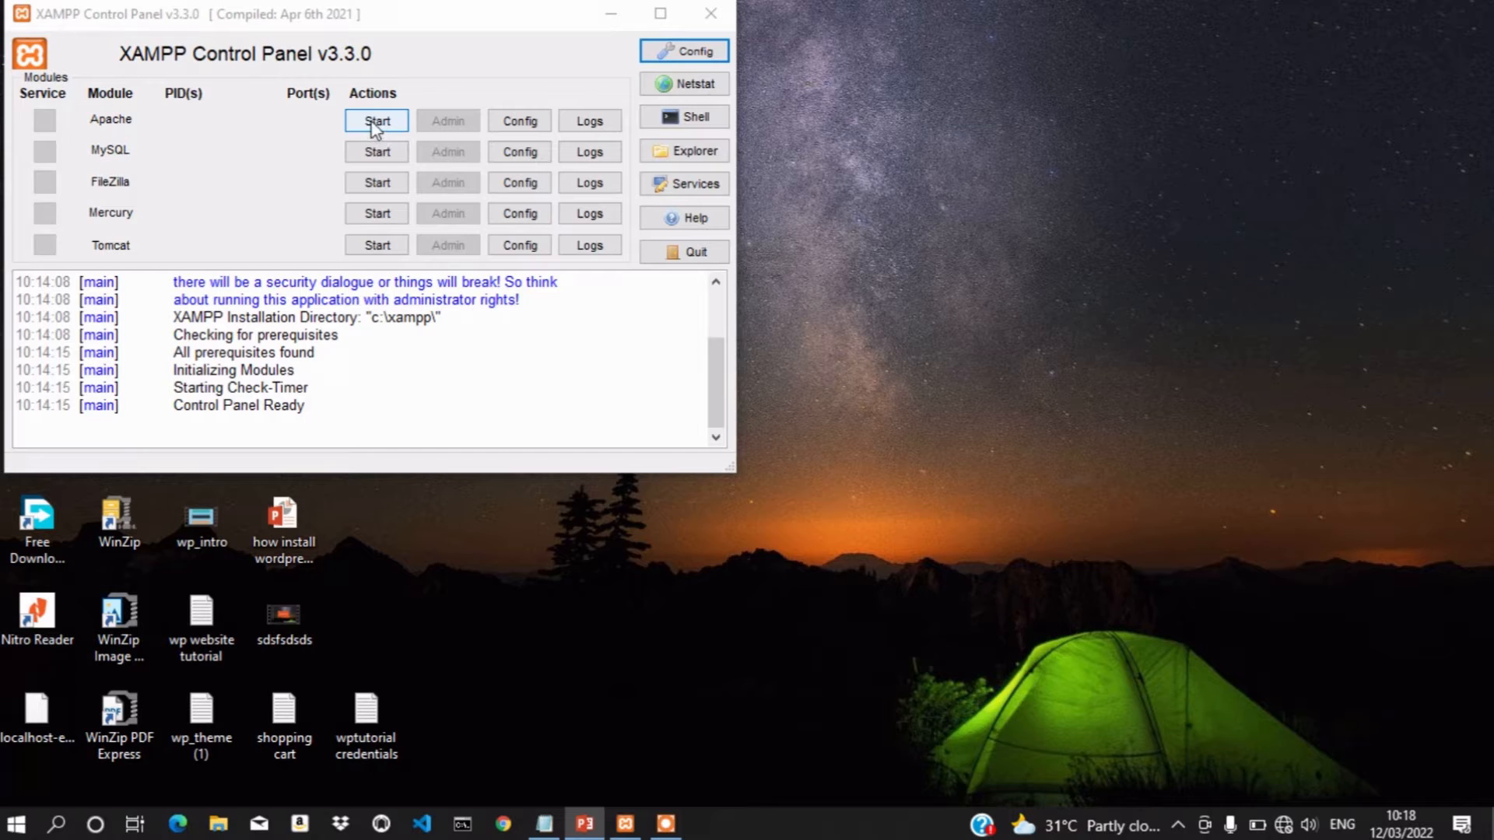
Start Apache and MySQL in XAMPP, then minimize the control panel
{"action": "left_click", "coordinate": [375, 126]}
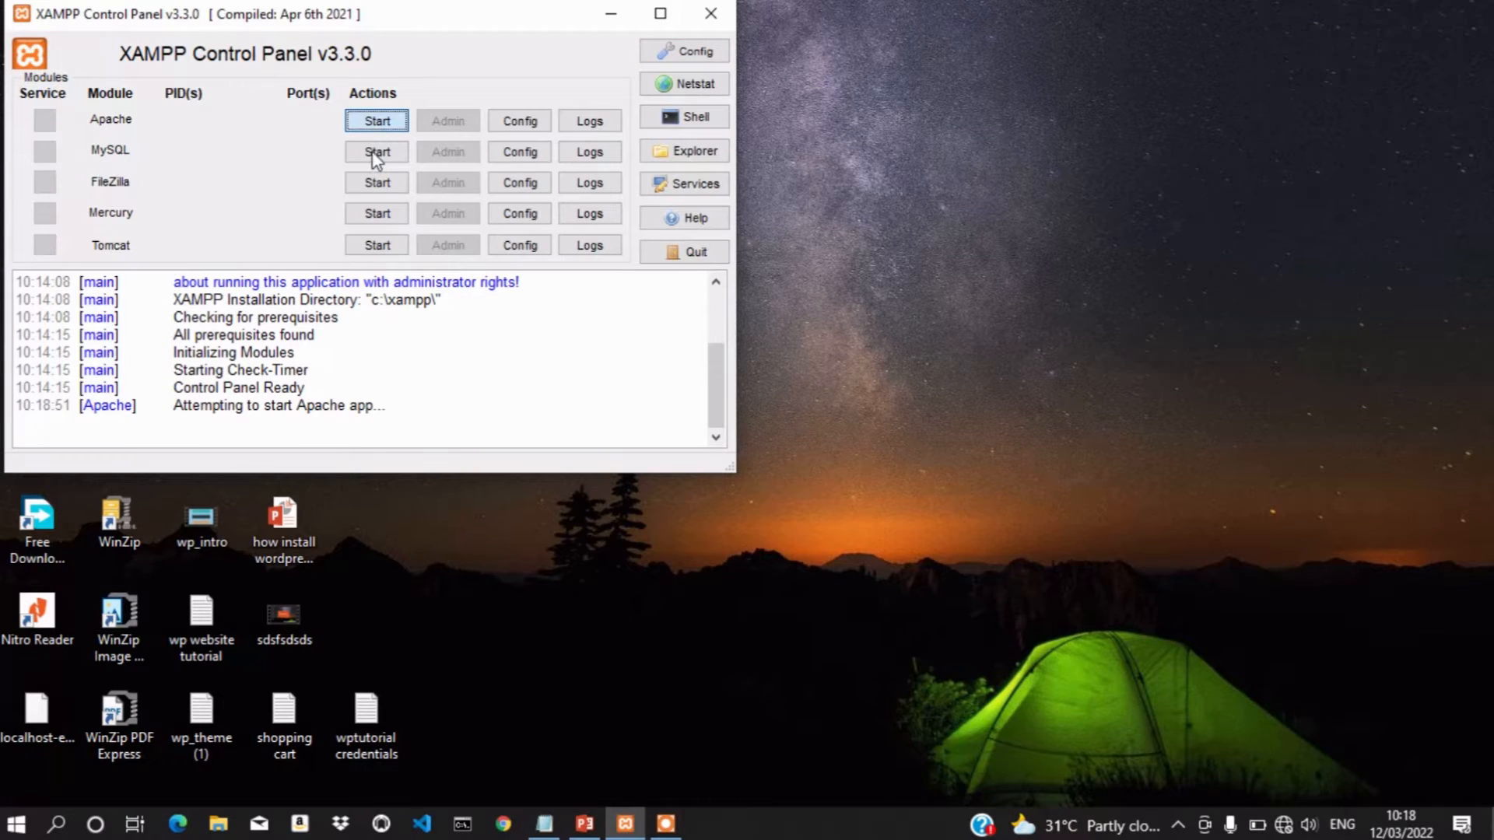
{"action": "left_click", "coordinate": [373, 153]}
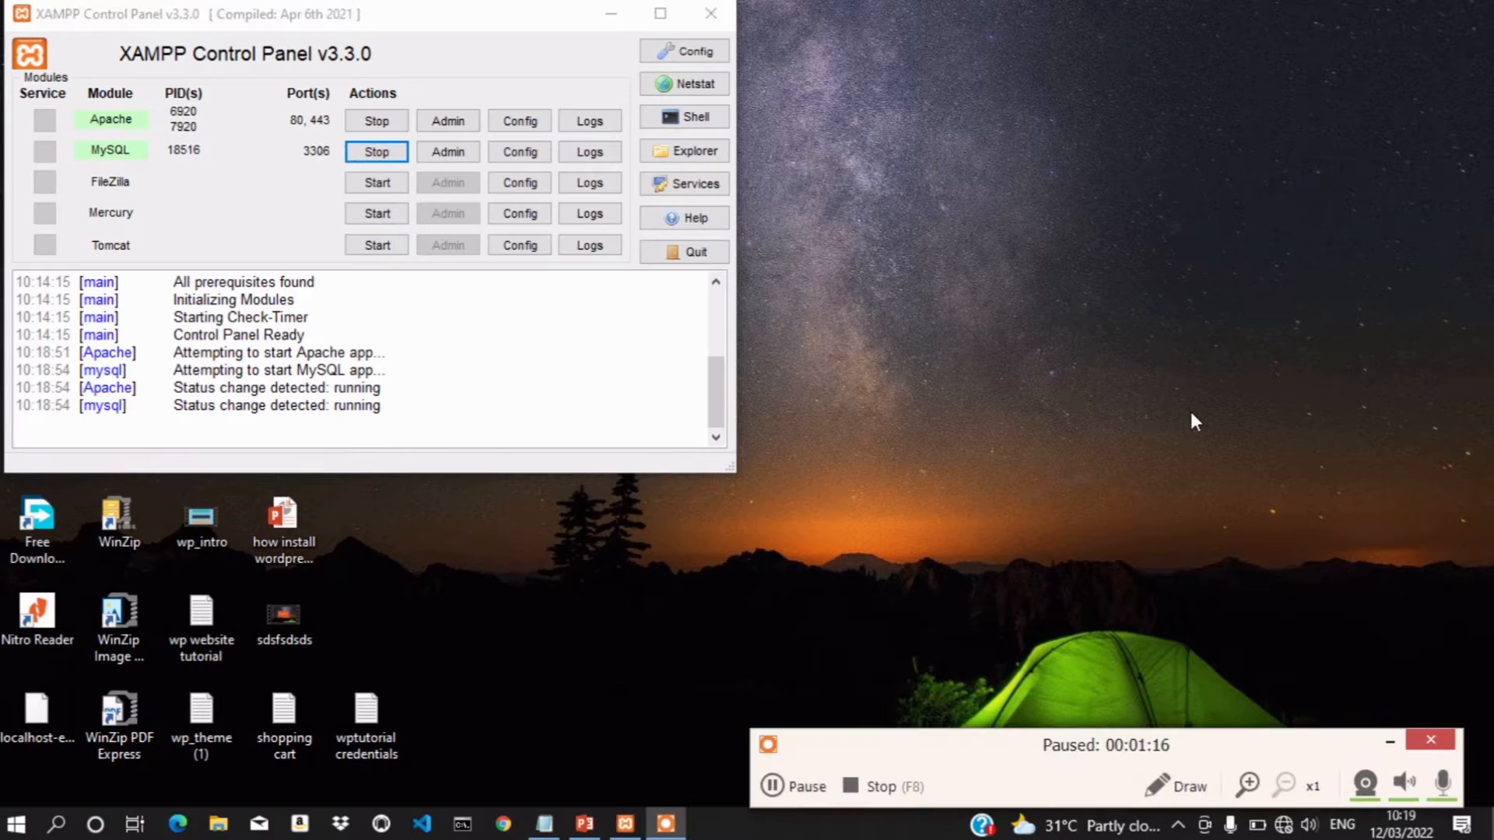
{"action": "left_click", "coordinate": [1390, 743]}
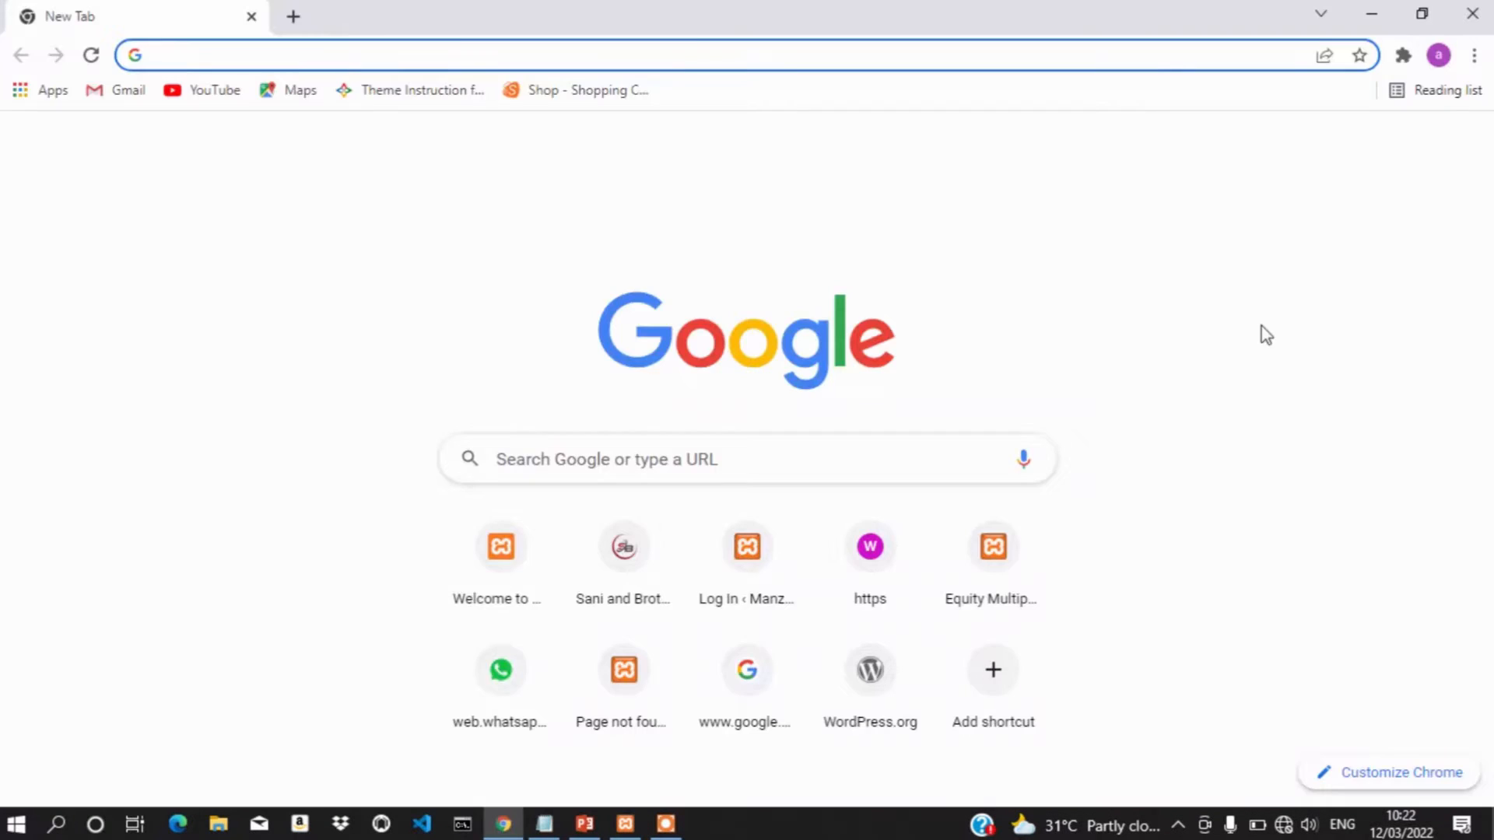
Load the local site at localhost/wptutorial
{"action": "left_click", "coordinate": [239, 55]}
{"action": "type", "text": "lo"}
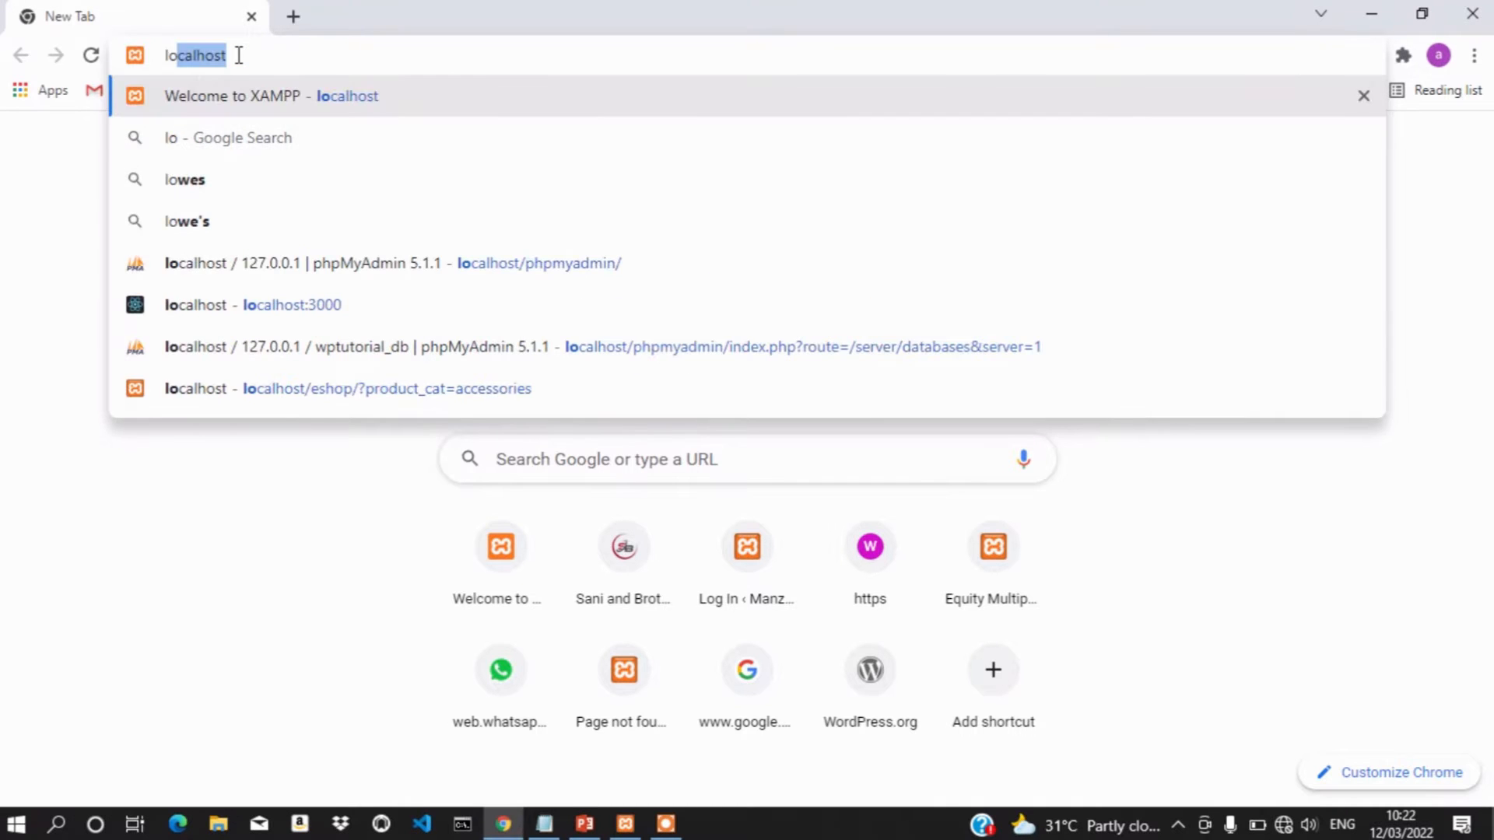
{"action": "type", "text": "calhost/"}
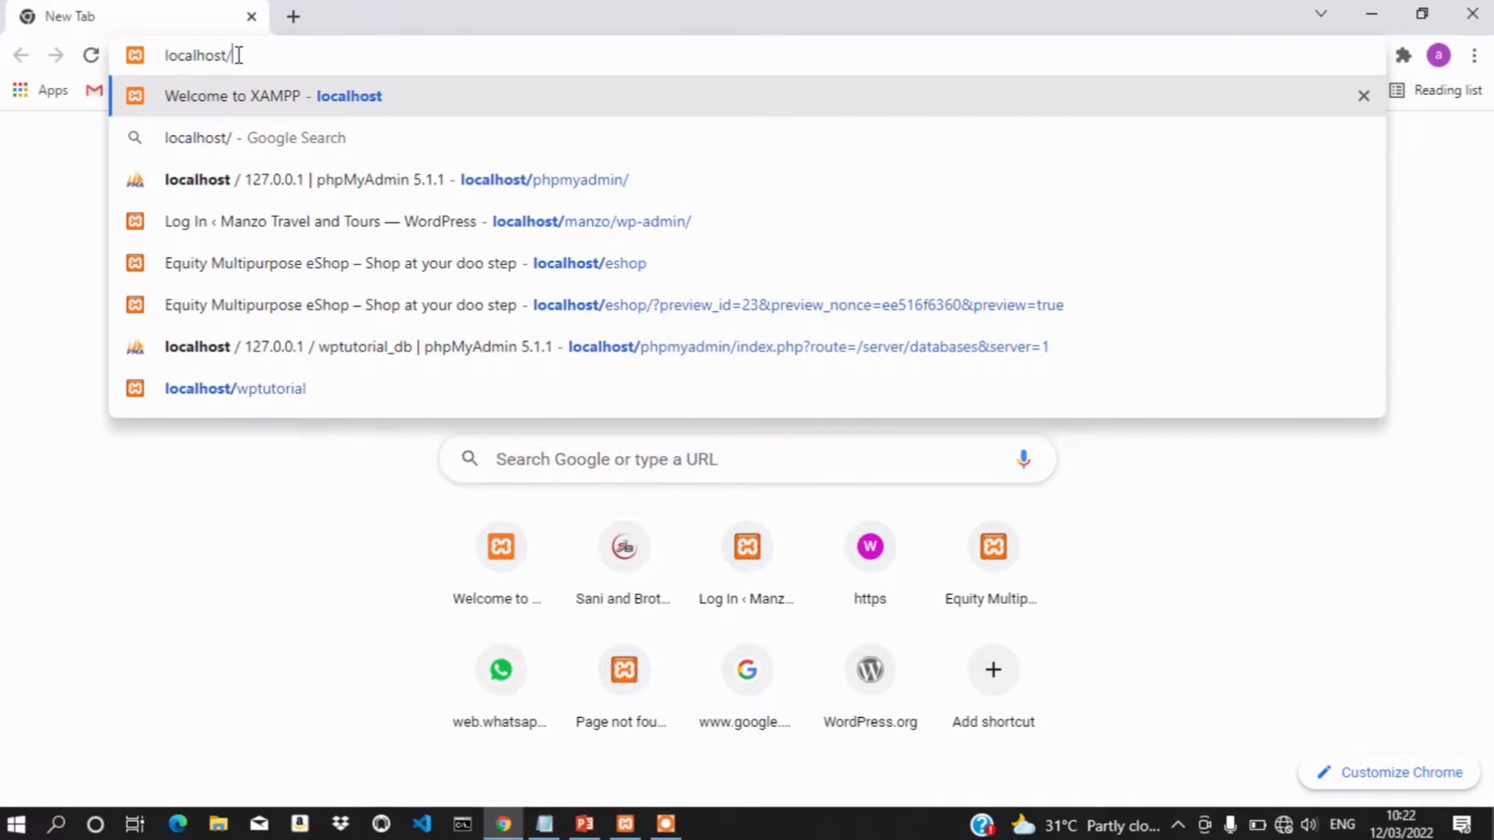
{"action": "type", "text": "wp"}
{"action": "key", "text": "BackSpace"}
{"action": "key", "text": "BackSpace"}
{"action": "type", "text": "wo"}
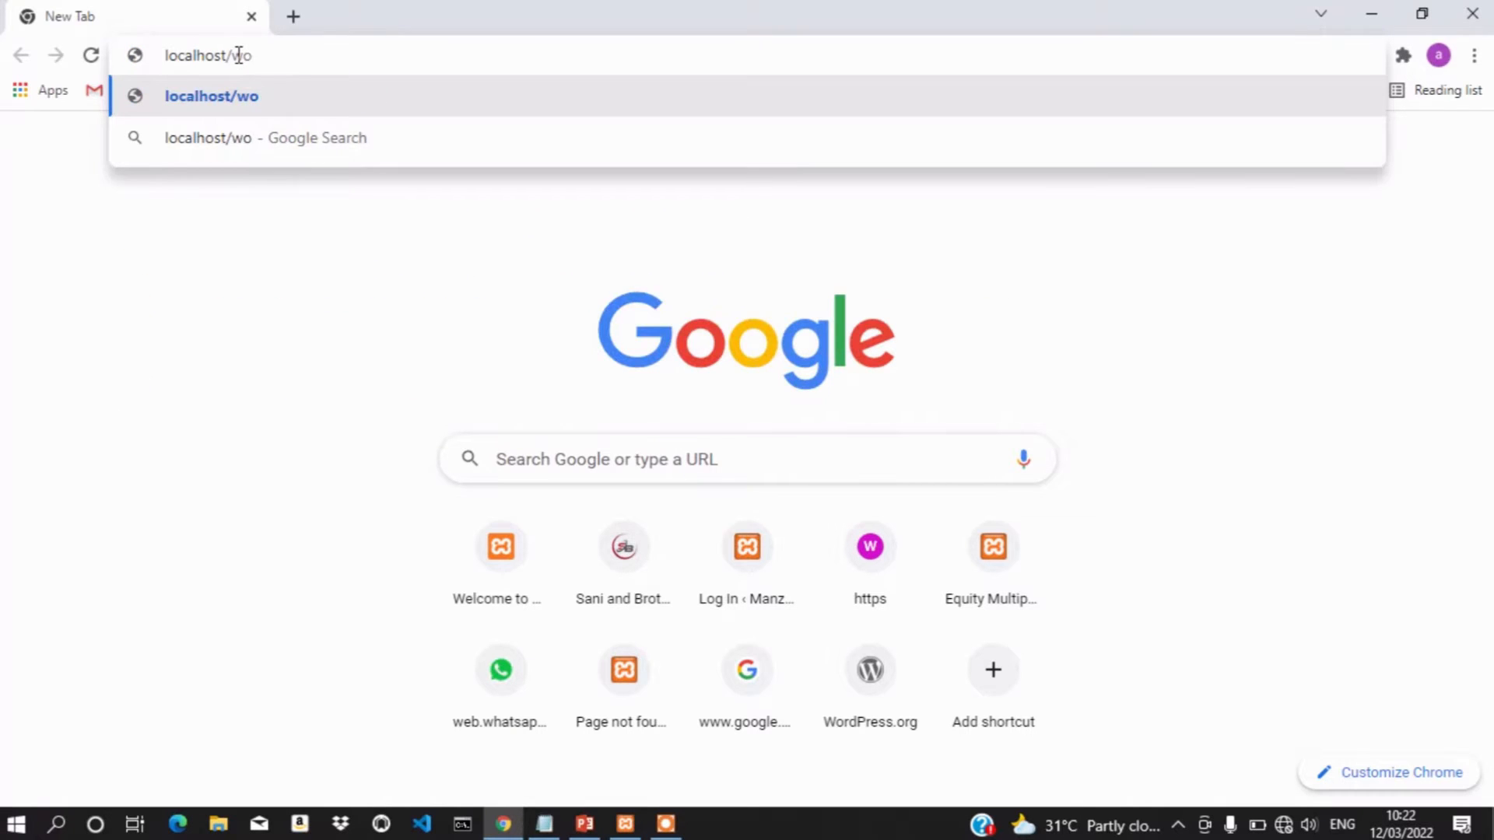
{"action": "key", "text": "BackSpace"}
{"action": "type", "text": "p"}
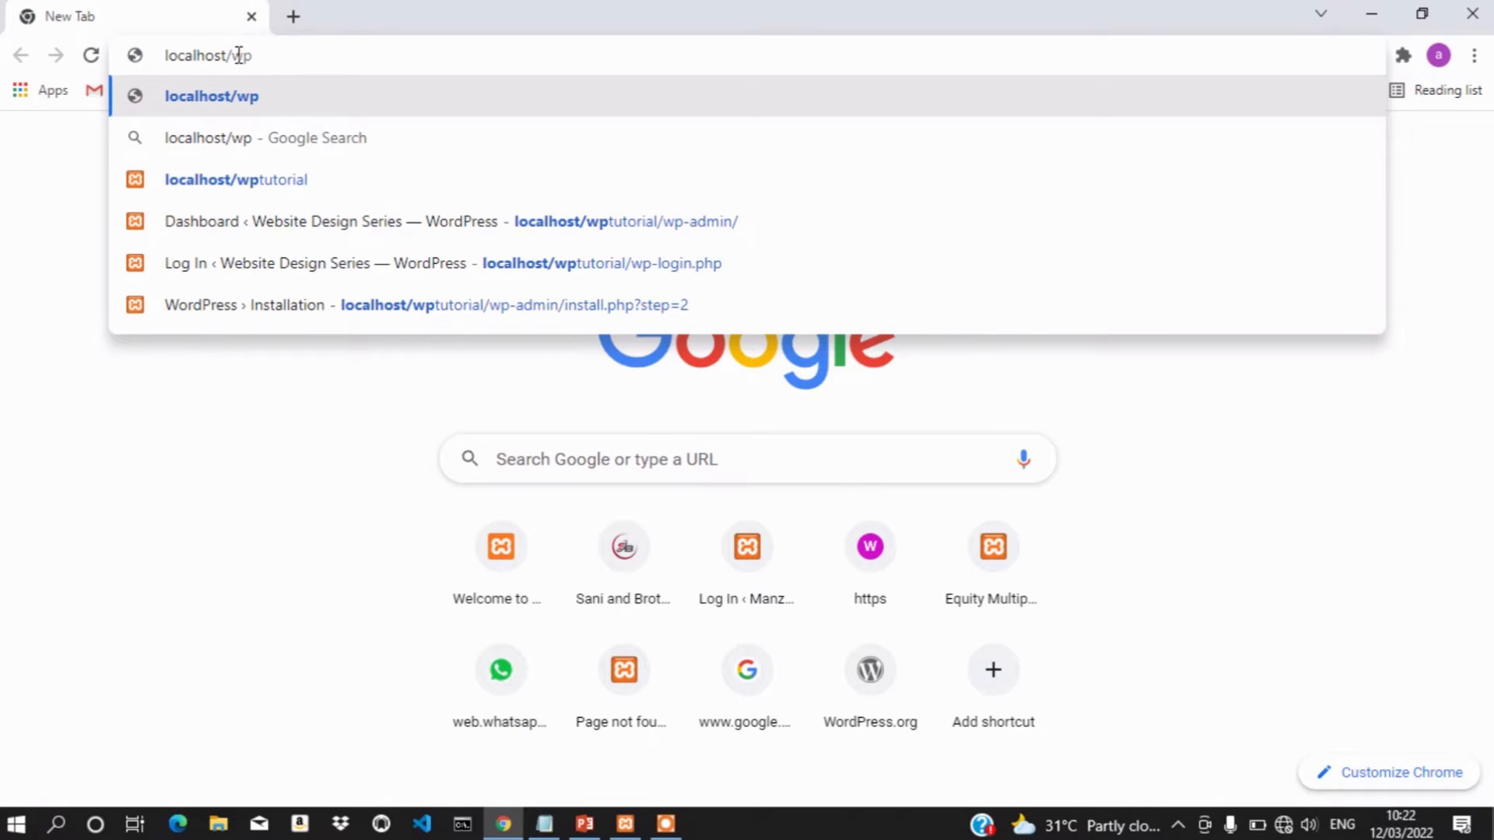
{"action": "left_click", "coordinate": [253, 179]}
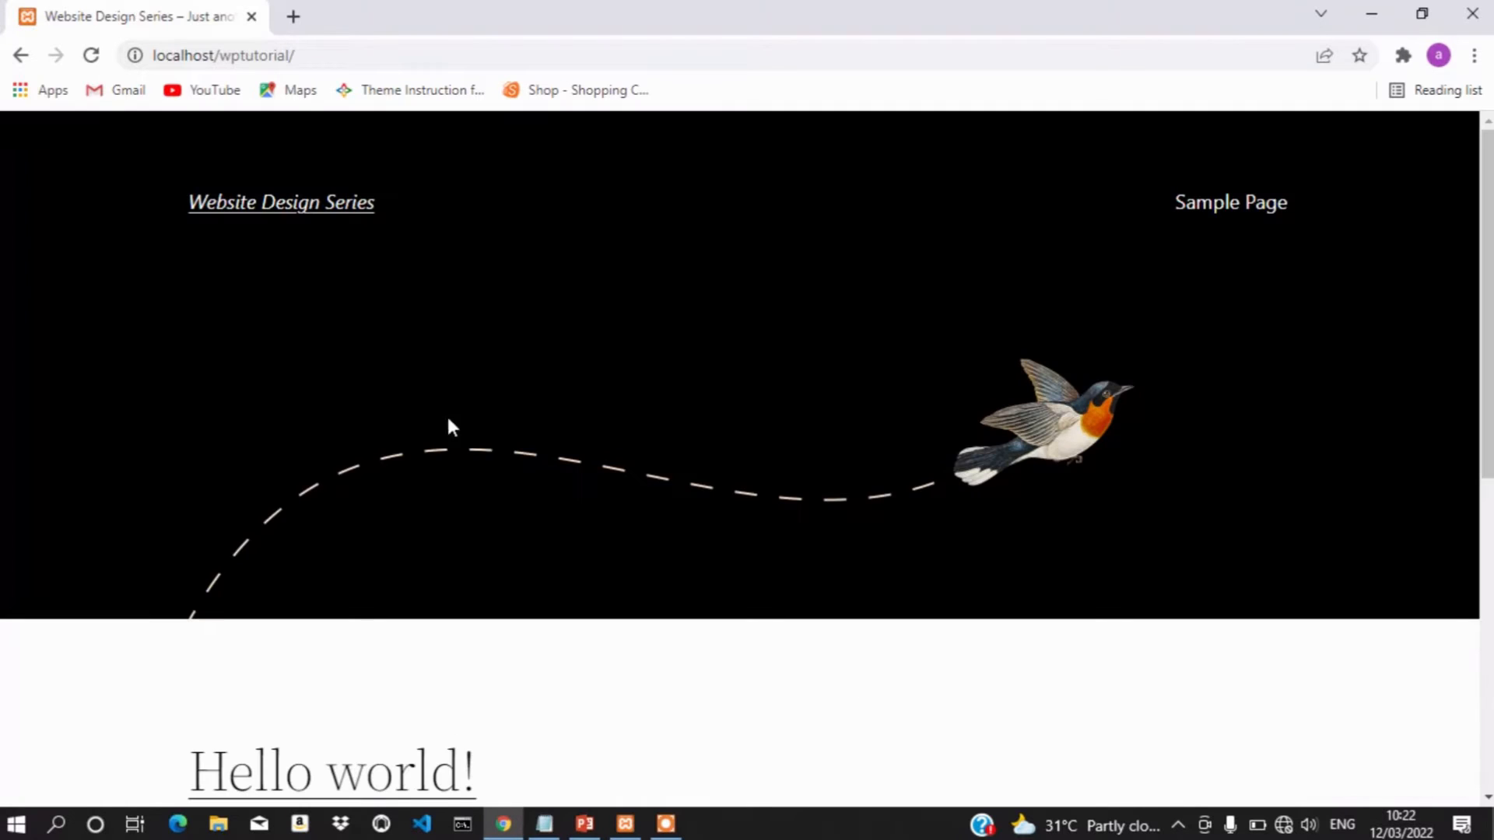
Append wp-admin to the site address to reach the WordPress login page
{"action": "left_click", "coordinate": [309, 61]}
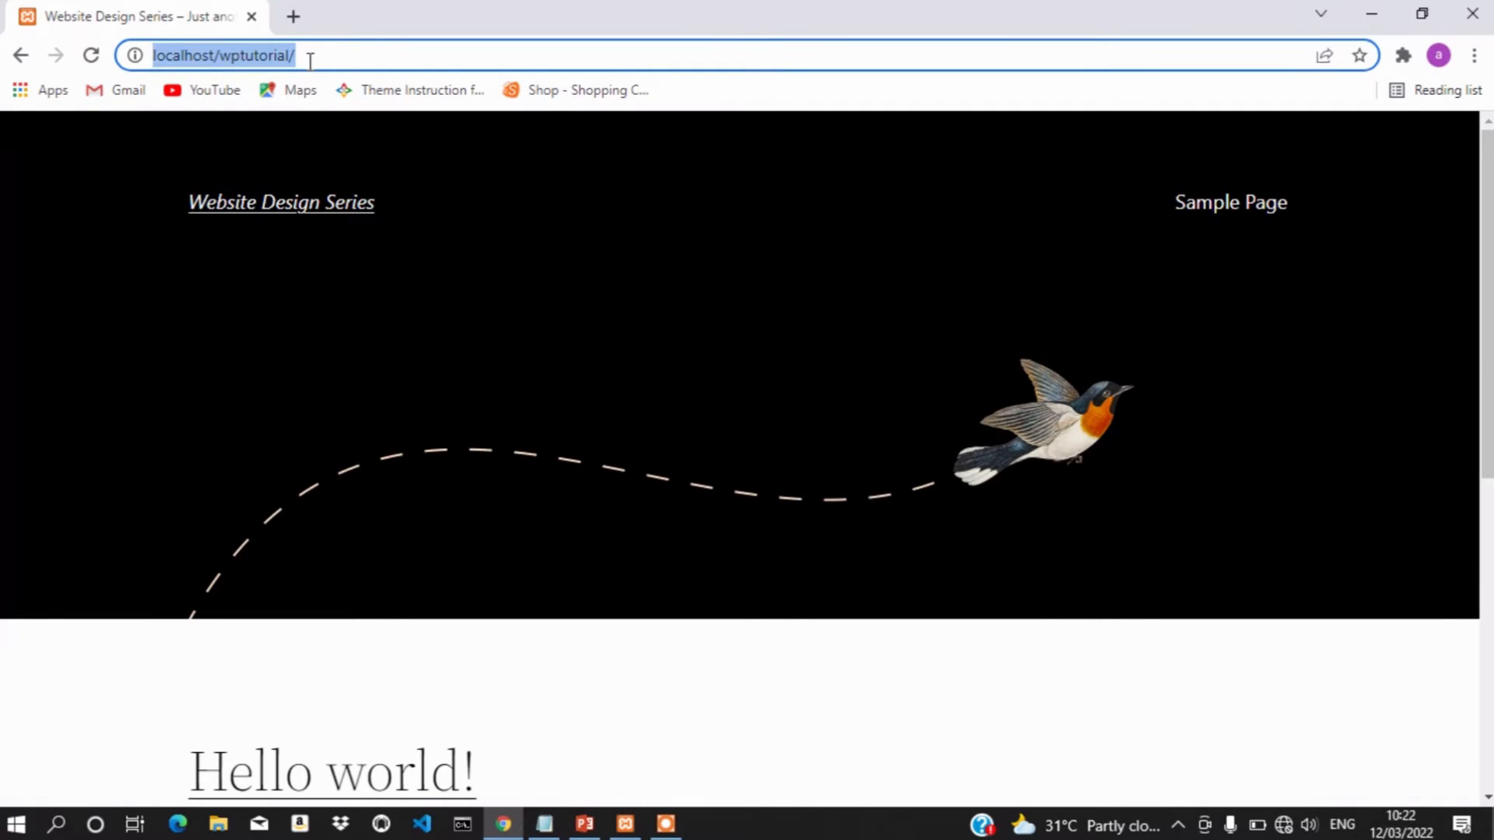
{"action": "left_click", "coordinate": [309, 60]}
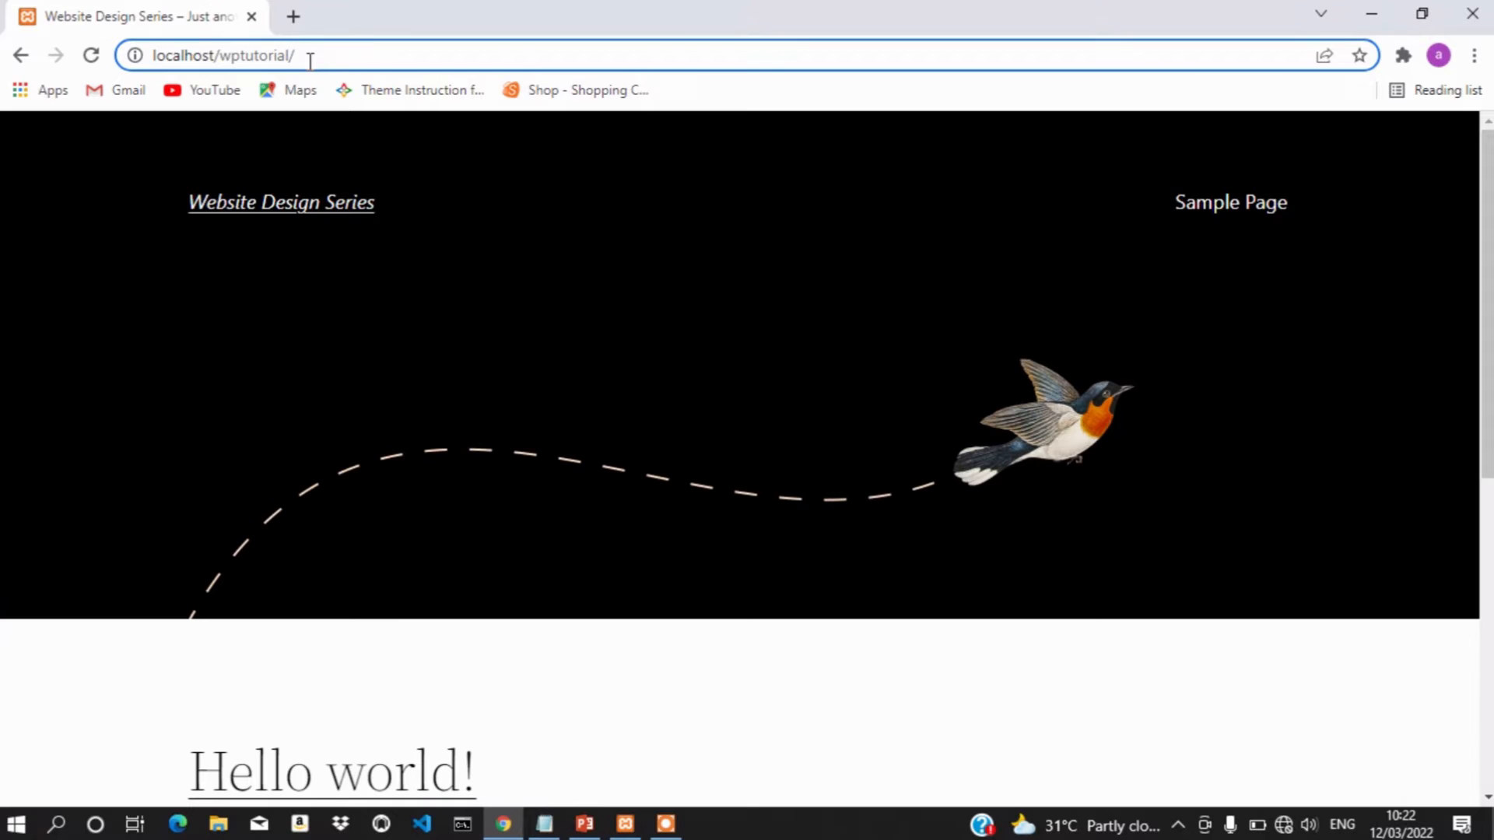
{"action": "type", "text": "wp-a"}
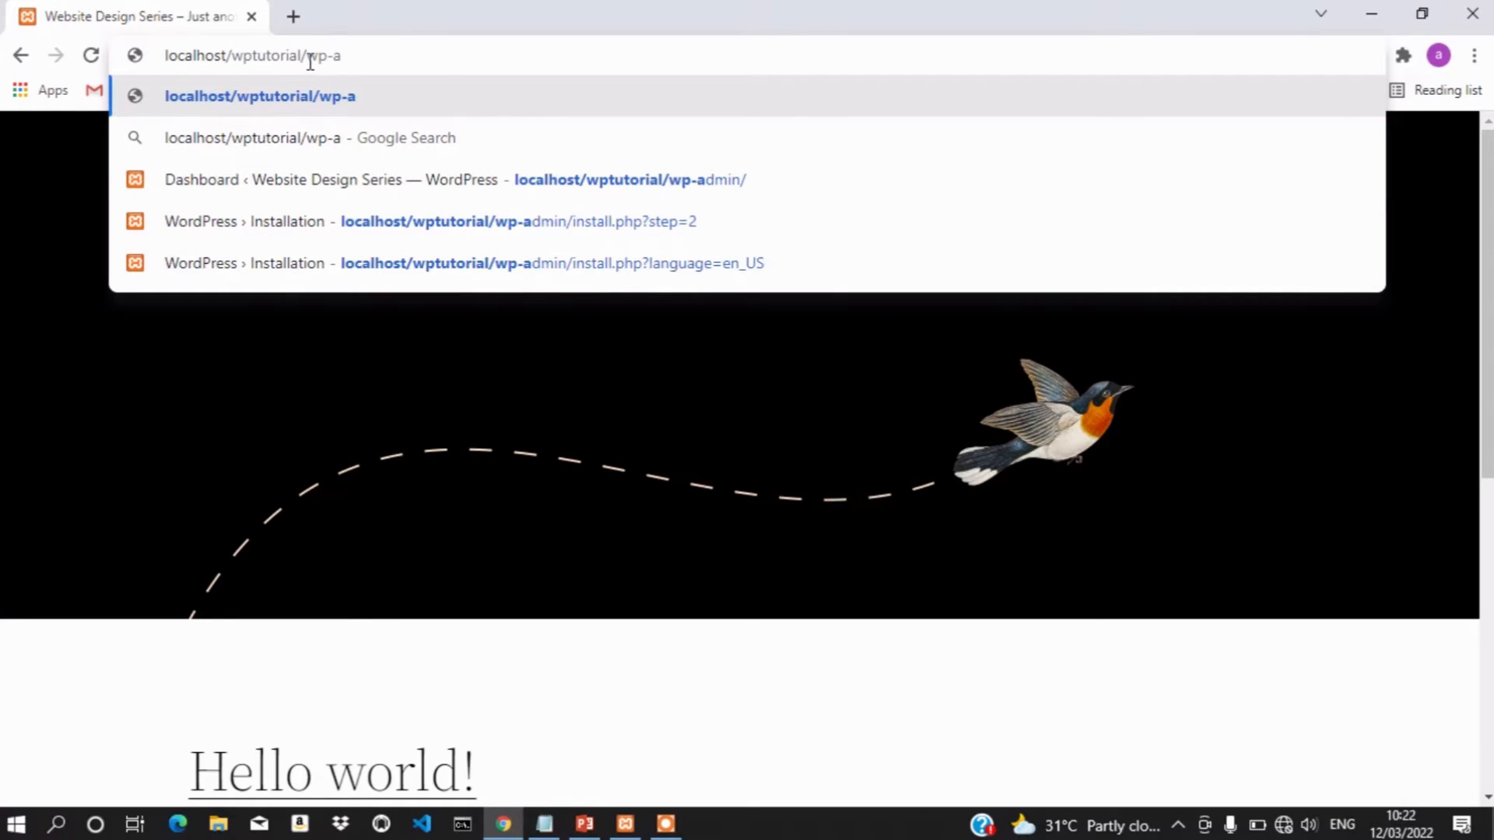
{"action": "left_click", "coordinate": [632, 191]}
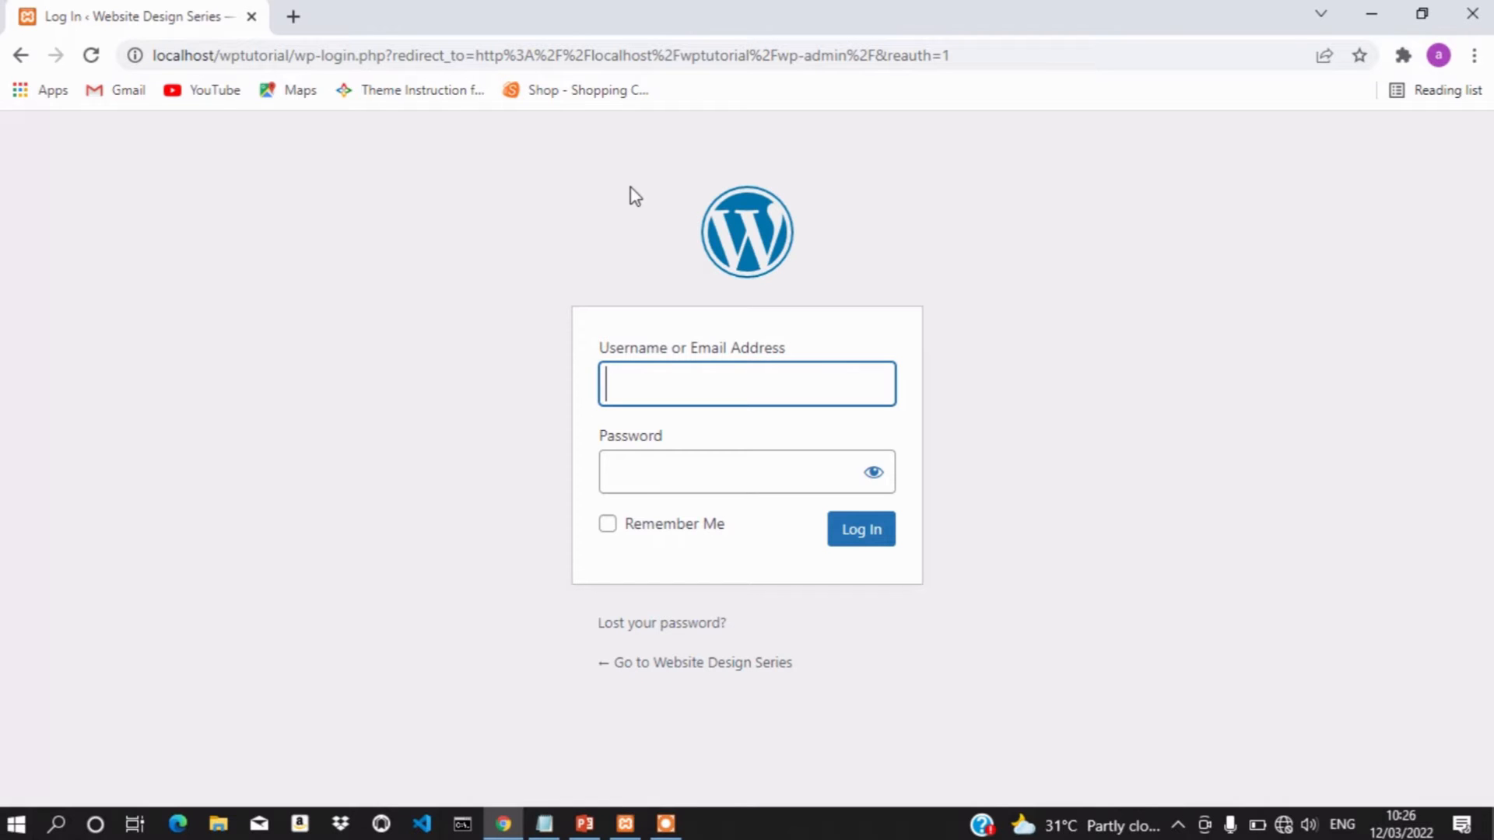
Open the wptutorial credentials file in Notepad, select the WordPress password, then minimize Notepad
{"action": "left_click", "coordinate": [1372, 11]}
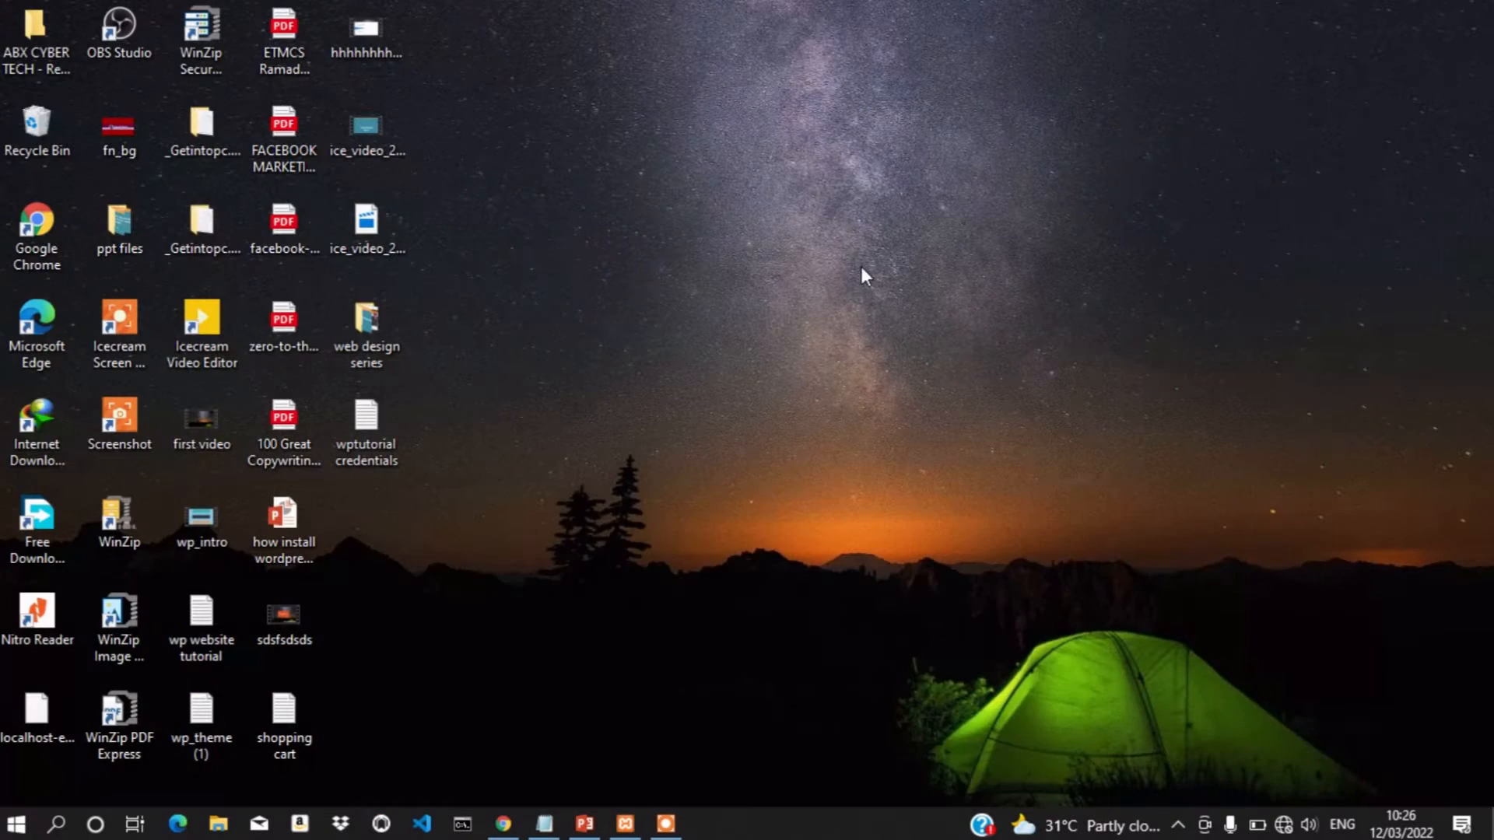
{"action": "left_click", "coordinate": [364, 424]}
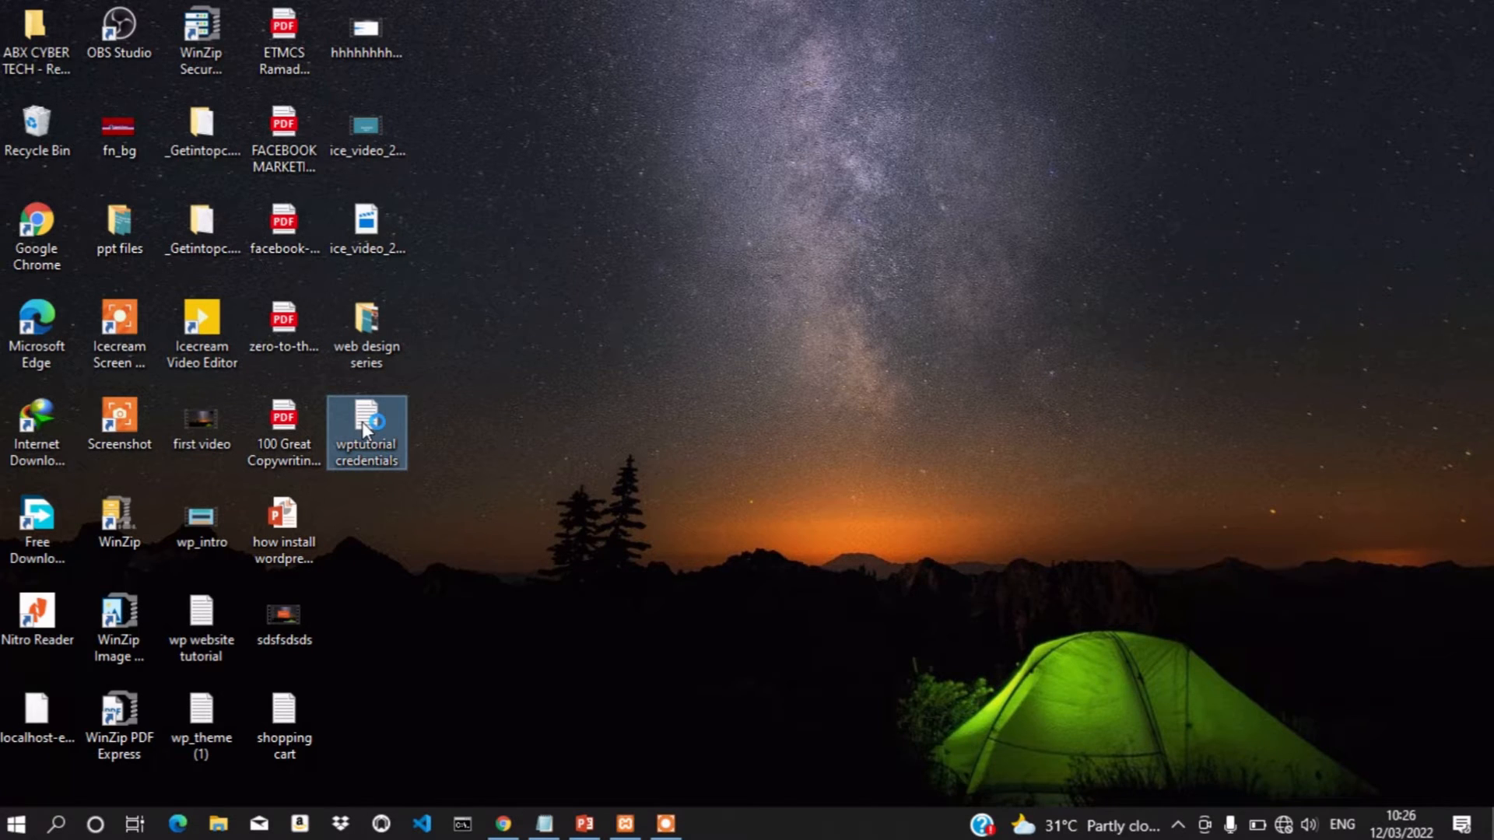
{"action": "double_click", "coordinate": [362, 422]}
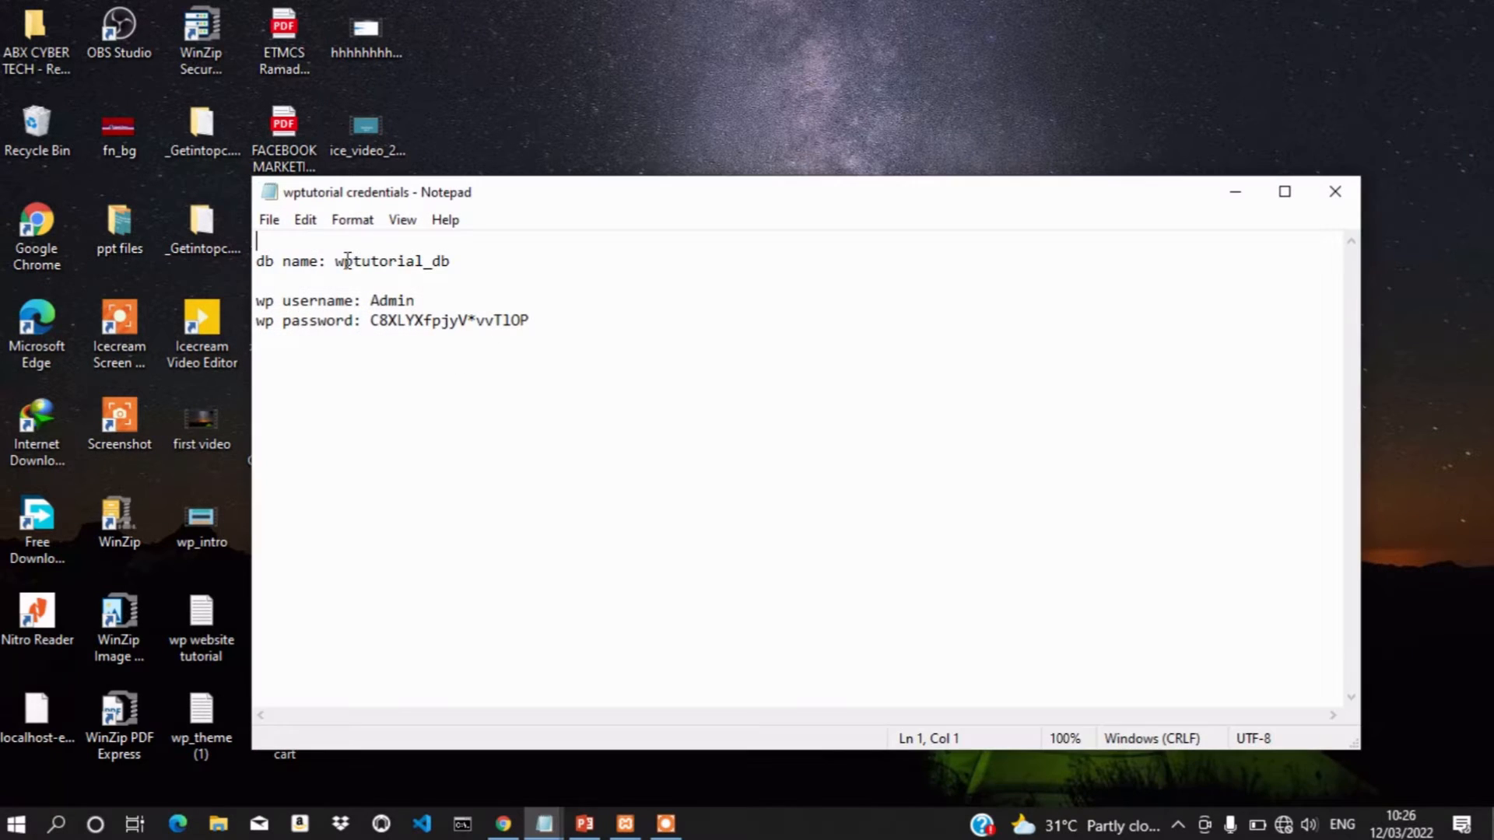
{"action": "left_click", "coordinate": [527, 328]}
{"action": "left_click_drag", "start_coordinate": [528, 328], "coordinate": [371, 323]}
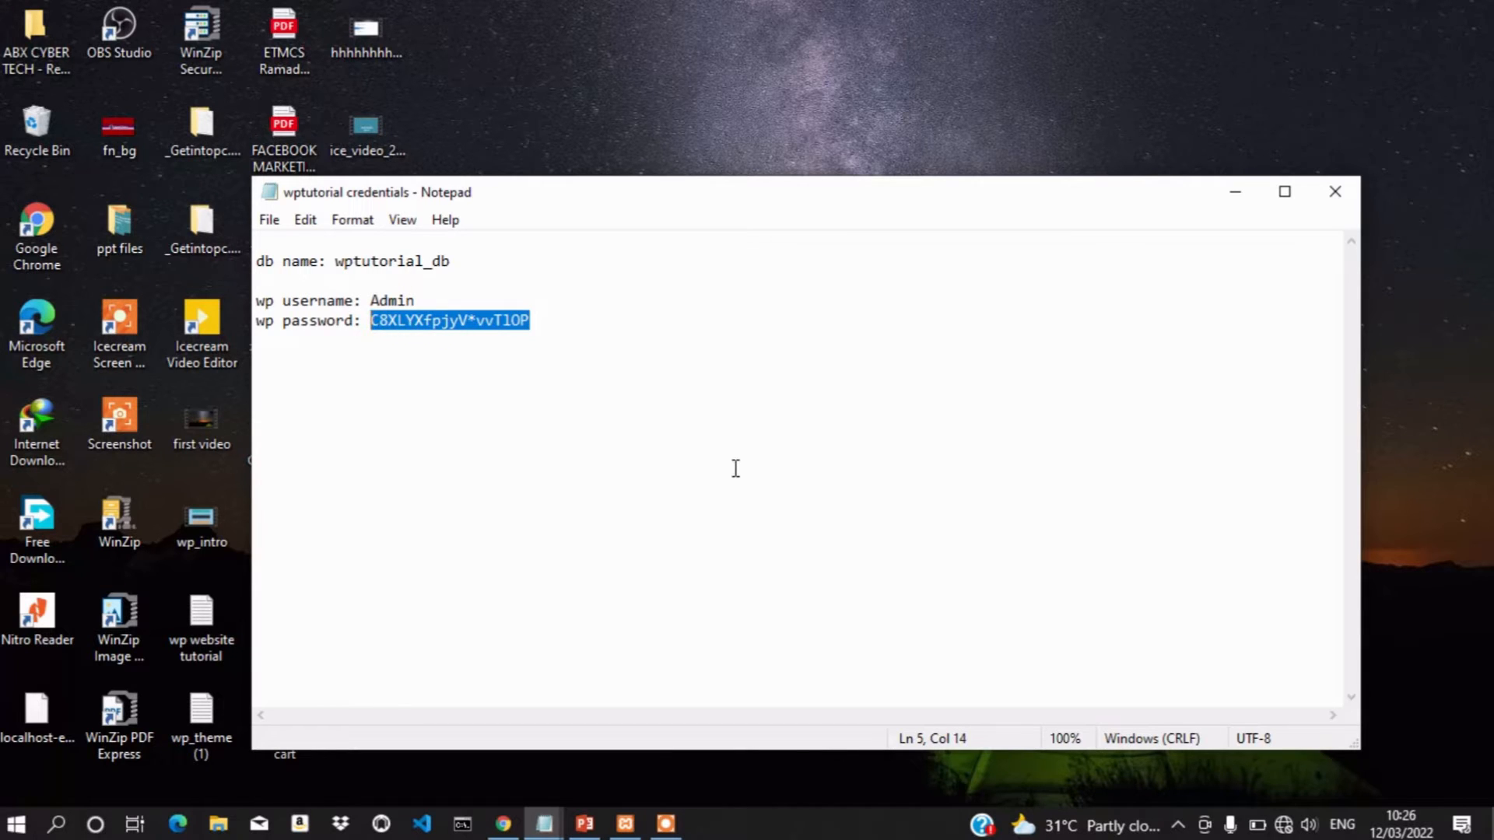
{"action": "left_click", "coordinate": [1235, 194]}
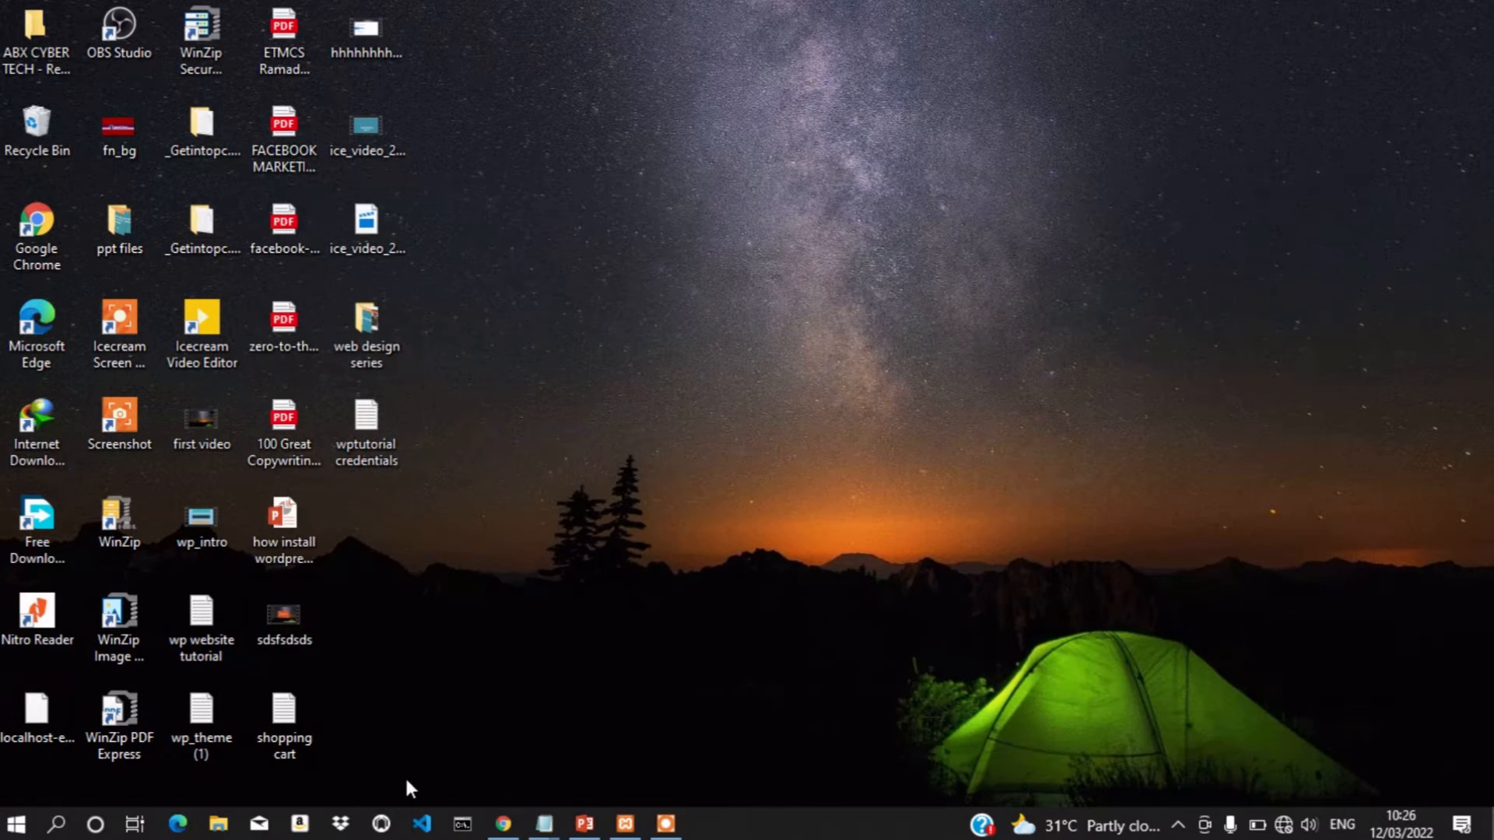
Sign in with the Admin username and the pasted password from the credentials file
{"action": "left_click", "coordinate": [503, 824]}
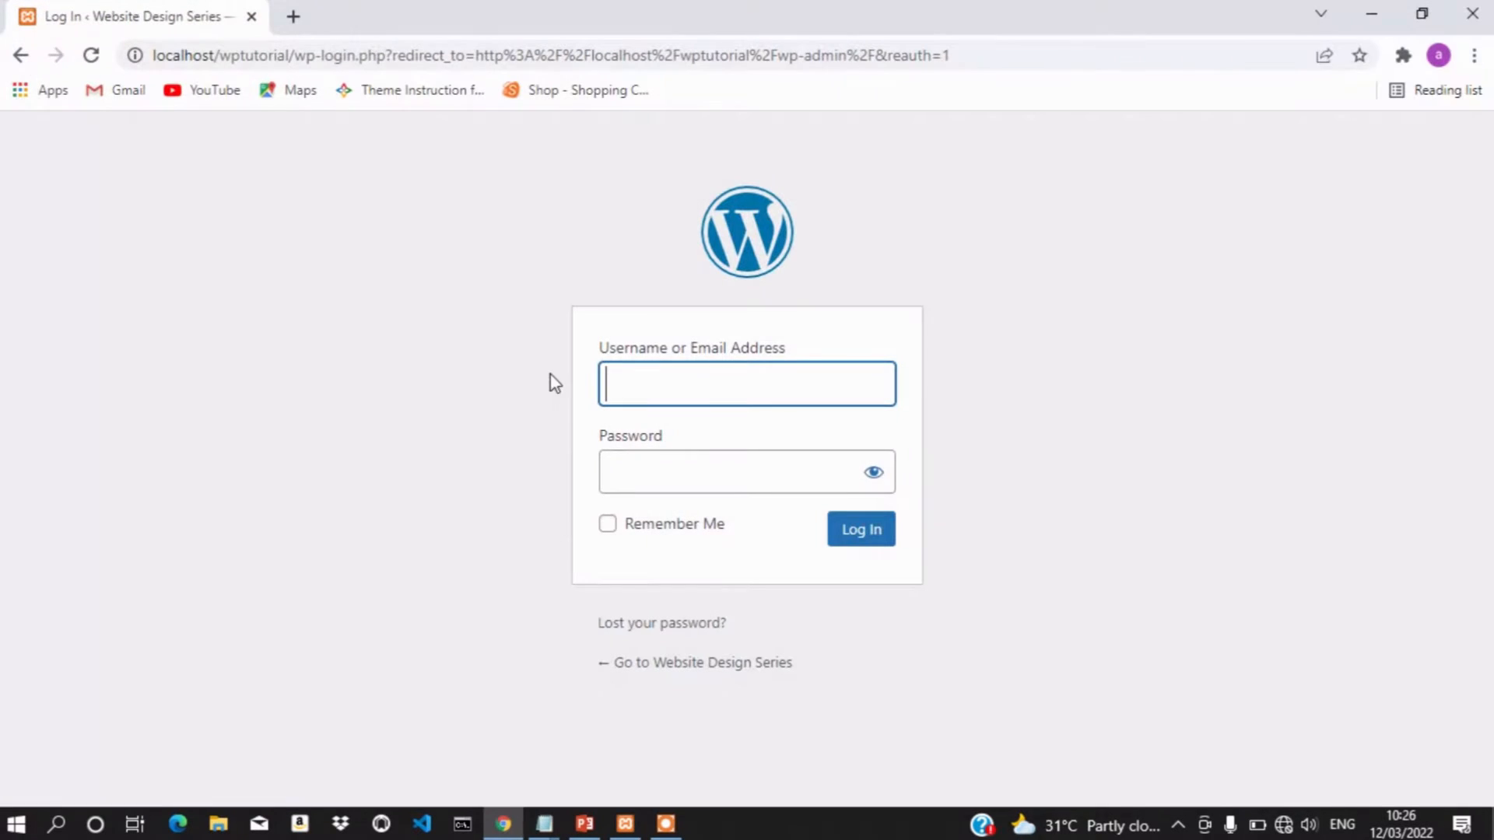
{"action": "left_click", "coordinate": [637, 372]}
{"action": "type", "text": "Admin"}
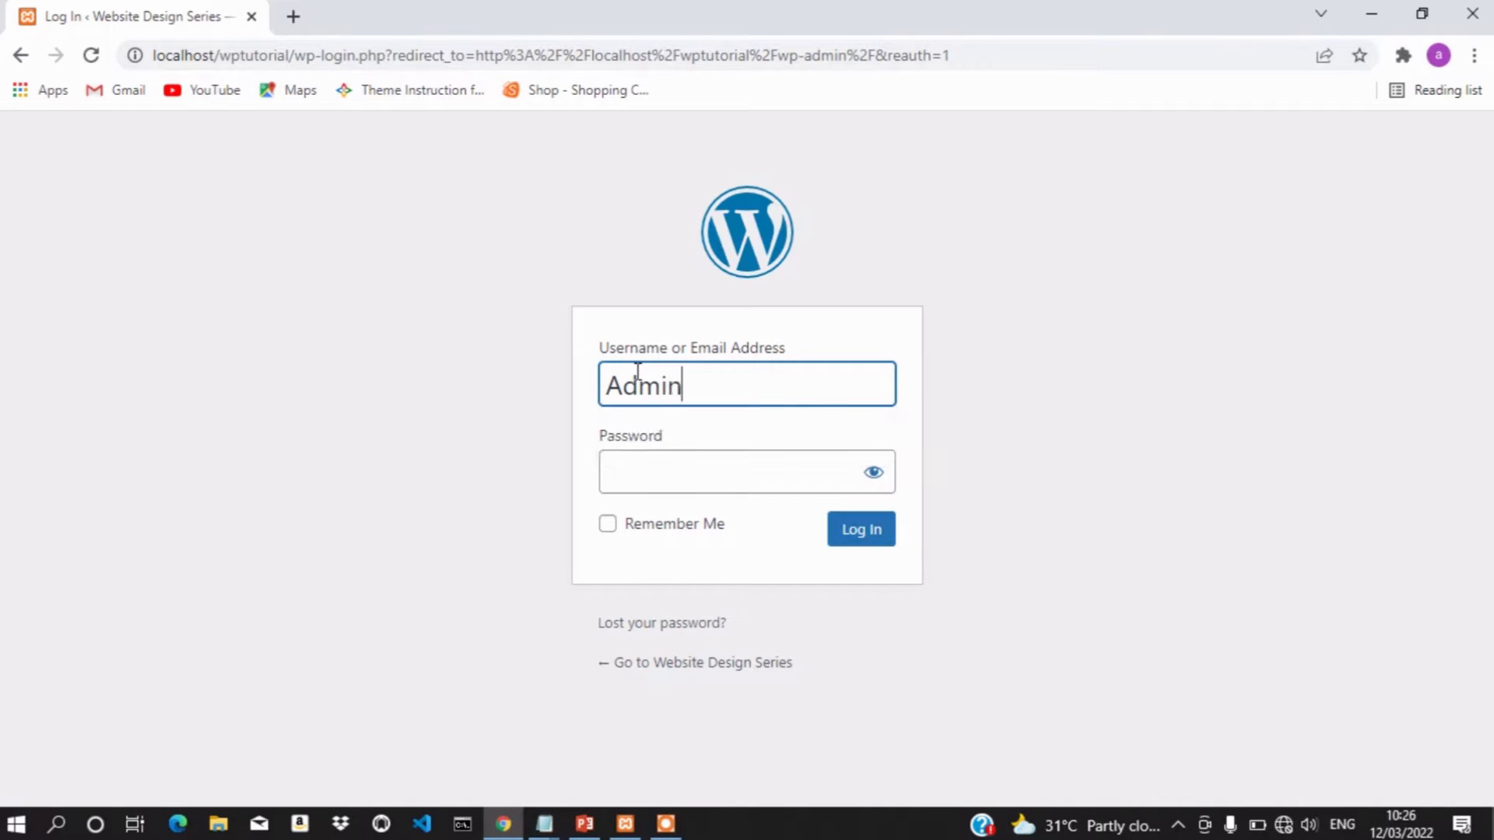
{"action": "left_click", "coordinate": [636, 470]}
{"action": "key", "text": "ctrl+v"}
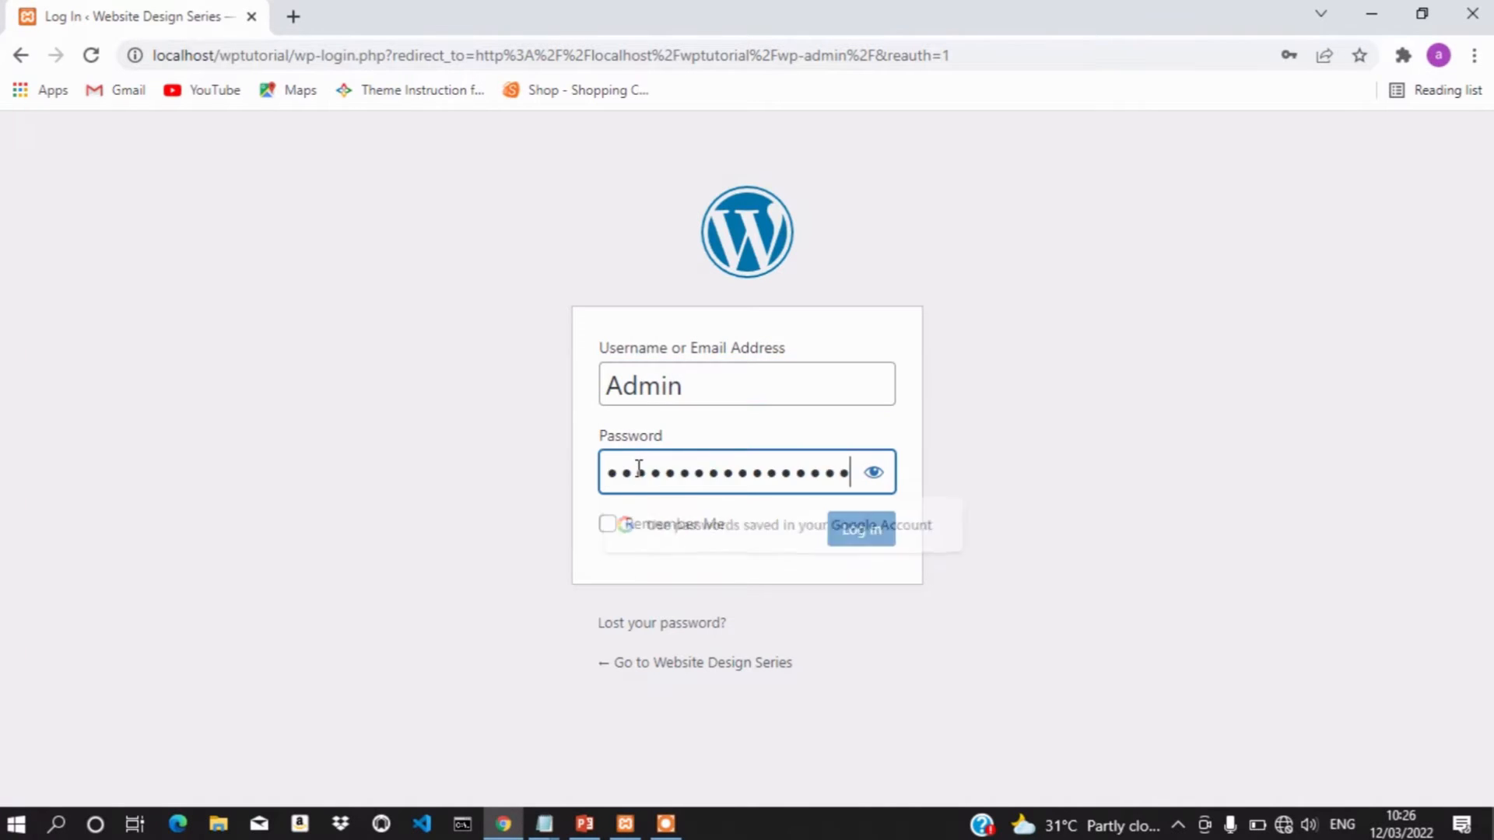
{"action": "left_click", "coordinate": [862, 535]}
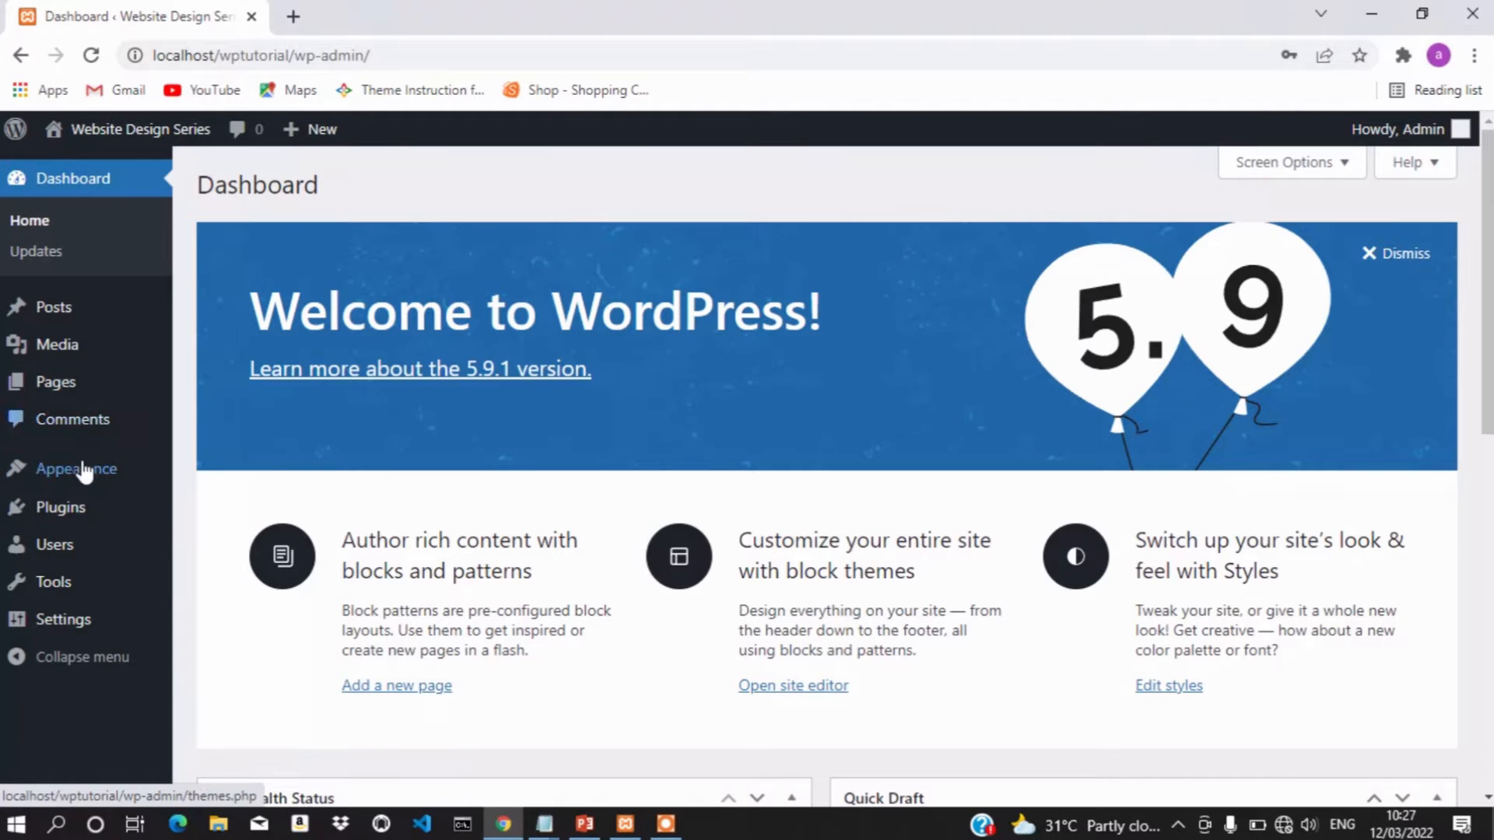
Activate Twenty Twenty-One under Appearance > Themes and launch its Customizer
{"action": "mouse_move", "coordinate": [73, 472]}
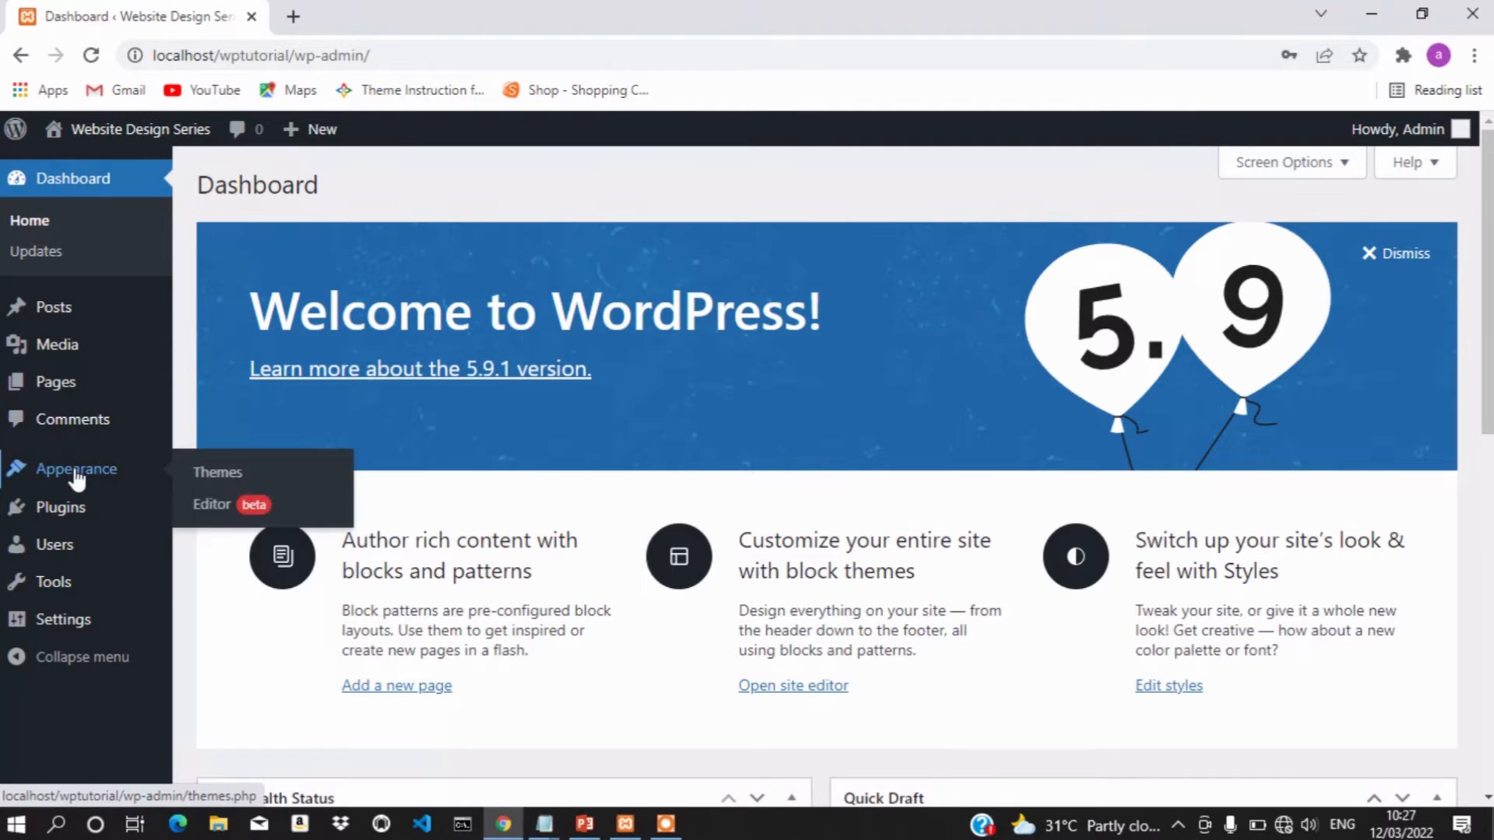
{"action": "left_click", "coordinate": [225, 482]}
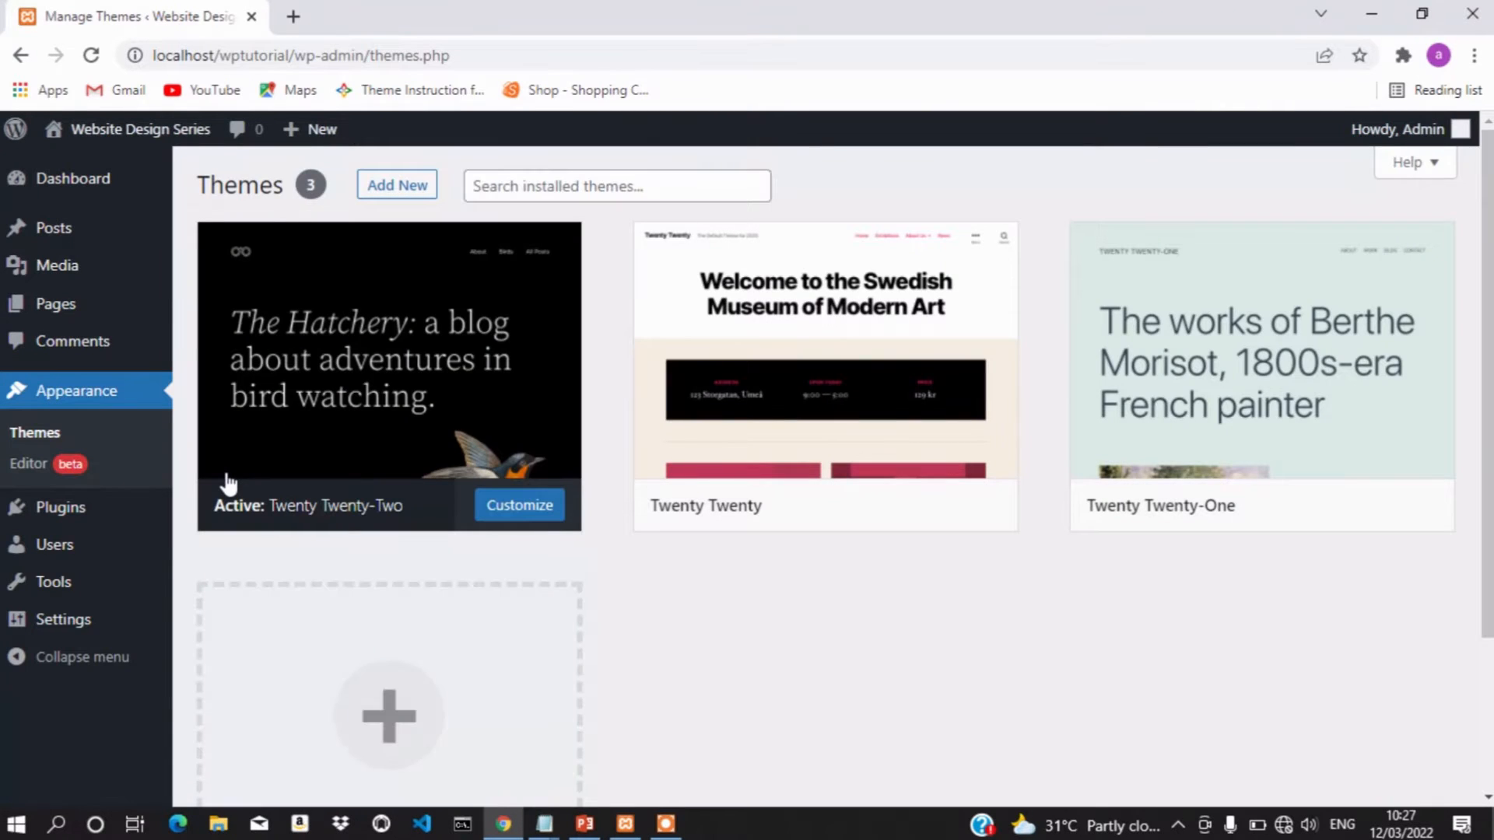
{"action": "mouse_move", "coordinate": [453, 382]}
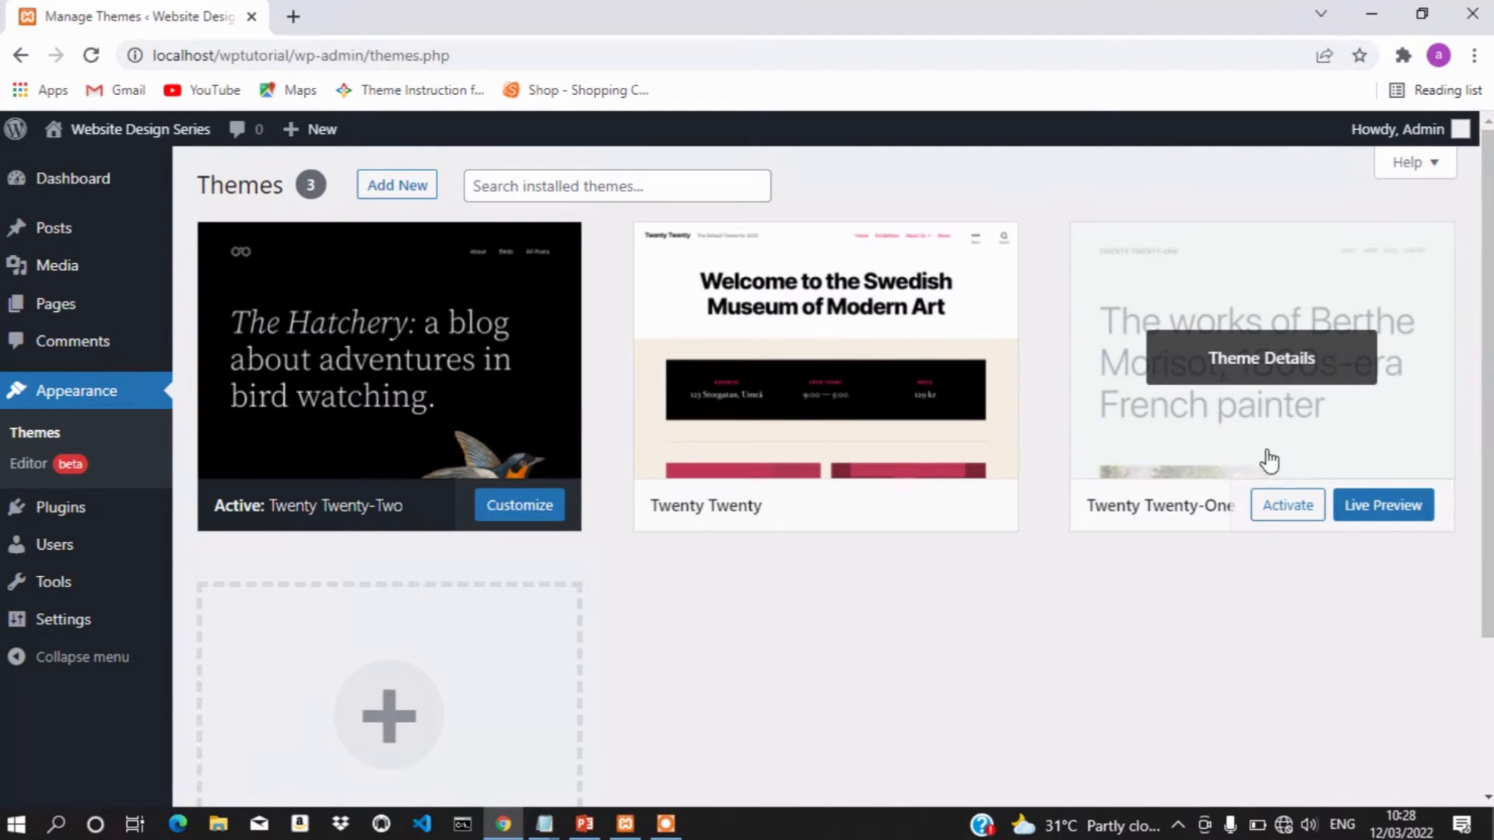
{"action": "left_click", "coordinate": [1288, 513]}
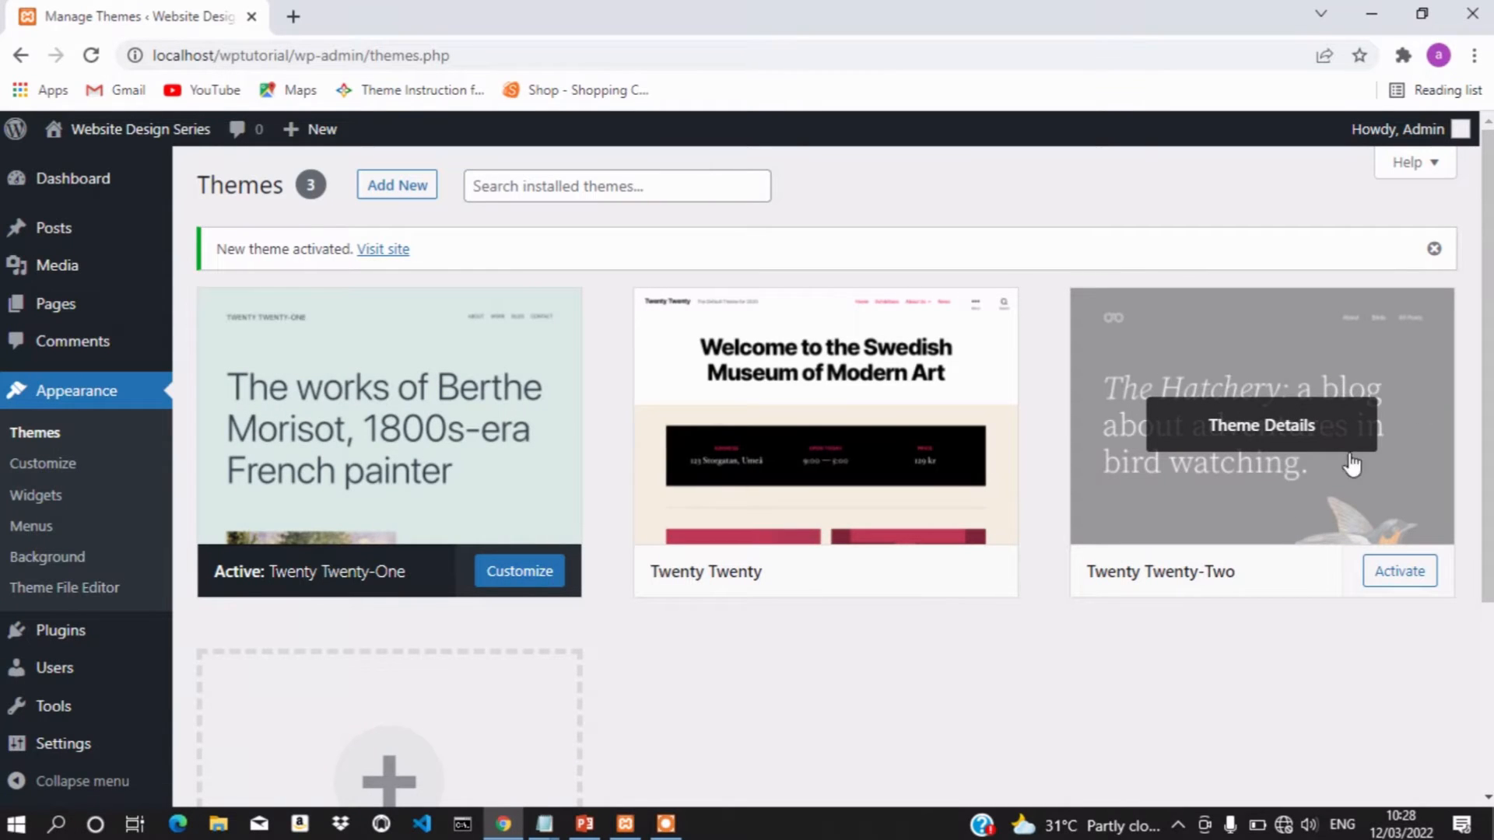
{"action": "left_click", "coordinate": [520, 575]}
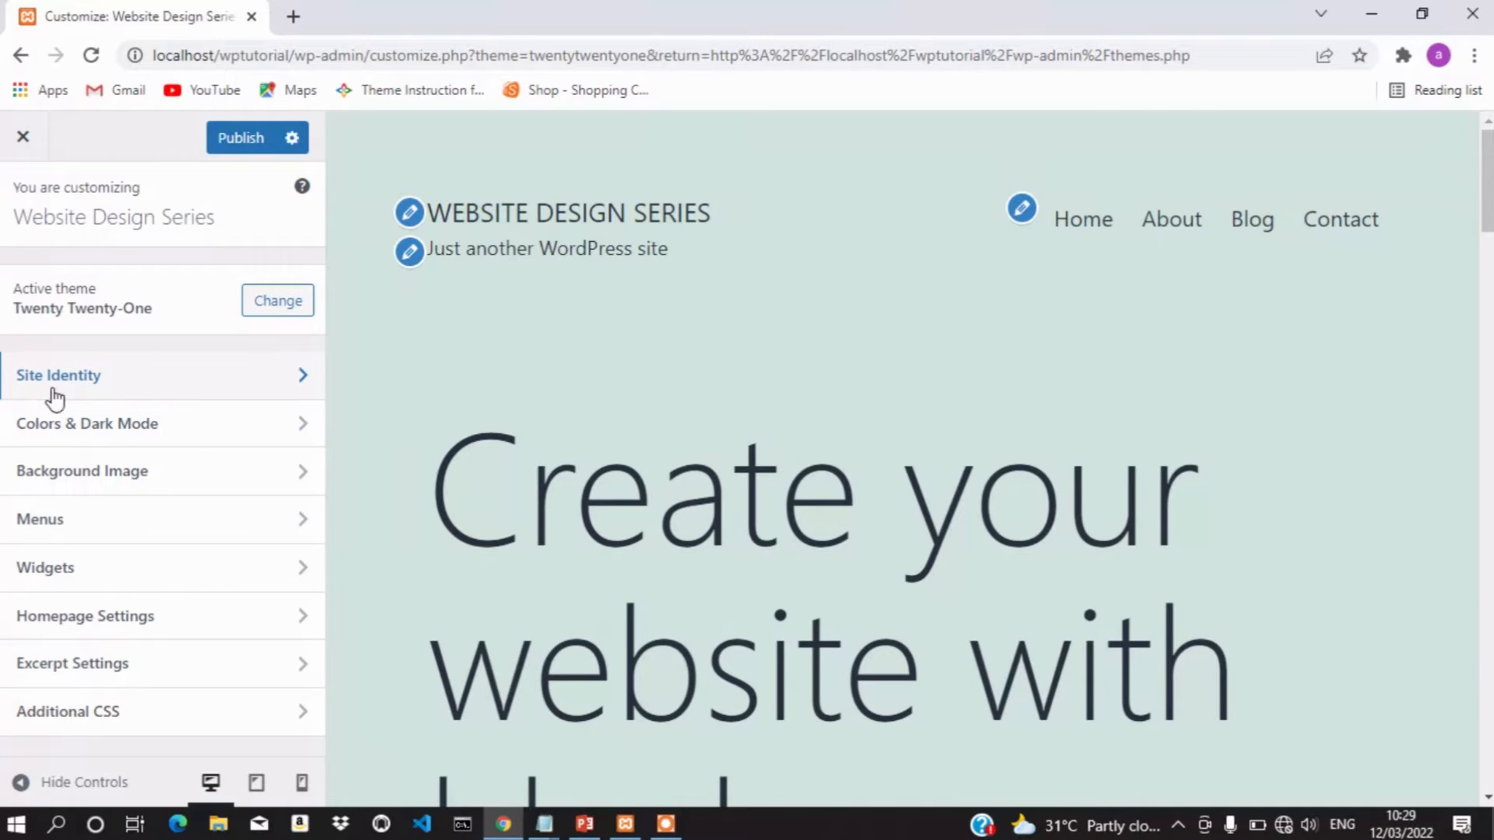
Review the Site Title and Tagline fields in Site Identity, then bring up Notepad
{"action": "left_click", "coordinate": [219, 396]}
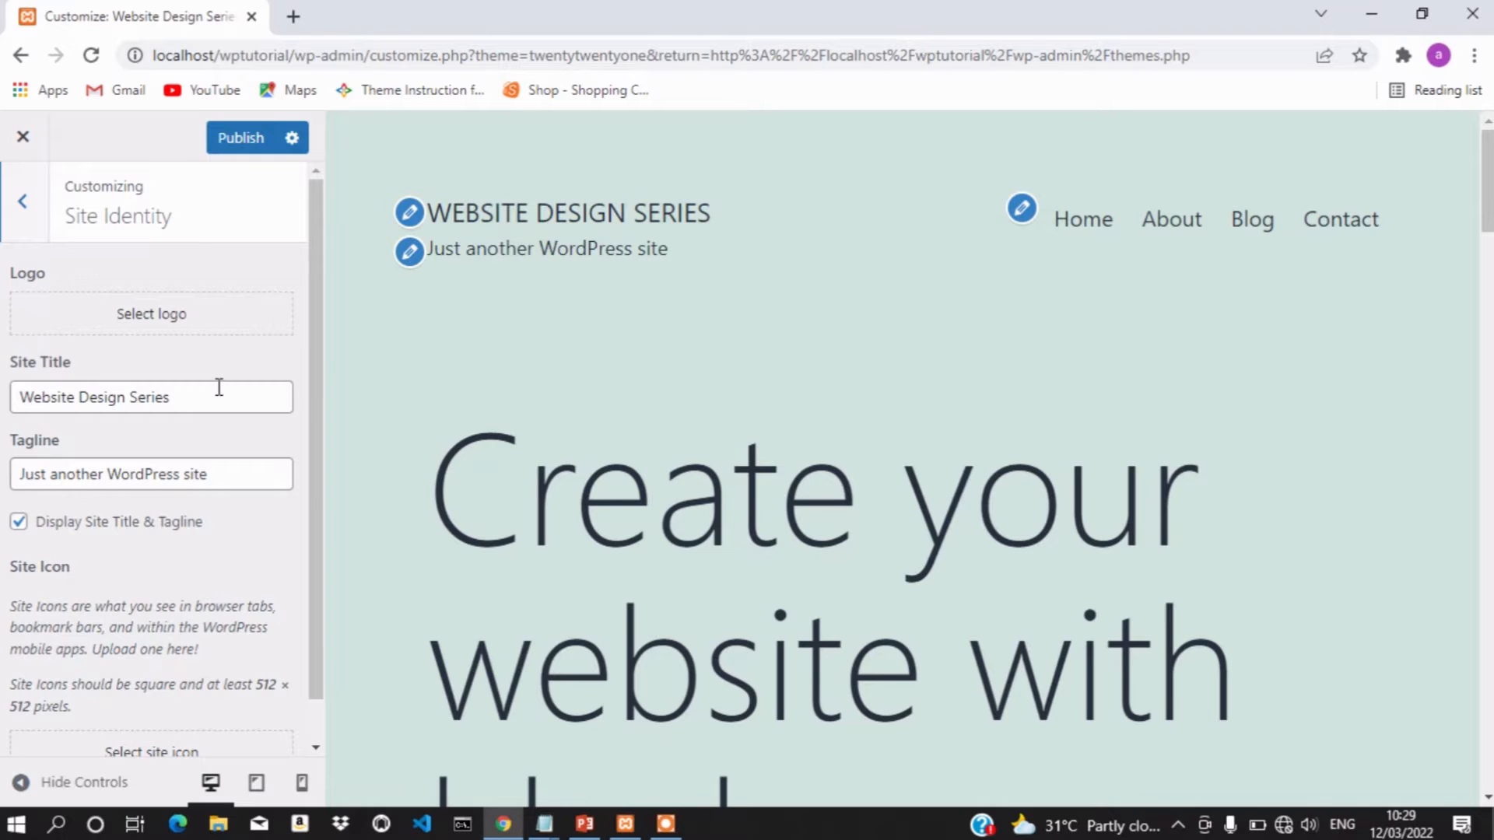
{"action": "left_click", "coordinate": [207, 399]}
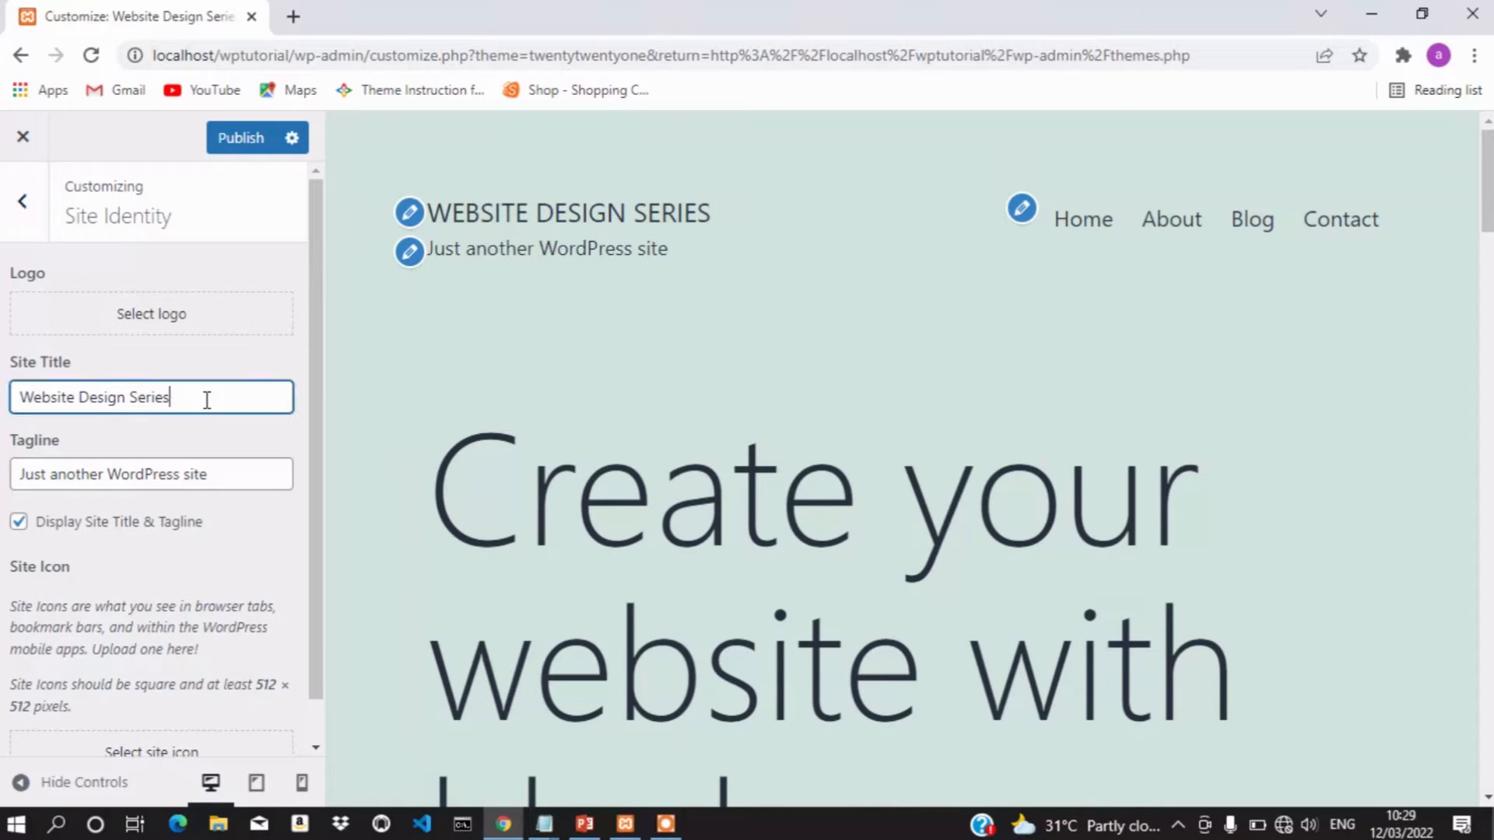
{"action": "left_click", "coordinate": [224, 474]}
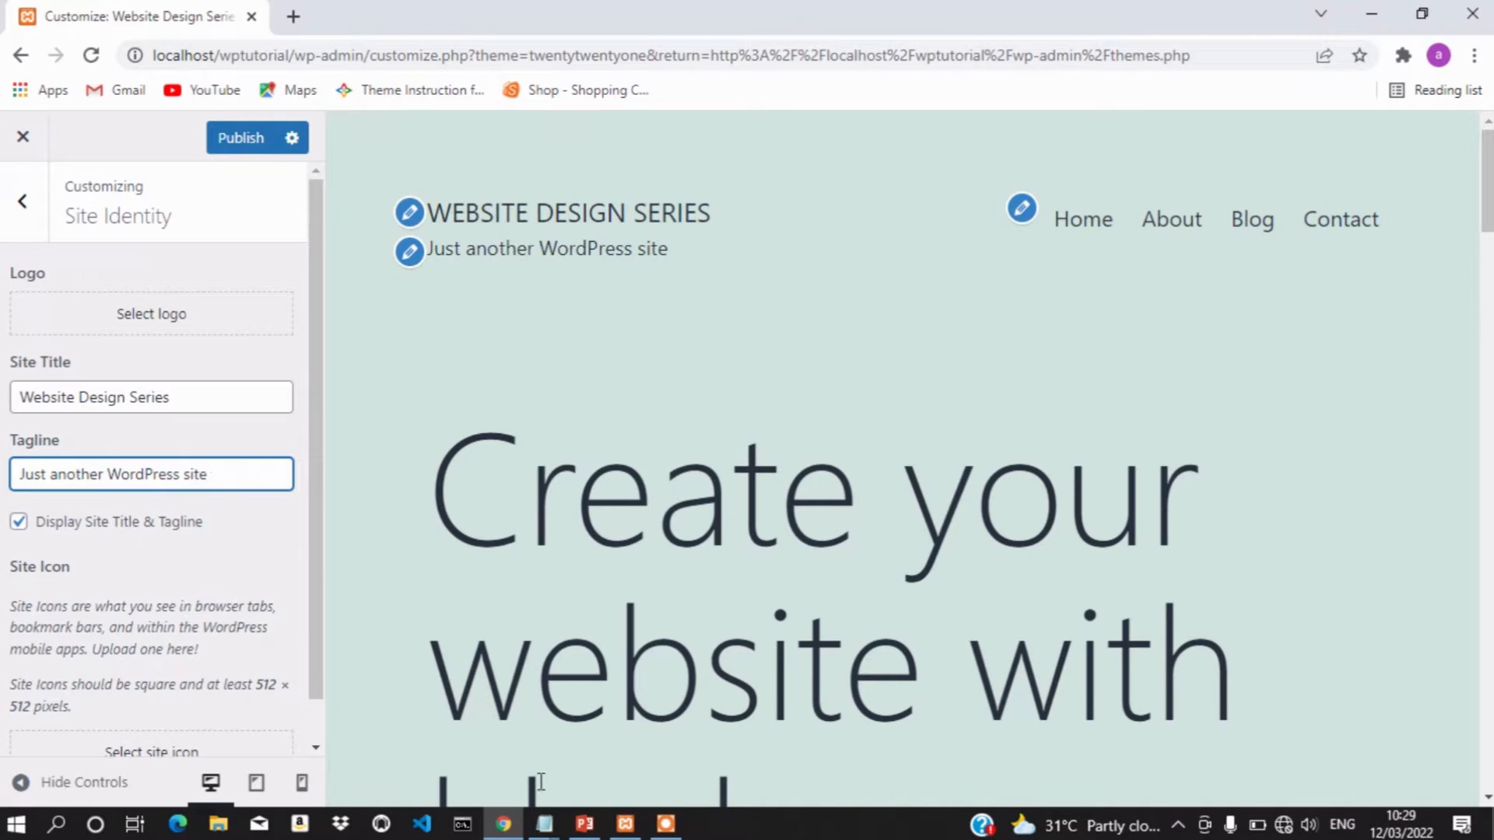
{"action": "left_click", "coordinate": [547, 833]}
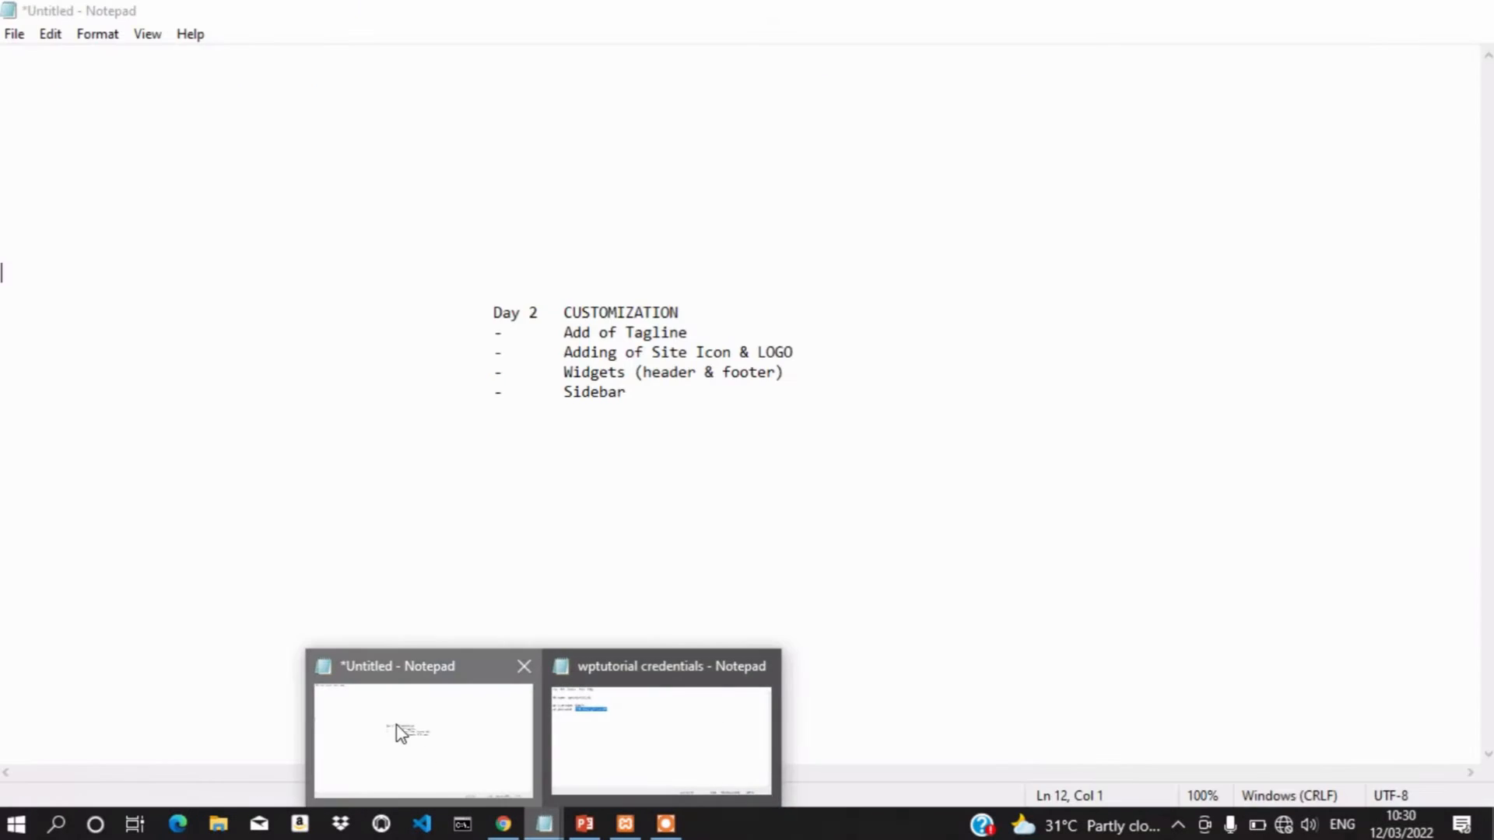
Check the untitled Day 2 customization notes, then minimize Notepad to return to the Customizer
{"action": "left_click", "coordinate": [400, 727]}
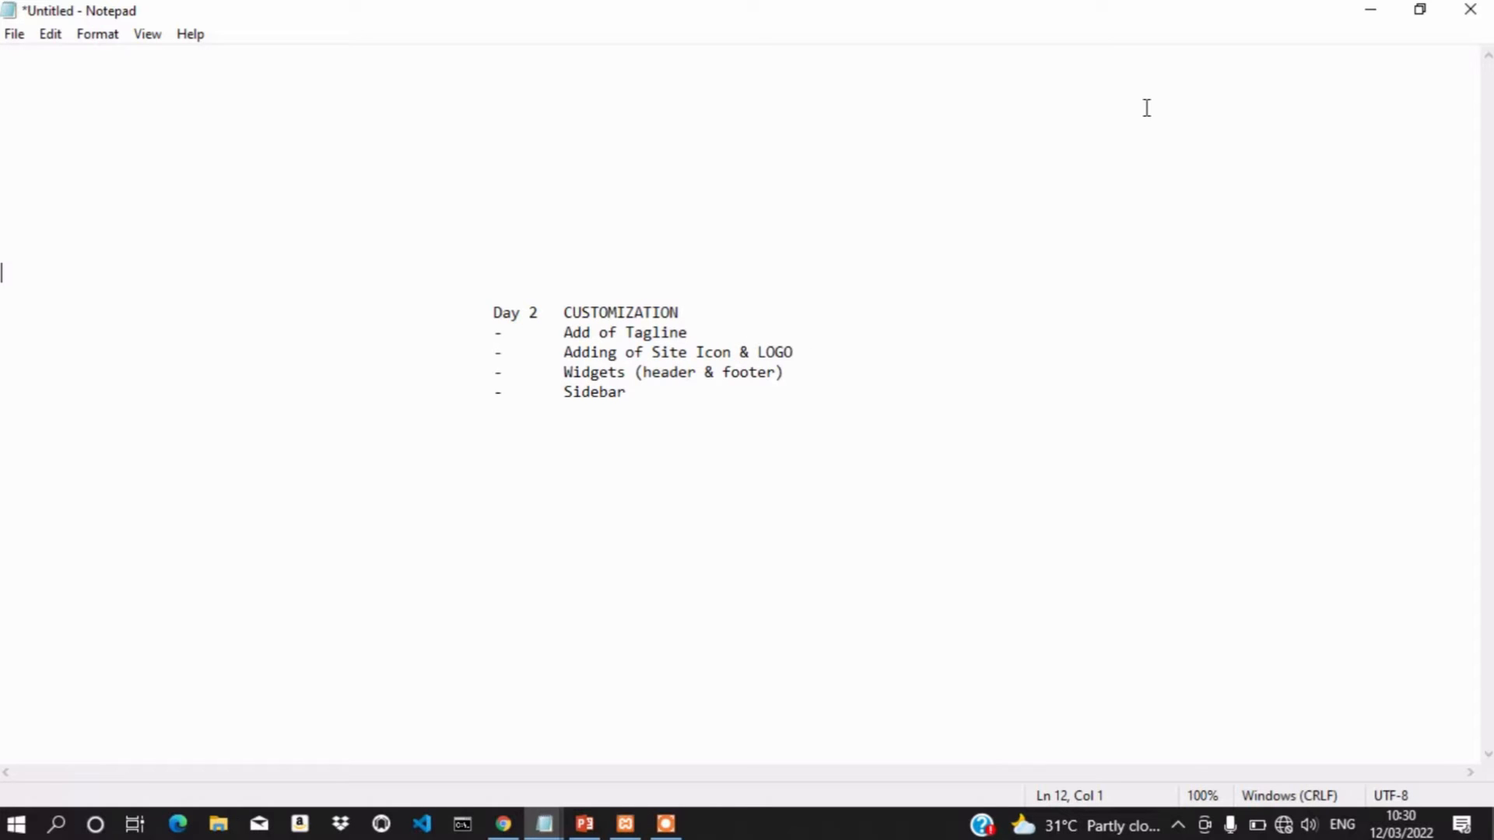
{"action": "left_click", "coordinate": [1367, 12]}
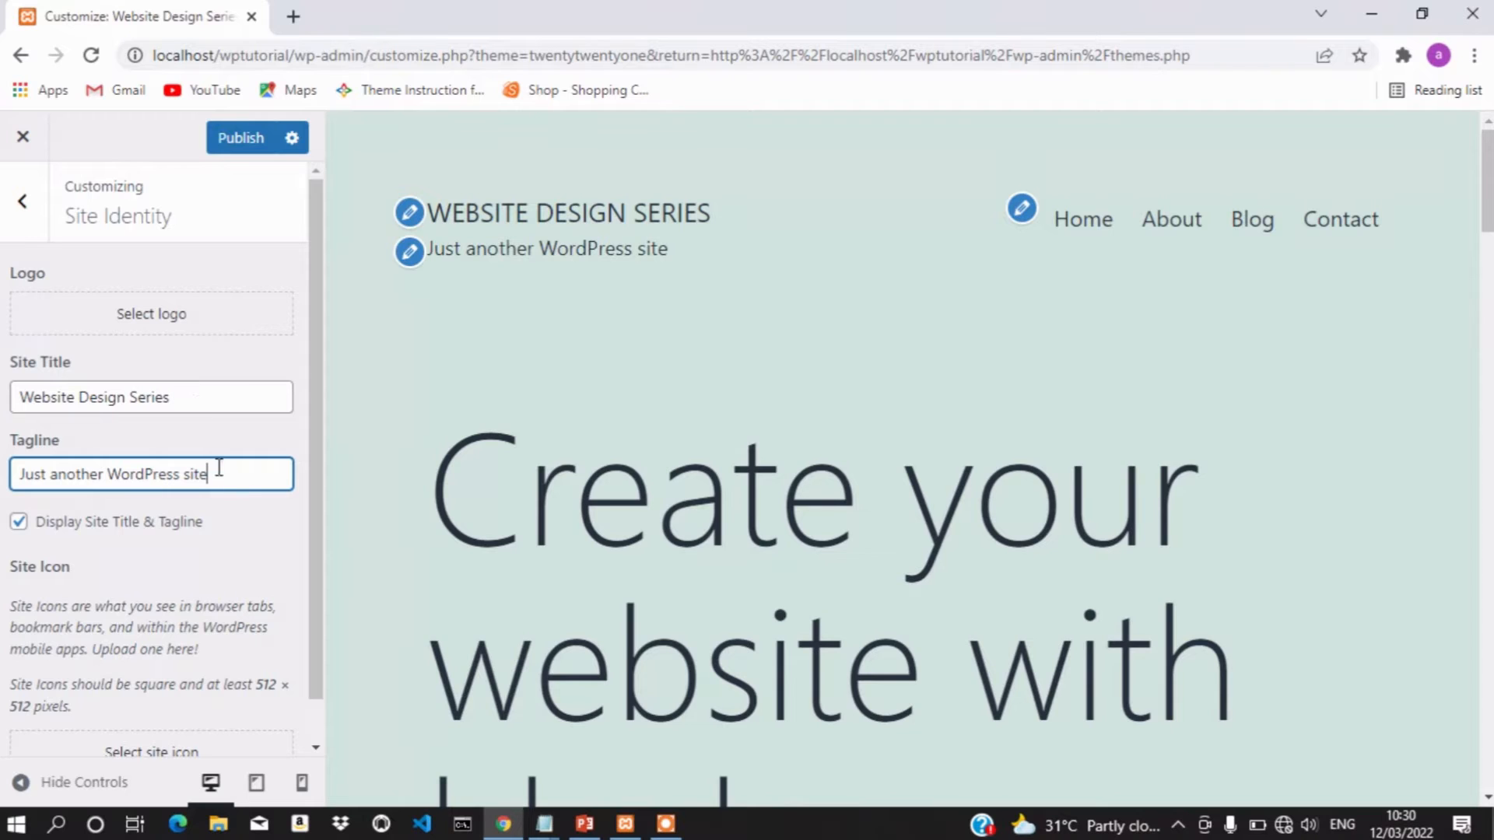
Upload logo.jpg from the Pictures folder through Select logo into the media library
{"action": "left_click", "coordinate": [158, 317]}
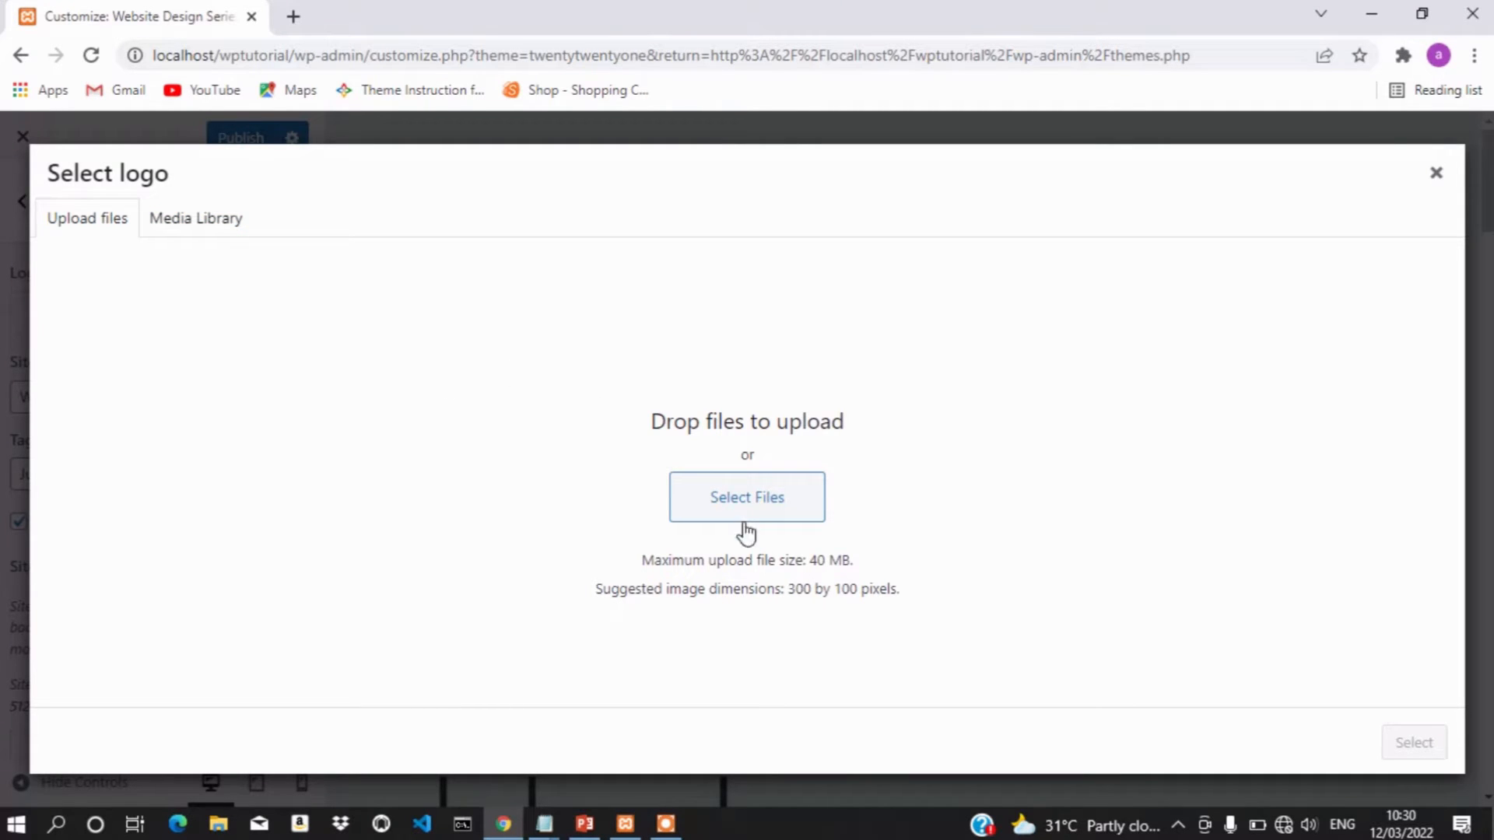
{"action": "left_click", "coordinate": [768, 507]}
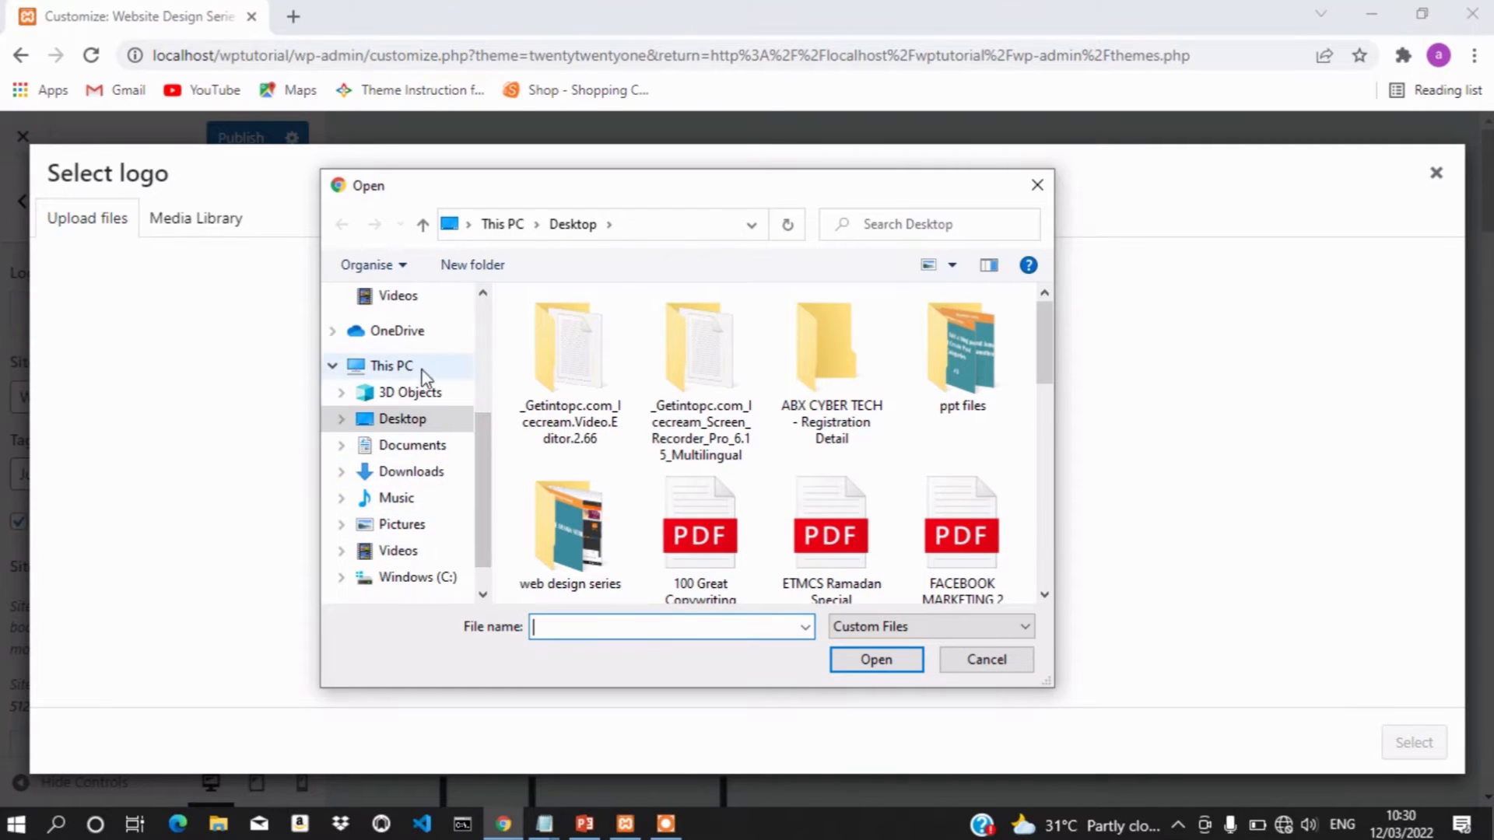
{"action": "left_click", "coordinate": [436, 450]}
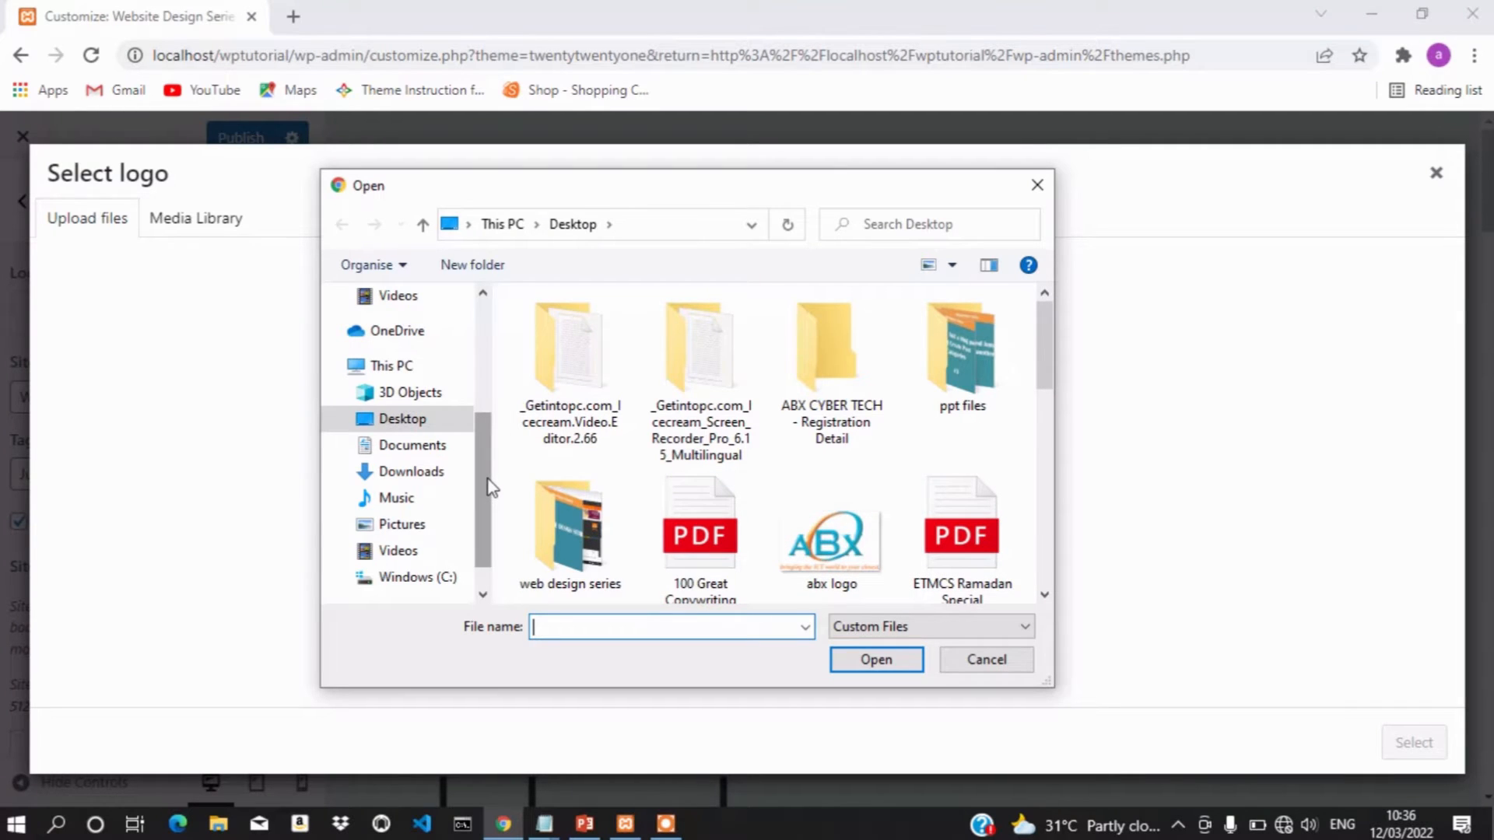
{"action": "left_click", "coordinate": [419, 531]}
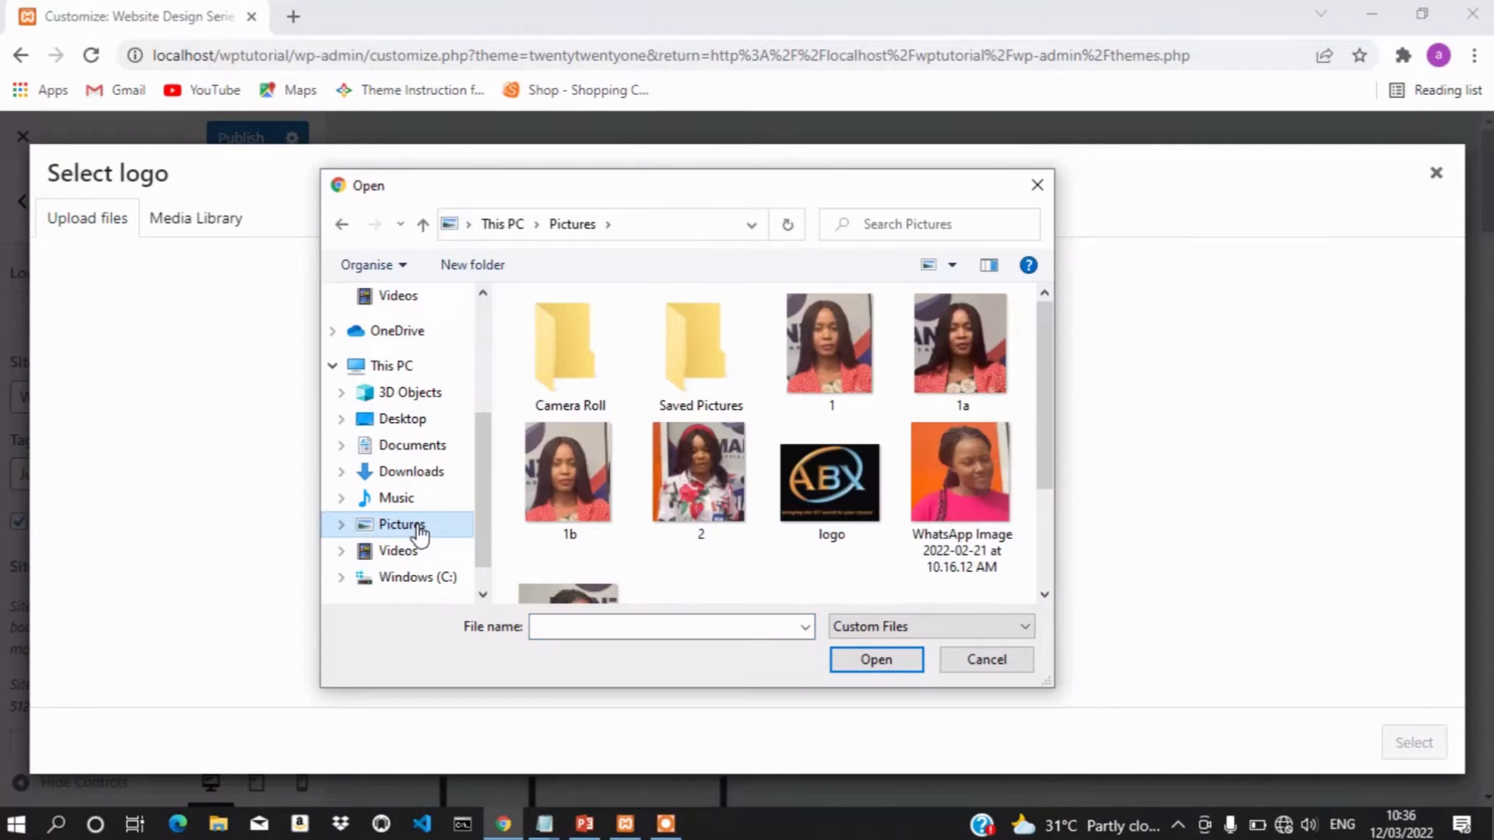
{"action": "scroll", "coordinate": [685, 428], "scroll_direction": "down", "scroll_amount": 2}
{"action": "scroll", "coordinate": [684, 427], "scroll_direction": "up", "scroll_amount": 2}
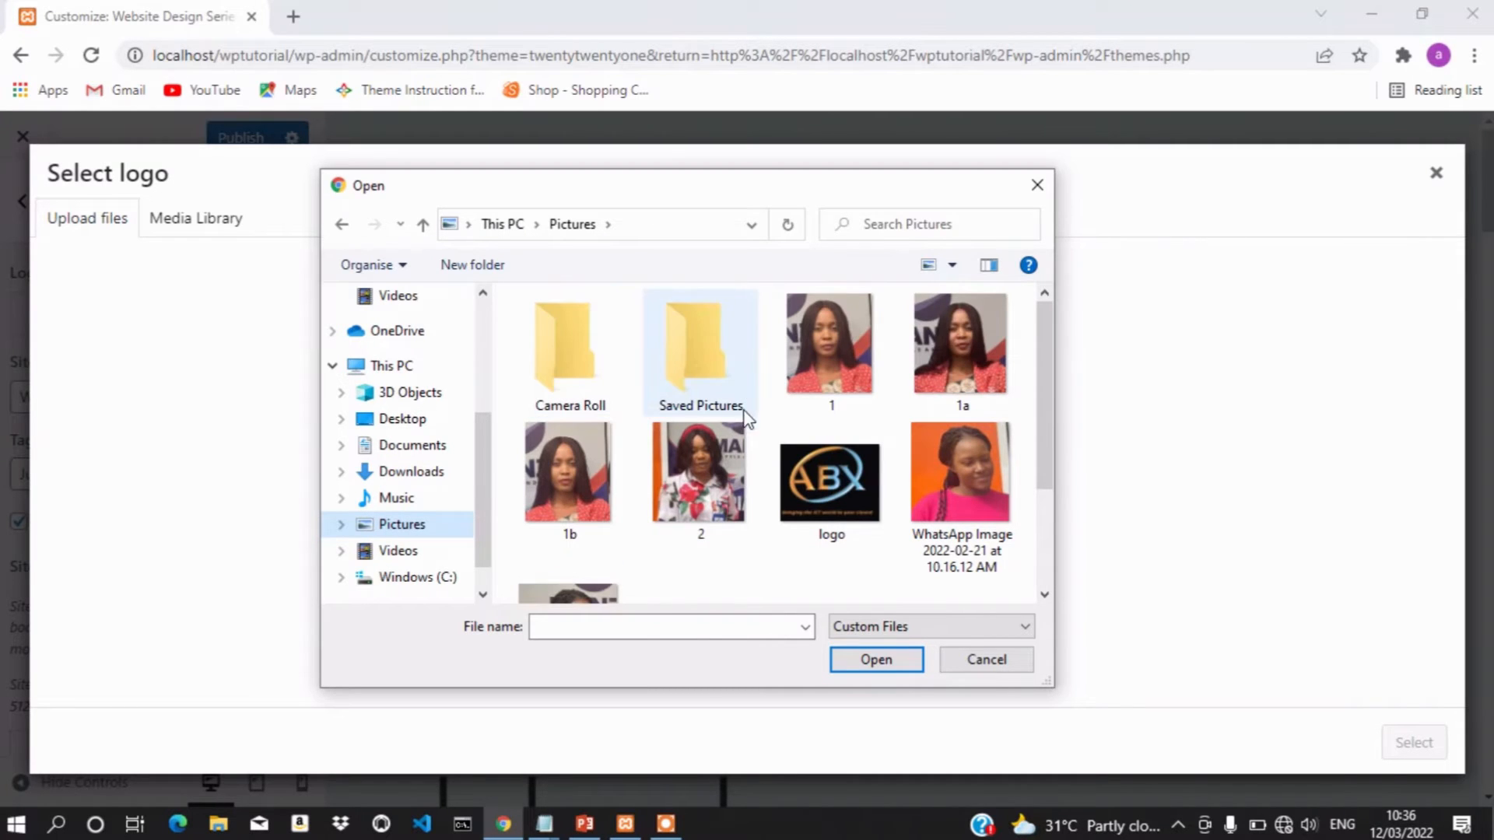
{"action": "scroll", "coordinate": [807, 513], "scroll_direction": "down", "scroll_amount": 2}
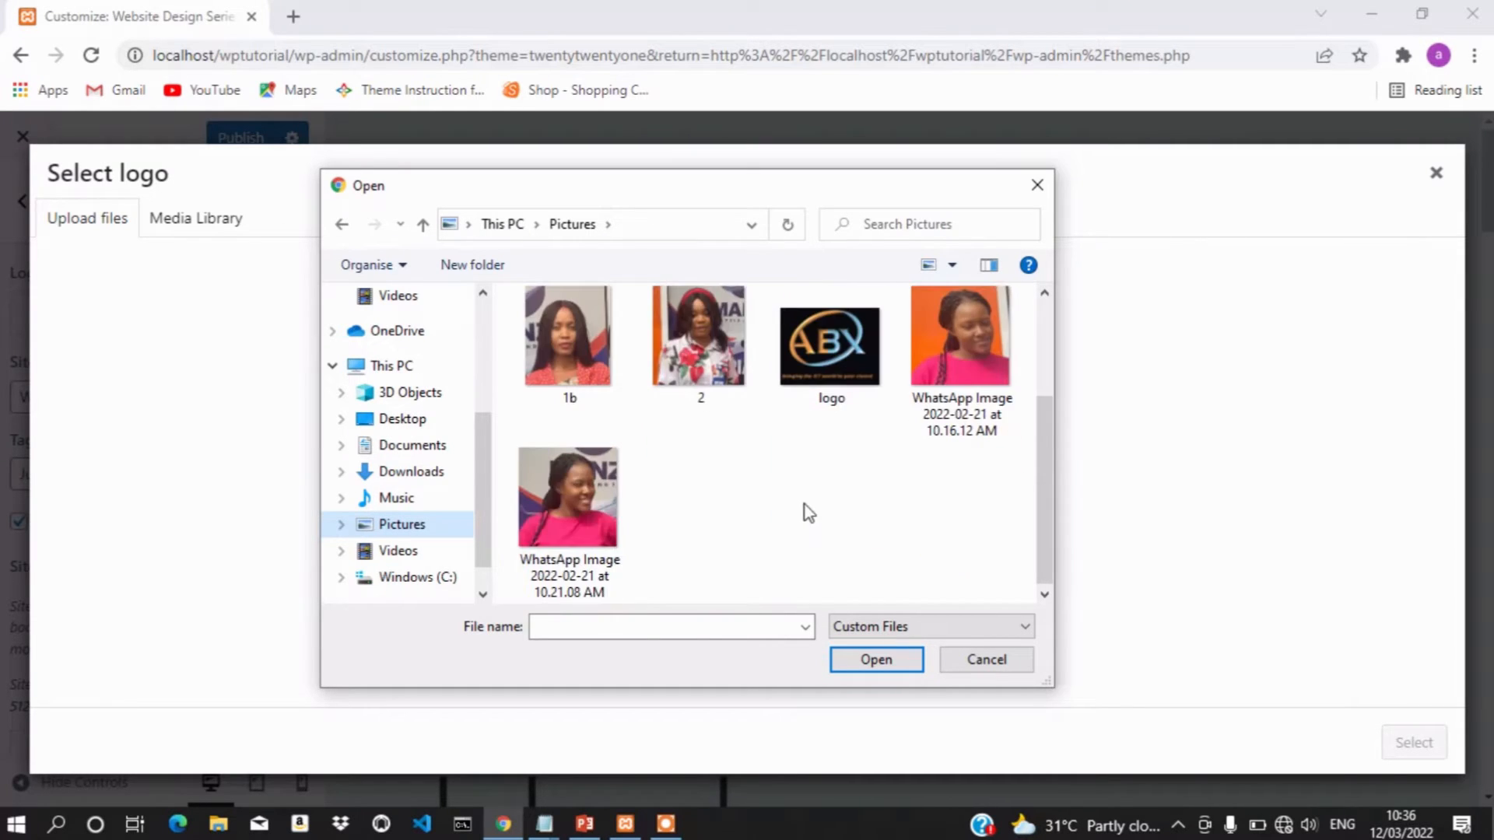
{"action": "left_click", "coordinate": [848, 354]}
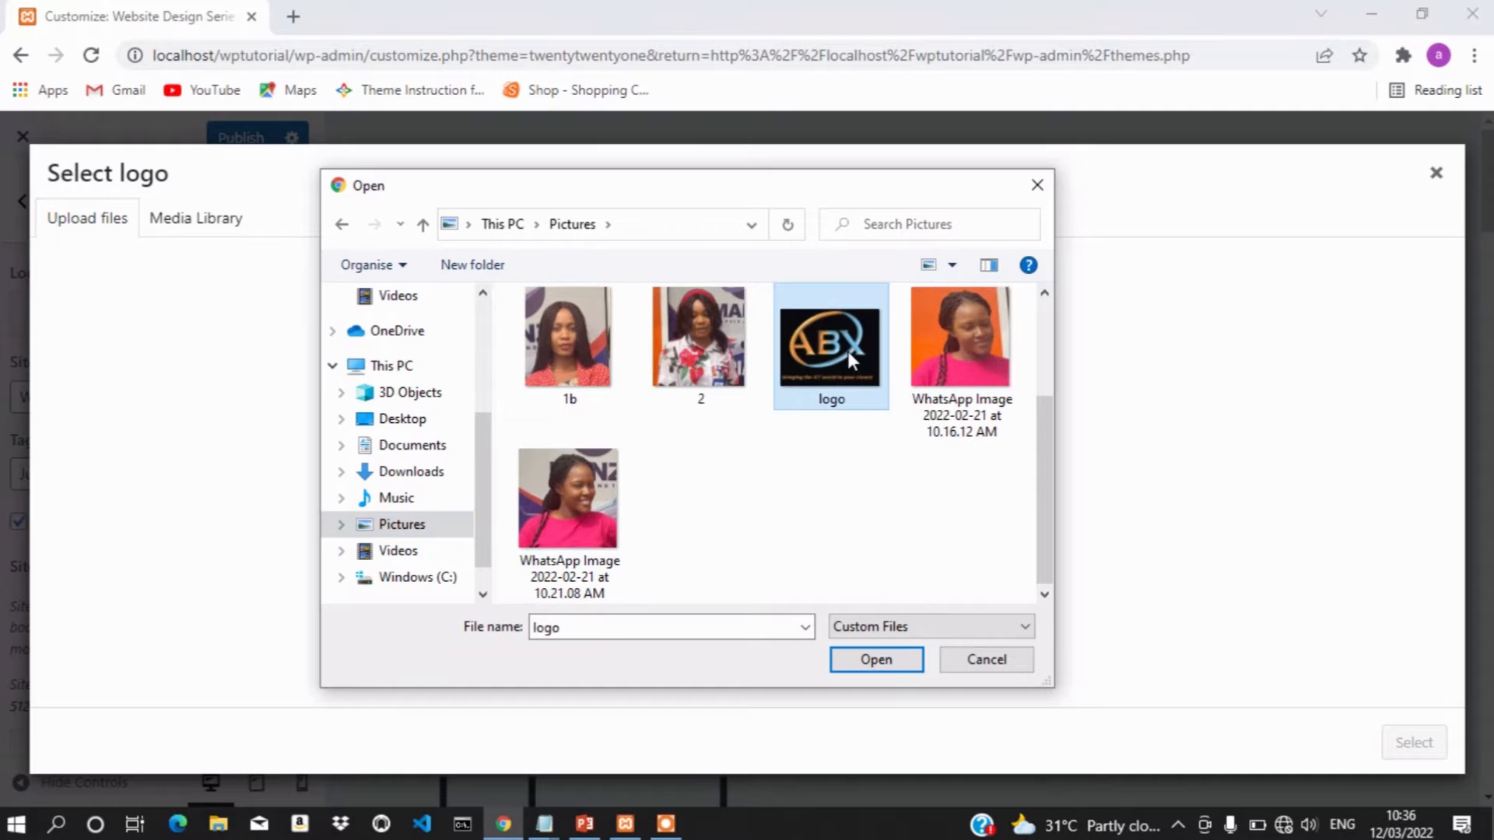
{"action": "left_click", "coordinate": [884, 662]}
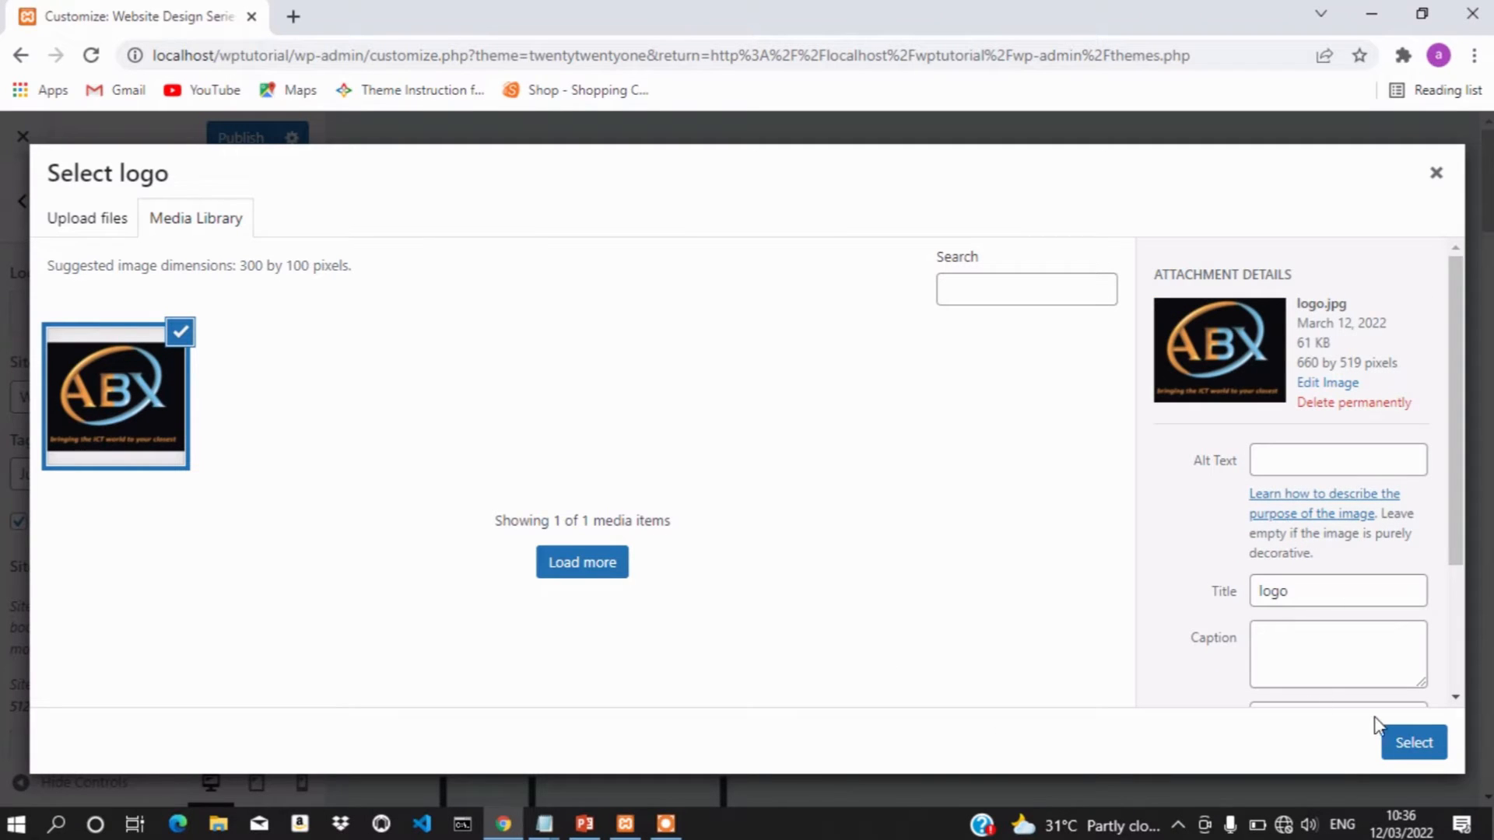
Crop the uploaded logo.jpg to the ABX lettering and apply it as the site logo
{"action": "left_click", "coordinate": [1417, 752]}
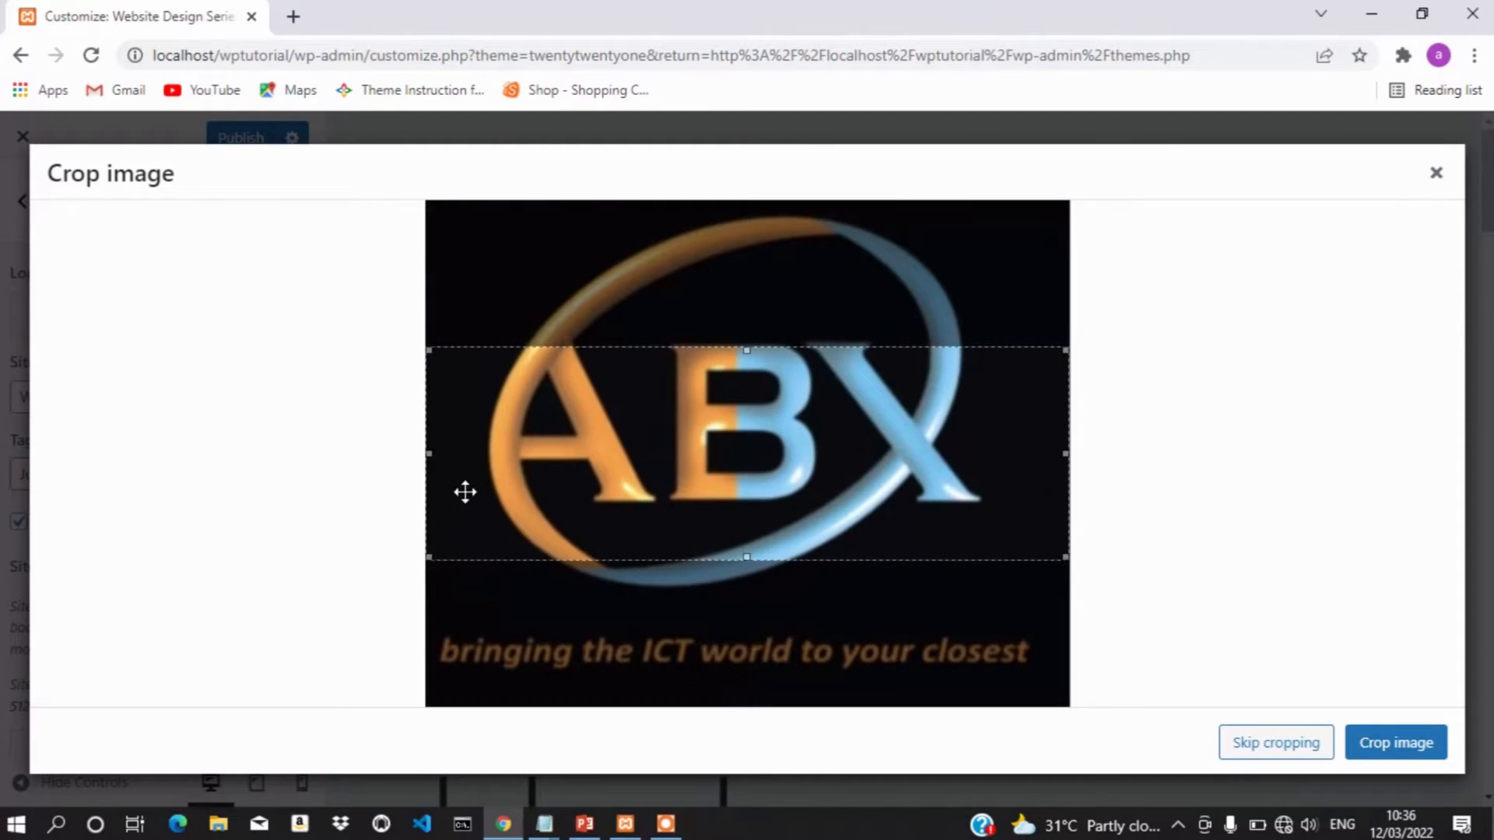
{"action": "left_click_drag", "start_coordinate": [658, 493], "coordinate": [658, 454]}
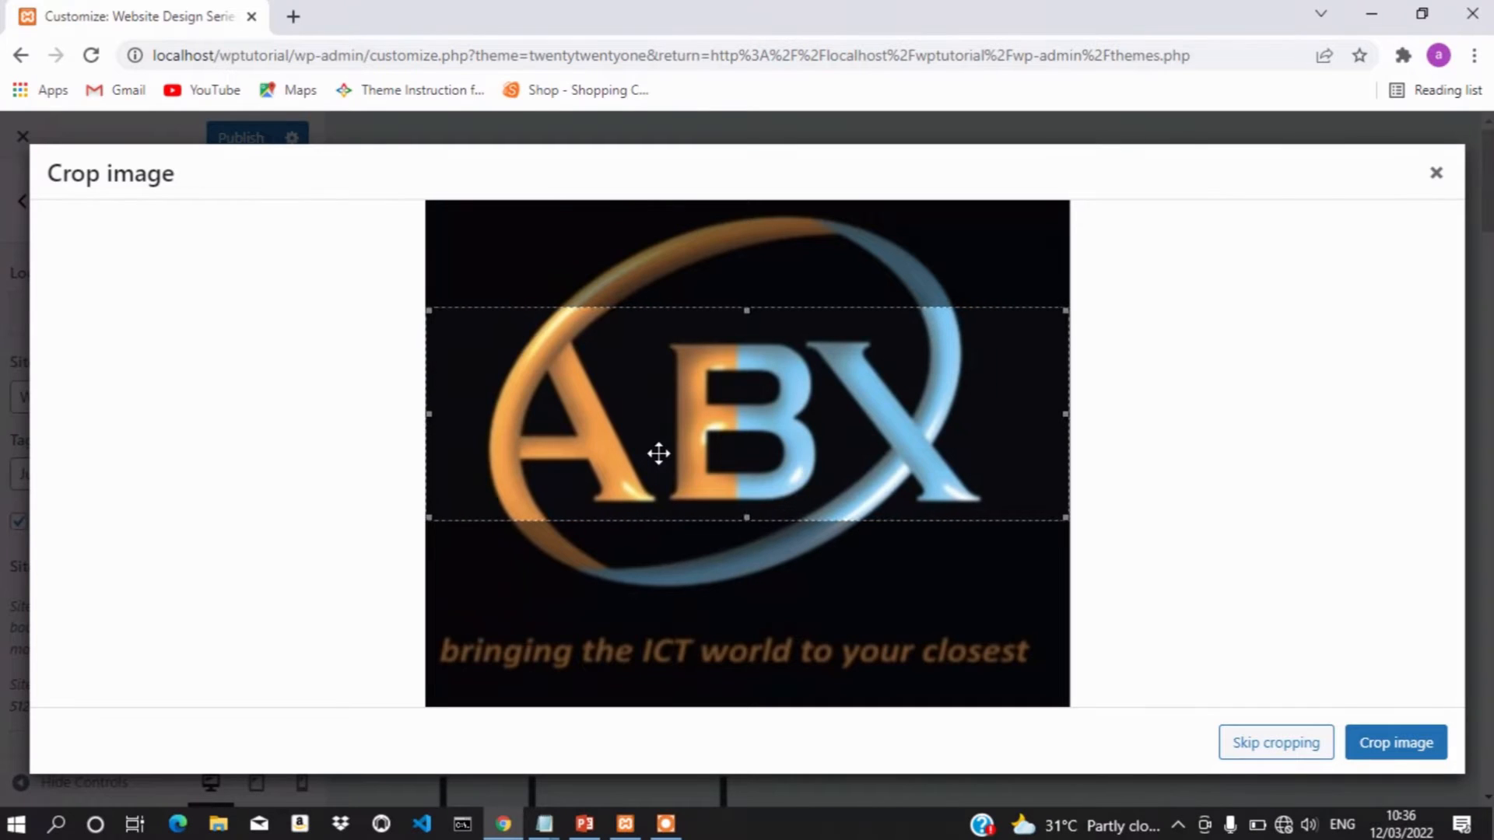
{"action": "left_click_drag", "start_coordinate": [658, 454], "coordinate": [659, 461]}
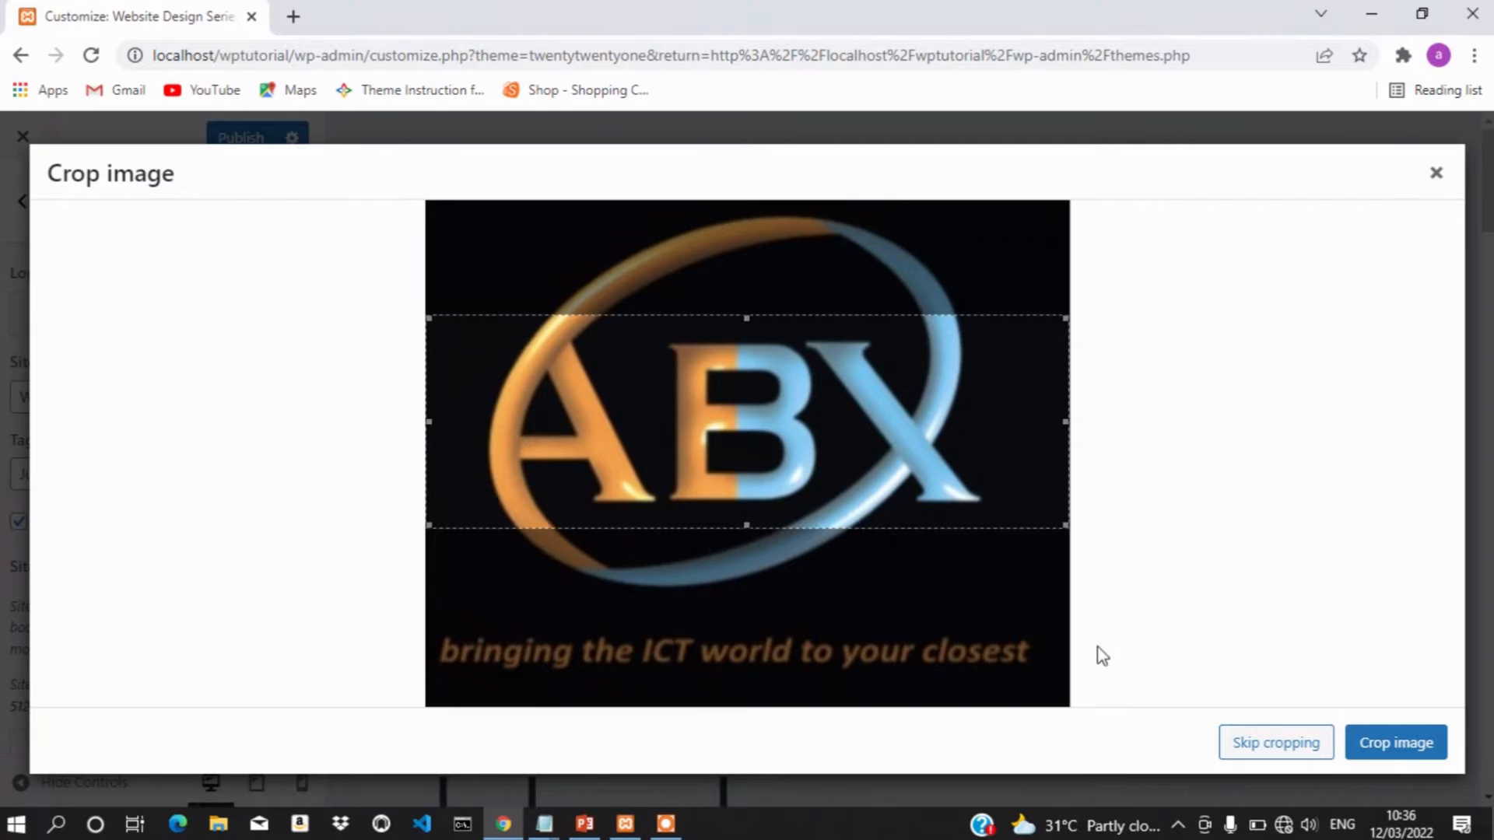
{"action": "left_click", "coordinate": [1396, 744]}
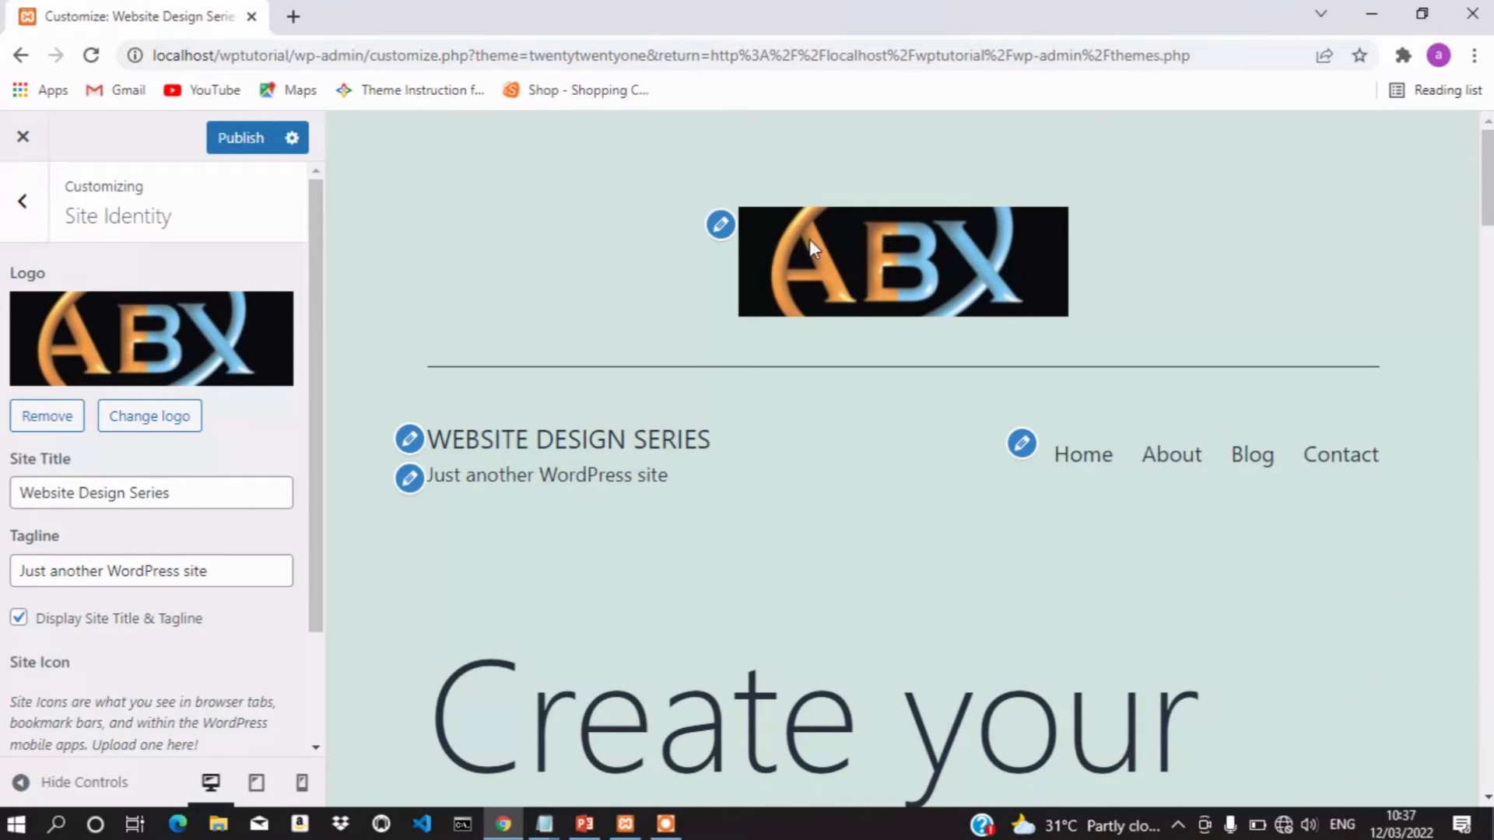
Replace the 'Just another WordPress site' tagline with 'Learning the art of Website design skill'
{"action": "scroll", "coordinate": [251, 428], "scroll_direction": "down", "scroll_amount": 1}
{"action": "left_click", "coordinate": [250, 427]}
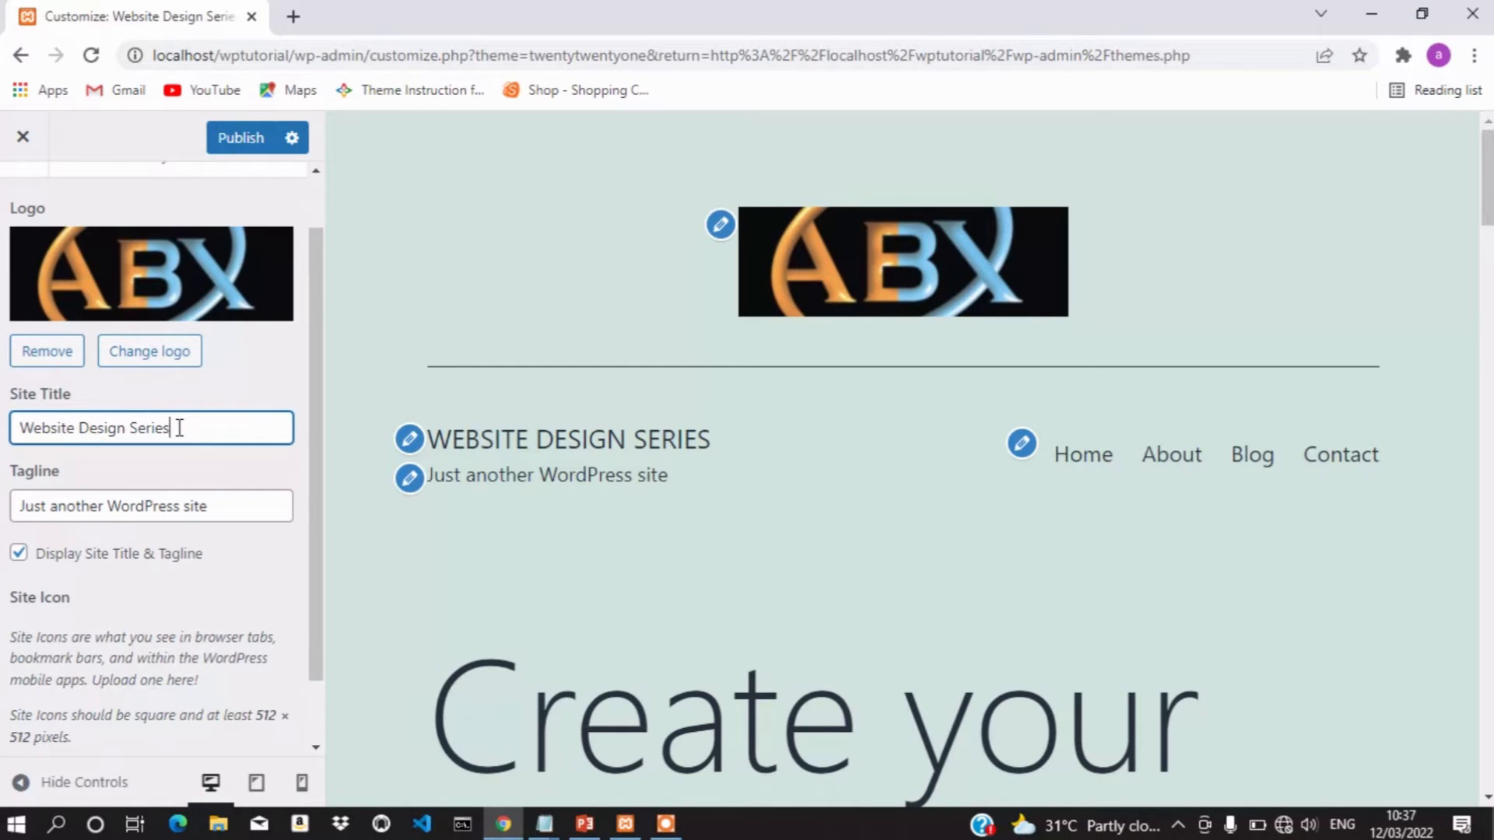
{"action": "scroll", "coordinate": [182, 439], "scroll_direction": "down", "scroll_amount": 1}
{"action": "left_click", "coordinate": [240, 426]}
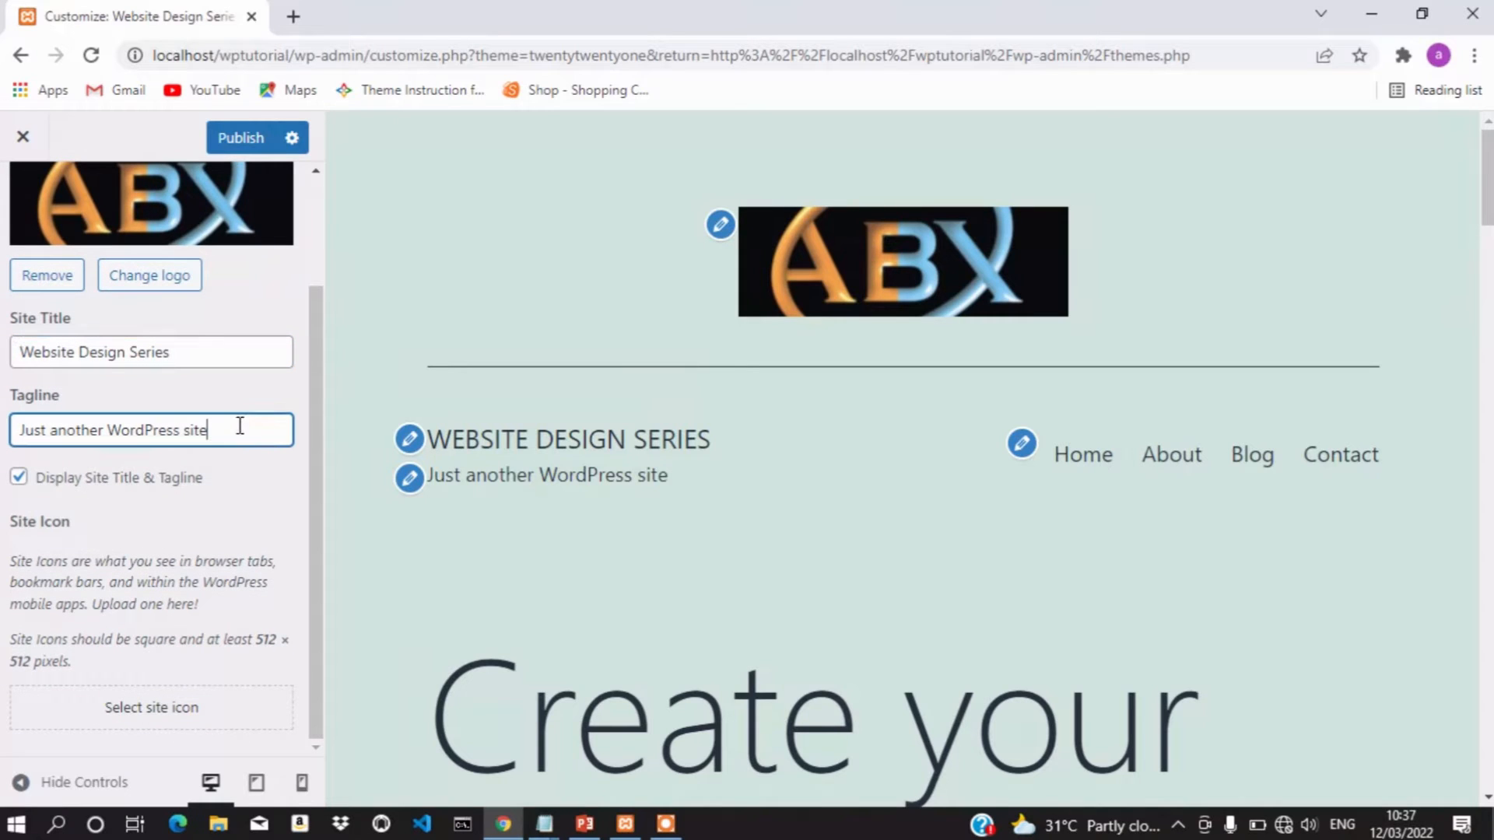
{"action": "key", "text": "BackSpace"}
{"action": "key", "text": "BackSpace"}
{"action": "key", "text": "BackSpace"}
{"action": "key", "text": "BackSpace"}
{"action": "key", "text": "BackSpace"}
{"action": "key", "text": "BackSpace"}
{"action": "key", "text": "BackSpace"}
{"action": "key", "text": "BackSpace"}
{"action": "key", "text": "BackSpace"}
{"action": "key", "text": "BackSpace"}
{"action": "key", "text": "BackSpace"}
{"action": "key", "text": "BackSpace"}
{"action": "key", "text": "BackSpace"}
{"action": "key", "text": "BackSpace"}
{"action": "key", "text": "BackSpace"}
{"action": "key", "text": "BackSpace"}
{"action": "key", "text": "BackSpace"}
{"action": "key", "text": "BackSpace"}
{"action": "key", "text": "BackSpace"}
{"action": "key", "text": "BackSpace"}
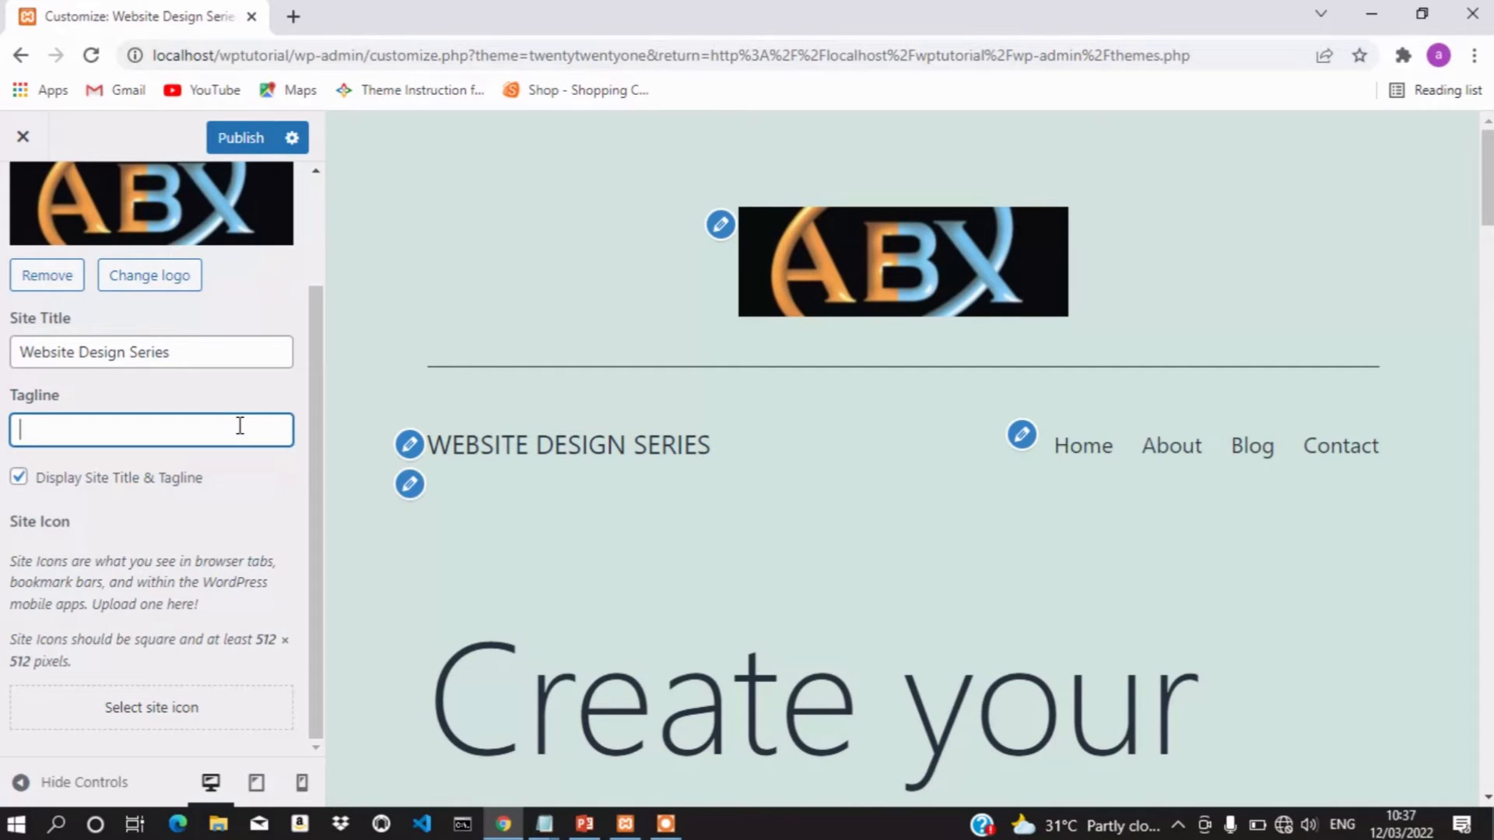
{"action": "type", "text": "earning"}
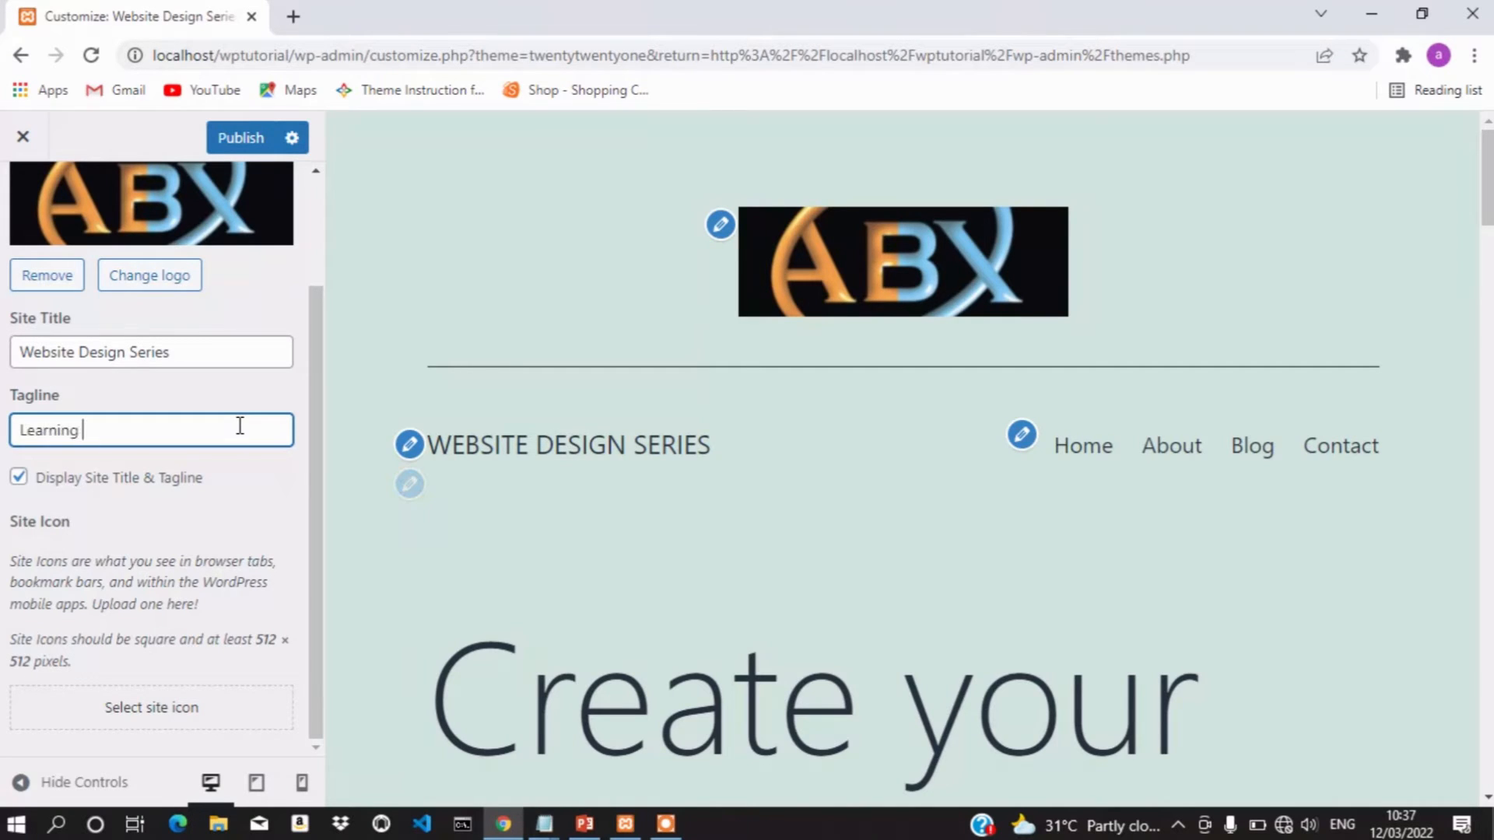
{"action": "type", "text": " the ARR"}
{"action": "key", "text": "BackSpace"}
{"action": "key", "text": "BackSpace"}
{"action": "type", "text": "art of Webssite de"}
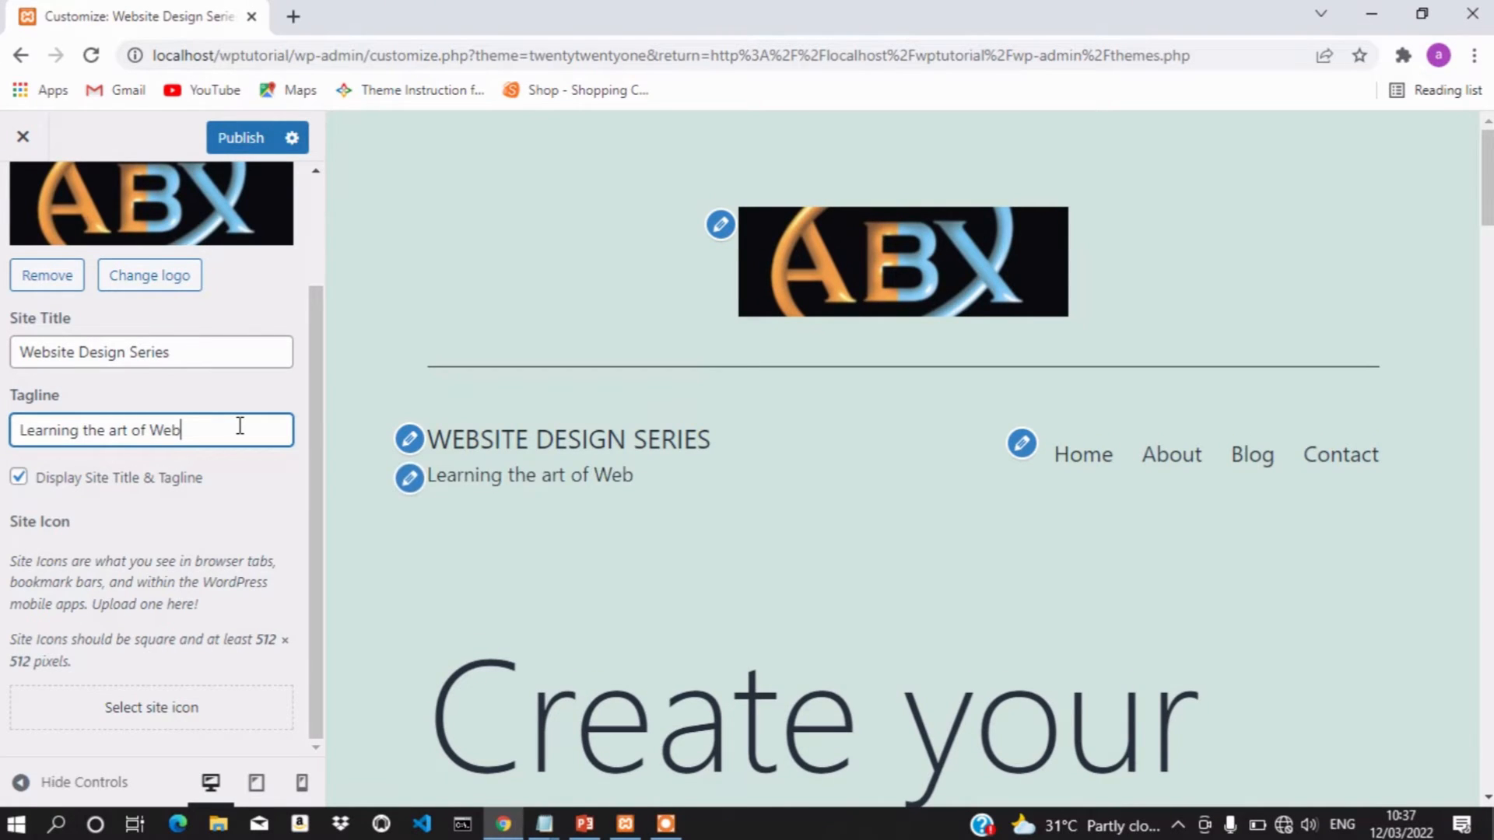
{"action": "type", "text": "sign"}
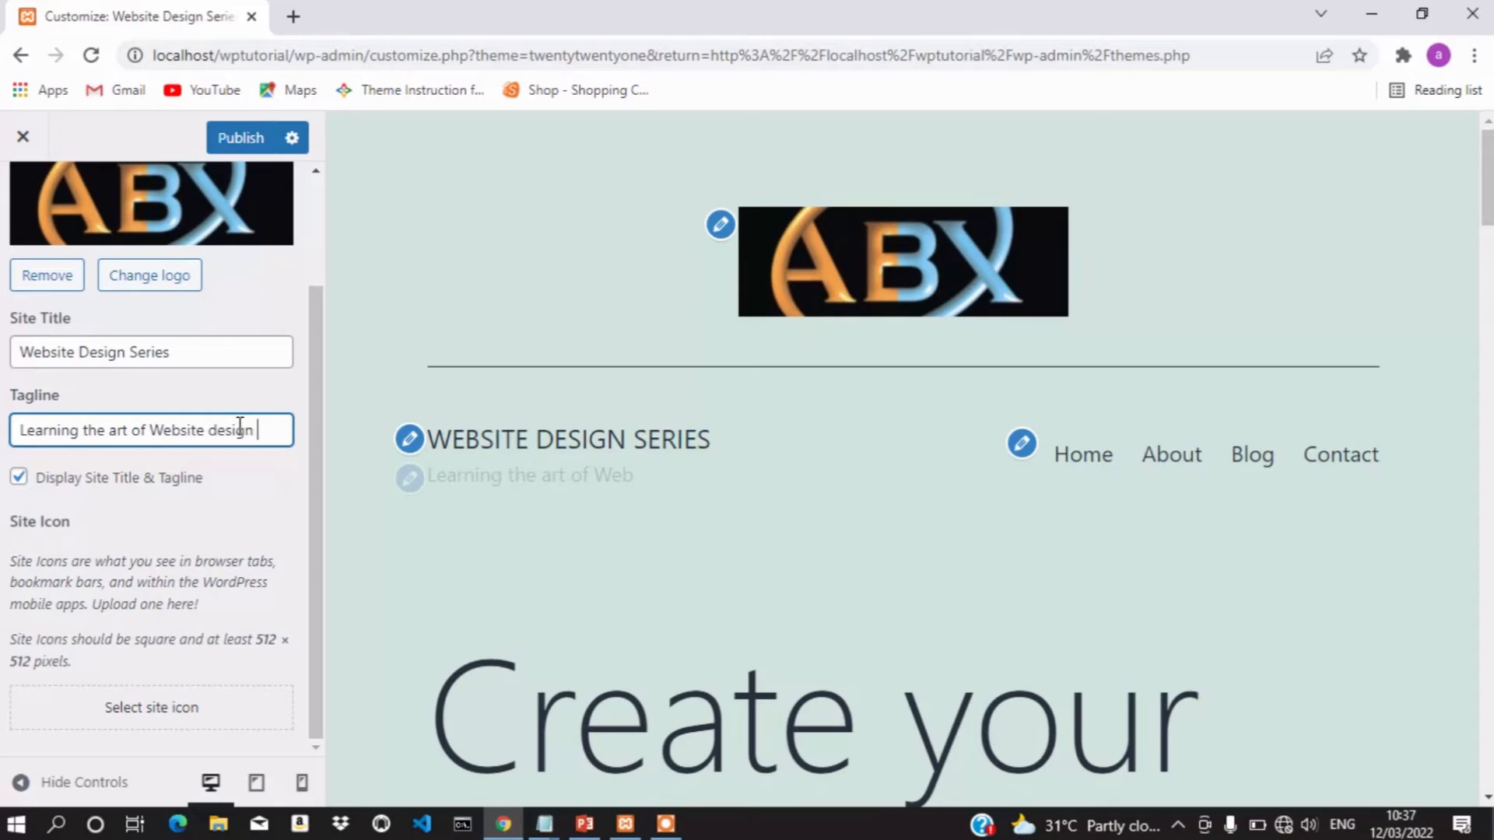
{"action": "type", "text": " sko"}
{"action": "key", "text": "BackSpace"}
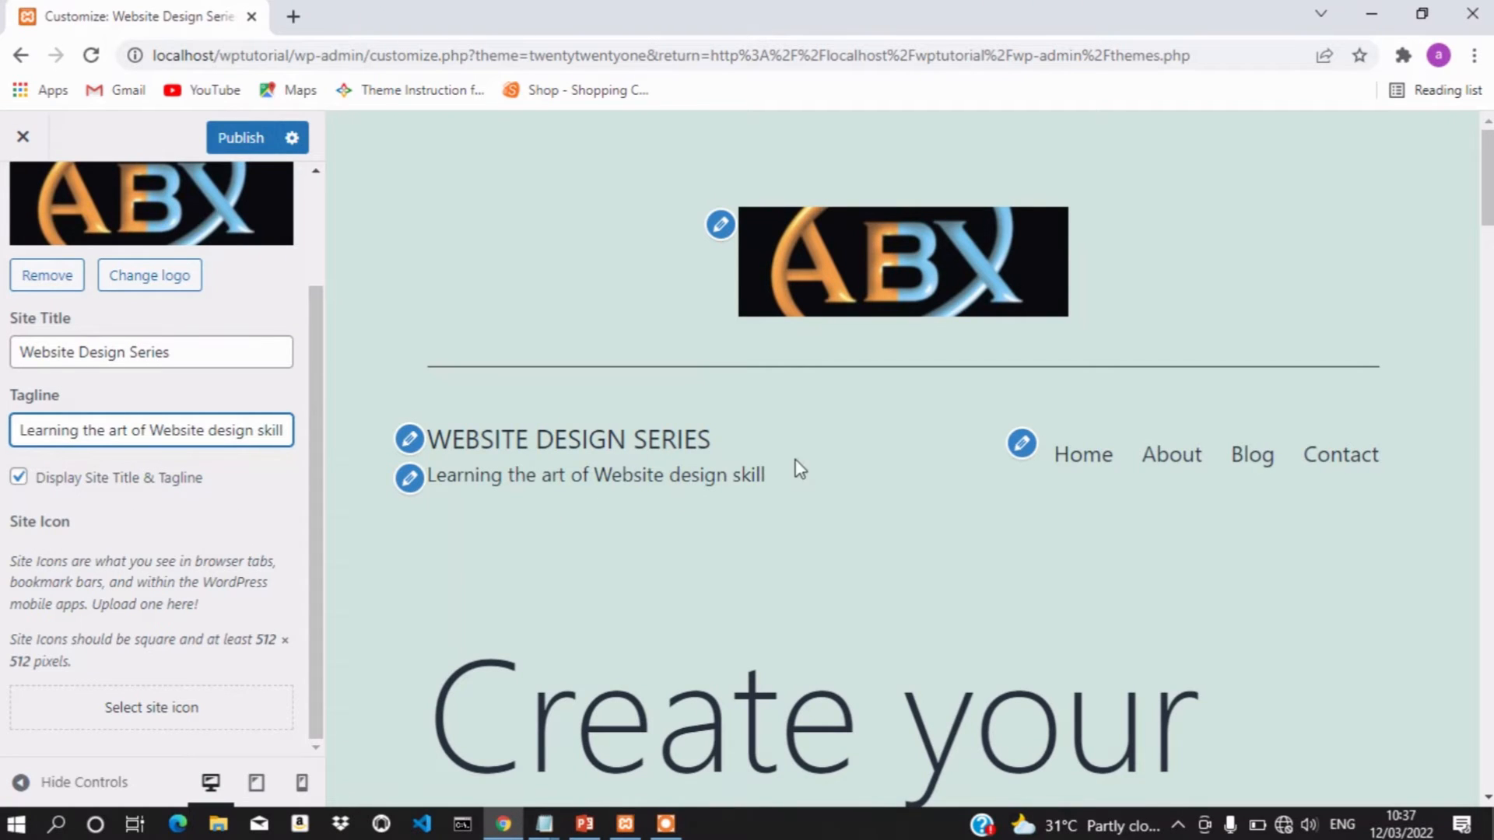
Untick Display Site Title & Tagline so only the ABX logo shows, and publish
{"action": "left_click", "coordinate": [20, 480]}
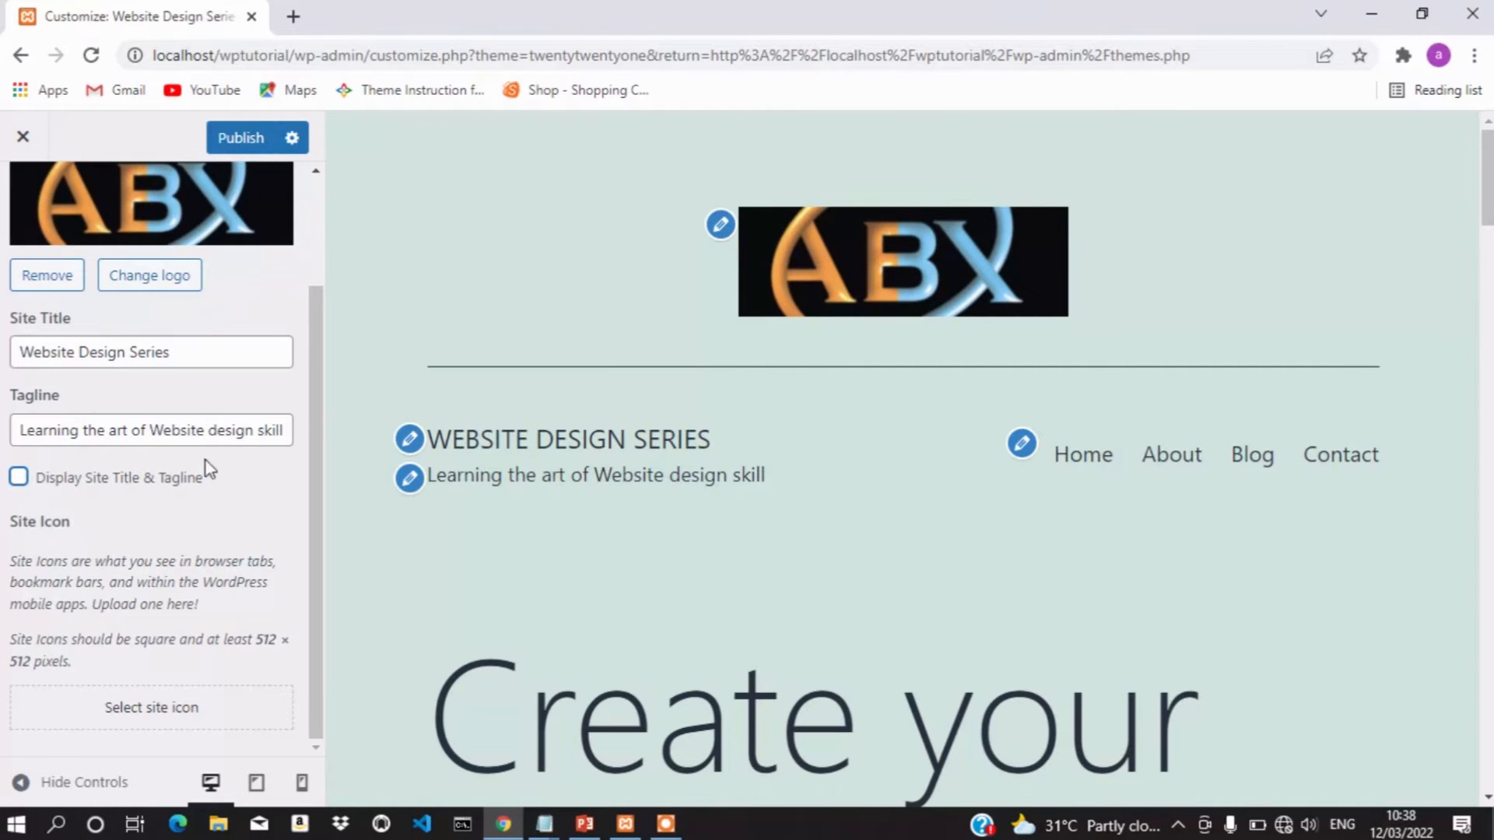
{"action": "left_click", "coordinate": [249, 138]}
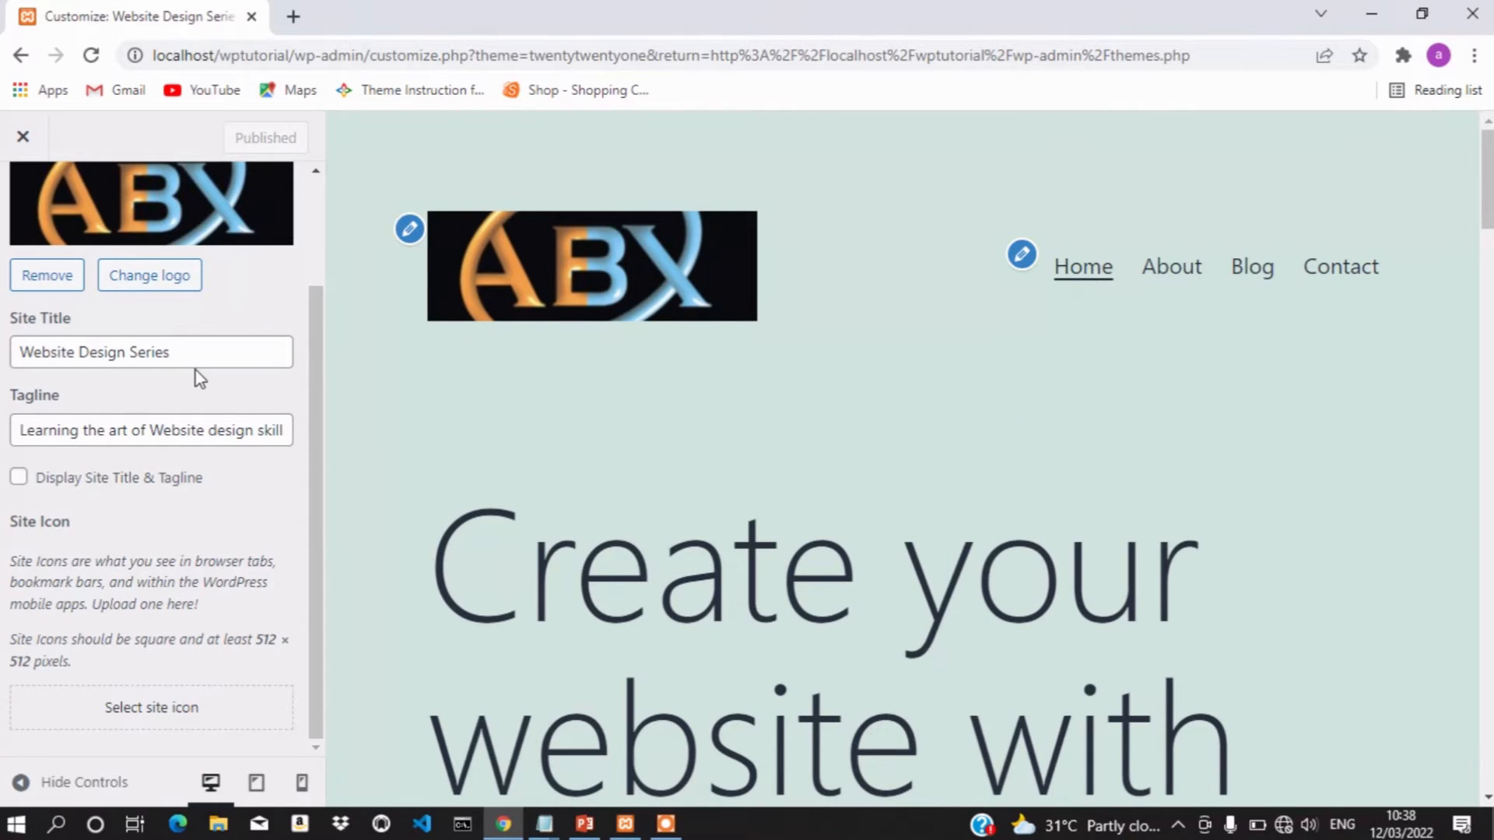
Open the wptutorial site's front page from localhost in a new browser tab
{"action": "left_click", "coordinate": [294, 17]}
{"action": "left_click", "coordinate": [361, 54]}
{"action": "type", "text": "lo"}
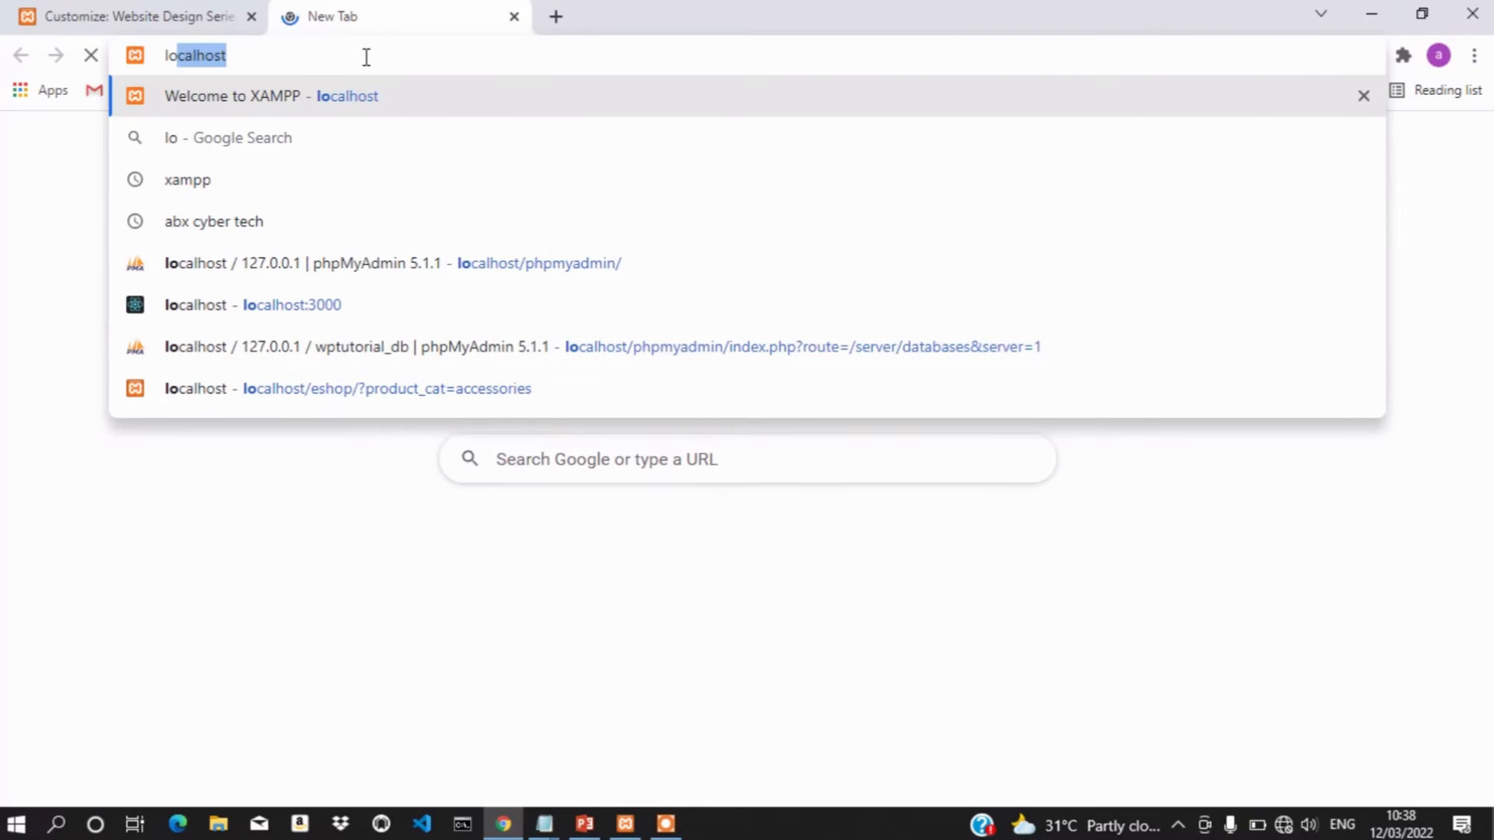
{"action": "type", "text": "ca"}
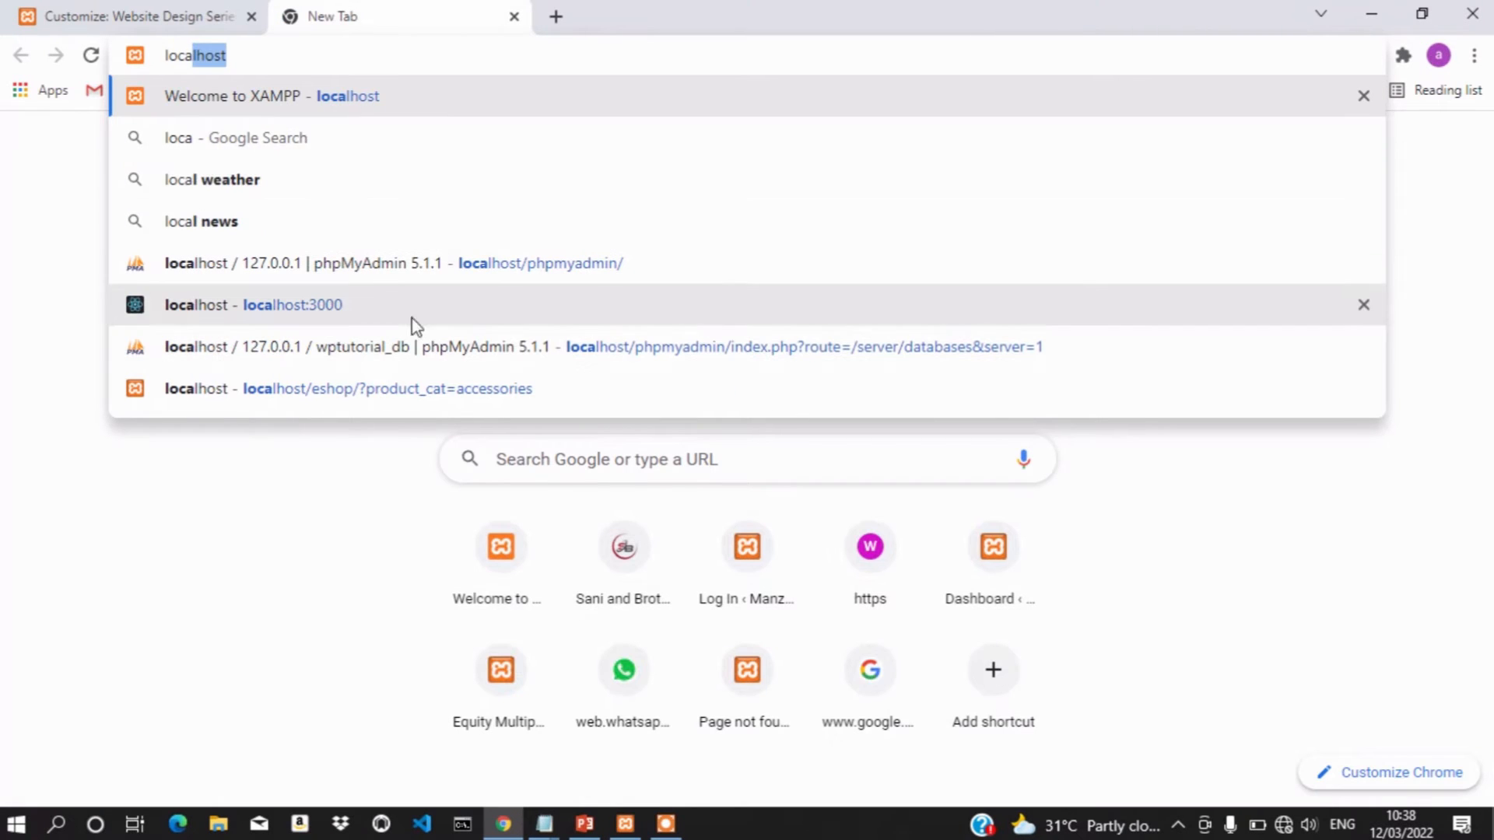
{"action": "type", "text": "lhost"}
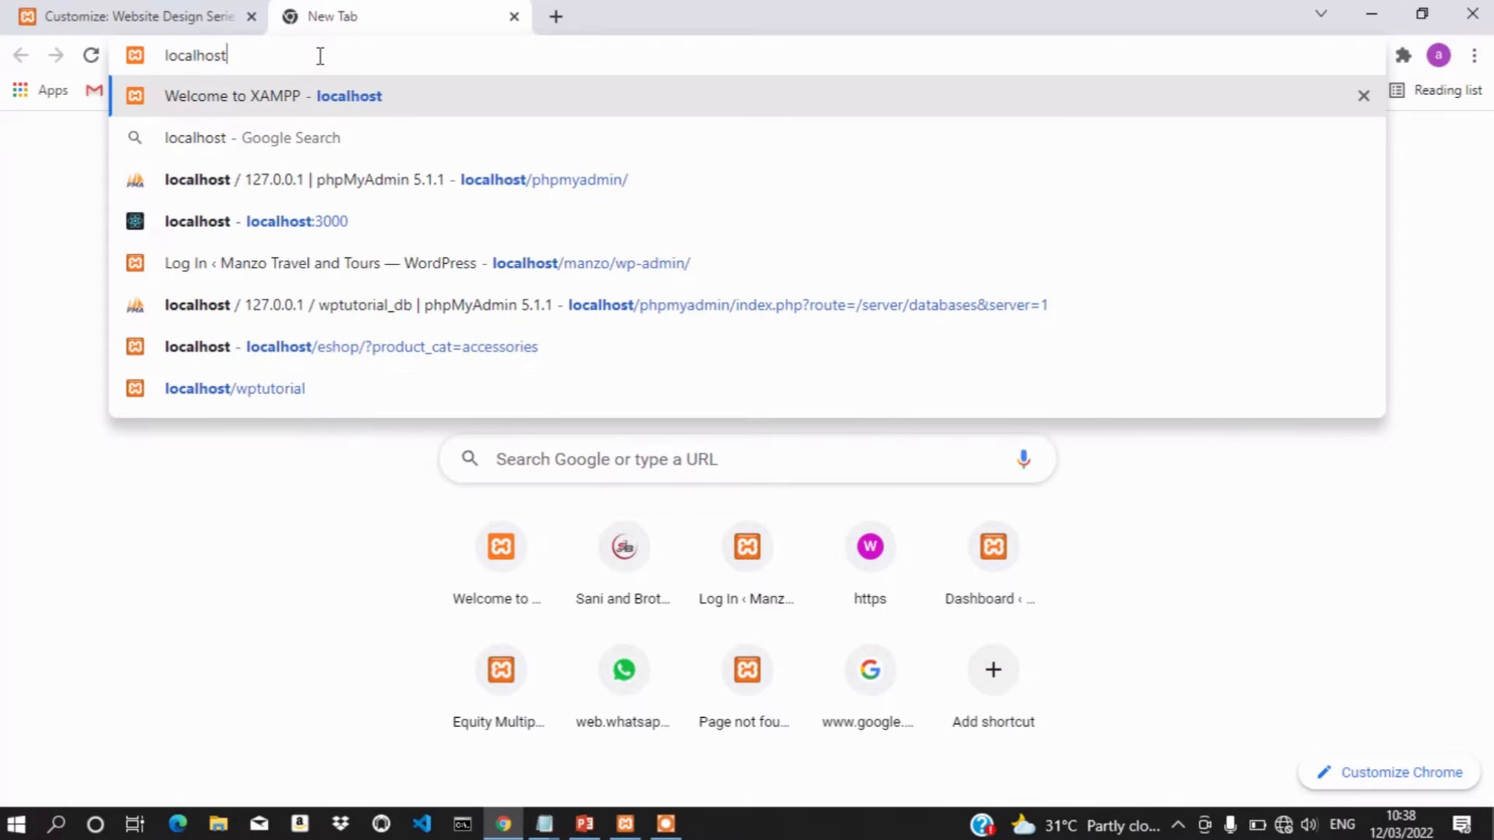
{"action": "type", "text": "/we"}
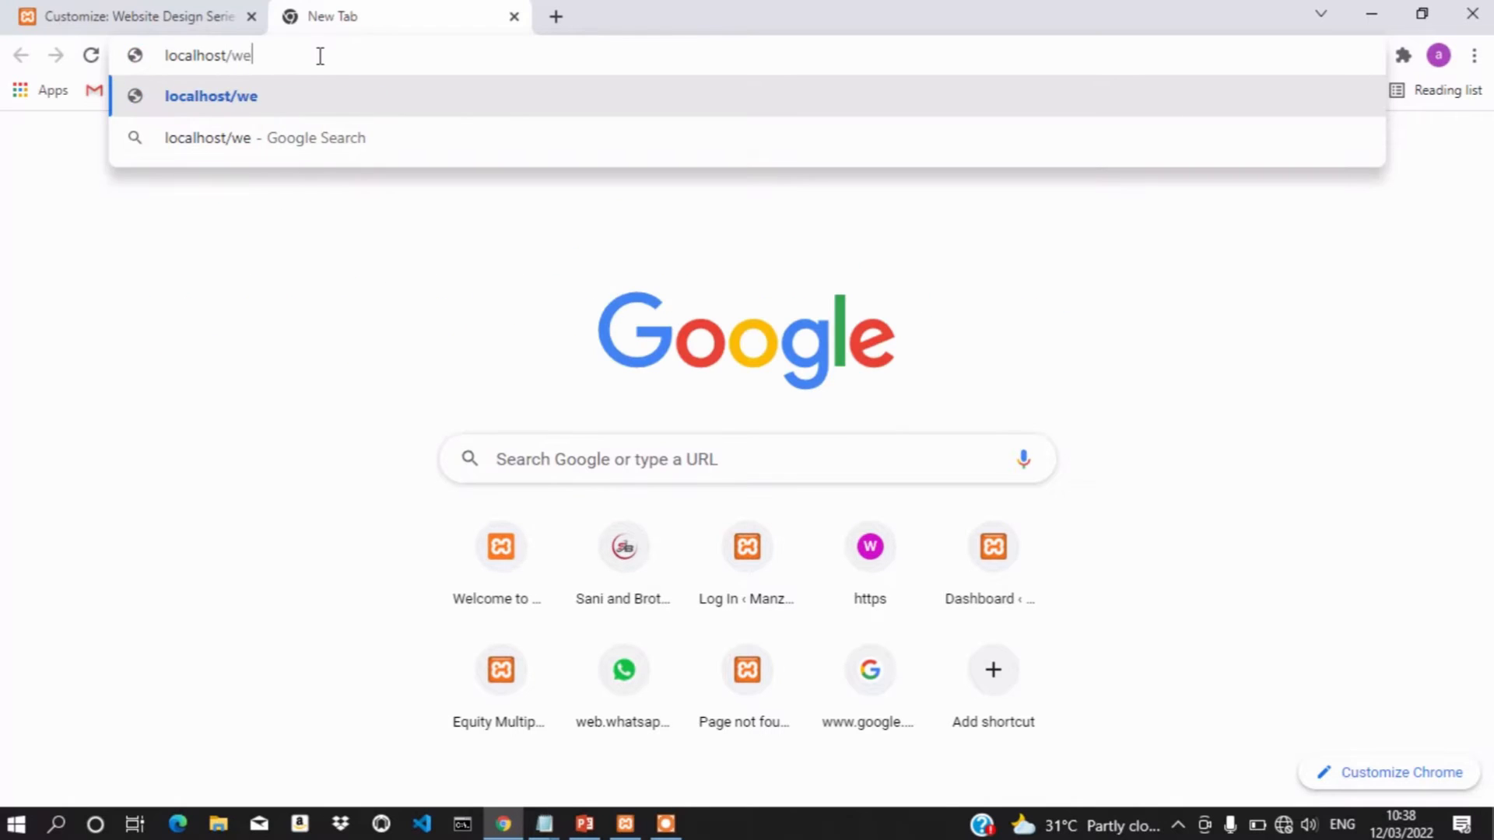
{"action": "type", "text": "p"}
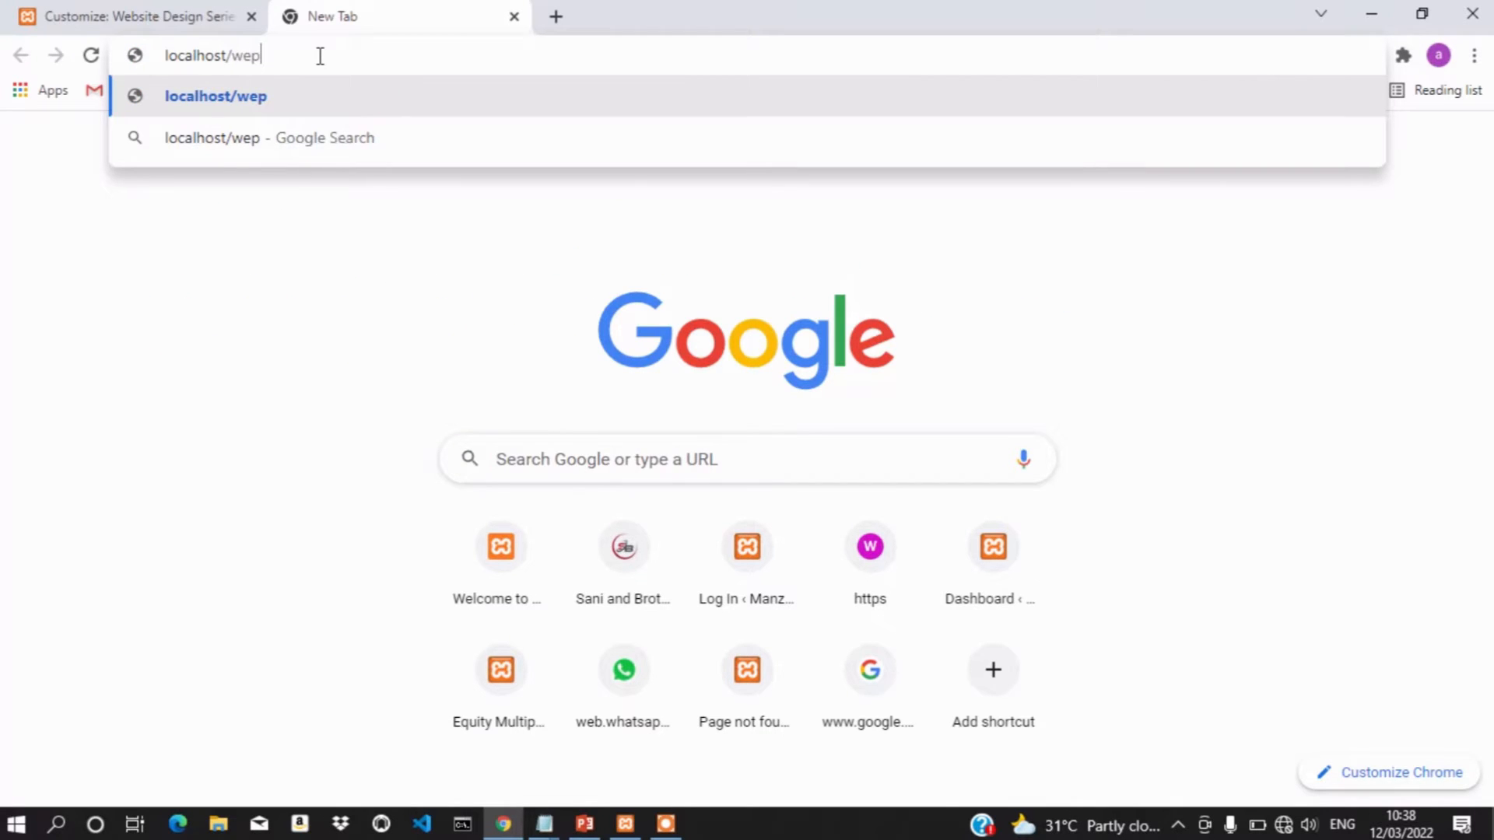
{"action": "key", "text": "BackSpace"}
{"action": "key", "text": "BackSpace"}
{"action": "type", "text": "p"}
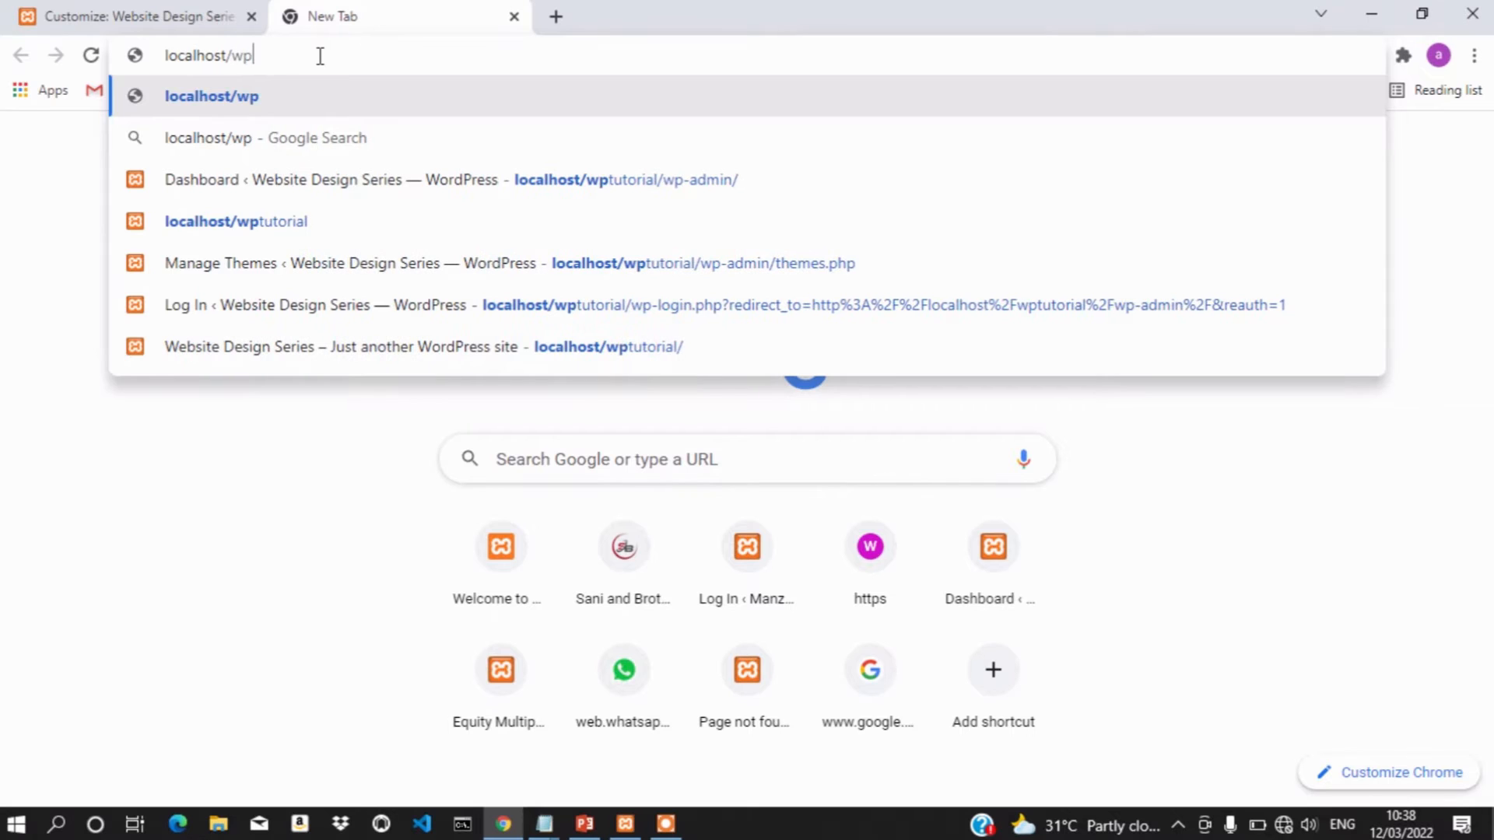
{"action": "left_click", "coordinate": [268, 234]}
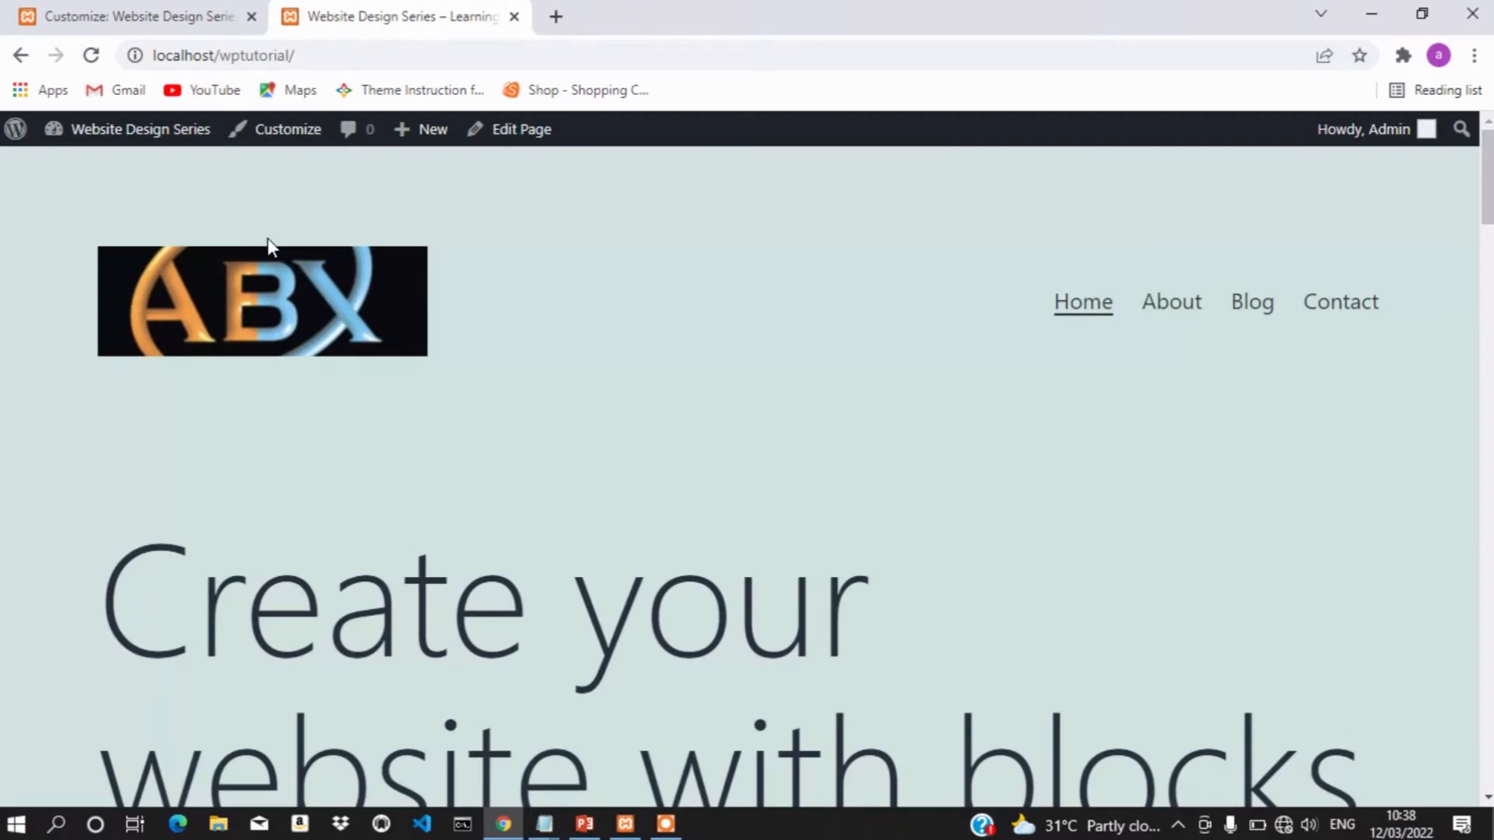
Review the live homepage's logo-only header, then go back to the Customizer tab
{"action": "scroll", "coordinate": [568, 477], "scroll_direction": "down", "scroll_amount": 2}
{"action": "scroll", "coordinate": [568, 477], "scroll_direction": "up", "scroll_amount": 2}
{"action": "scroll", "coordinate": [600, 516], "scroll_direction": "down", "scroll_amount": 5}
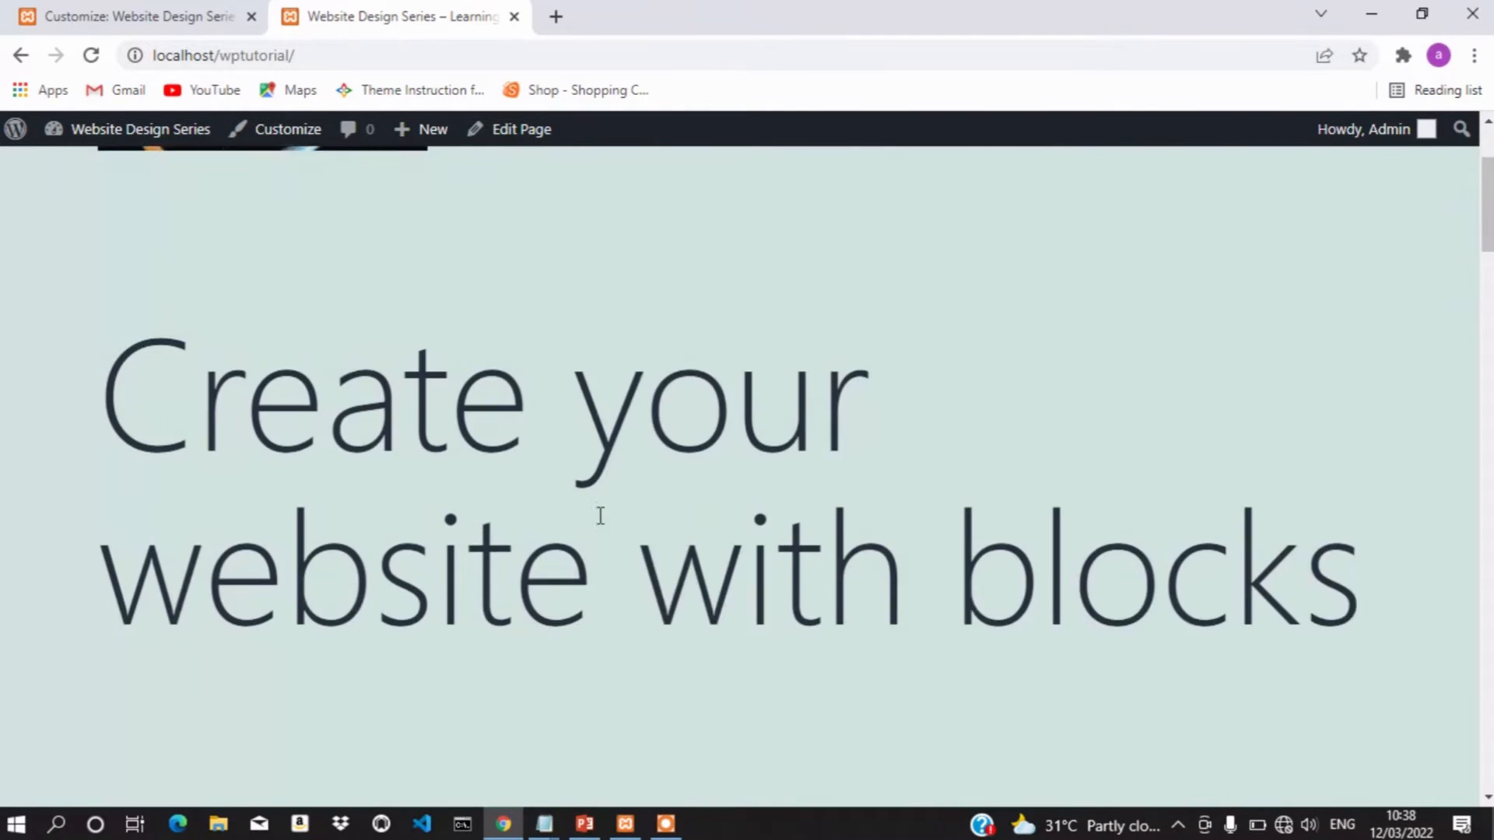
{"action": "scroll", "coordinate": [600, 516], "scroll_direction": "down", "scroll_amount": 3}
{"action": "scroll", "coordinate": [599, 515], "scroll_direction": "up", "scroll_amount": 10}
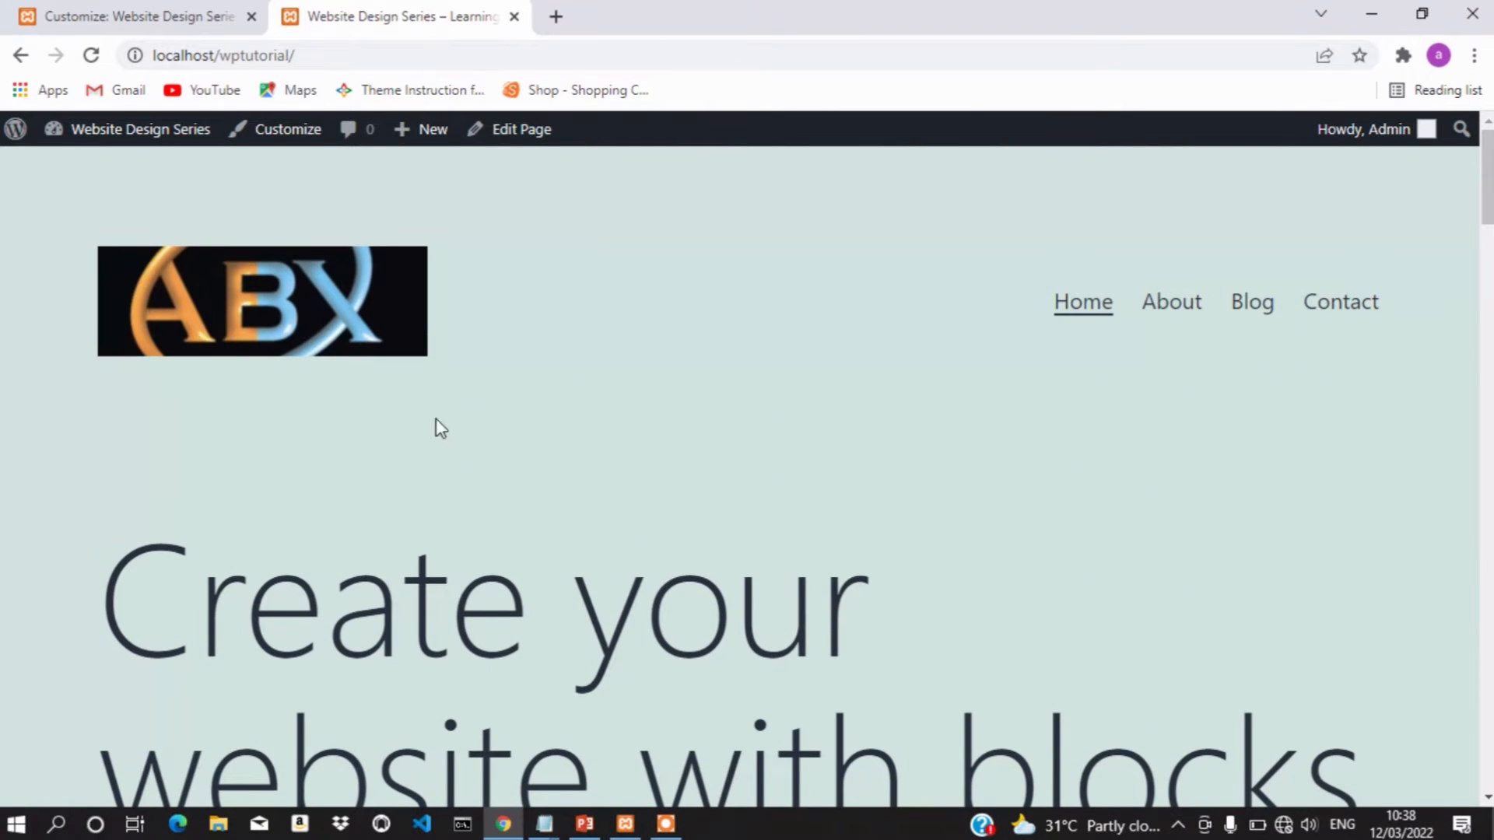
{"action": "left_click", "coordinate": [93, 11]}
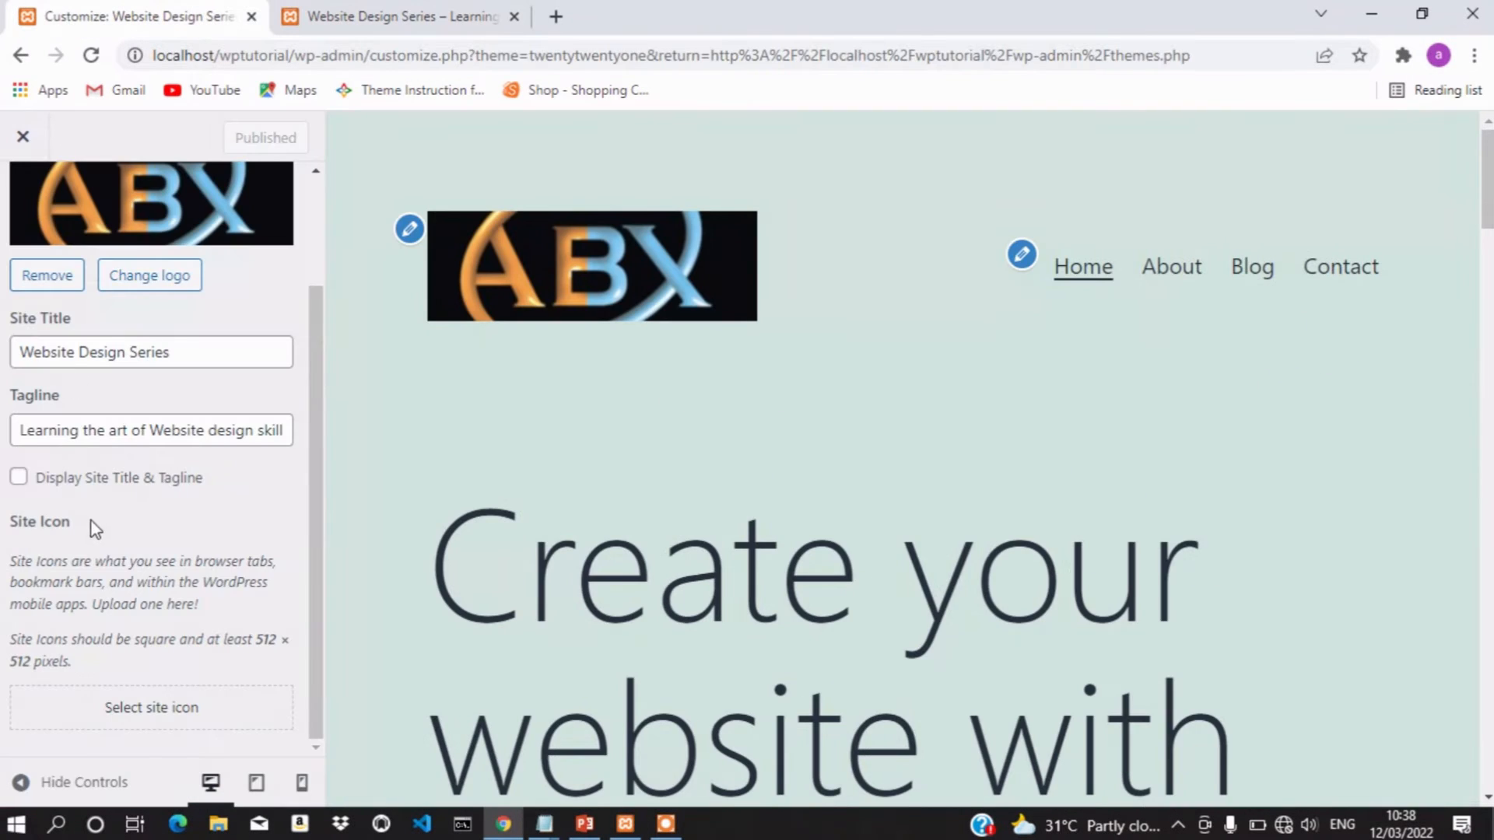
Re-enable the site title and tagline, publish, and confirm them under the logo on the reloaded live site
{"action": "left_click", "coordinate": [17, 477]}
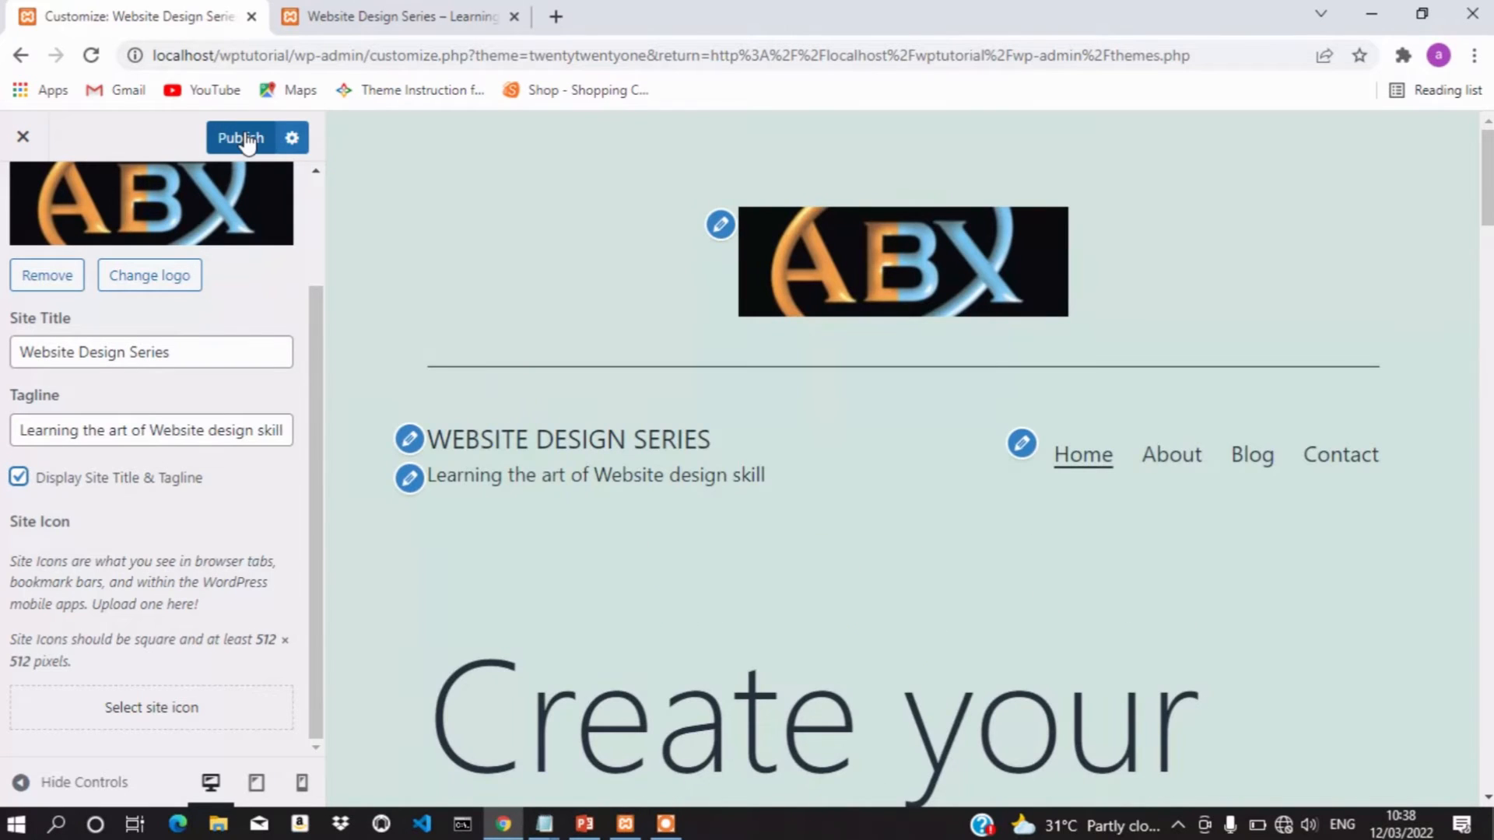
{"action": "left_click", "coordinate": [241, 138]}
{"action": "left_click", "coordinate": [412, 14]}
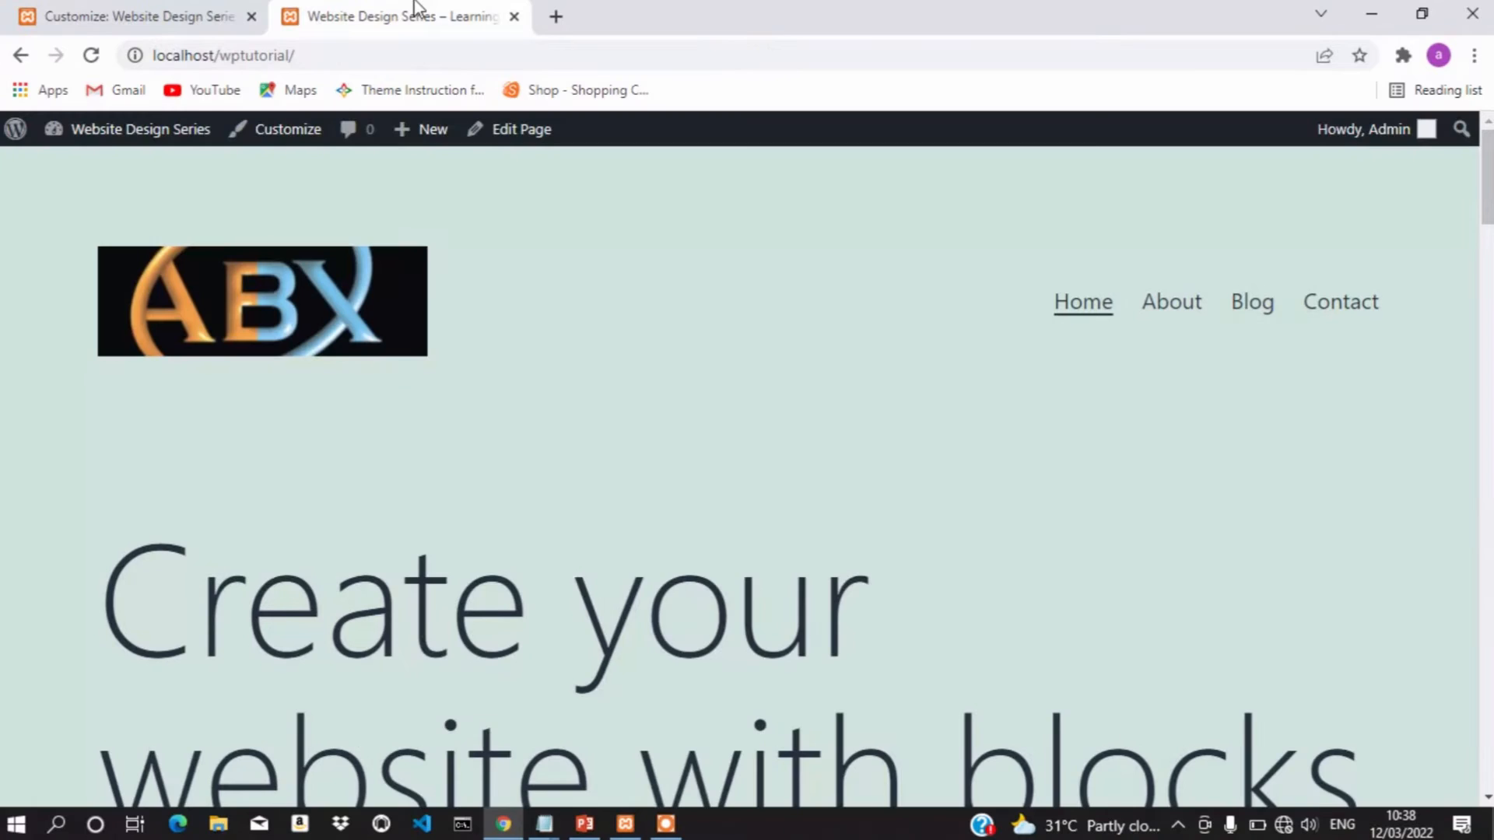
{"action": "left_click", "coordinate": [91, 57]}
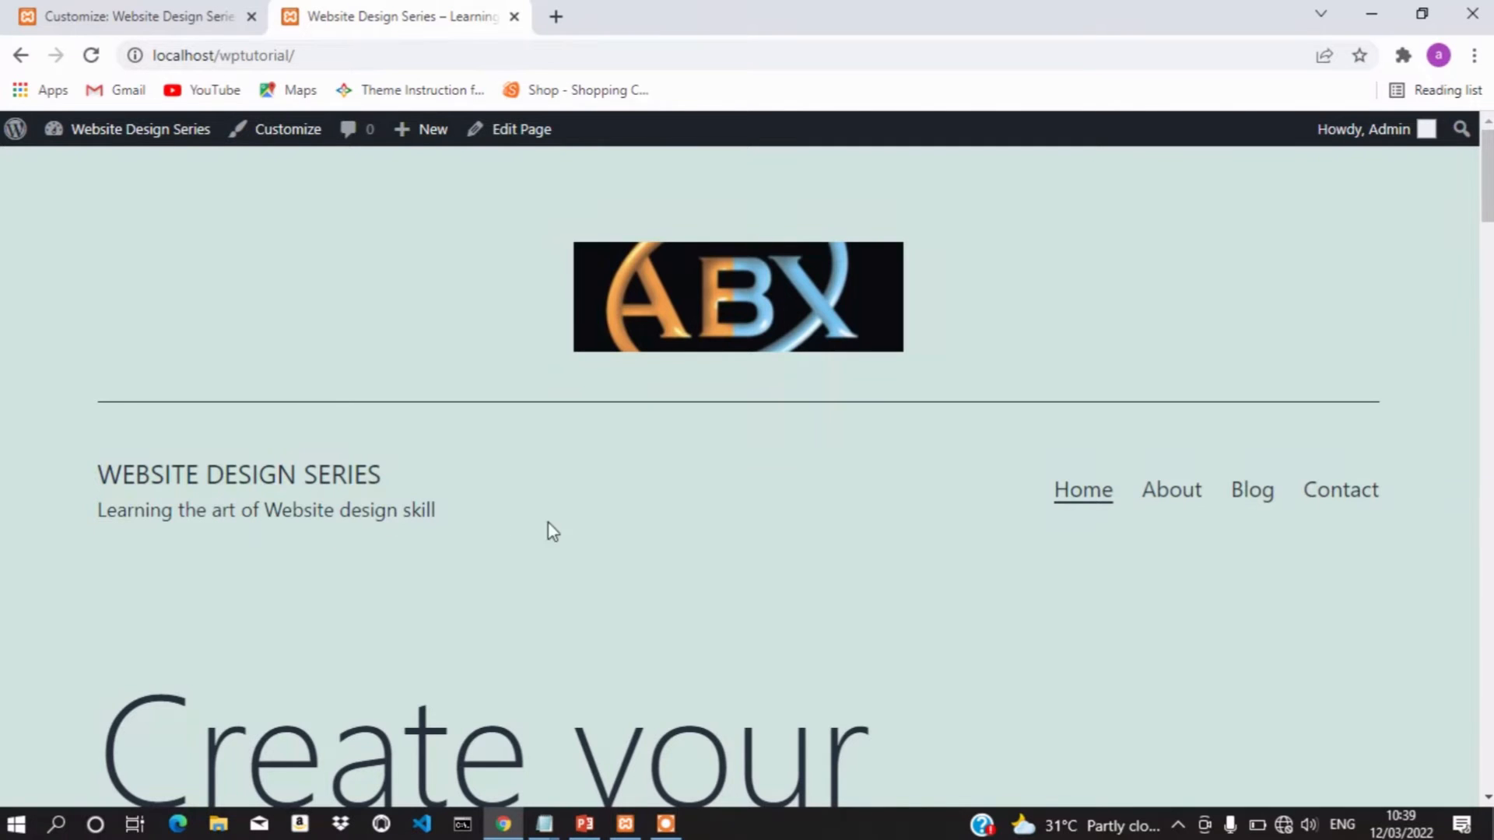
{"action": "left_click", "coordinate": [134, 14]}
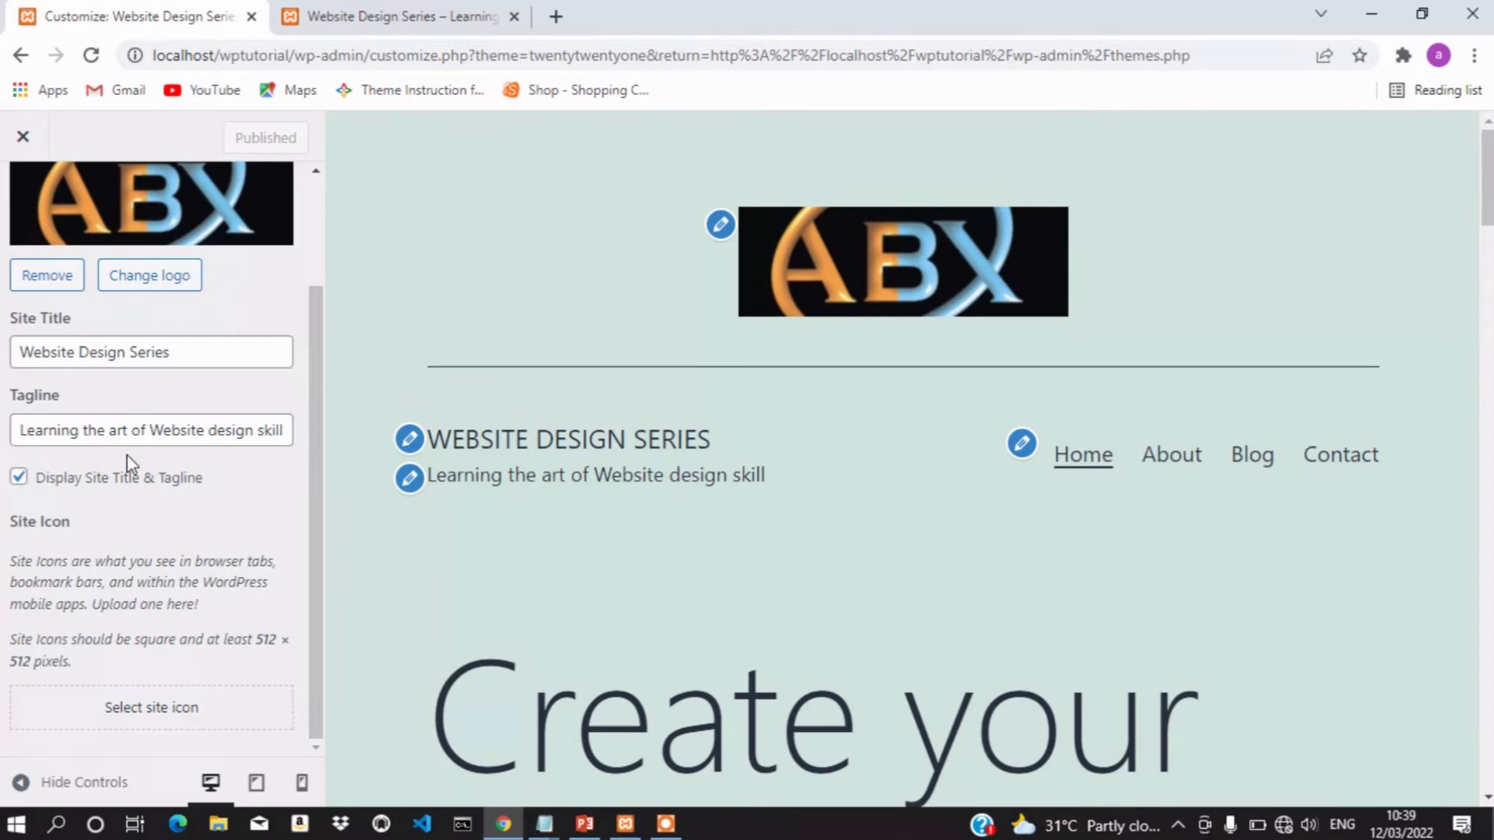
Pick logo.jpg from the Media Library as the site icon image and confirm it for cropping
{"action": "left_click", "coordinate": [161, 709]}
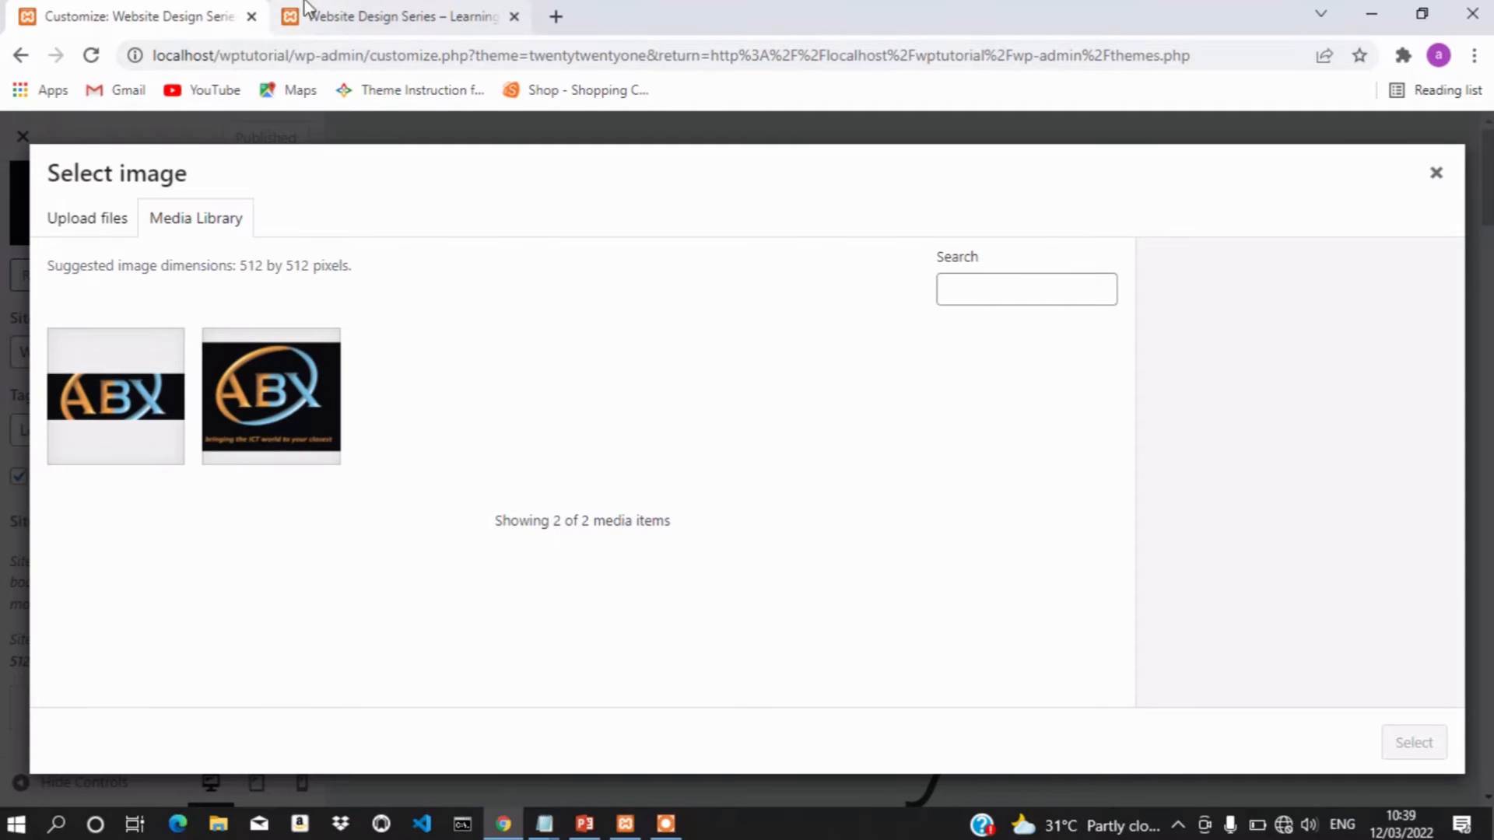
{"action": "left_click", "coordinate": [367, 19]}
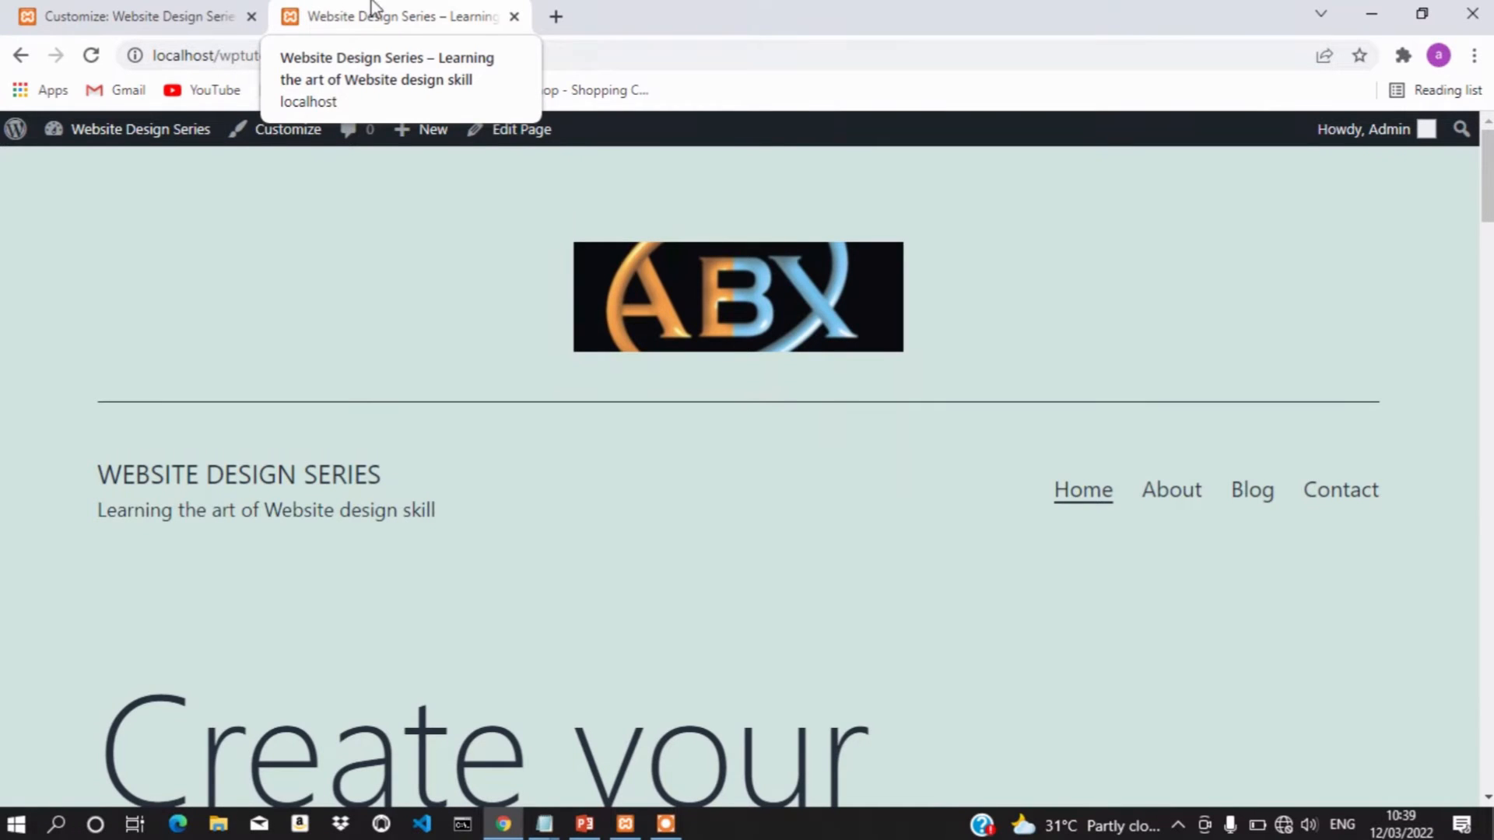
{"action": "left_click", "coordinate": [184, 20]}
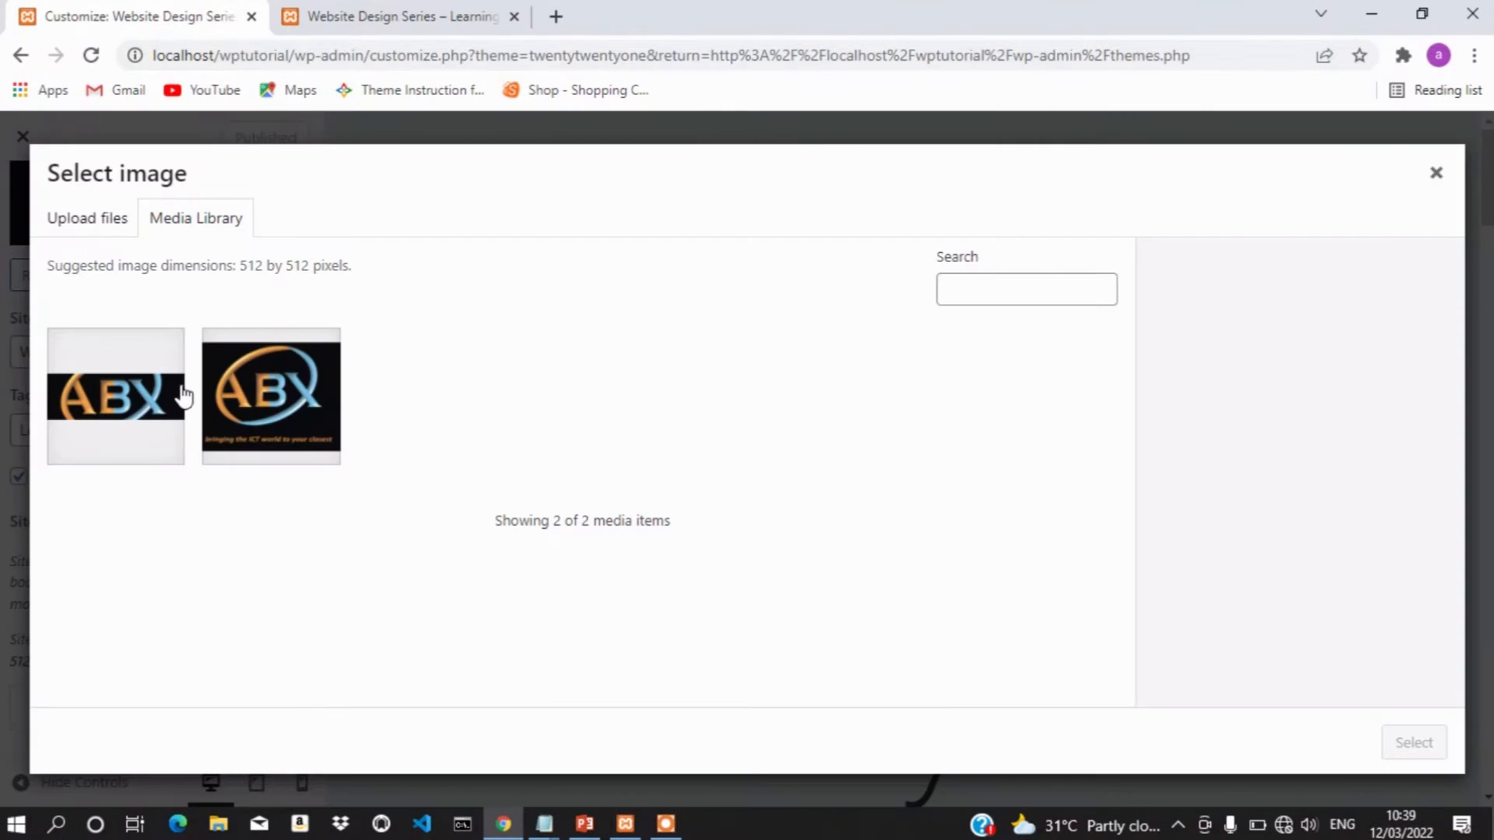
{"action": "left_click", "coordinate": [228, 391]}
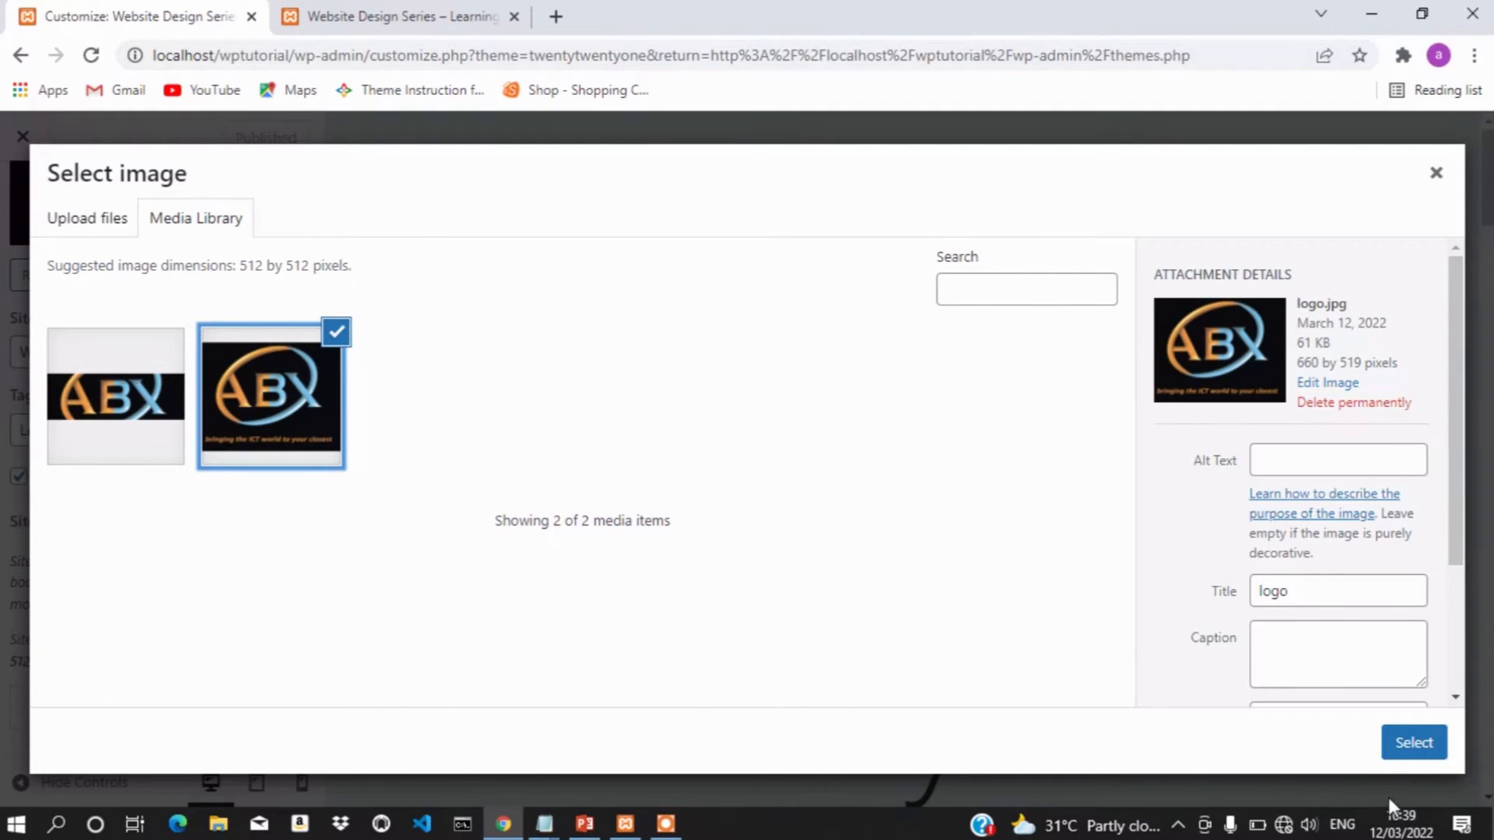
{"action": "left_click", "coordinate": [1415, 743]}
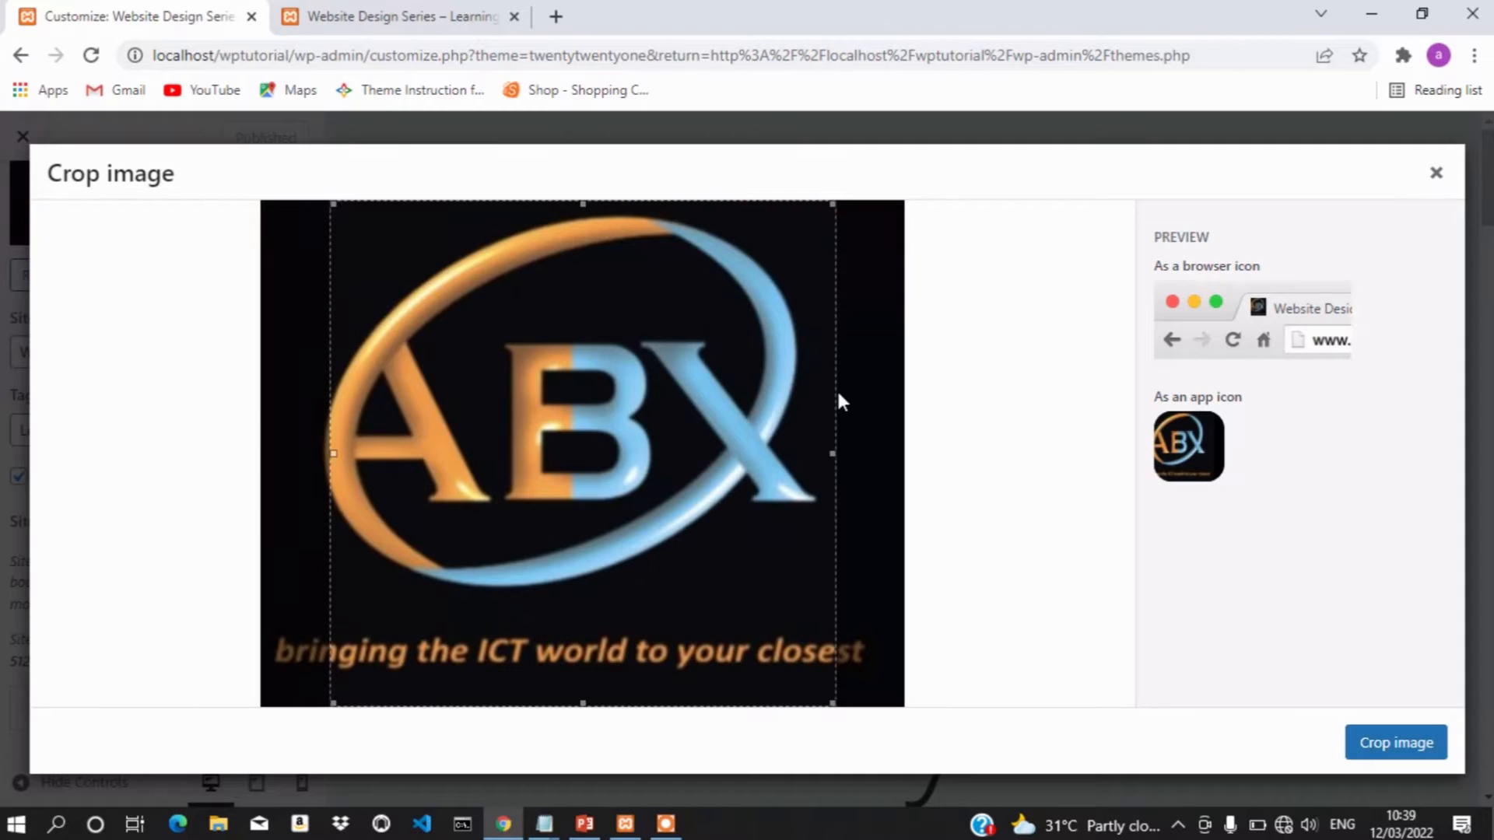
Position the square crop box over the ABX letters and apply the crop as the site icon
{"action": "left_click_drag", "start_coordinate": [664, 430], "coordinate": [639, 410]}
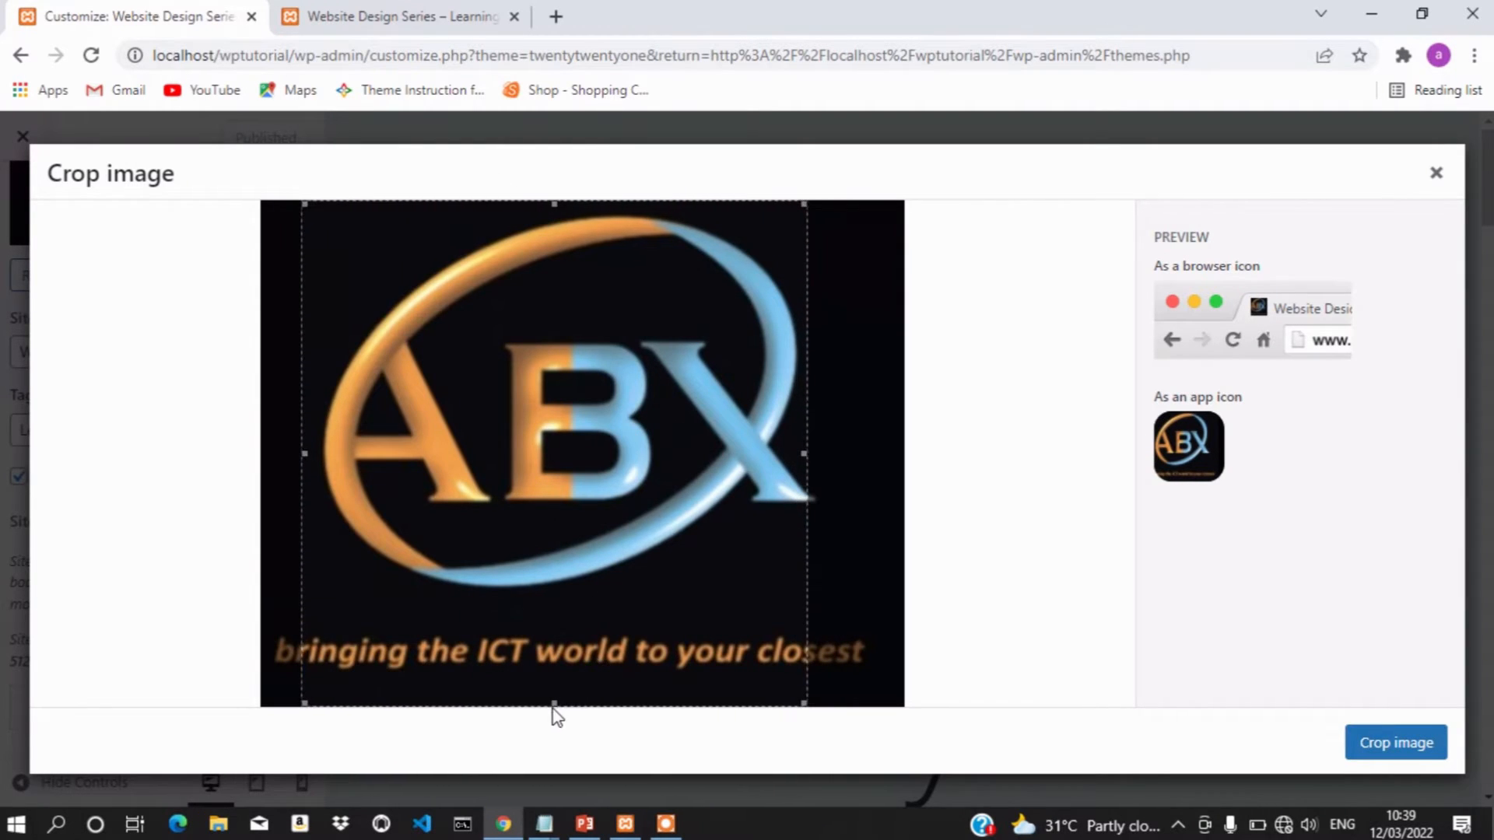
{"action": "left_click_drag", "start_coordinate": [557, 701], "coordinate": [557, 694]}
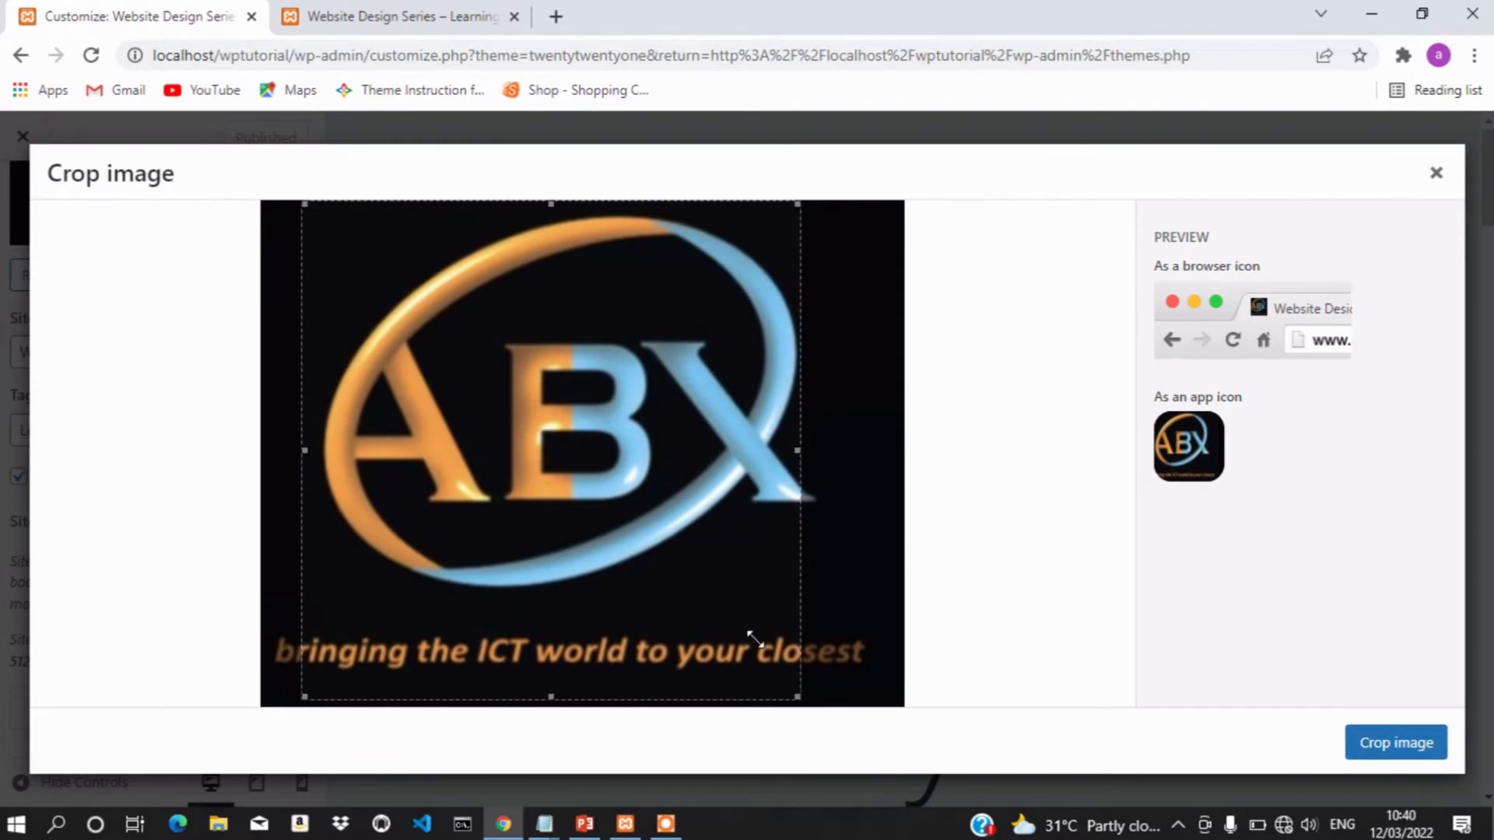
{"action": "left_click_drag", "start_coordinate": [795, 580], "coordinate": [661, 467]}
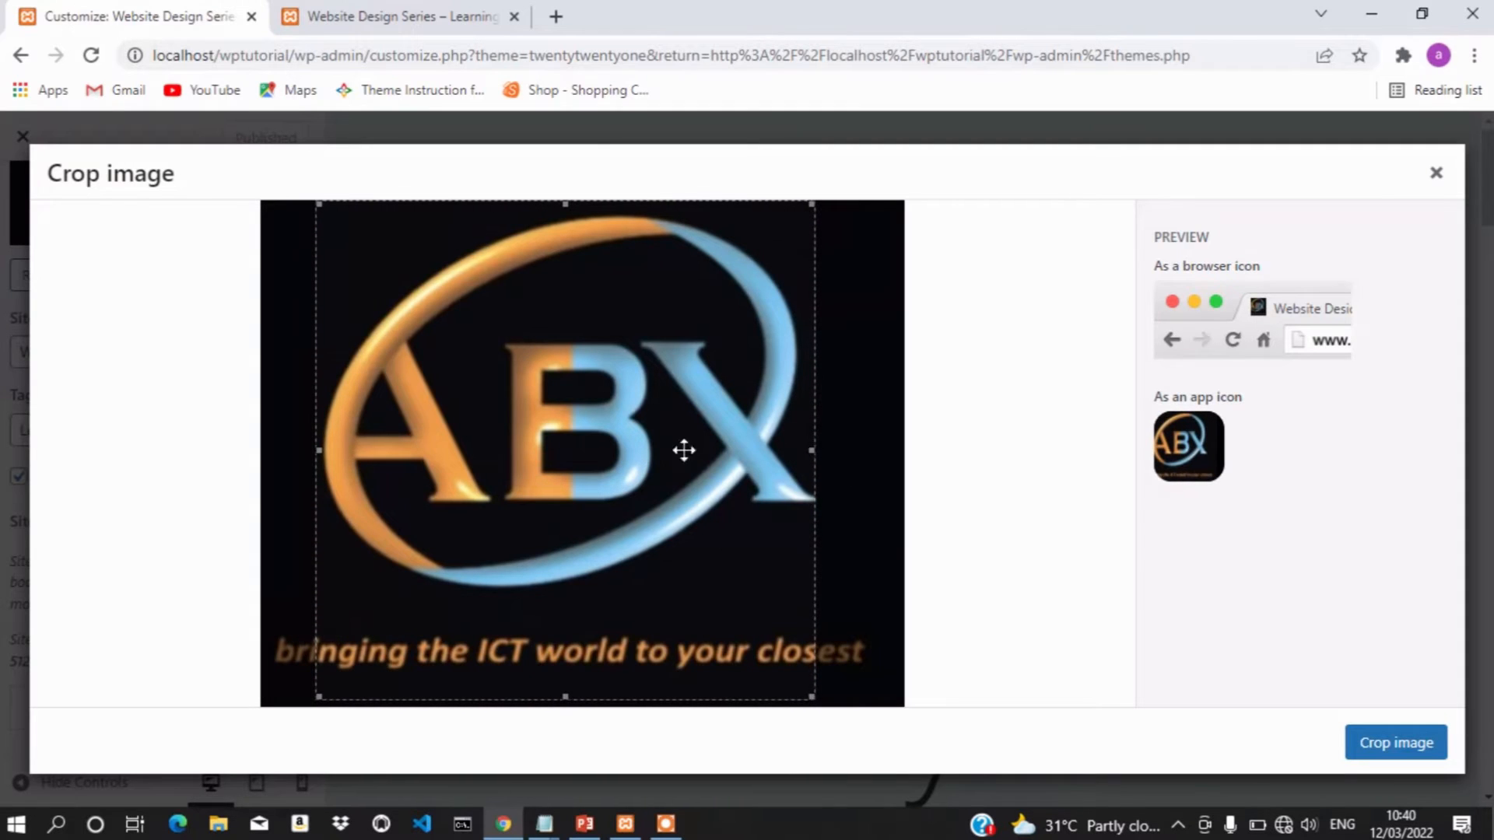
{"action": "left_click_drag", "start_coordinate": [634, 410], "coordinate": [586, 420]}
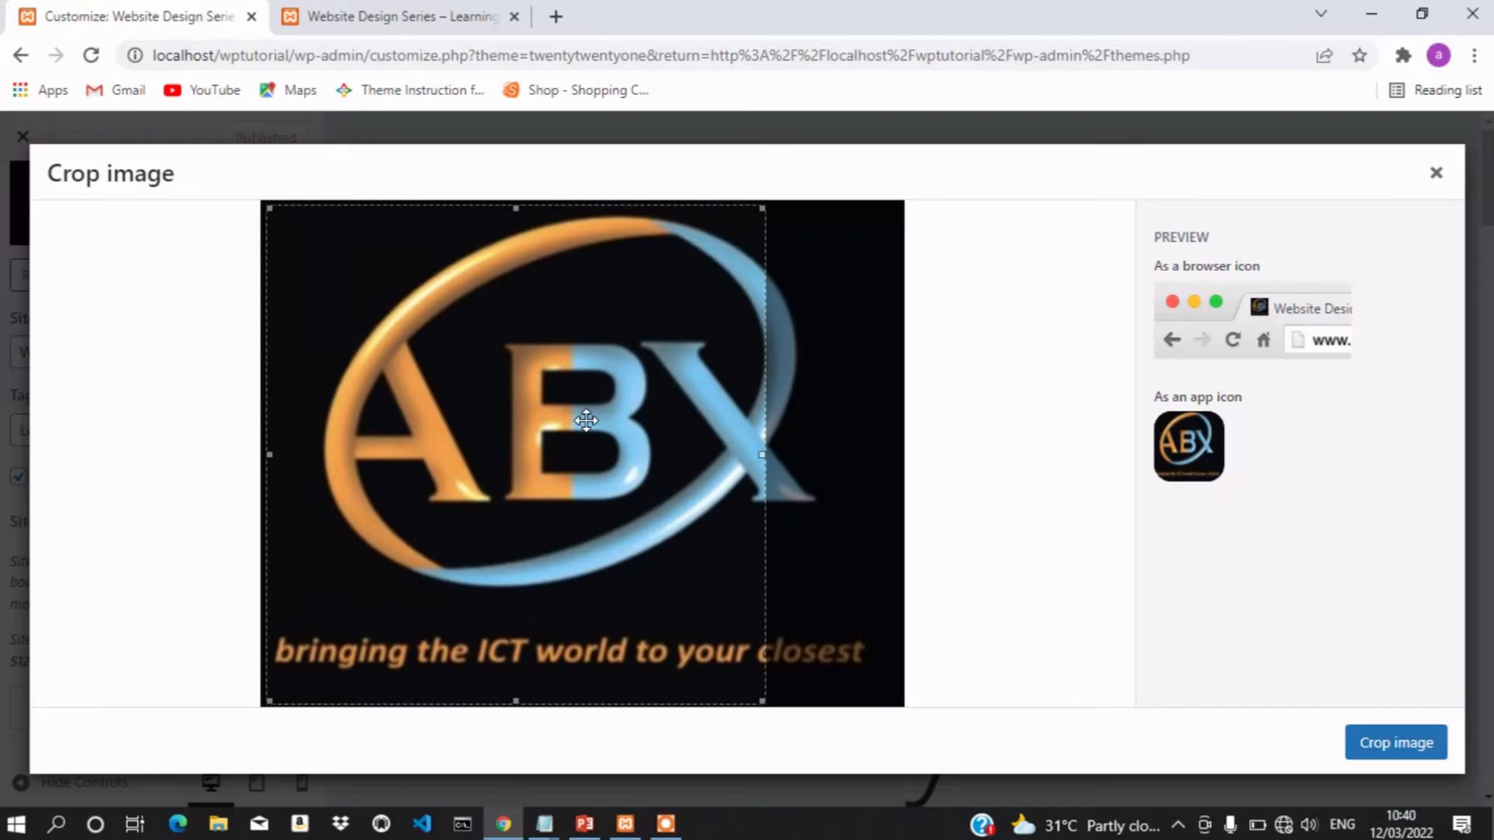
{"action": "left_click", "coordinate": [1367, 742]}
{"action": "left_click", "coordinate": [1400, 748]}
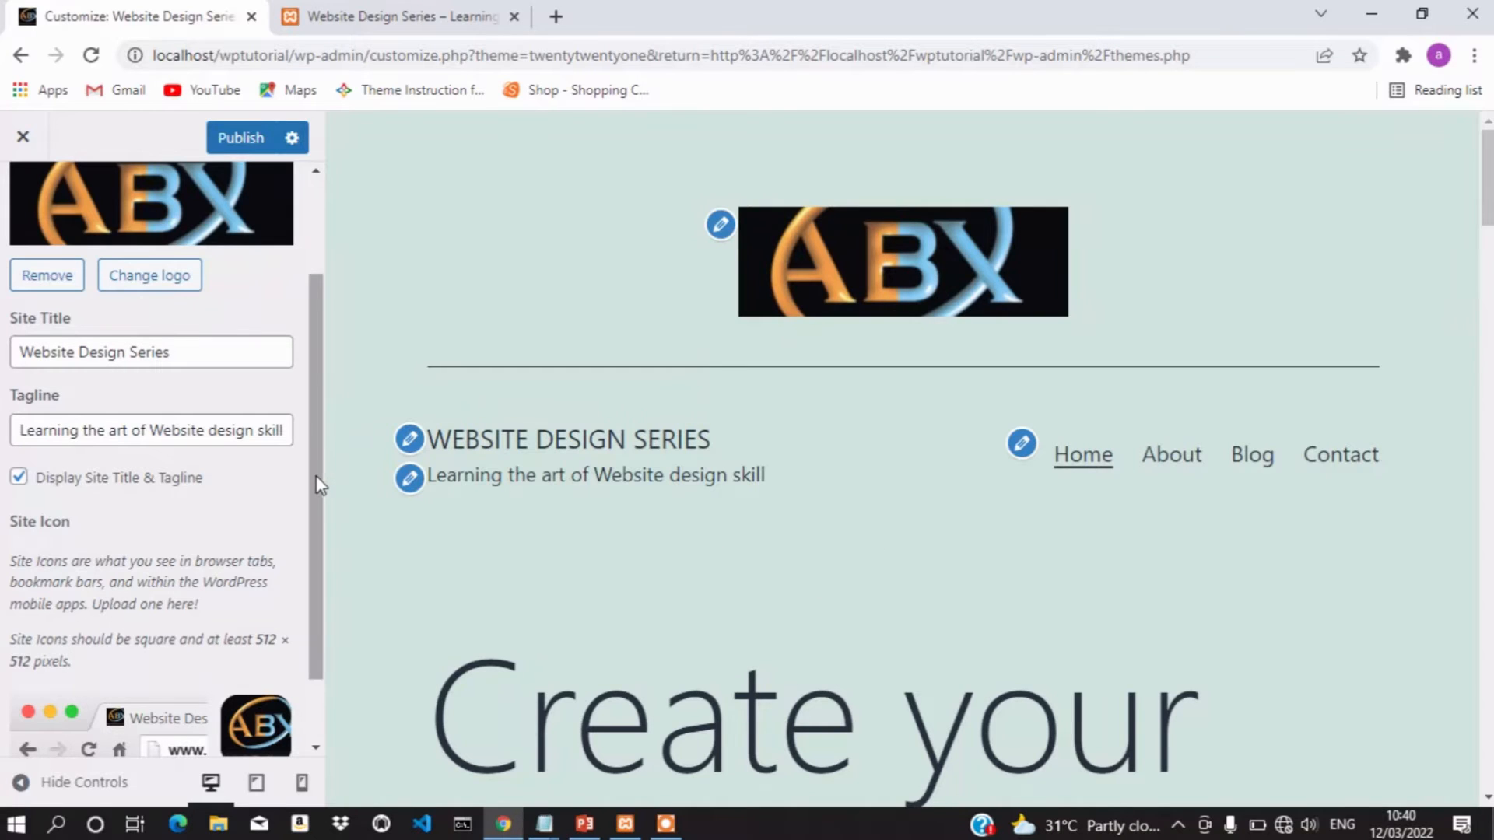
Publish the new site icon and reload the live site to check the ABX favicon
{"action": "left_click_drag", "start_coordinate": [318, 487], "coordinate": [309, 573]}
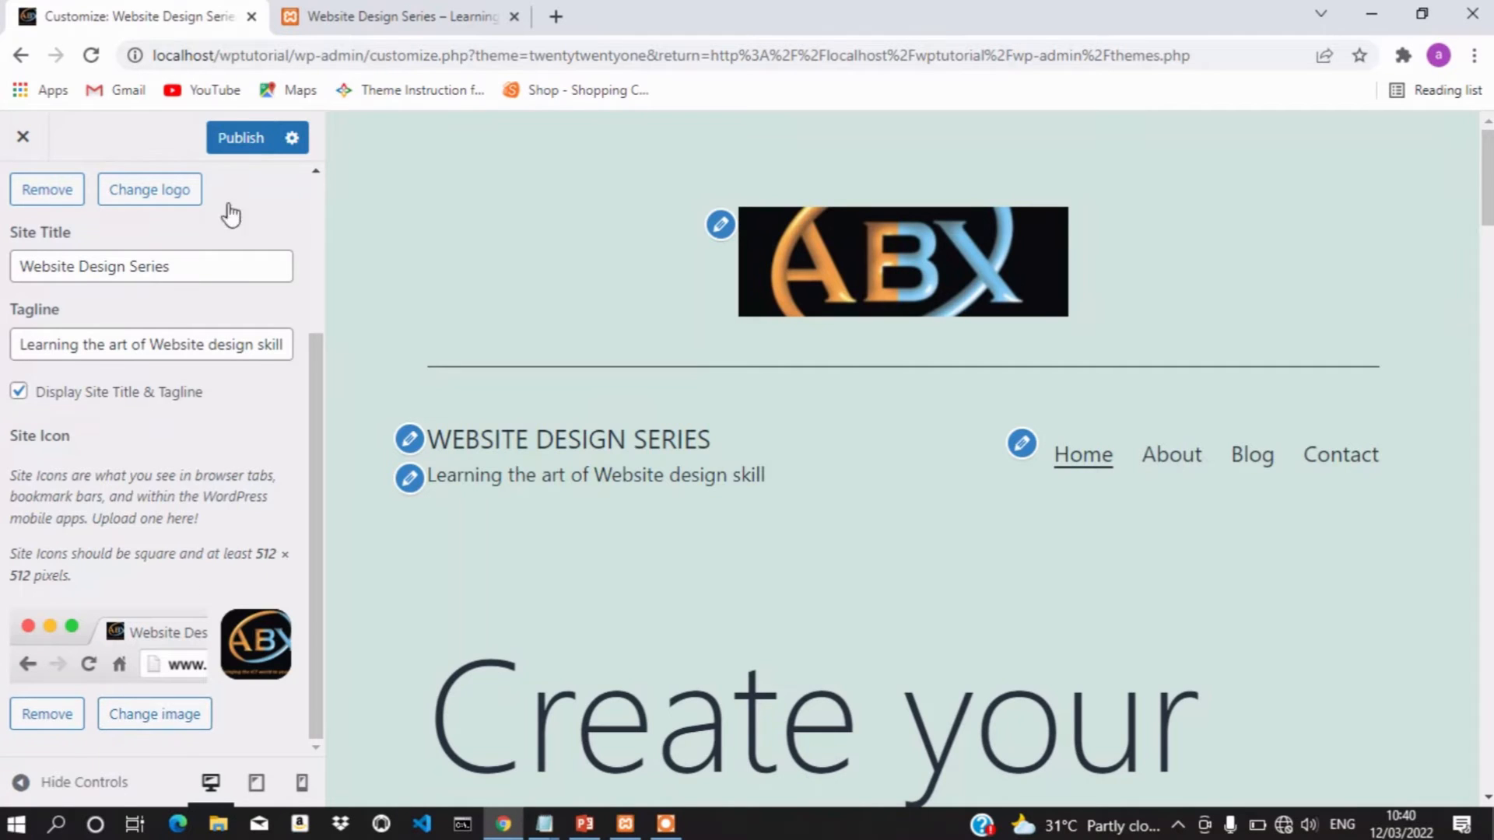
{"action": "left_click", "coordinate": [258, 137]}
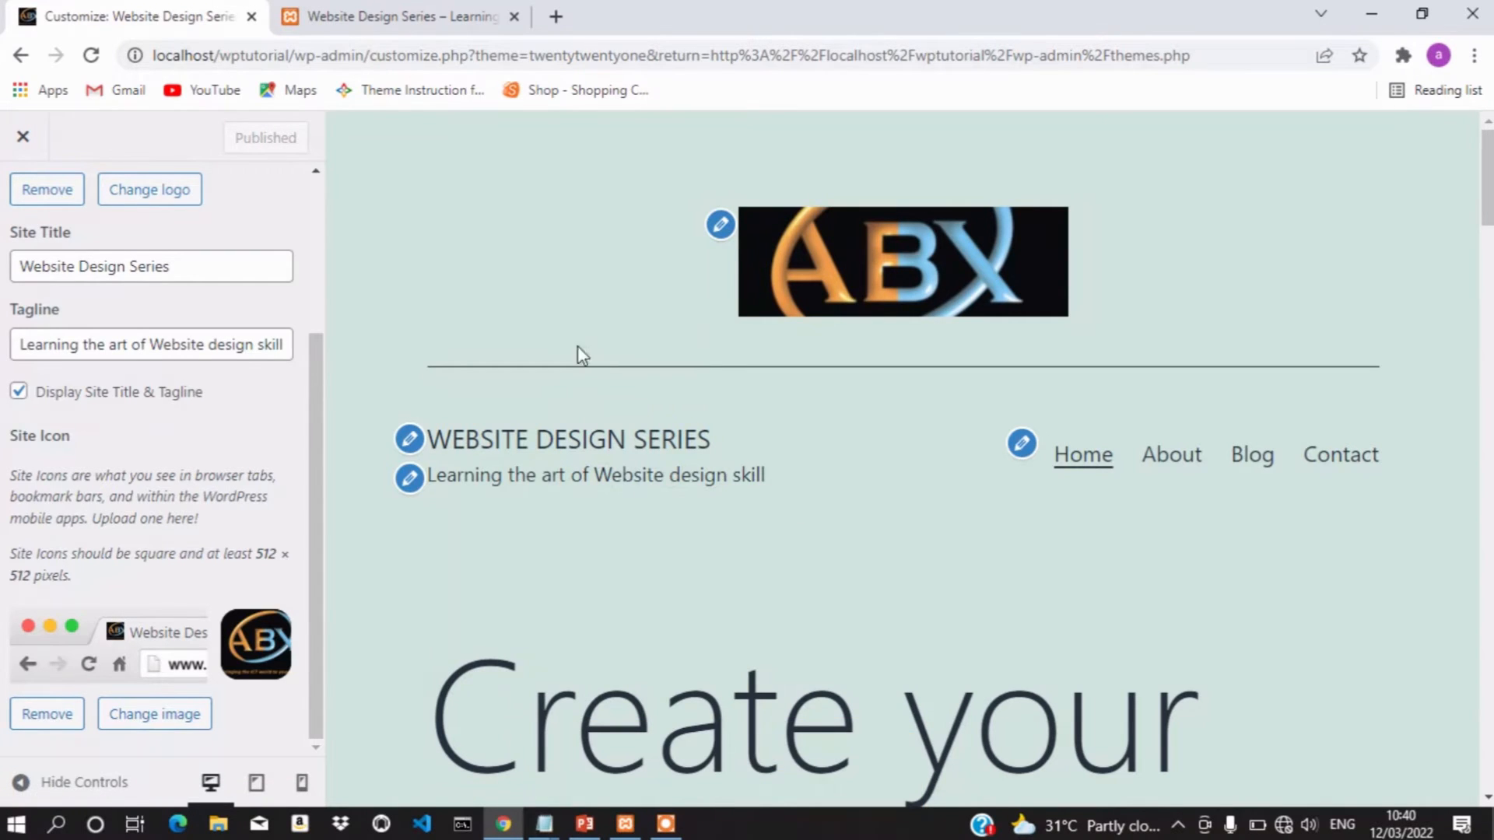
{"action": "left_click", "coordinate": [307, 15]}
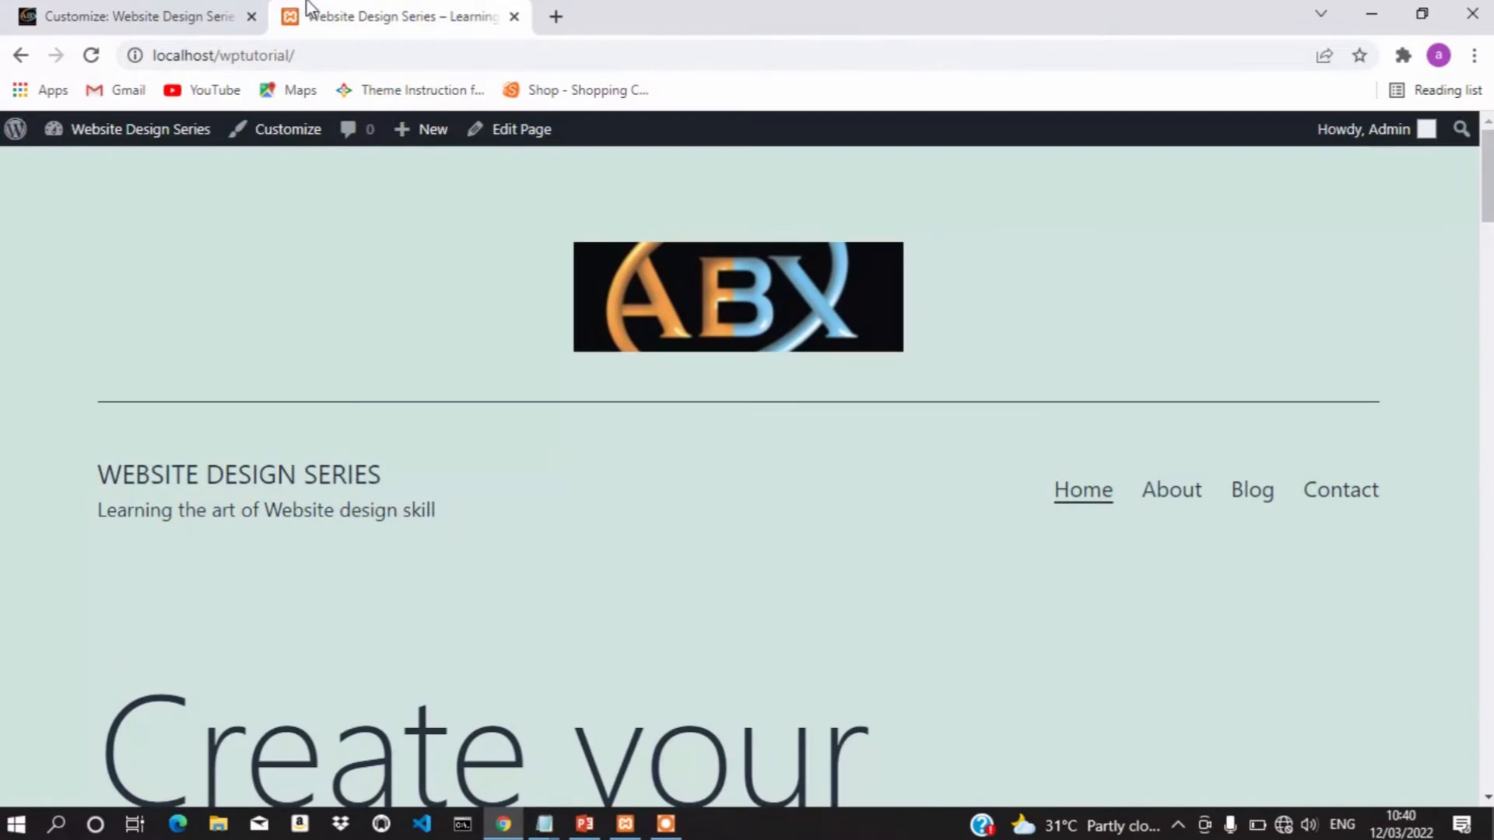
{"action": "left_click", "coordinate": [98, 65]}
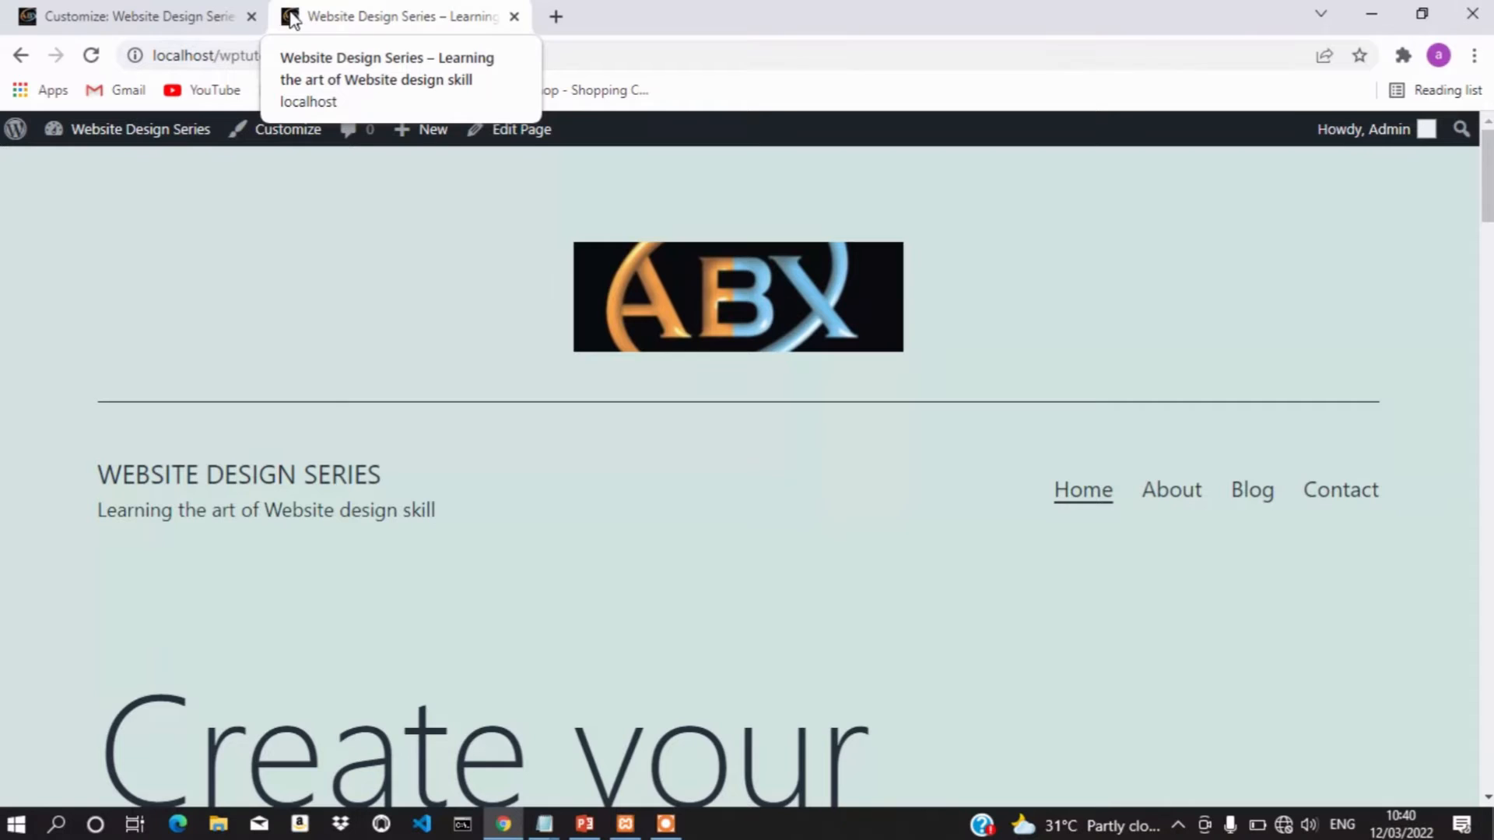
Return to the Customizer and leave the Site Identity settings
{"action": "left_click", "coordinate": [78, 11]}
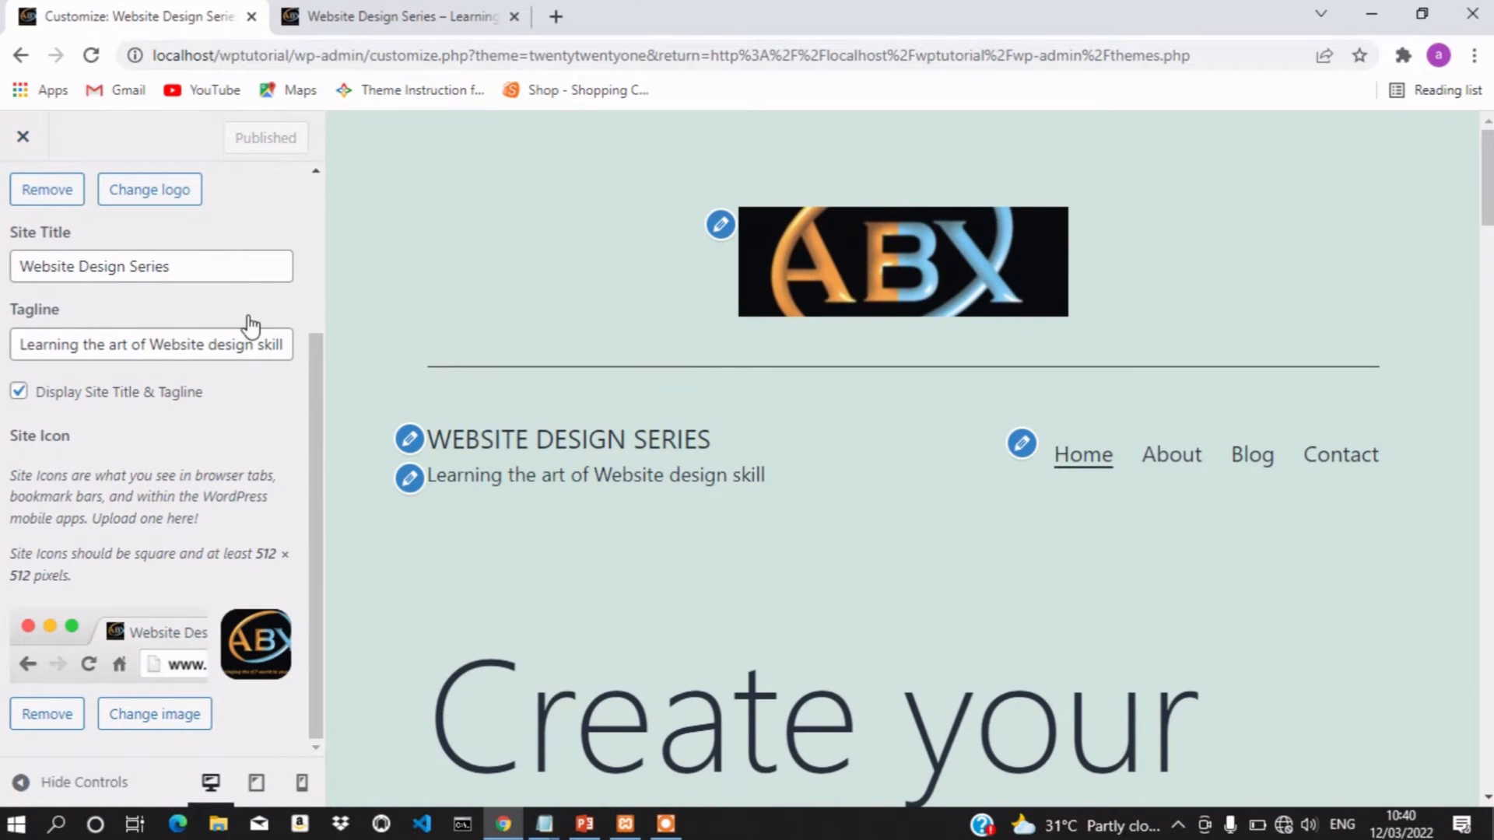
{"action": "scroll", "coordinate": [250, 327], "scroll_direction": "up", "scroll_amount": 3}
{"action": "scroll", "coordinate": [250, 327], "scroll_direction": "down", "scroll_amount": 3}
{"action": "scroll", "coordinate": [249, 327], "scroll_direction": "up", "scroll_amount": 3}
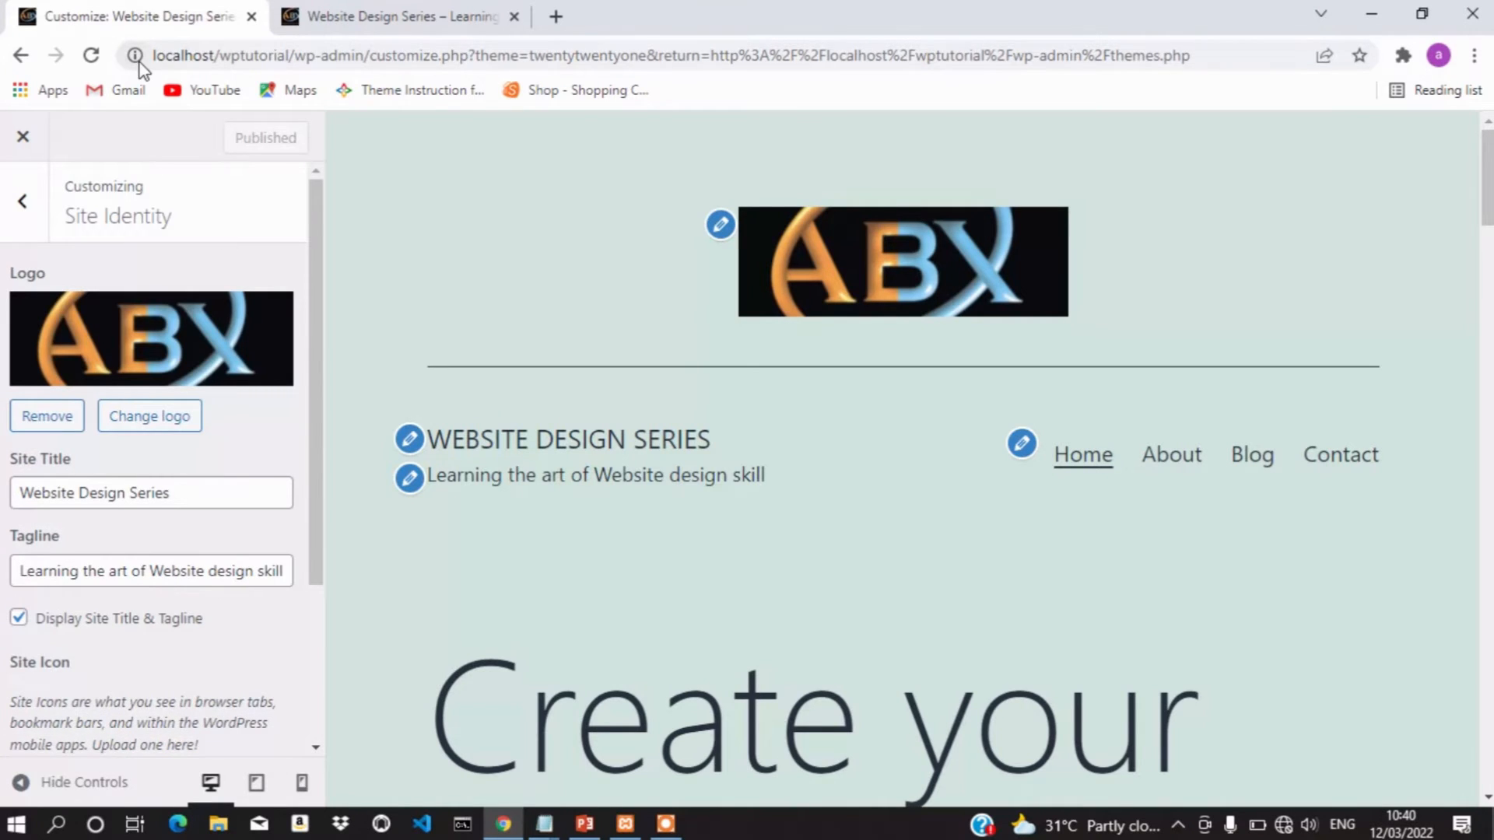
{"action": "key", "text": "Escape"}
Open the Colors & Dark Mode panel, glance at the live site, and come back
{"action": "left_click", "coordinate": [157, 430]}
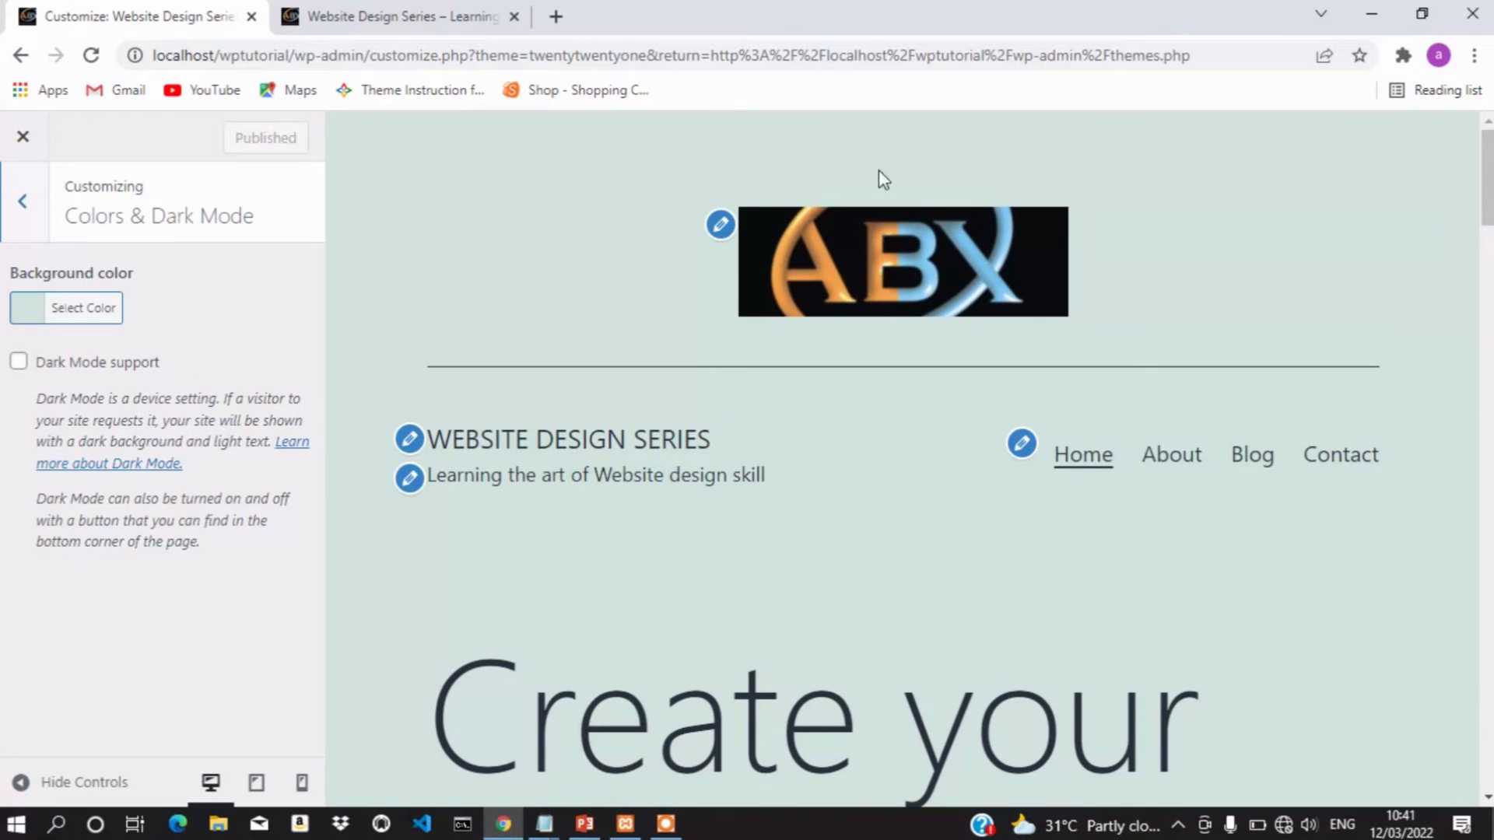
{"action": "left_click", "coordinate": [375, 9]}
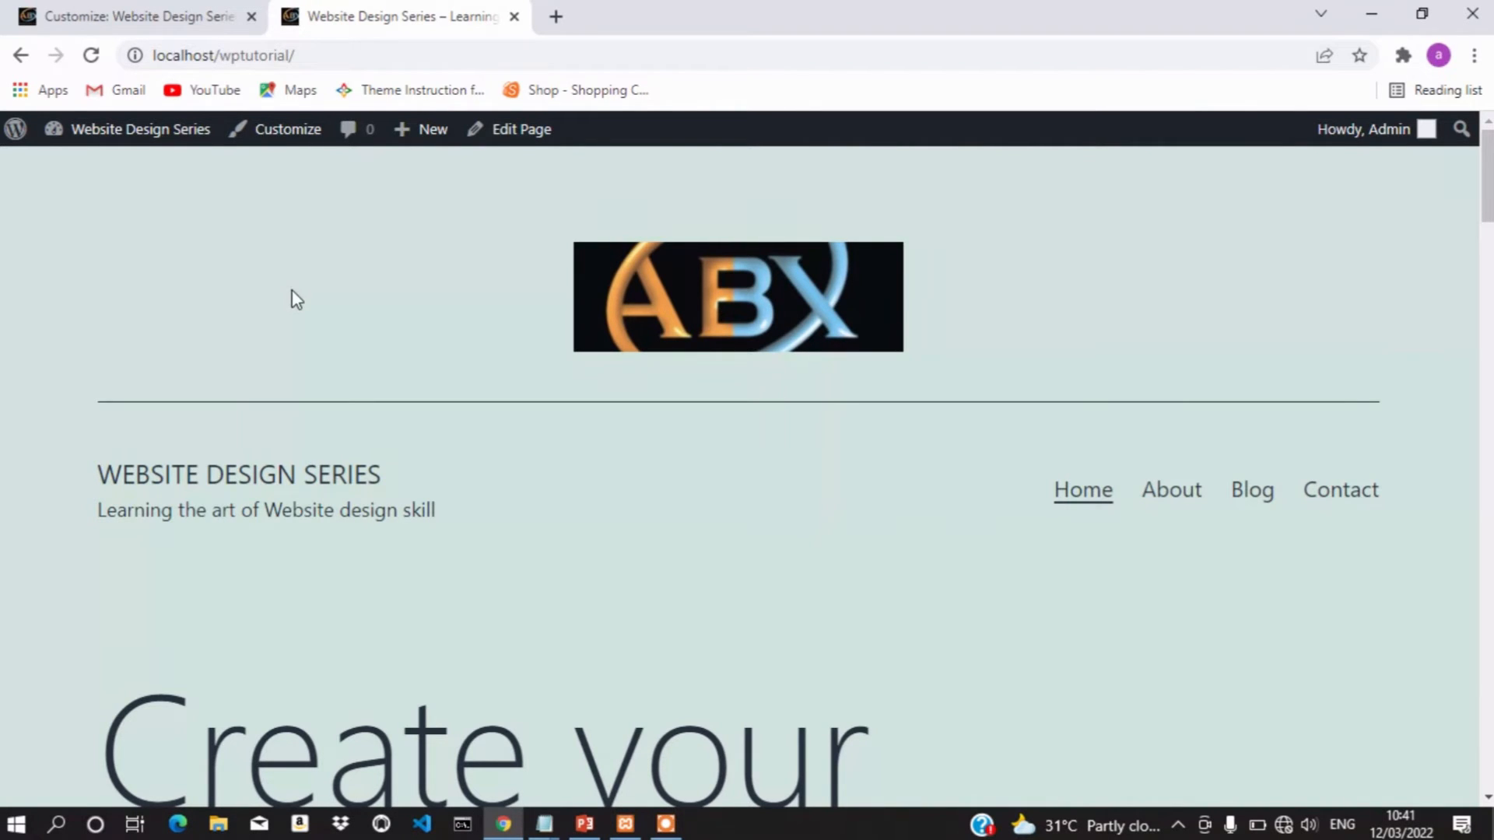
{"action": "left_click", "coordinate": [101, 9]}
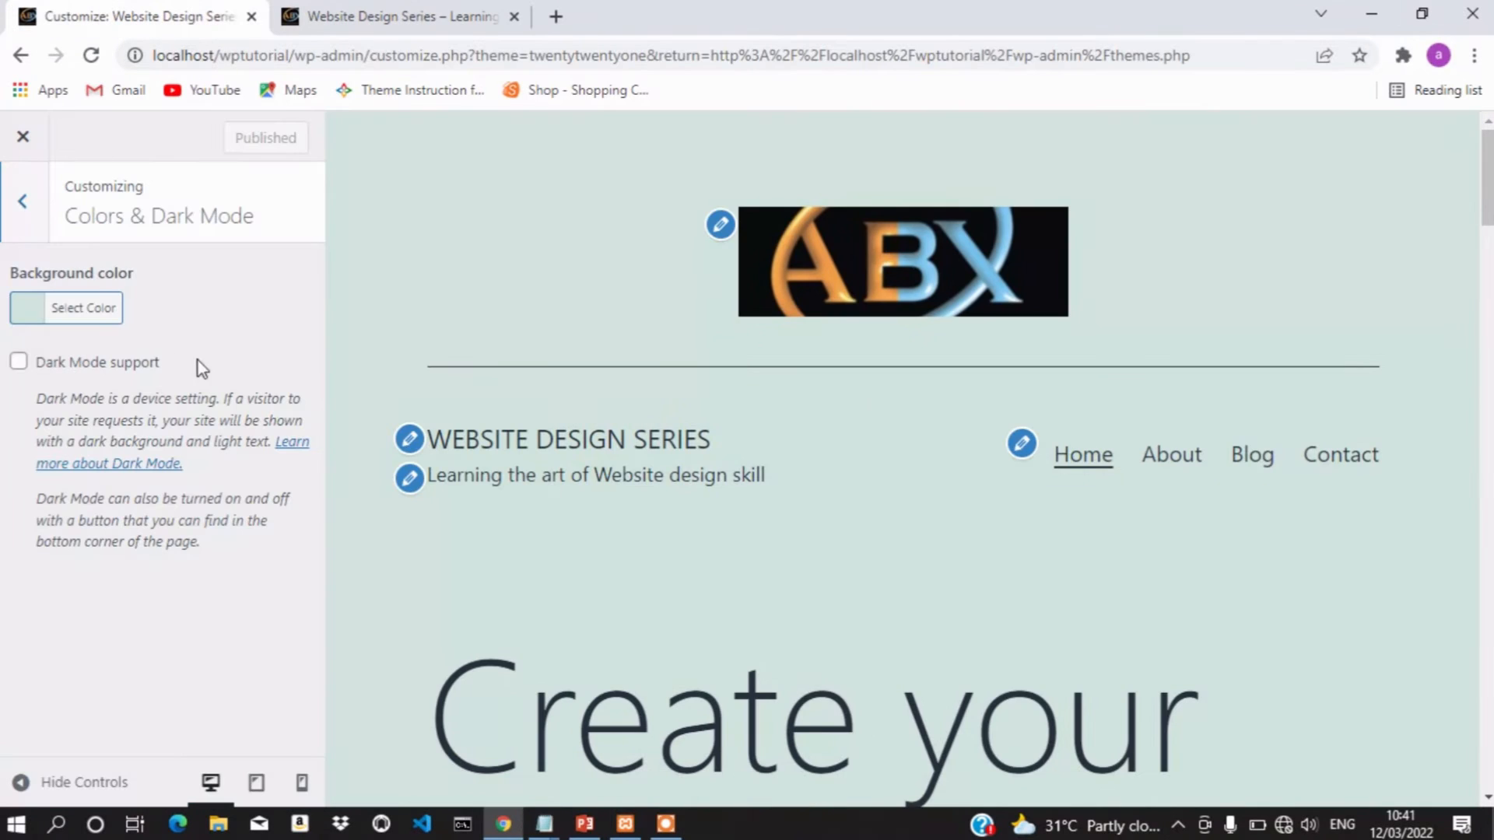
Try several background shades, settle on dark navy #052442, and publish it
{"action": "left_click", "coordinate": [31, 313]}
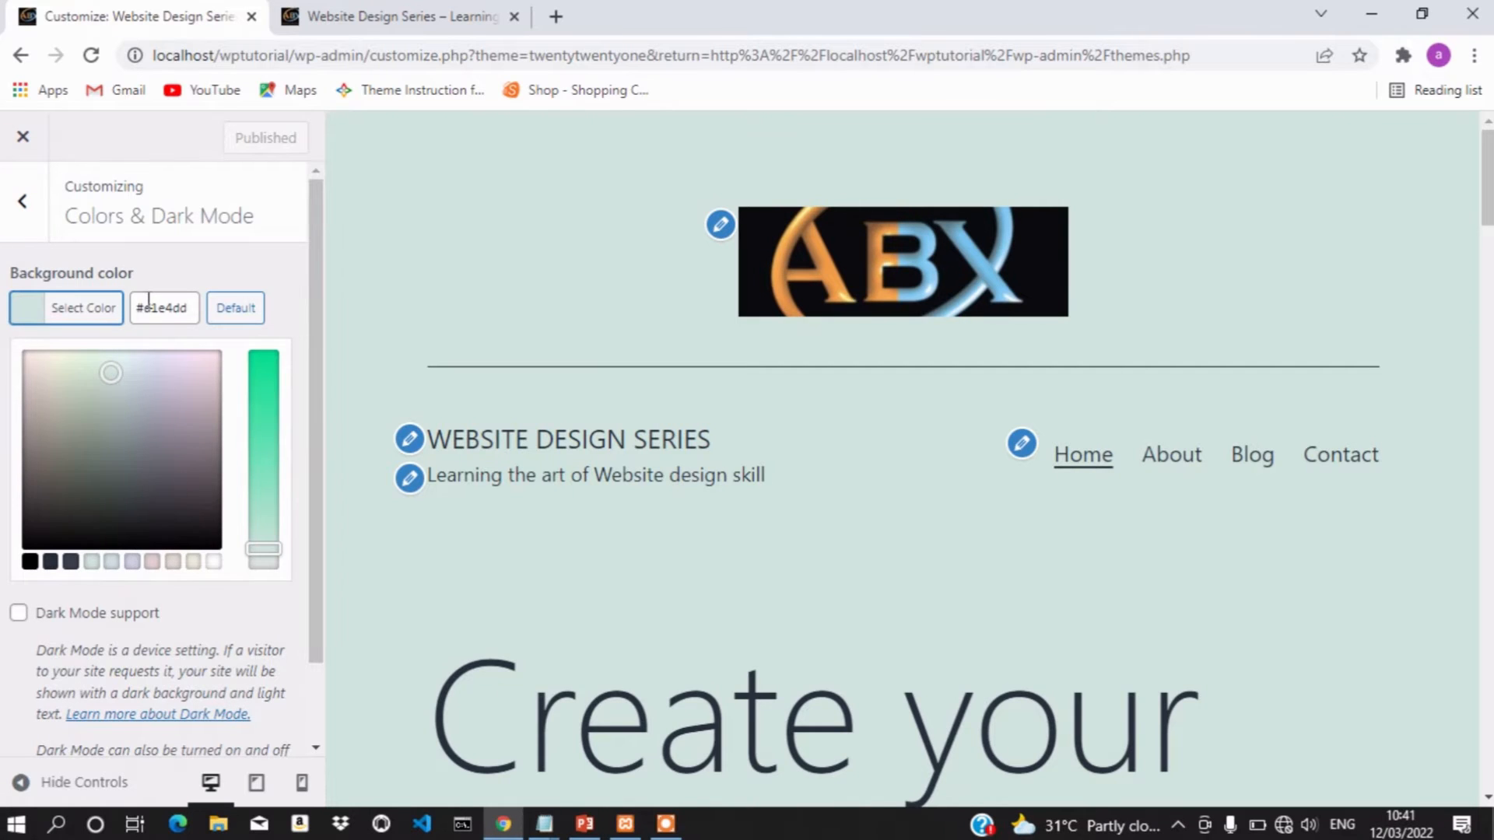
{"action": "left_click", "coordinate": [183, 305]}
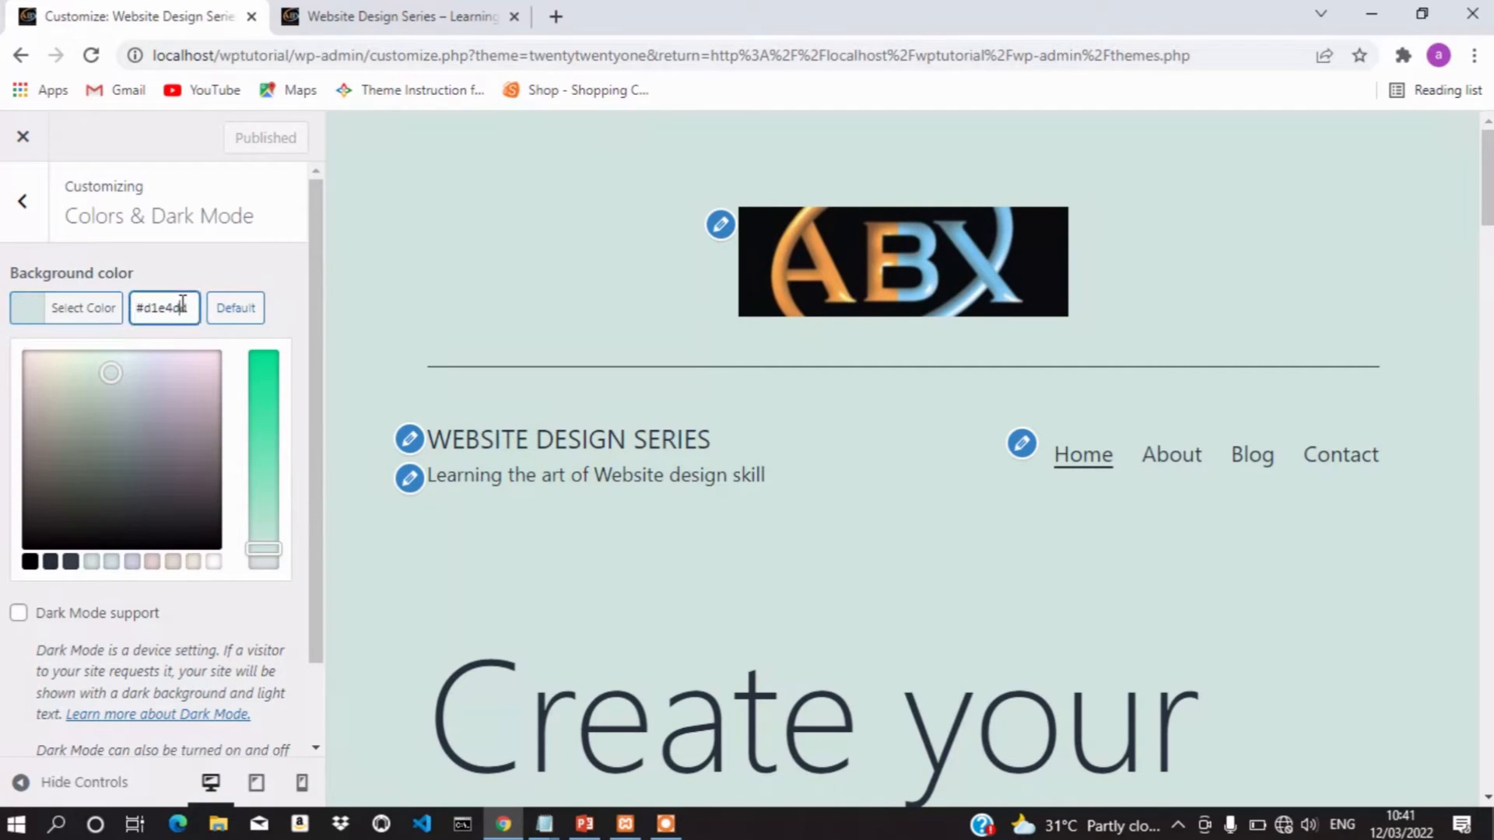
{"action": "triple_click", "coordinate": [183, 305]}
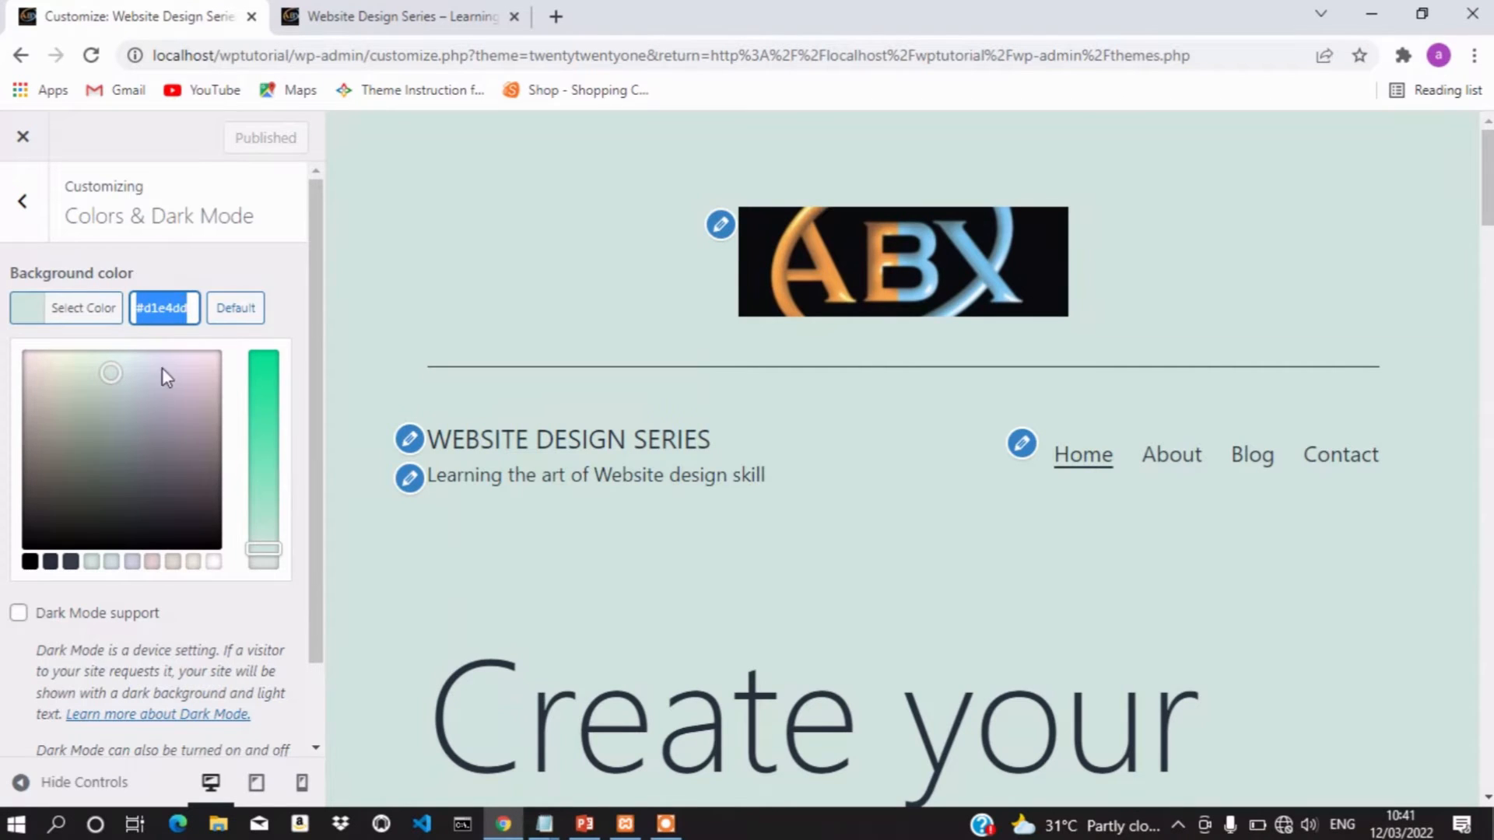
{"action": "left_click", "coordinate": [162, 473]}
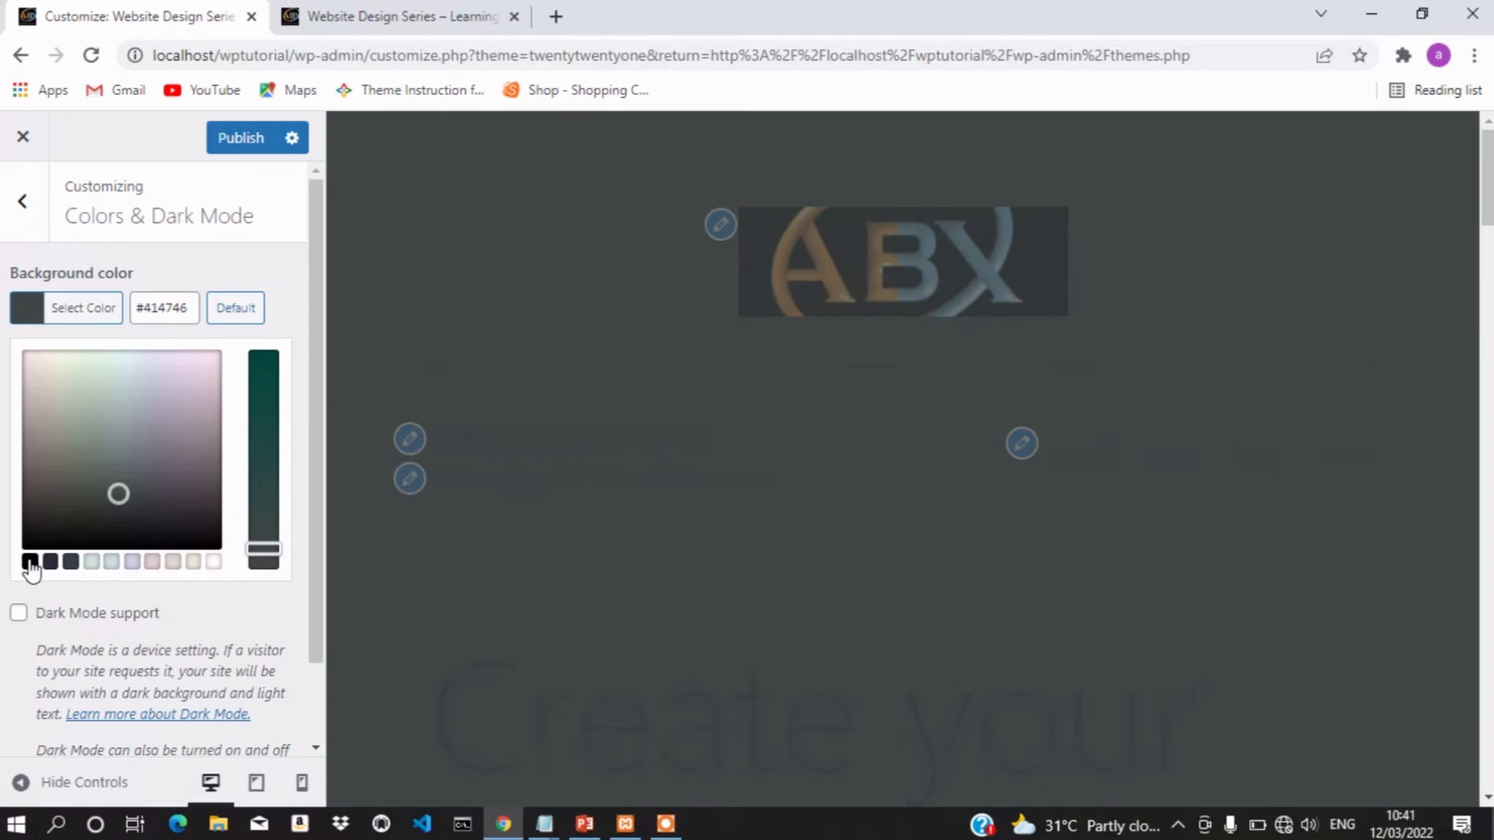
{"action": "left_click", "coordinate": [29, 561]}
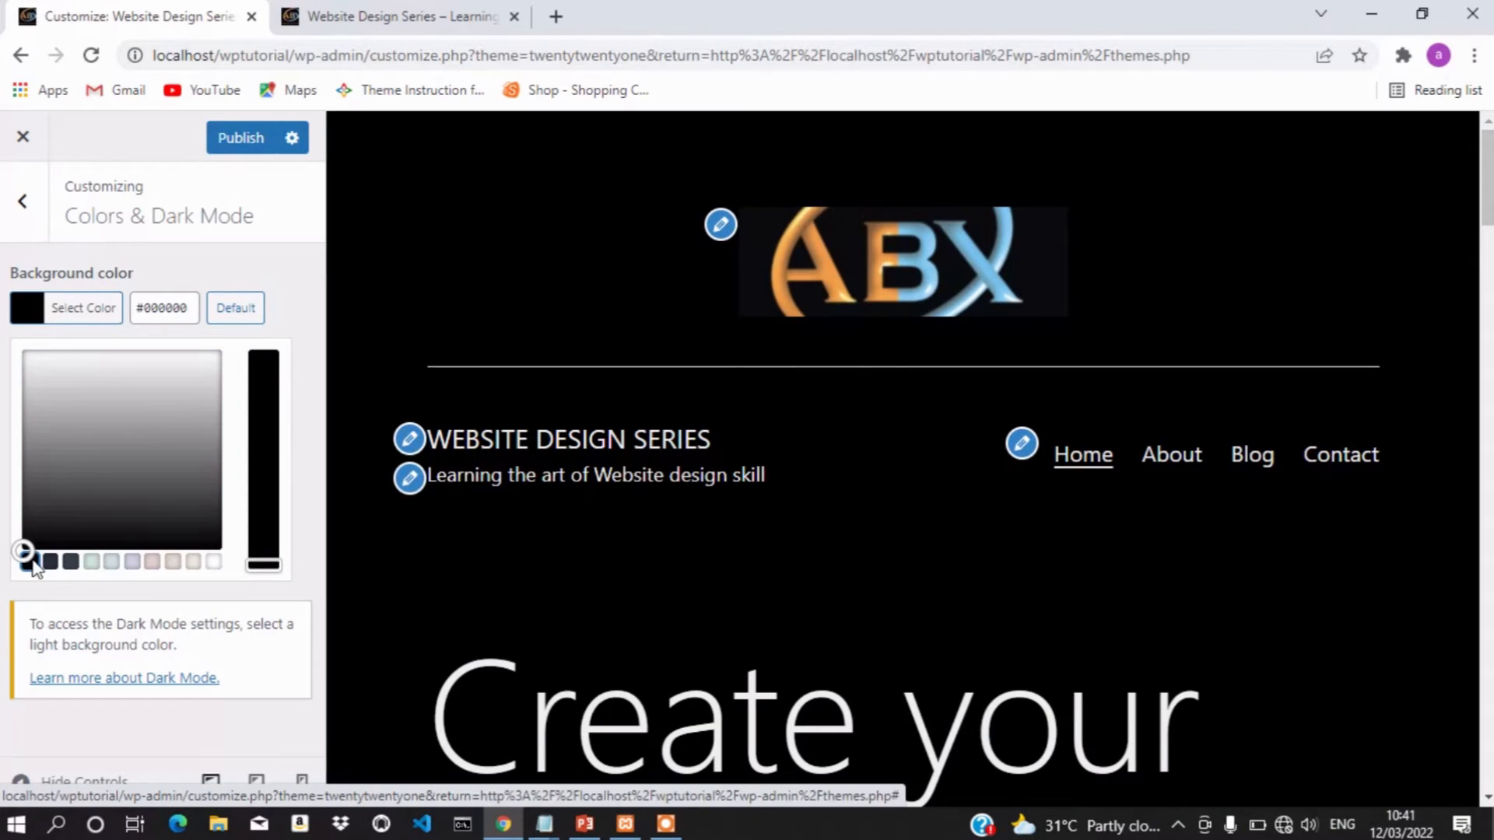
{"action": "left_click", "coordinate": [160, 494]}
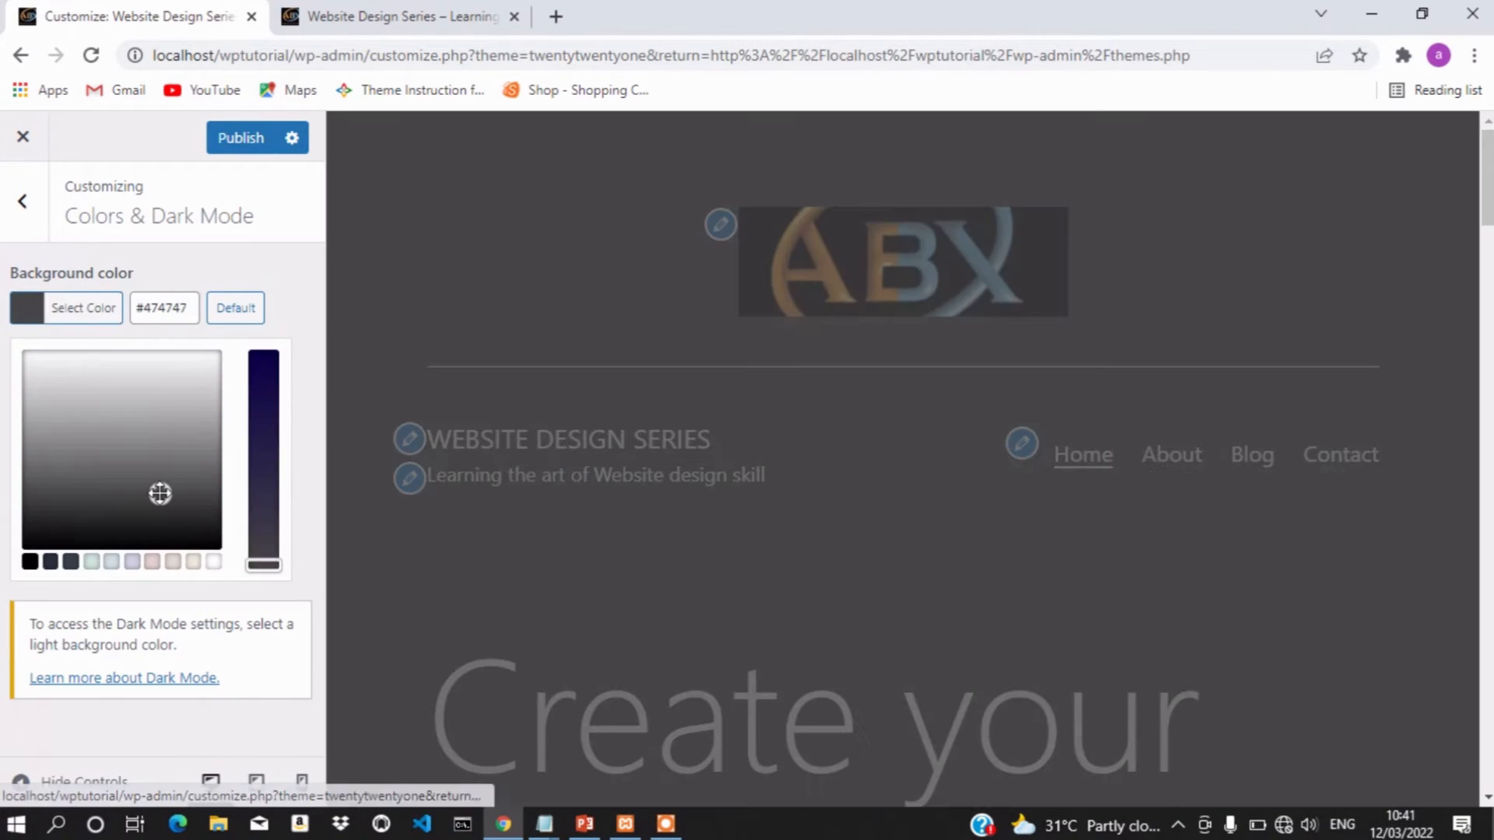
{"action": "left_click", "coordinate": [134, 564]}
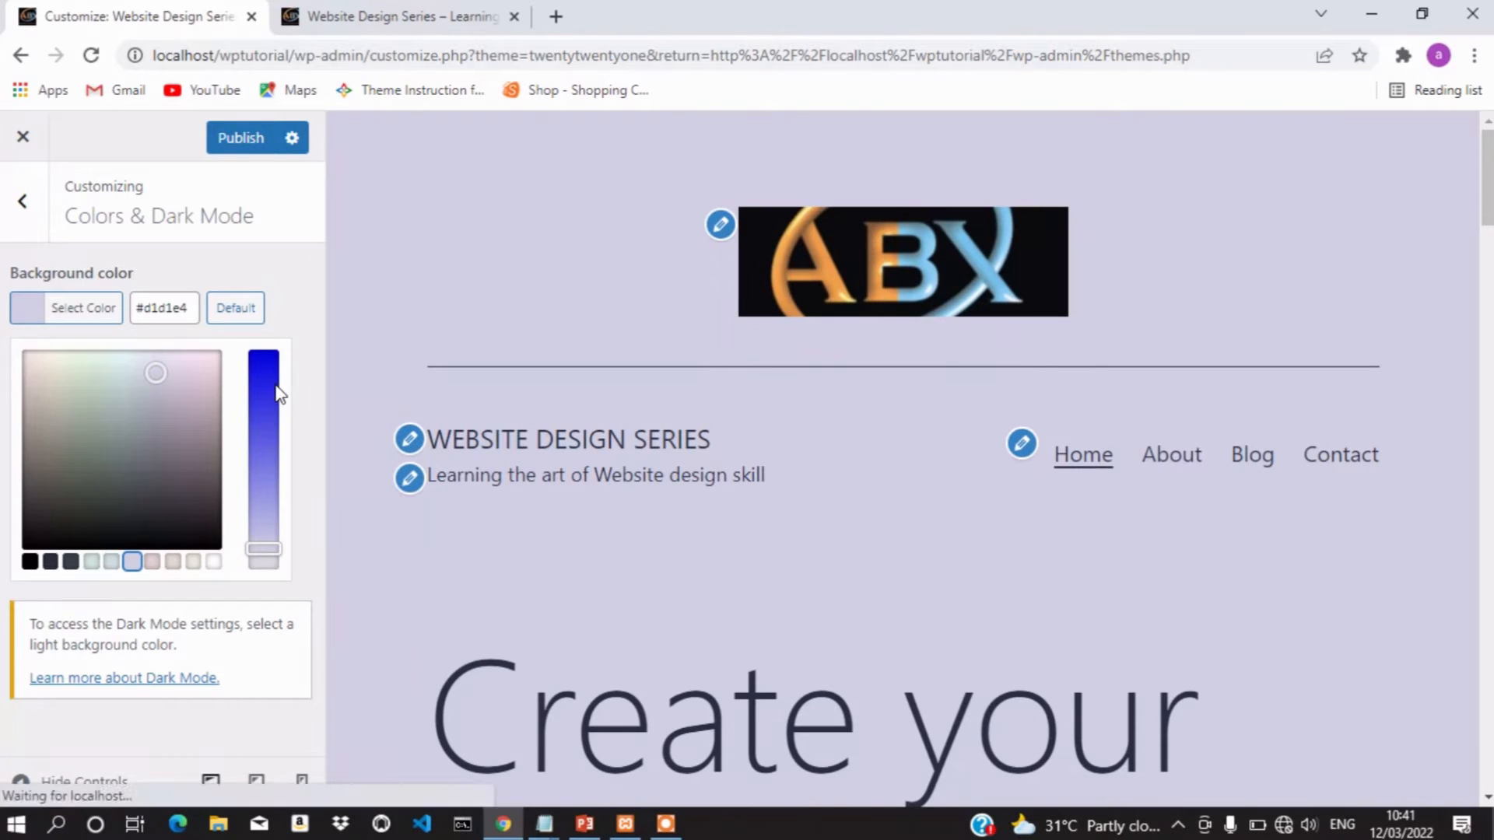
{"action": "left_click", "coordinate": [274, 380]}
{"action": "left_click", "coordinate": [207, 421]}
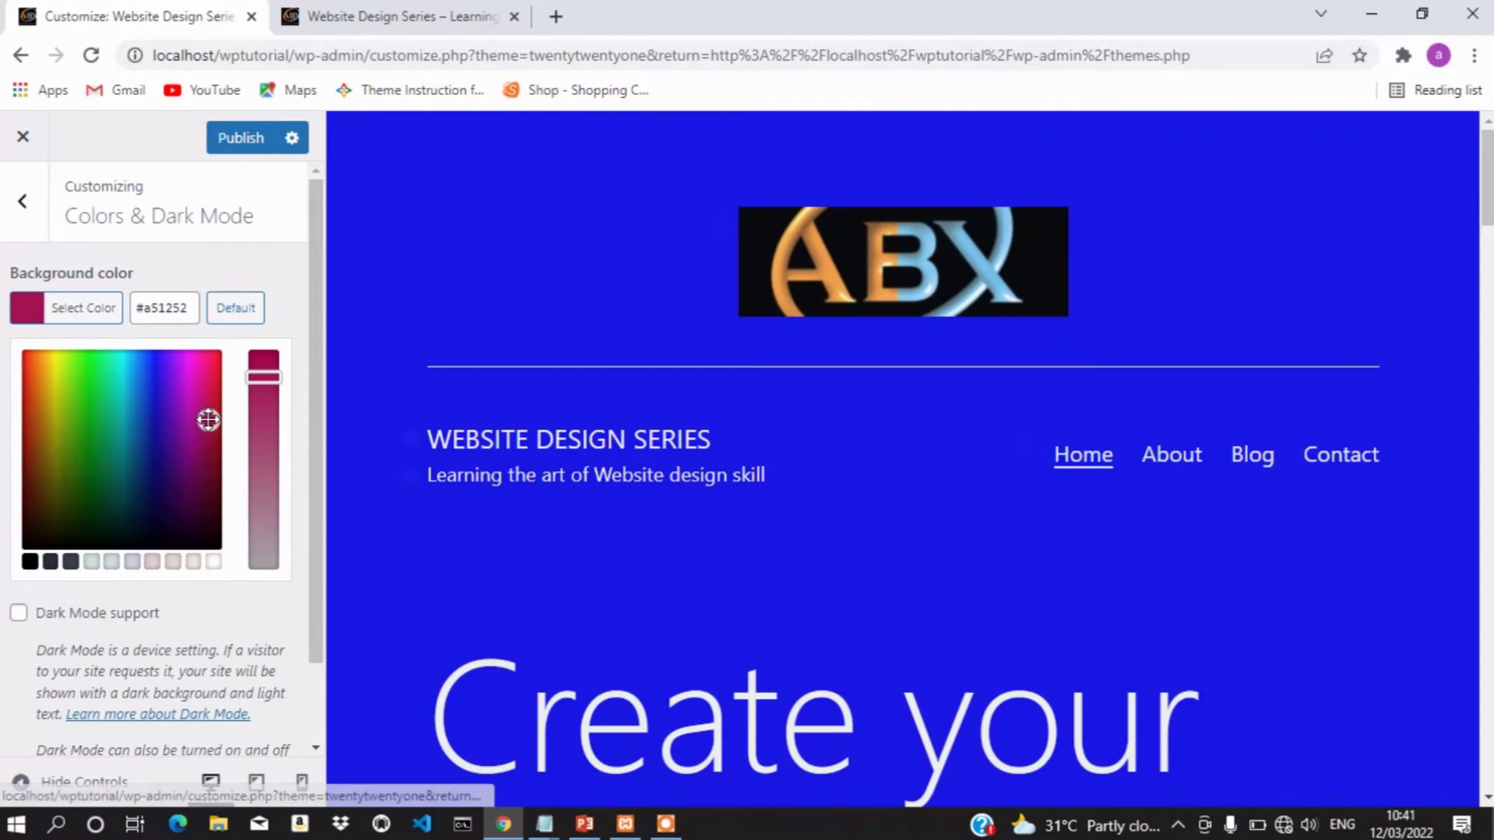
{"action": "left_click", "coordinate": [195, 482]}
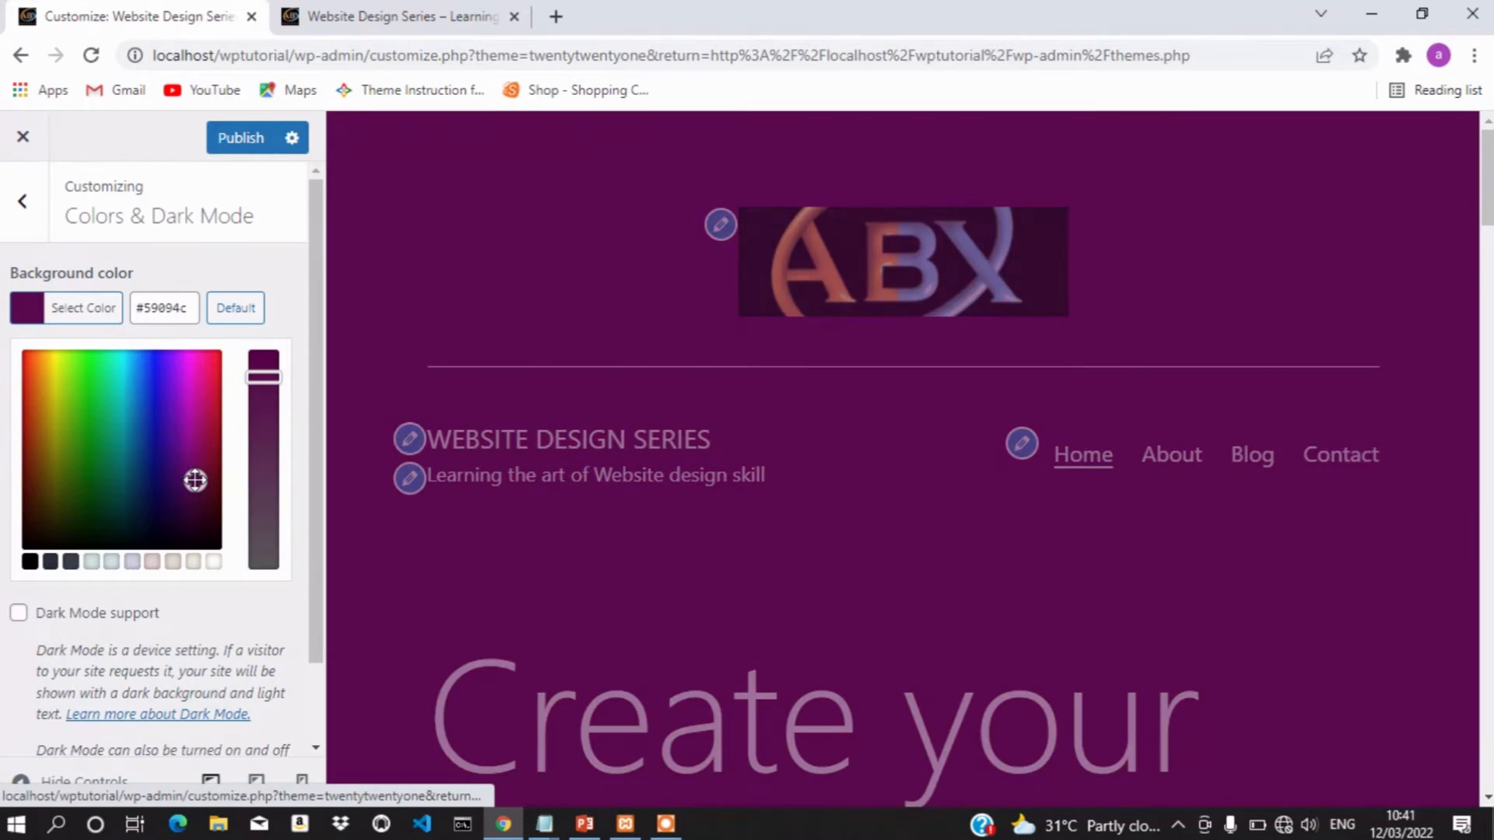
{"action": "left_click", "coordinate": [139, 498]}
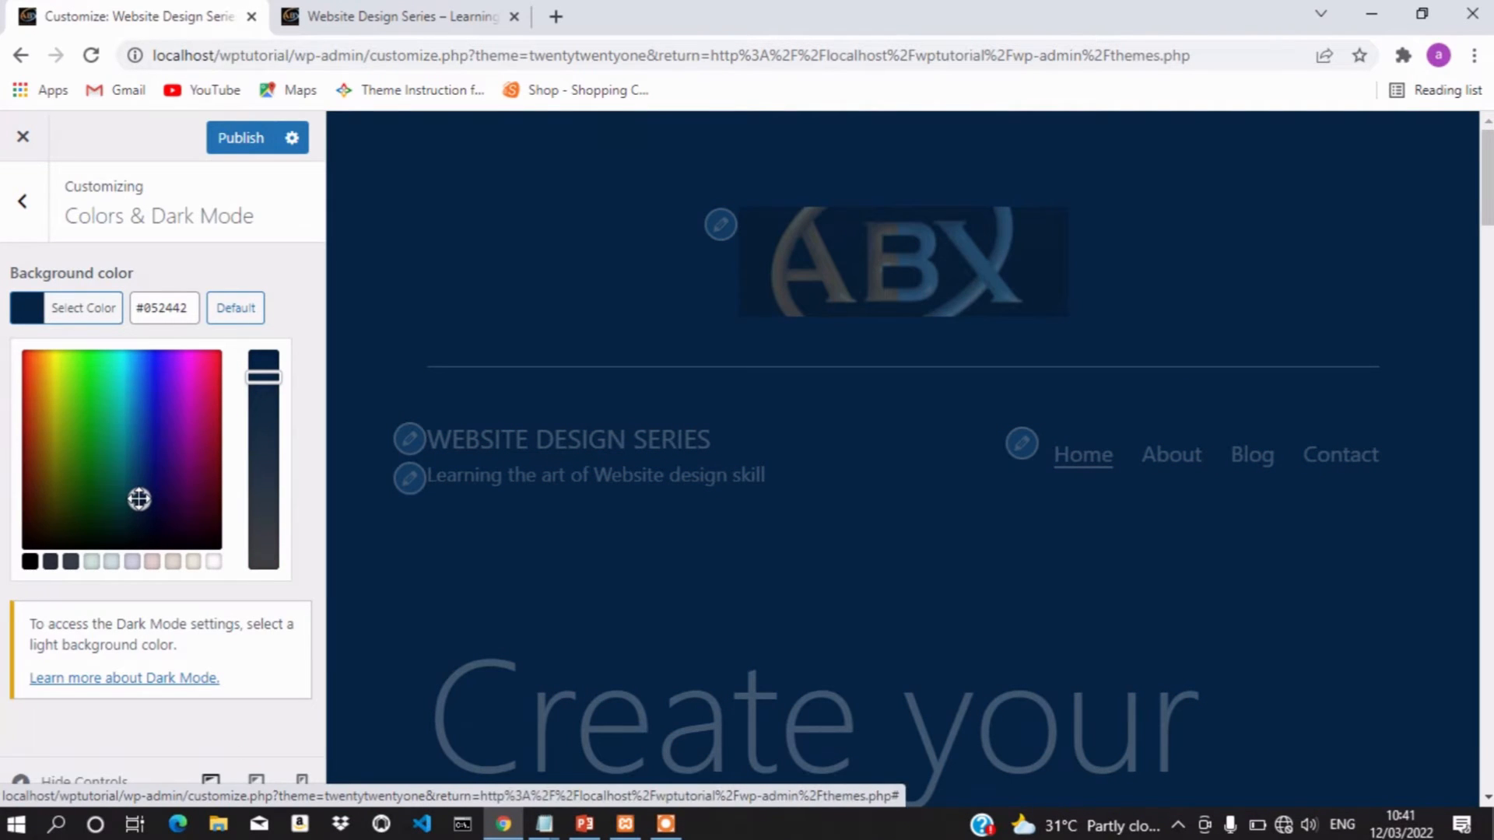
{"action": "left_click", "coordinate": [241, 139]}
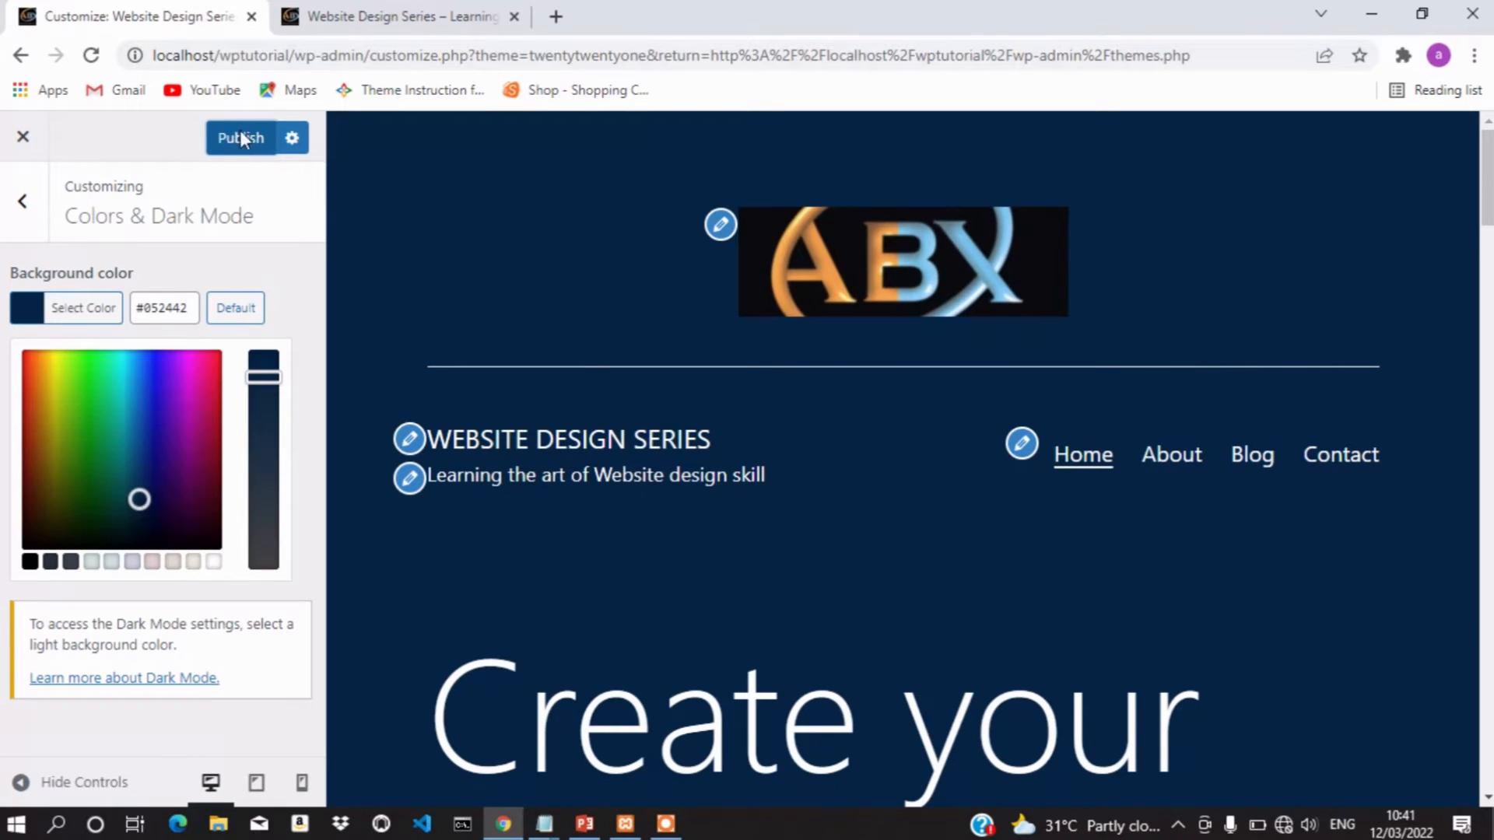
{"action": "left_click", "coordinate": [404, 8]}
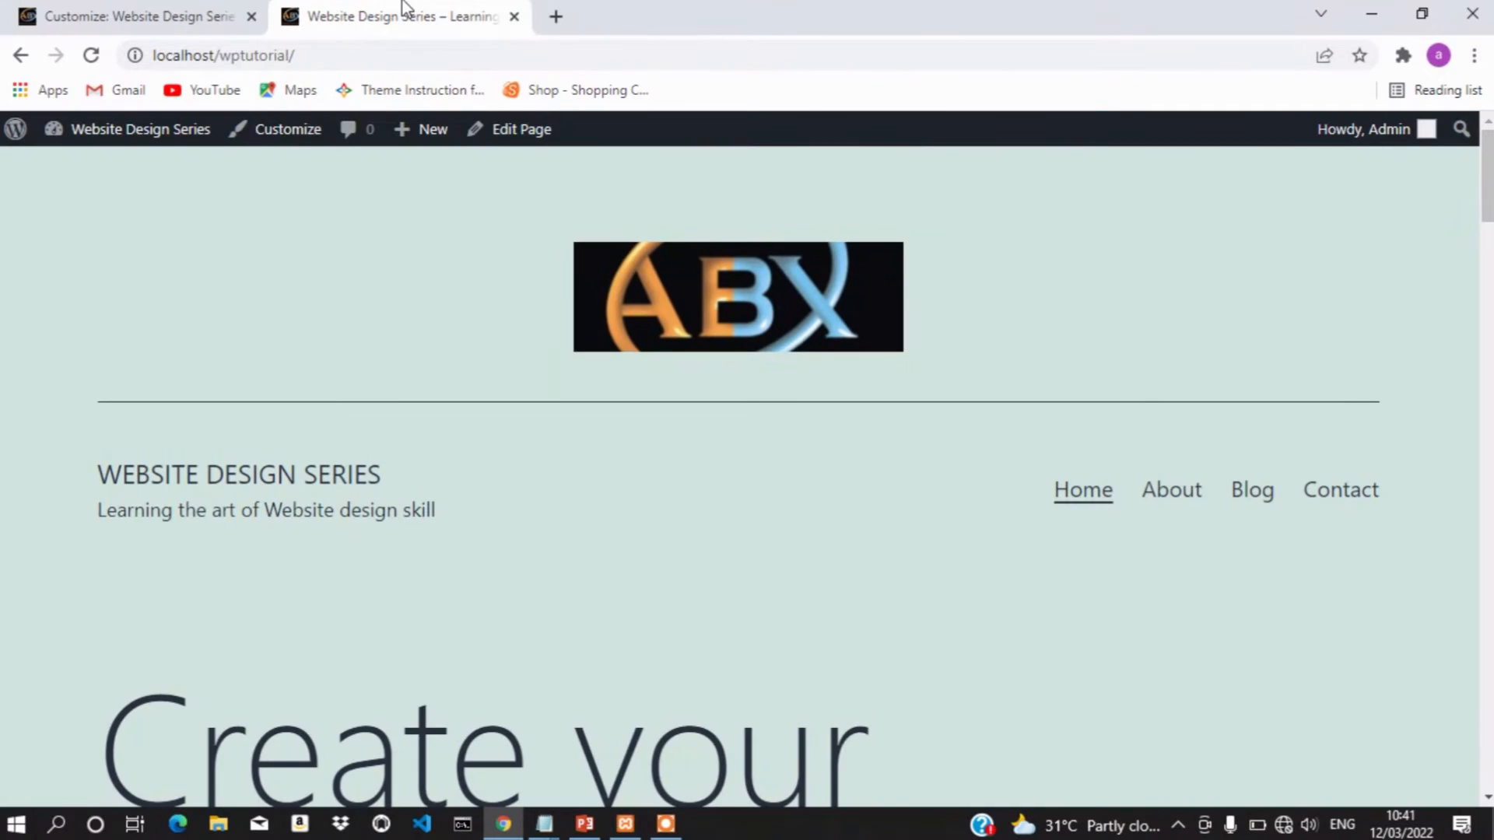
{"action": "left_click", "coordinate": [91, 55]}
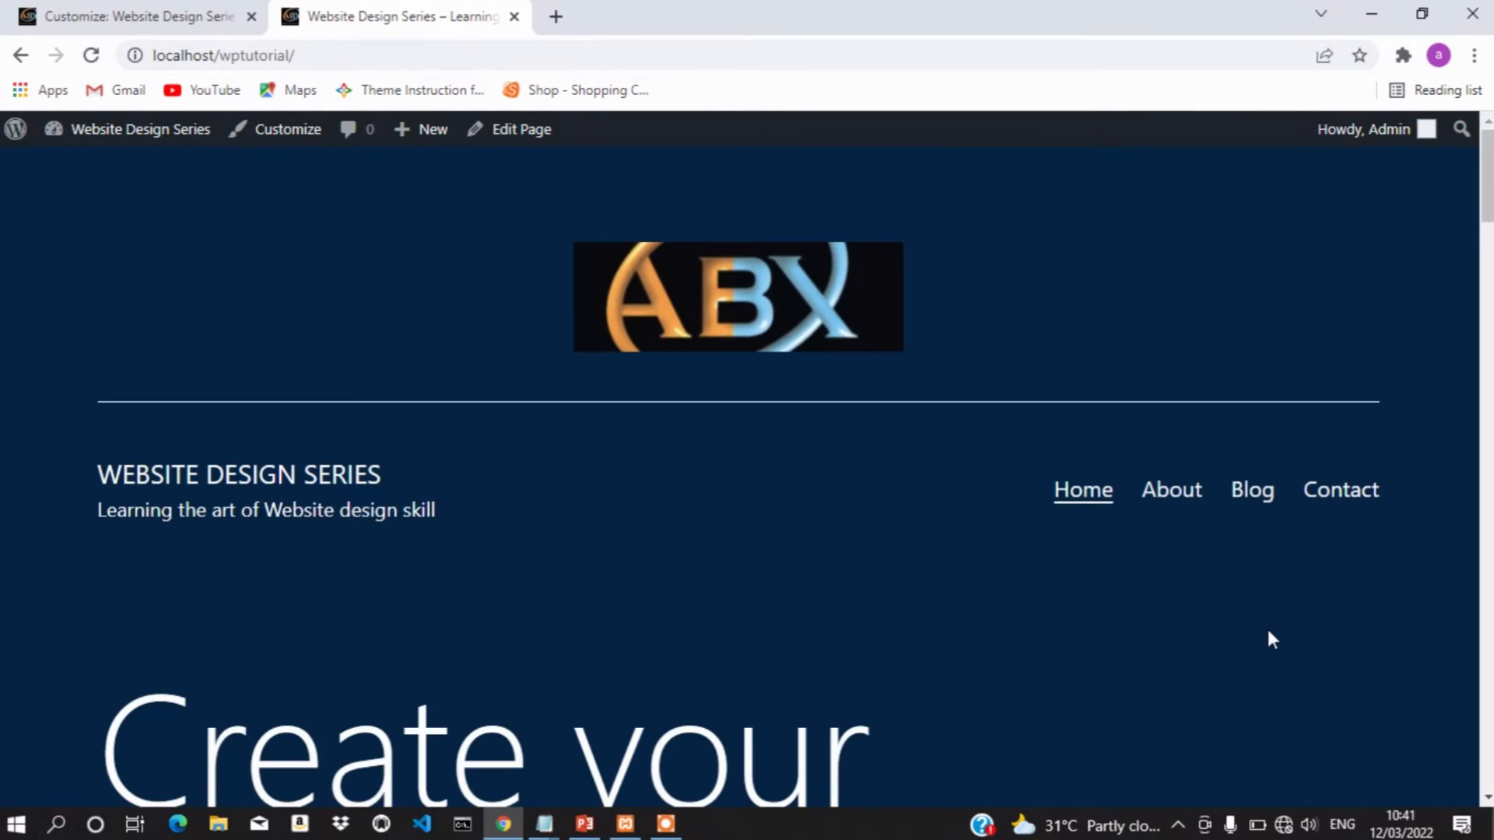
{"action": "scroll", "coordinate": [1268, 632], "scroll_direction": "down", "scroll_amount": 1}
{"action": "scroll", "coordinate": [1271, 640], "scroll_direction": "down", "scroll_amount": 15}
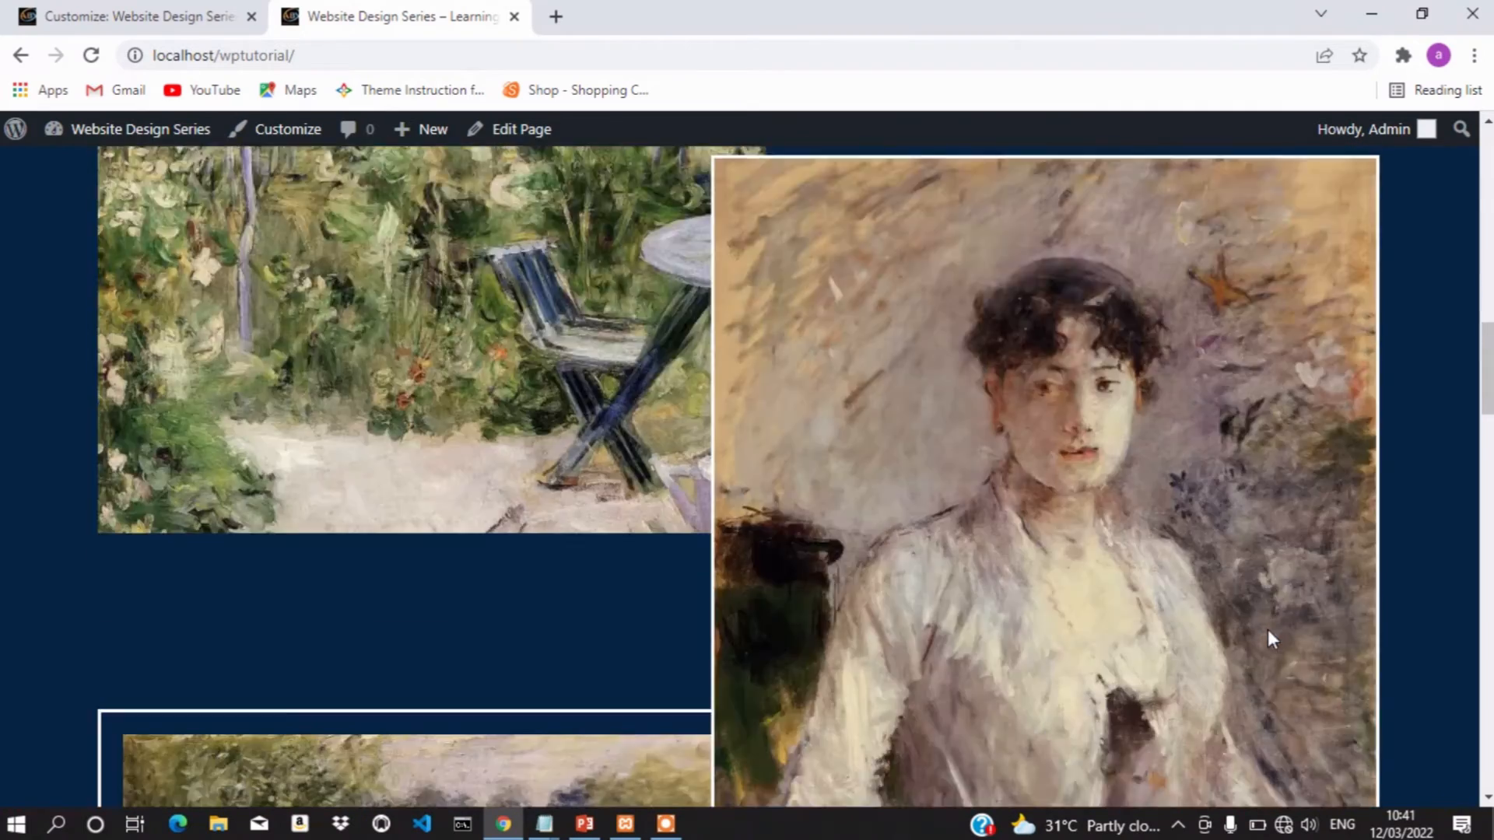
{"action": "scroll", "coordinate": [1267, 629], "scroll_direction": "down", "scroll_amount": 20}
{"action": "scroll", "coordinate": [1268, 629], "scroll_direction": "up", "scroll_amount": 17}
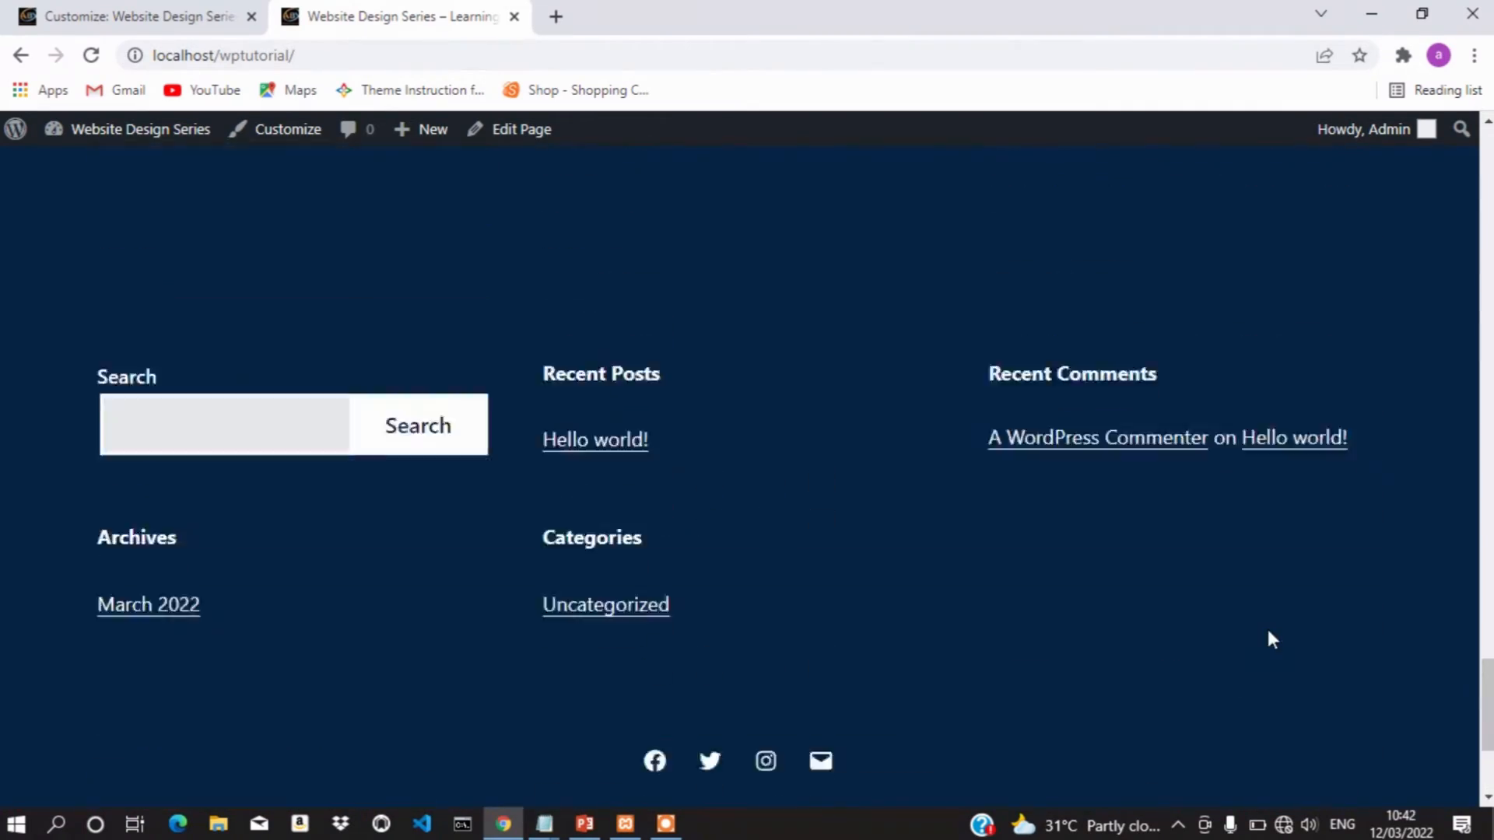
{"action": "scroll", "coordinate": [1271, 639], "scroll_direction": "up", "scroll_amount": 18}
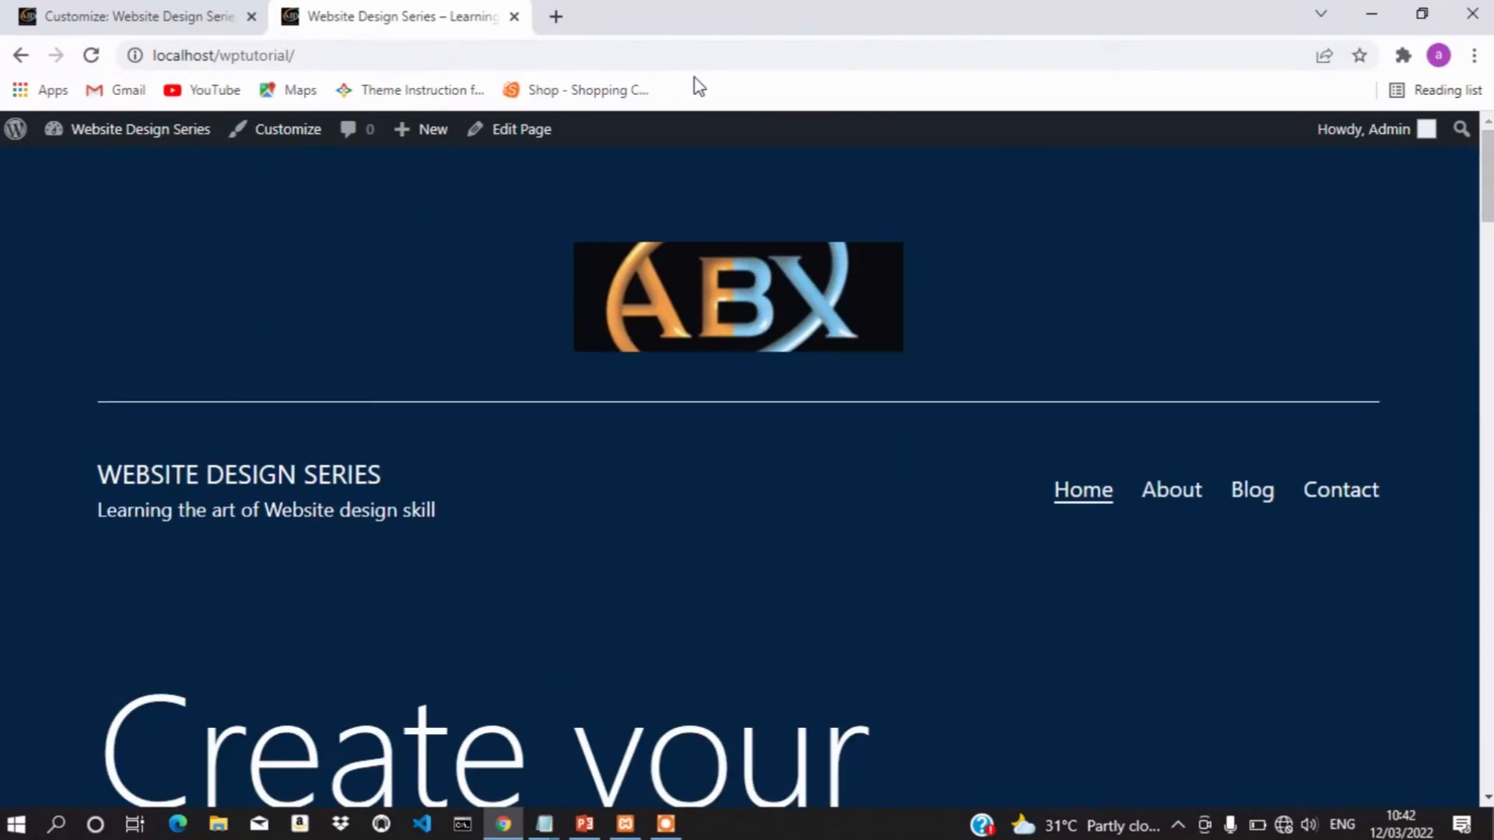
{"action": "left_click", "coordinate": [204, 14]}
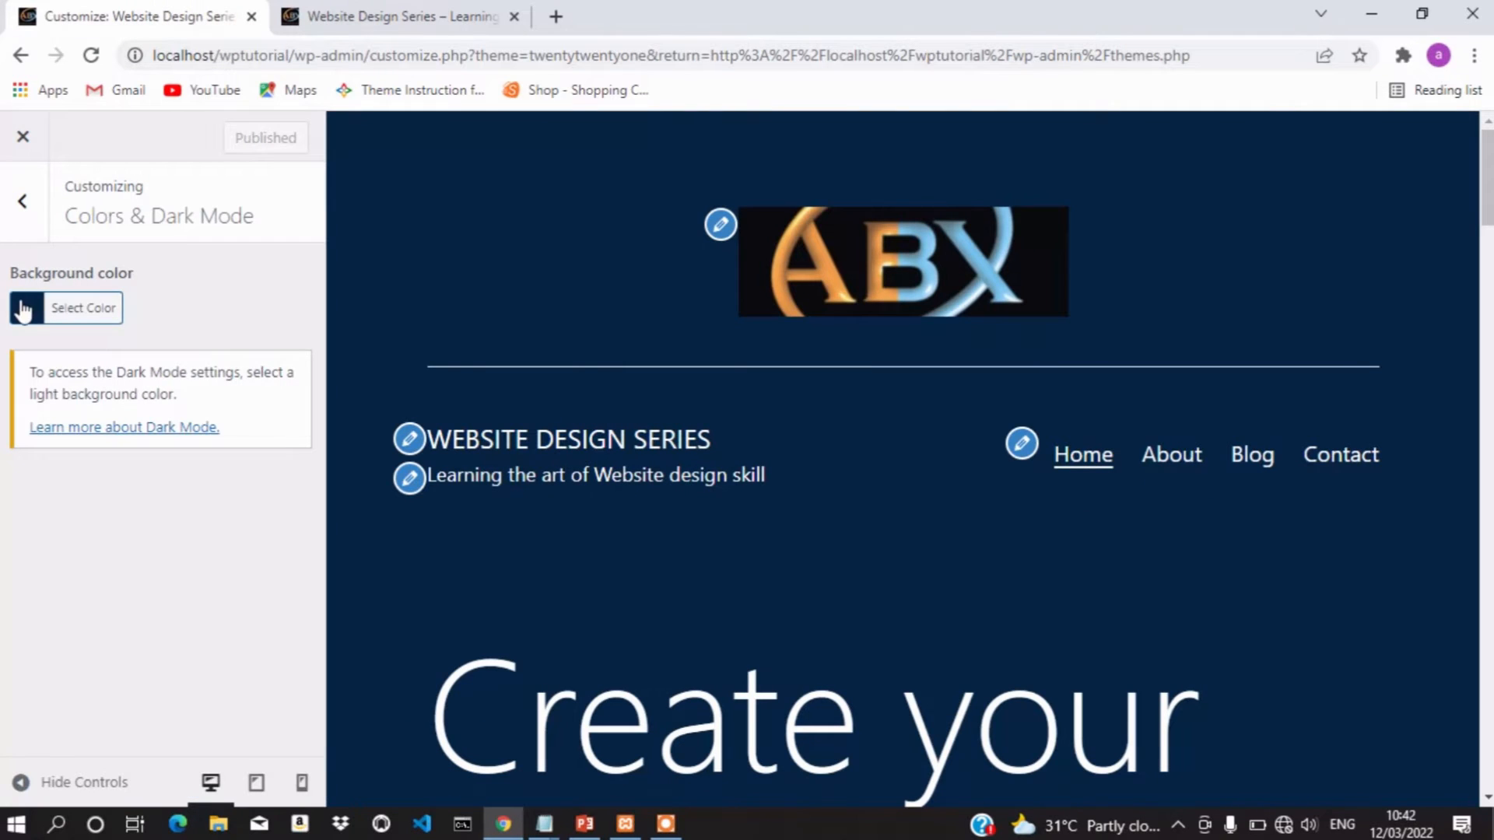
Reset the background to default #d1e4dd, enable Dark Mode support, and publish
{"action": "left_click", "coordinate": [24, 311]}
{"action": "left_click", "coordinate": [164, 308]}
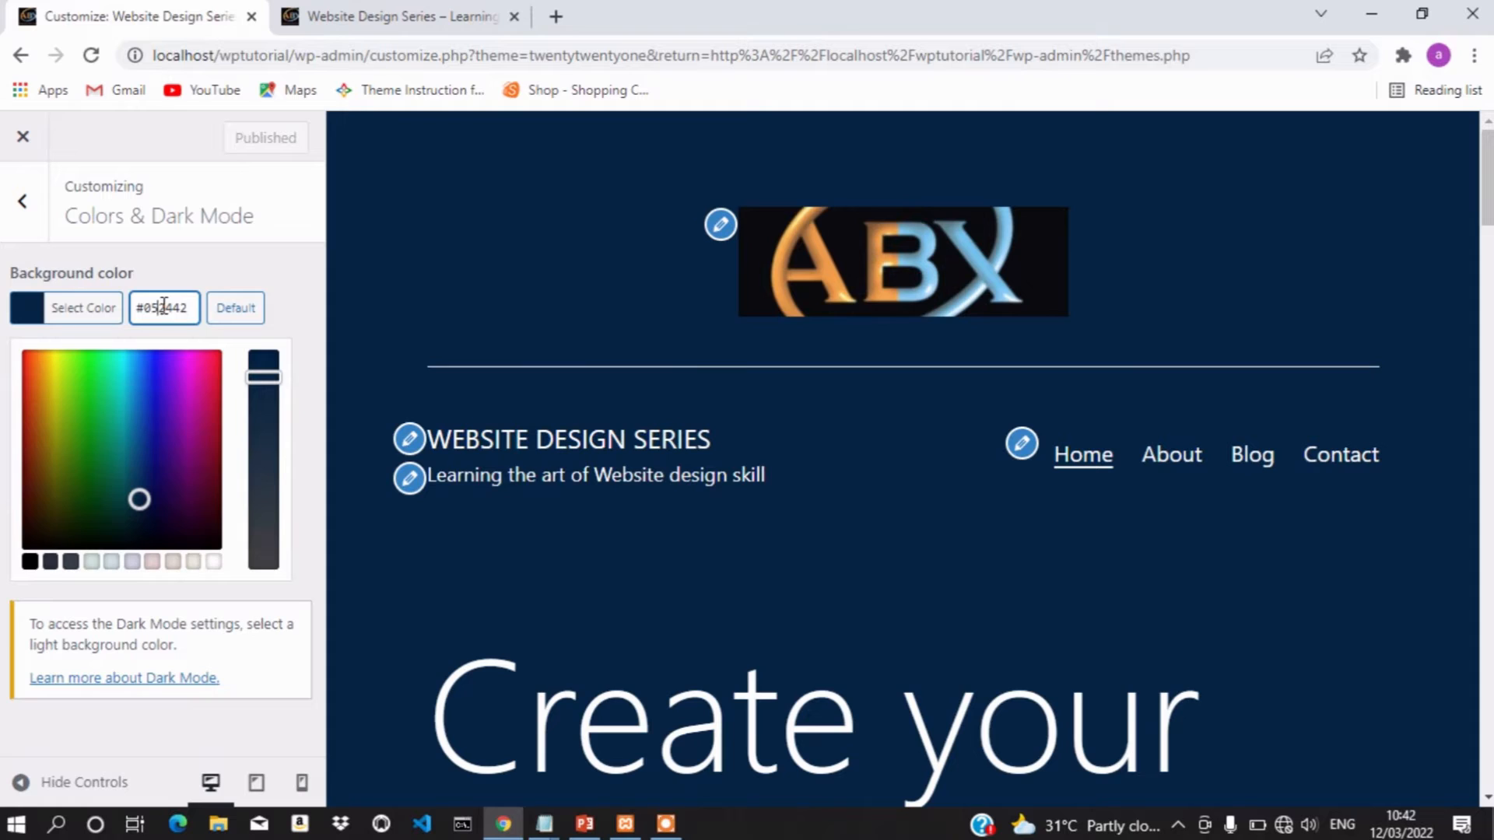
{"action": "key", "text": "ctrl+a"}
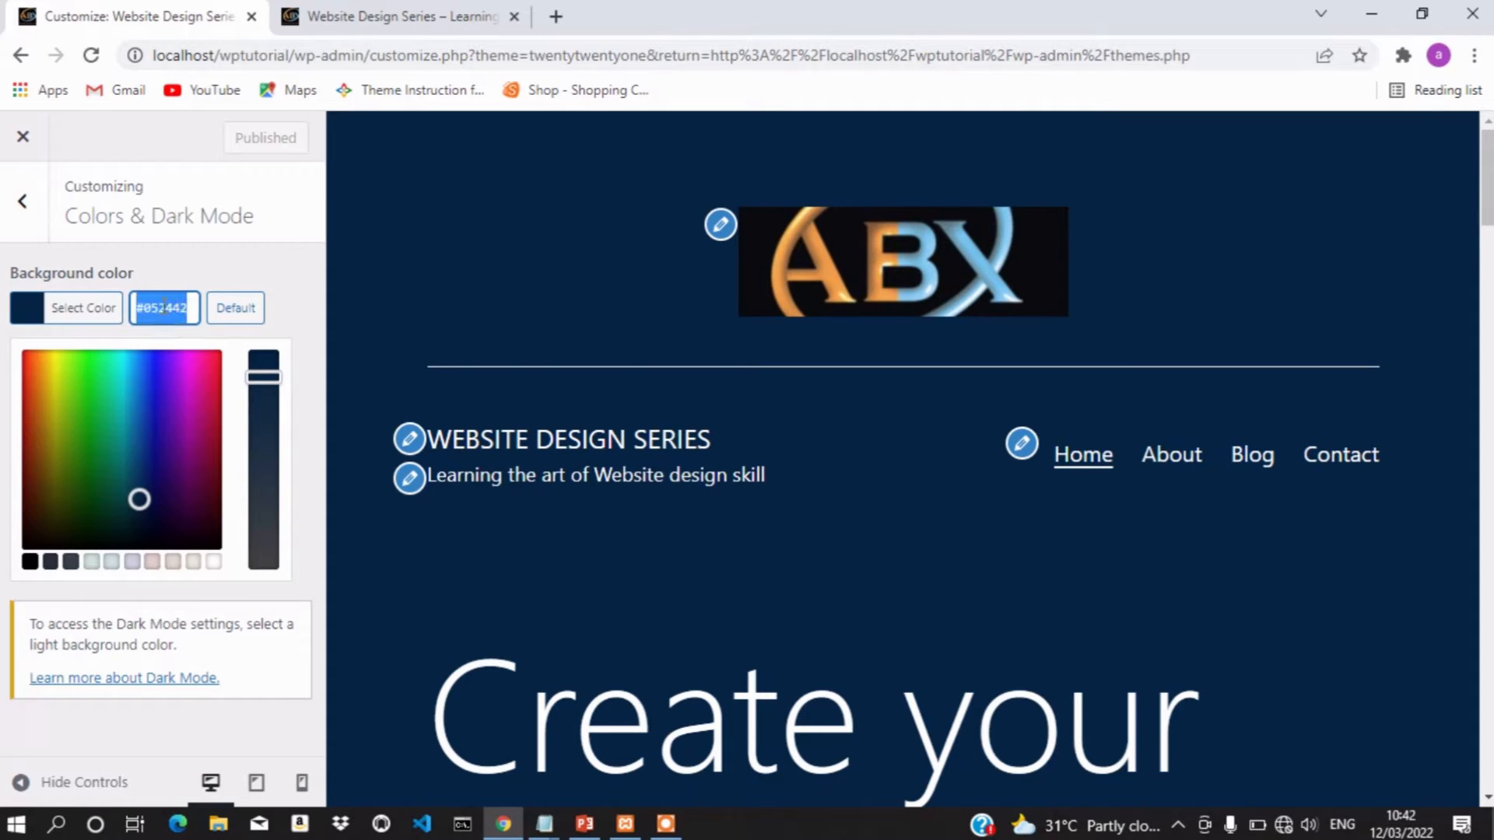
{"action": "left_click", "coordinate": [219, 314]}
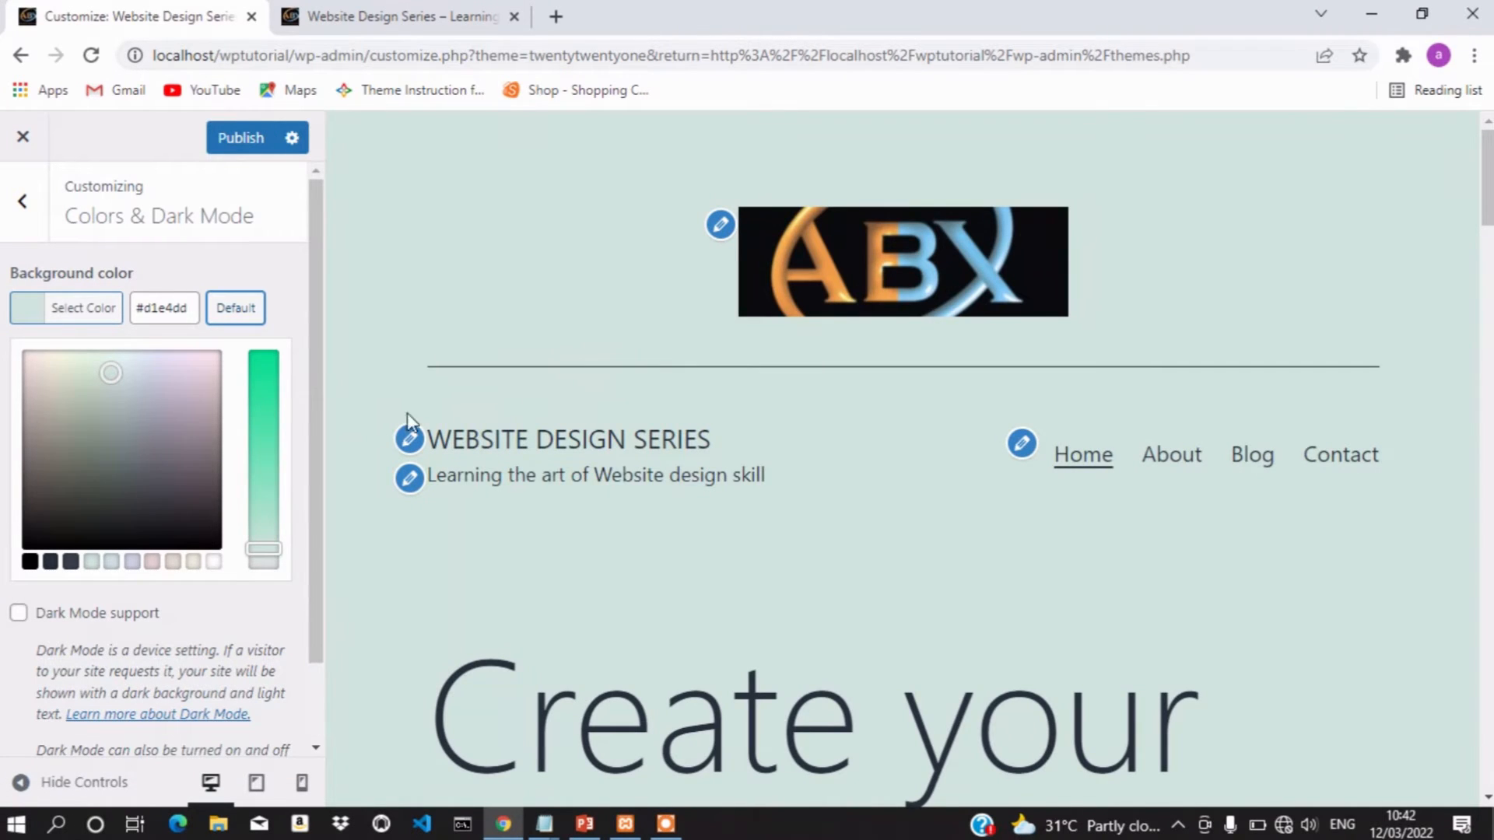
{"action": "left_click", "coordinate": [19, 614]}
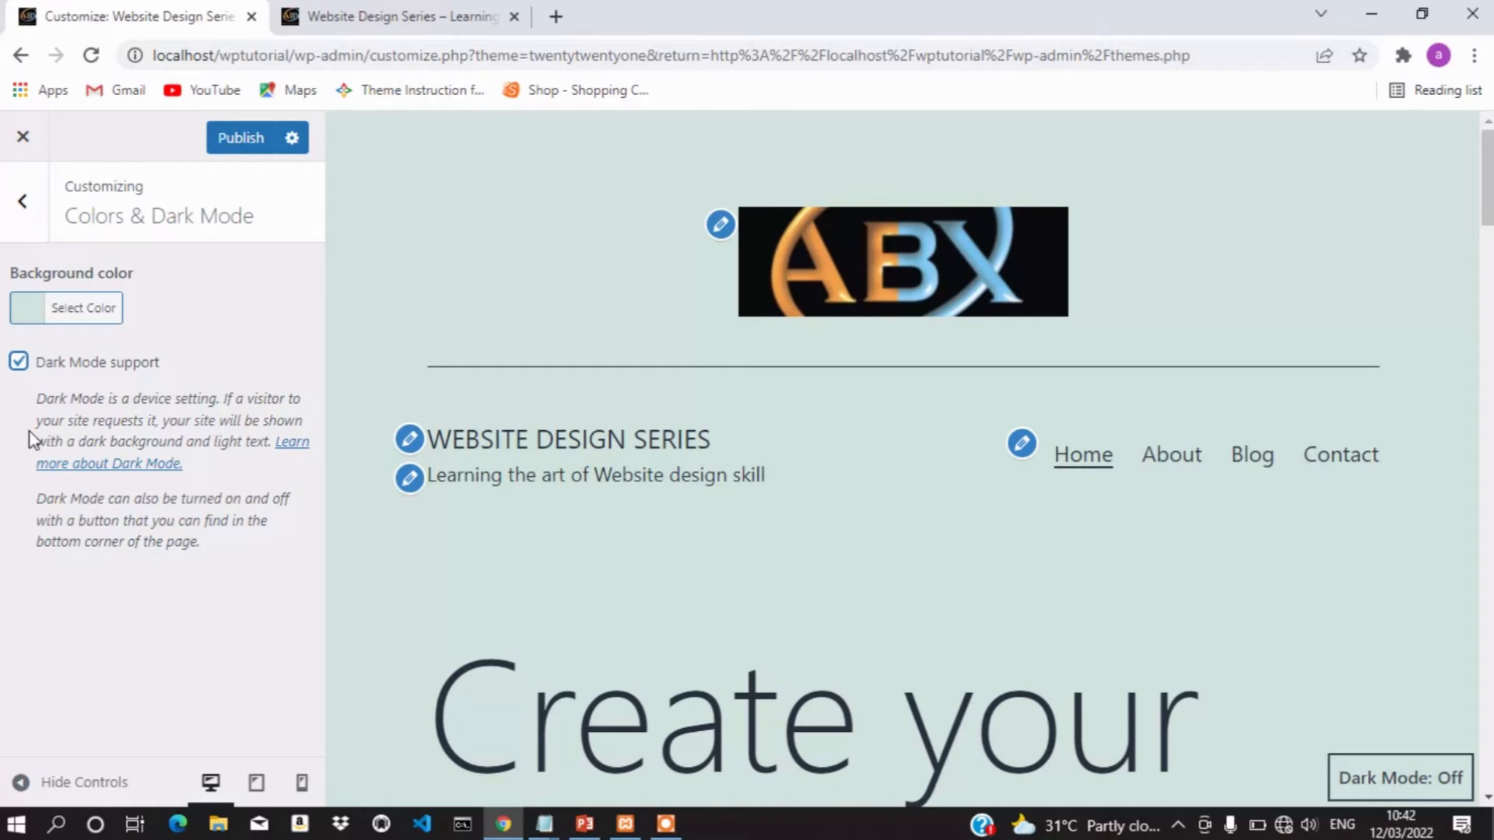
{"action": "left_click", "coordinate": [243, 141]}
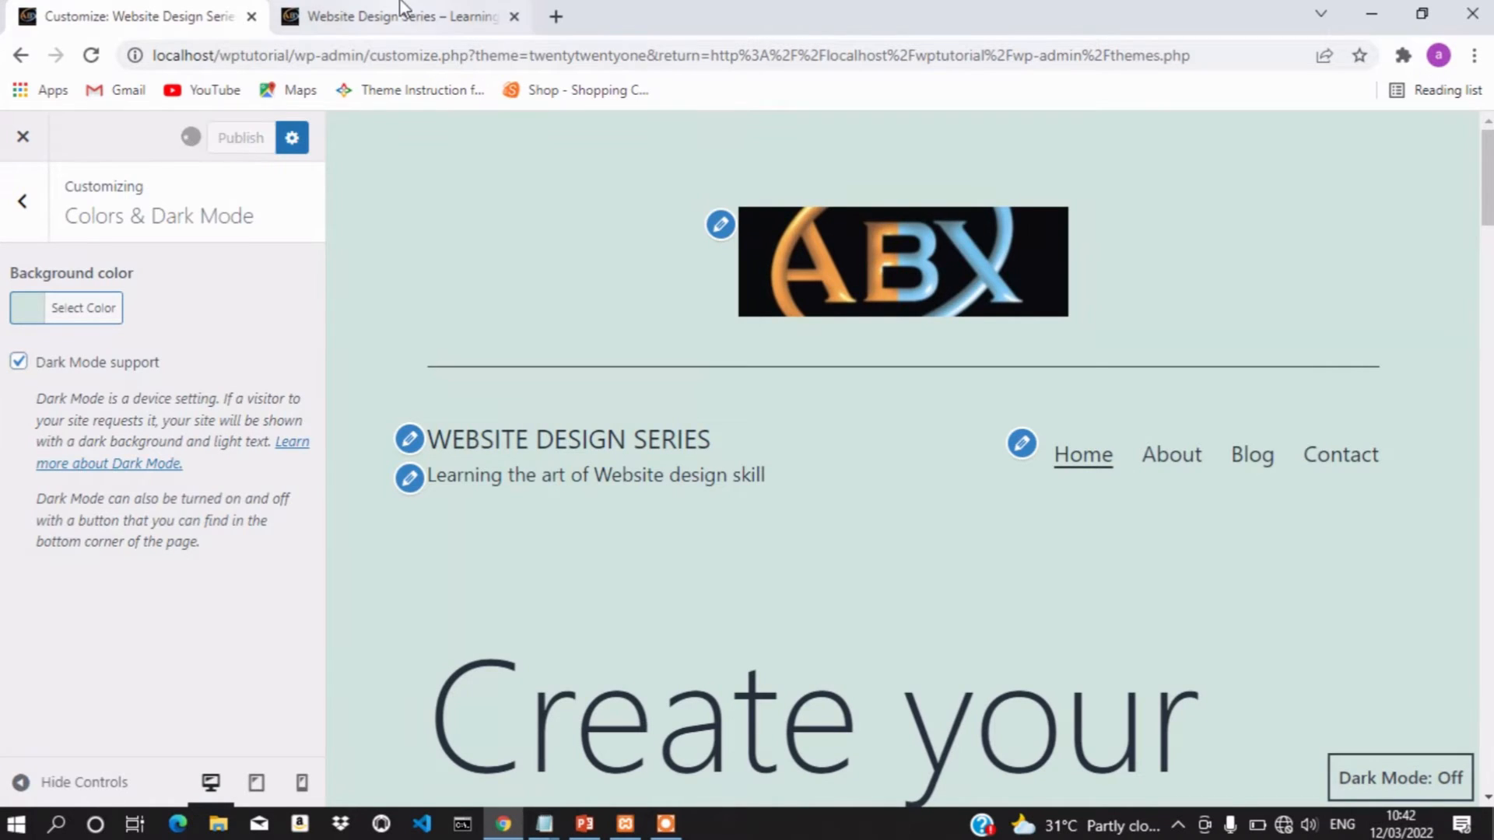
{"action": "left_click", "coordinate": [404, 8]}
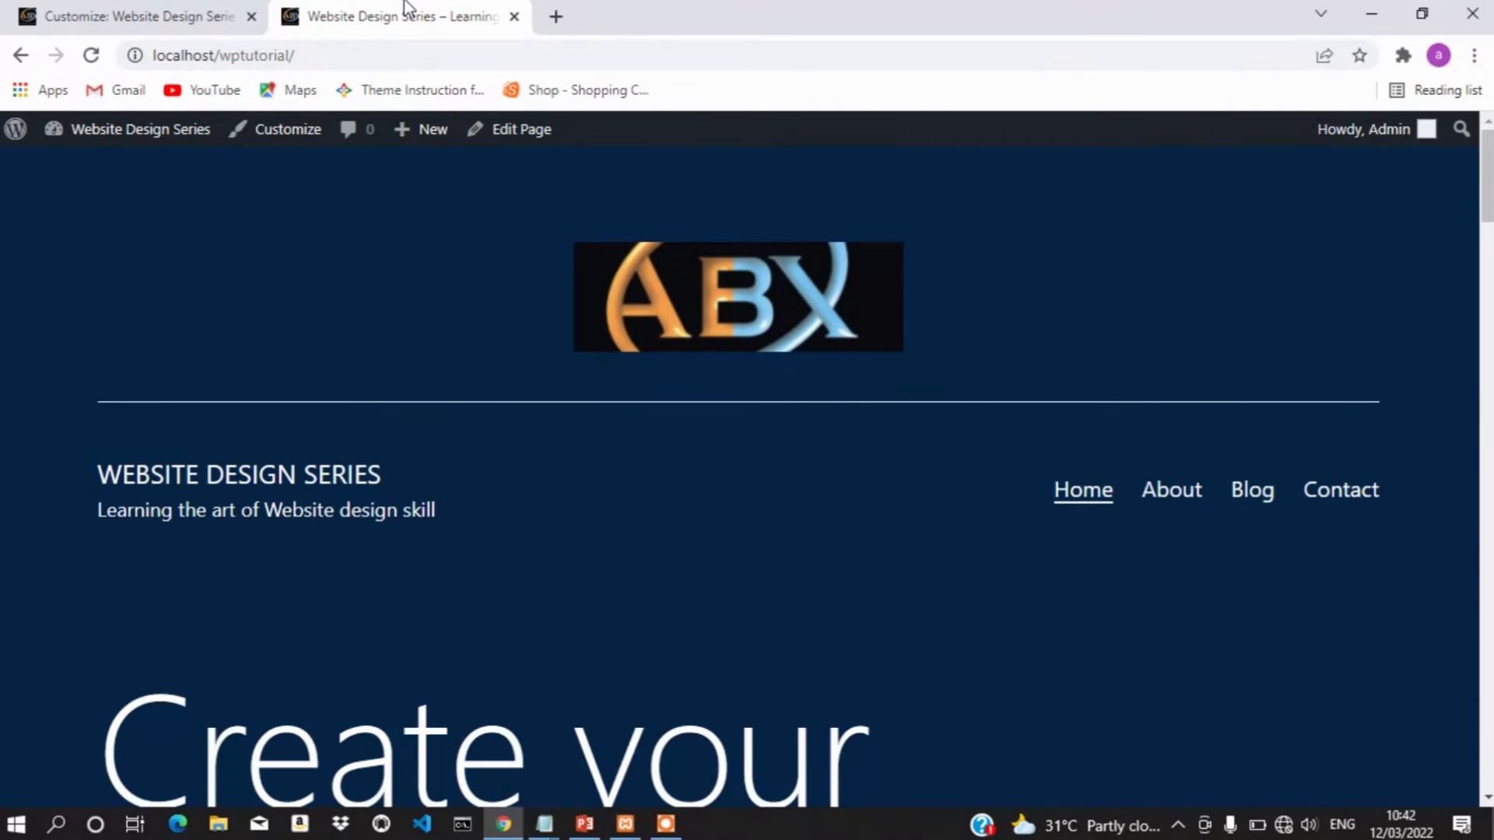
Check the reloaded live site, then turn Dark Mode support off and open Background Image settings
{"action": "left_click", "coordinate": [92, 56]}
{"action": "scroll", "coordinate": [542, 384], "scroll_direction": "down", "scroll_amount": 5}
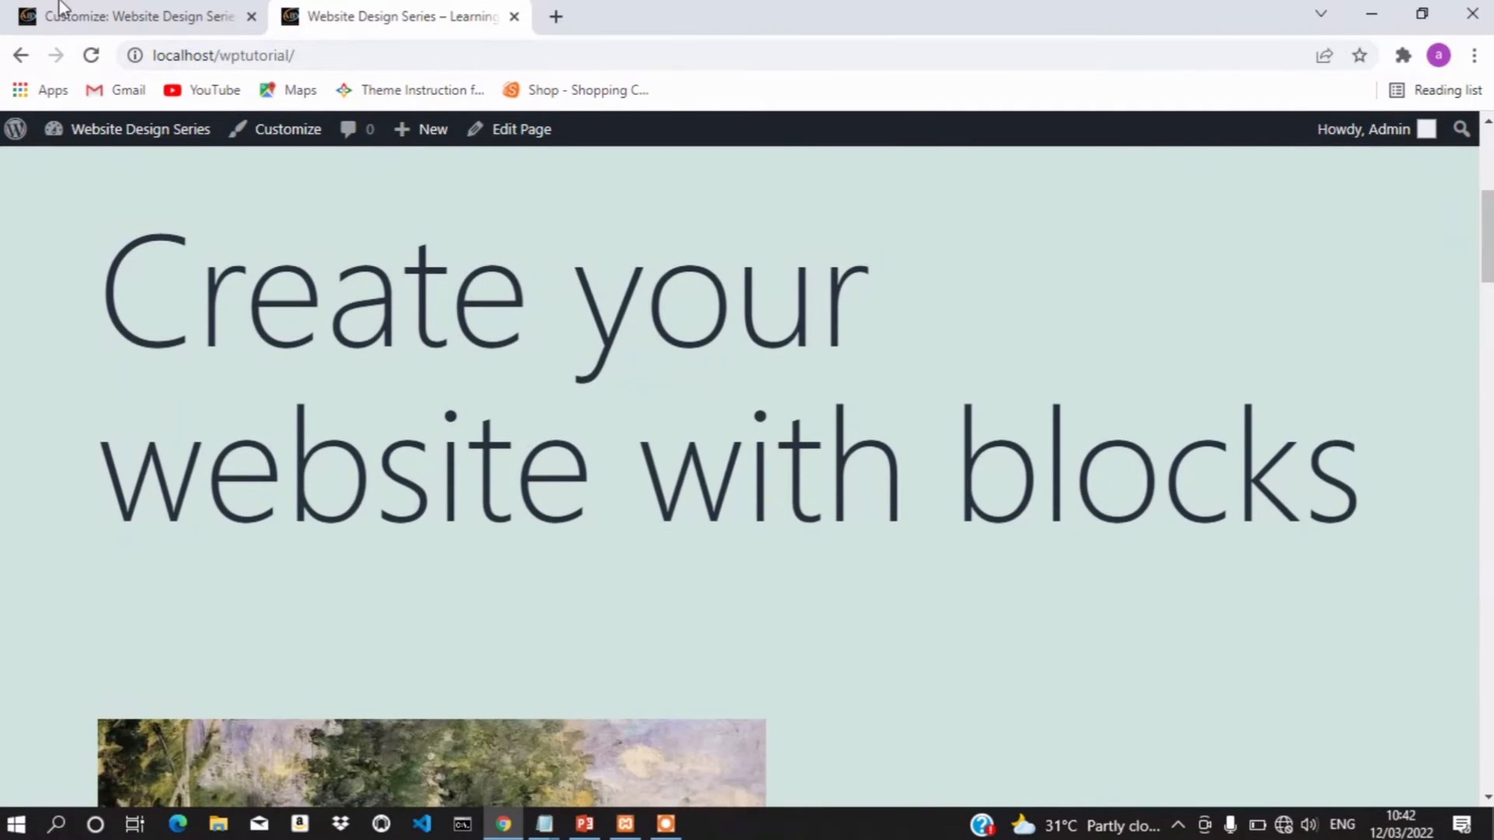
{"action": "left_click", "coordinate": [62, 16]}
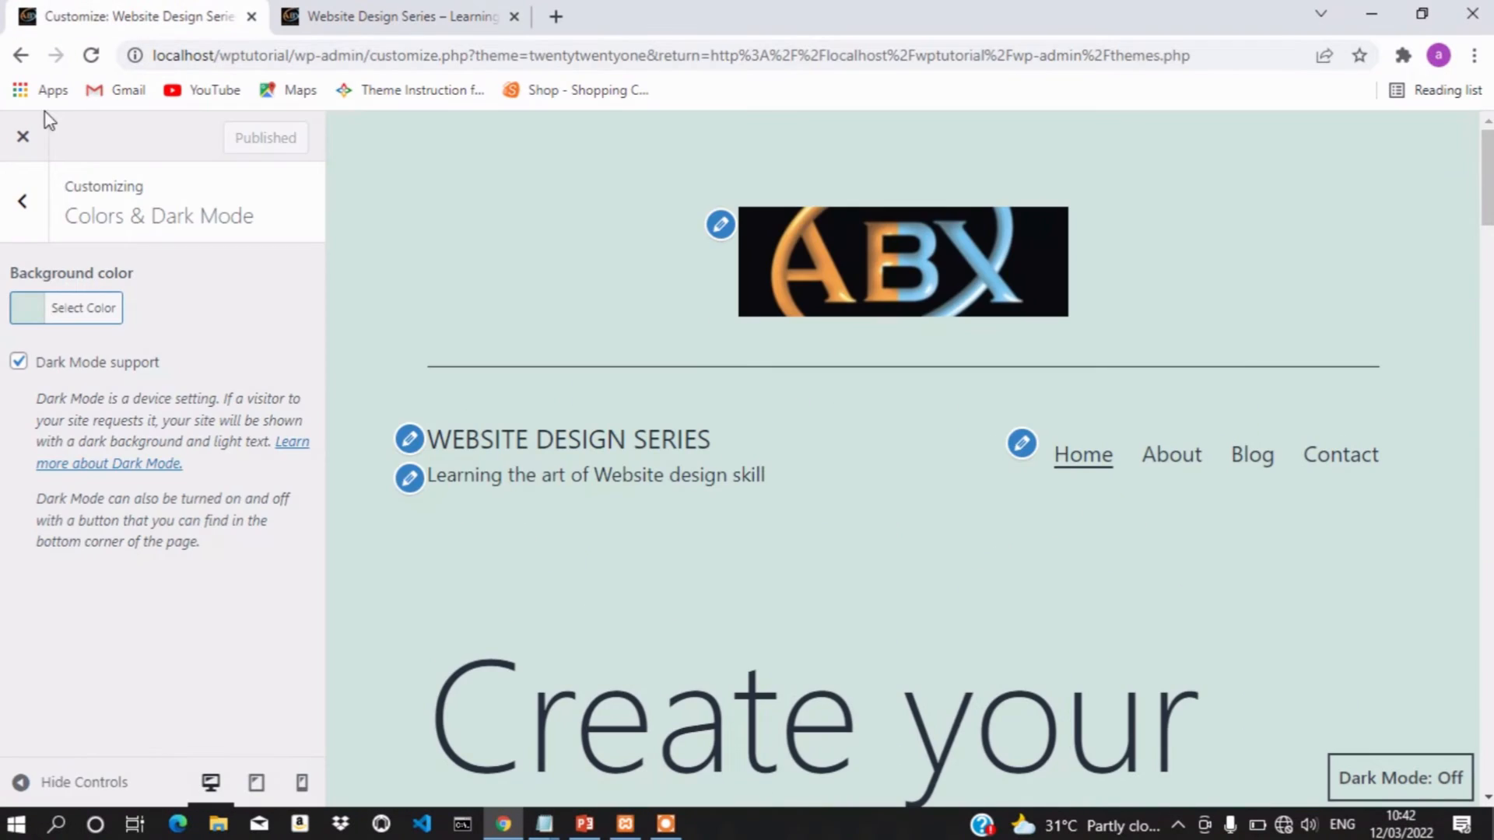
{"action": "left_click", "coordinate": [20, 362]}
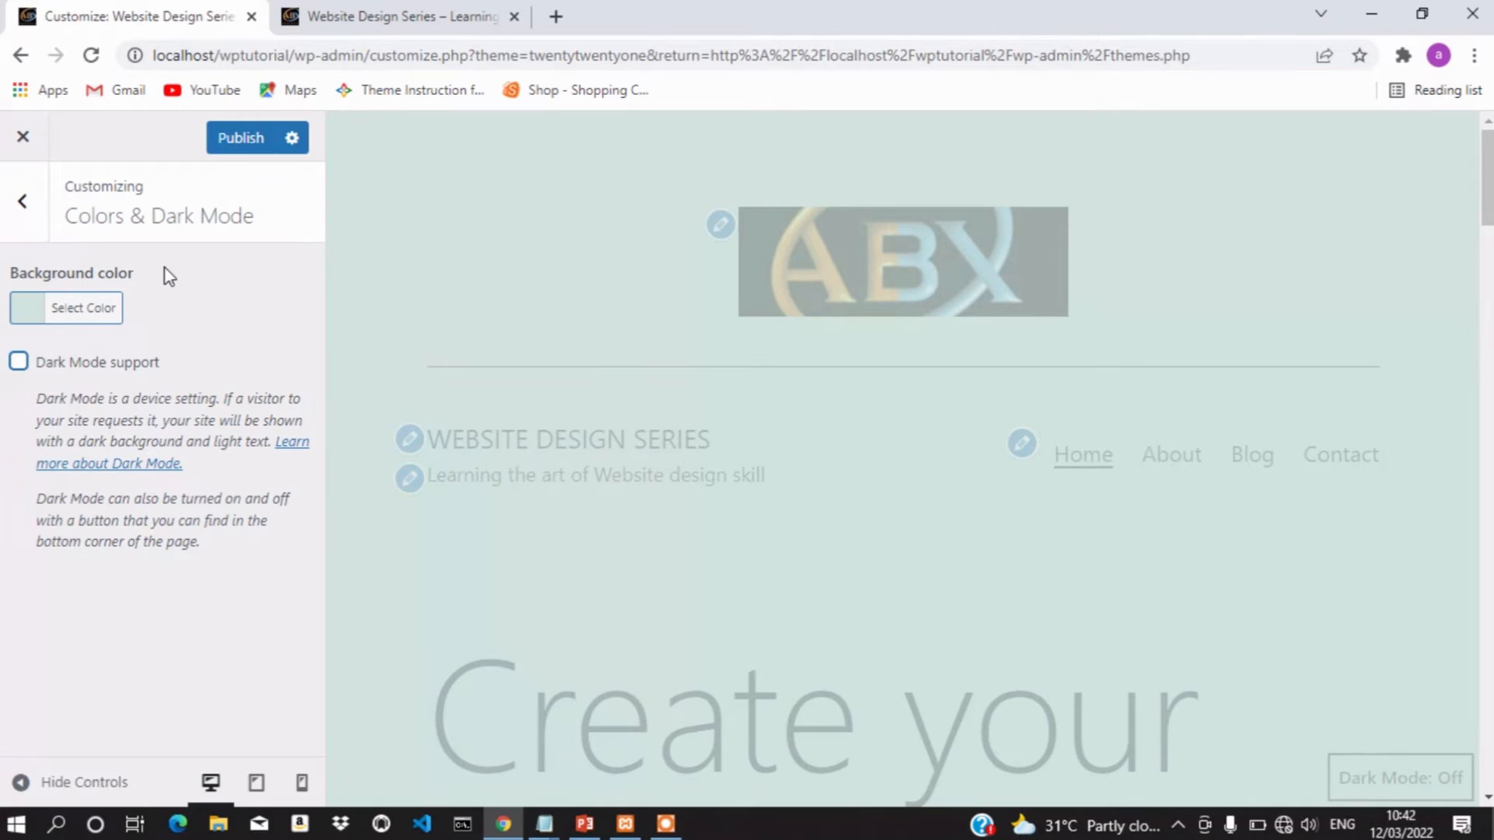
{"action": "left_click", "coordinate": [22, 204]}
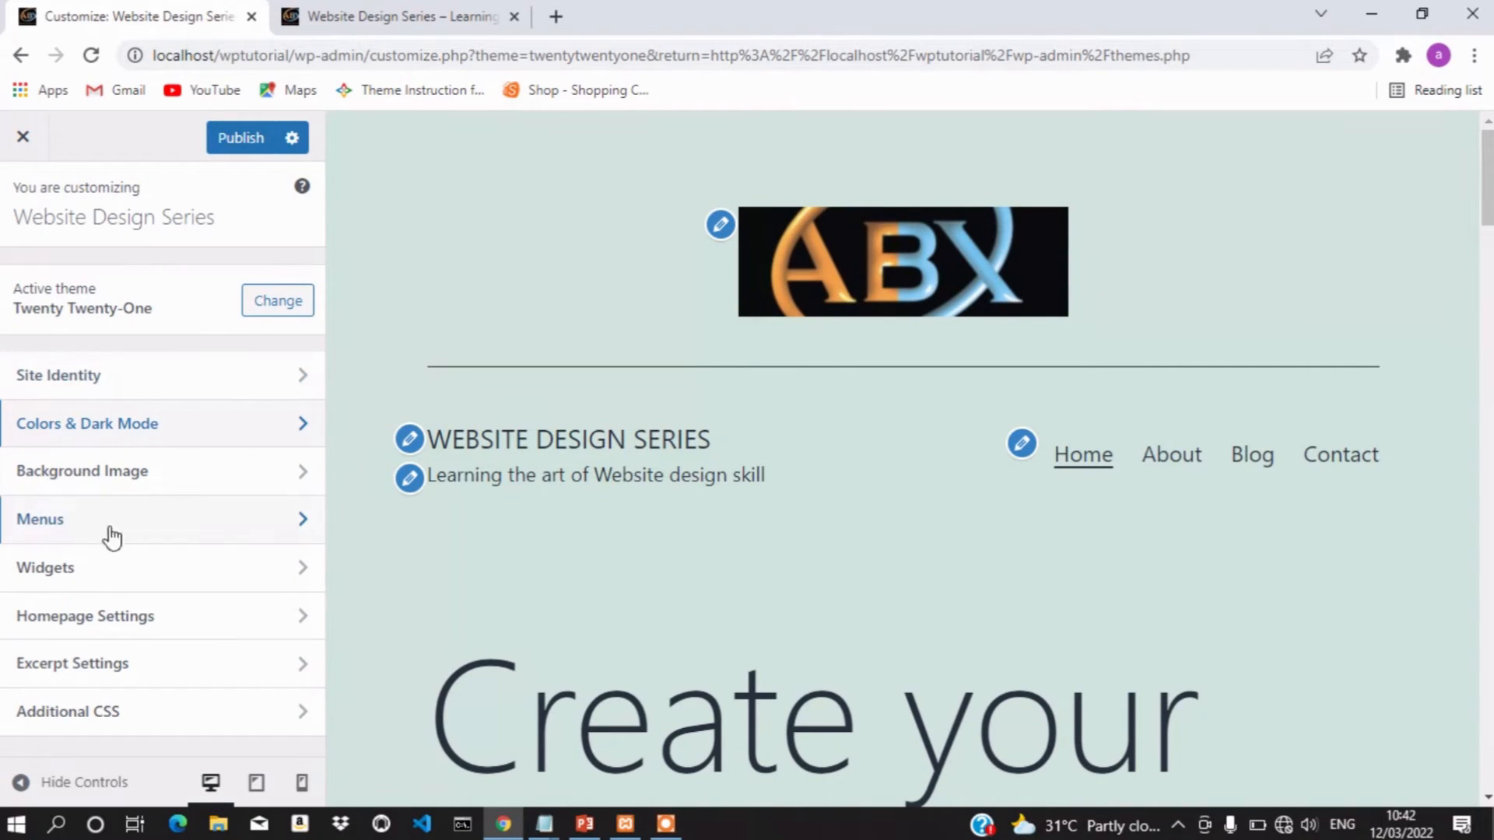
{"action": "left_click", "coordinate": [178, 482]}
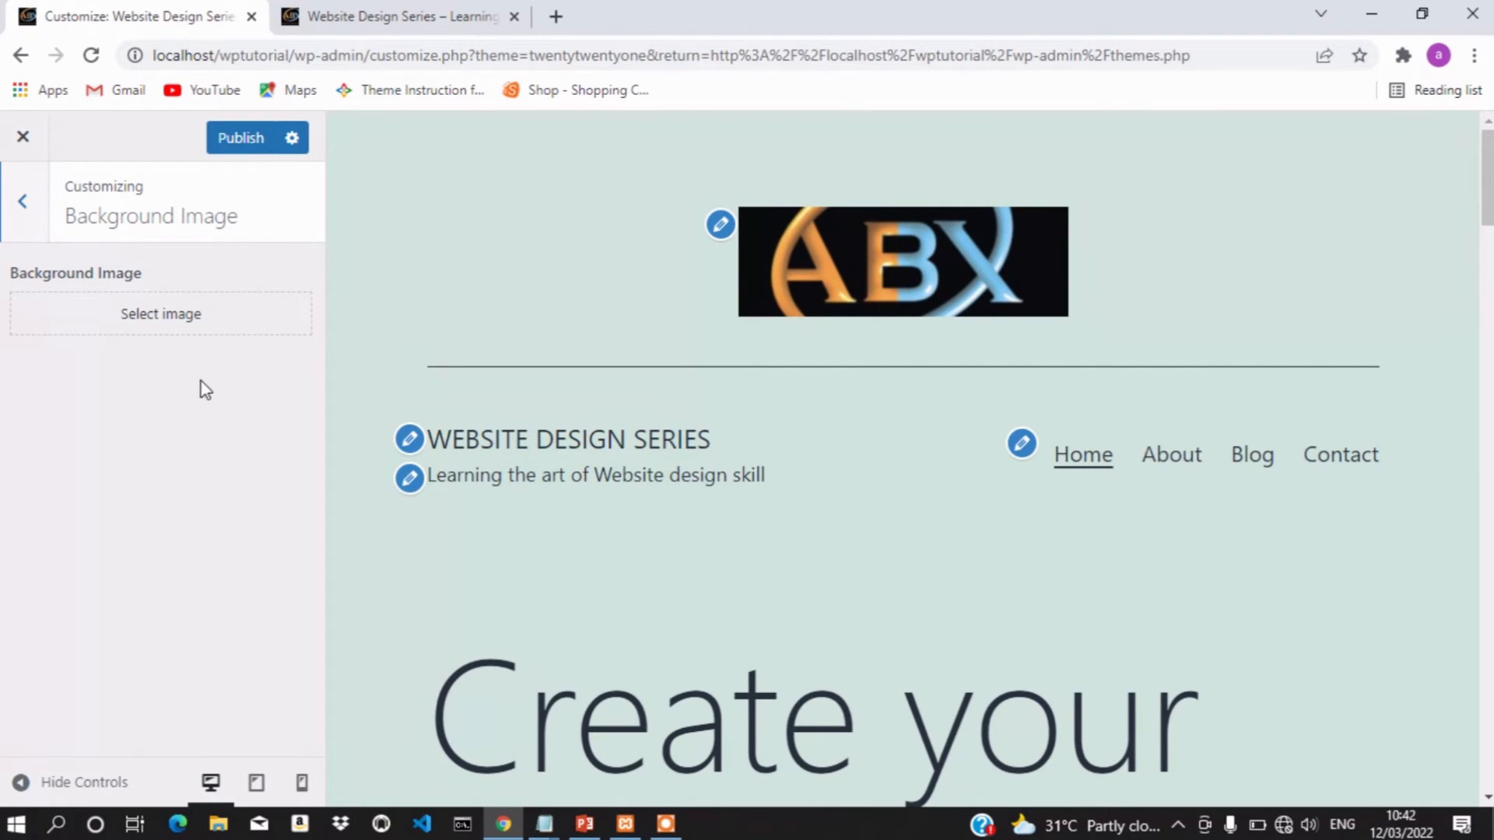
Start uploading a background image and browse the Pictures folder for a file
{"action": "left_click", "coordinate": [160, 311]}
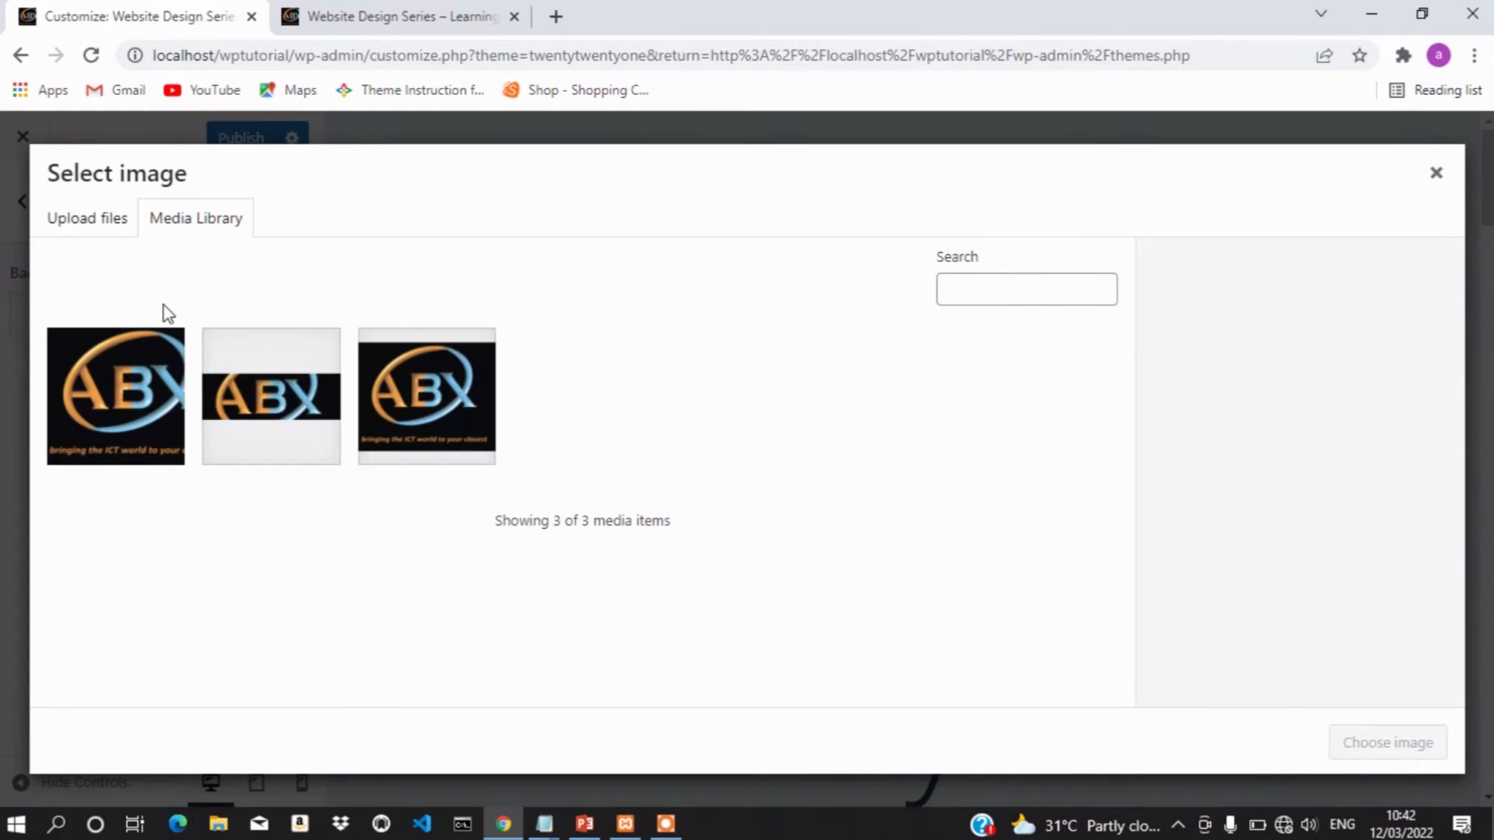
{"action": "left_click", "coordinate": [97, 225]}
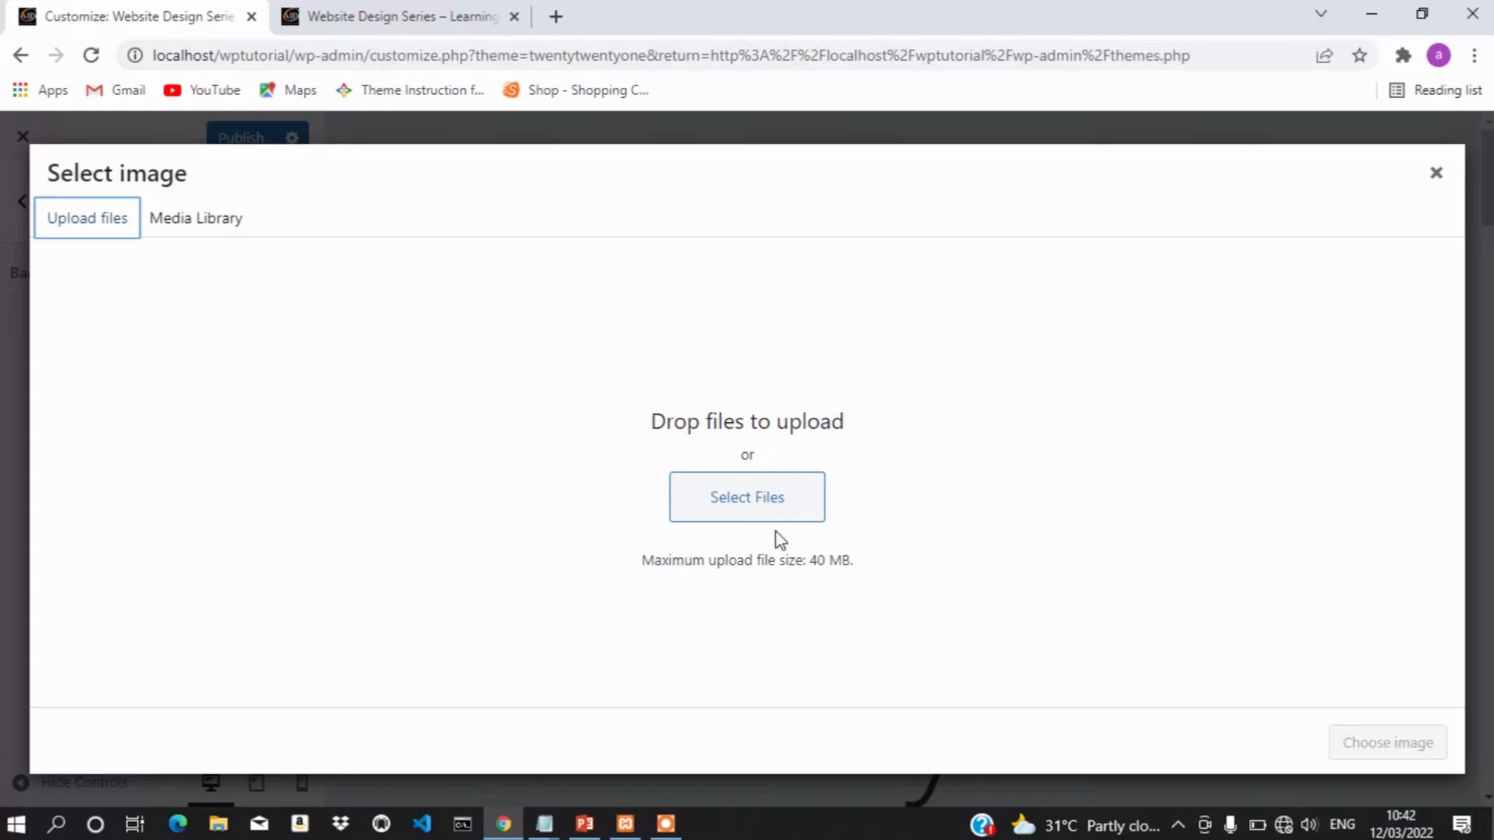
{"action": "left_click", "coordinate": [757, 501]}
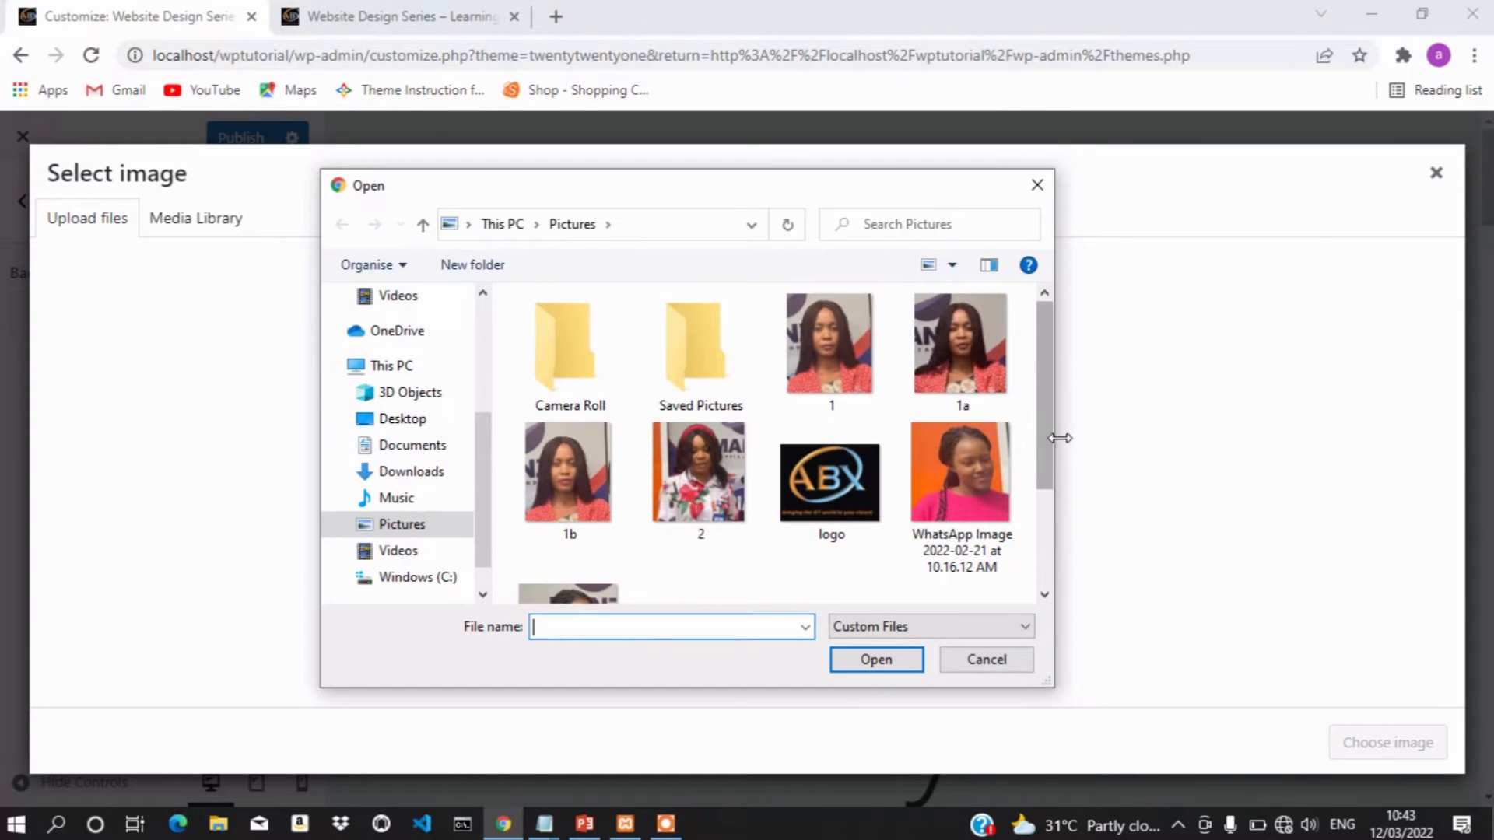
{"action": "left_click_drag", "start_coordinate": [1045, 441], "coordinate": [1061, 594]}
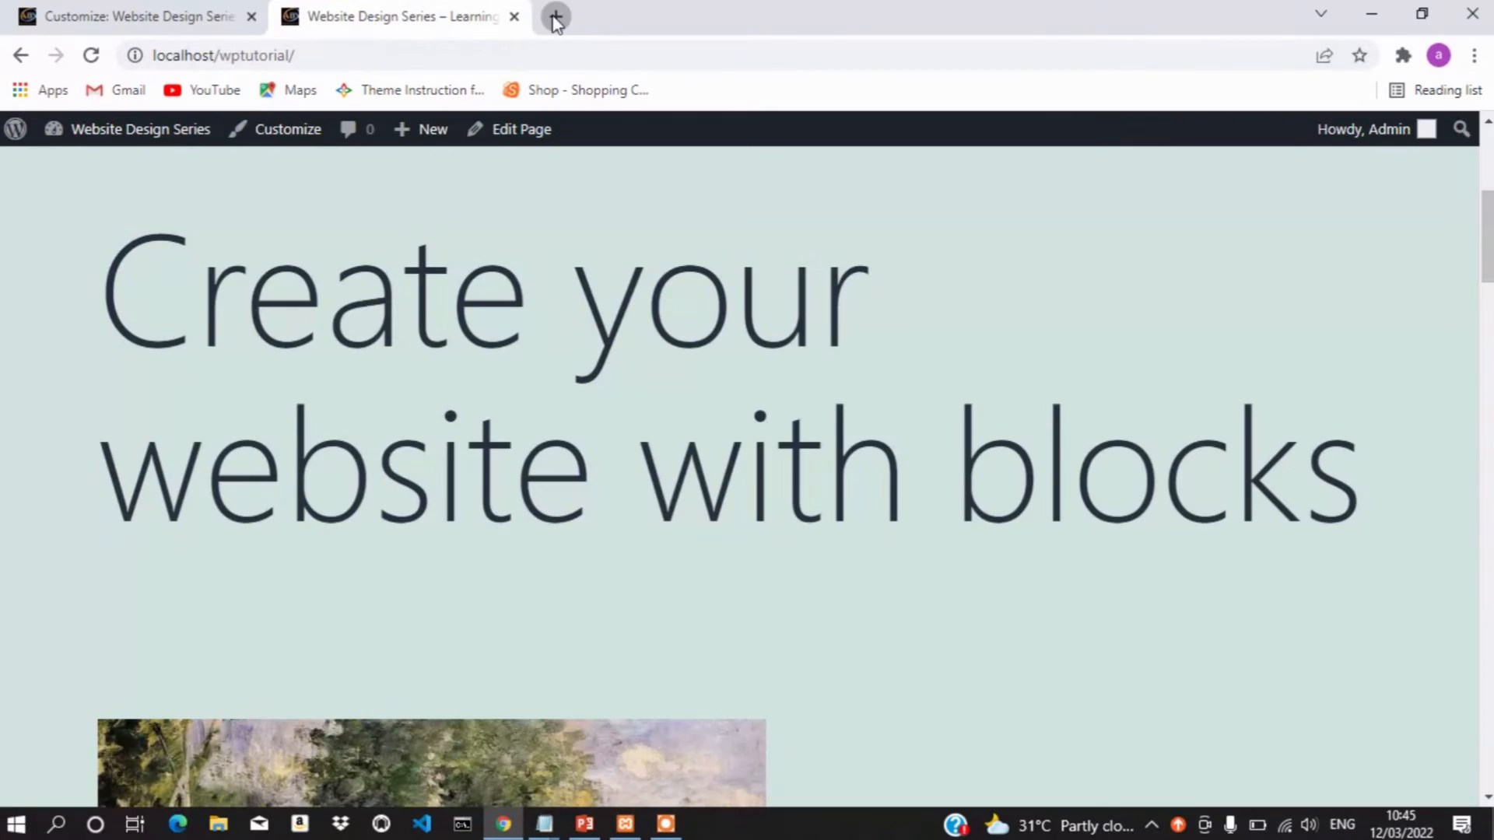
In a new tab, search Google for 'background pictures for website'
{"action": "left_click", "coordinate": [554, 16]}
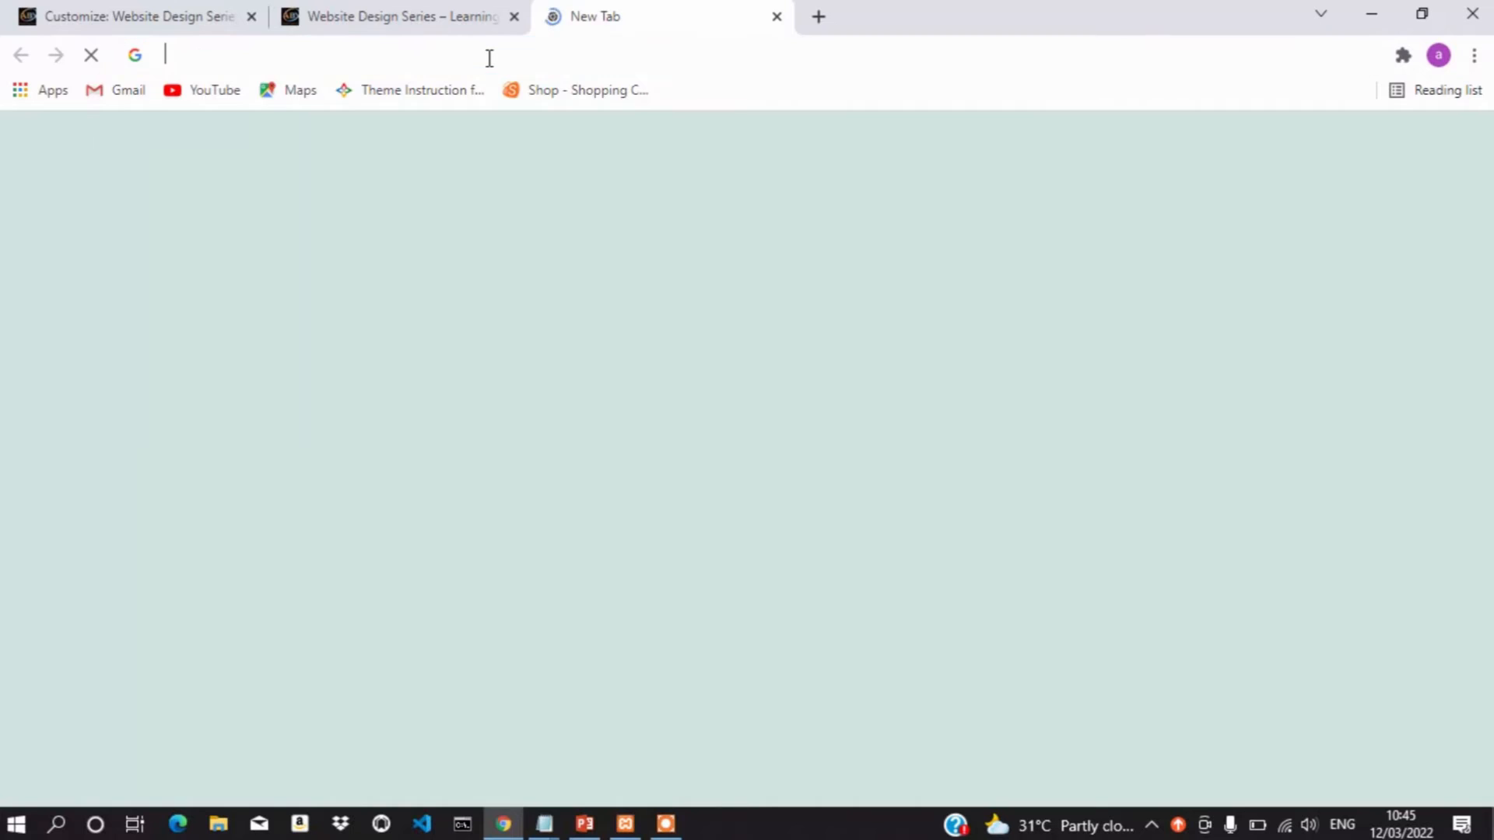
{"action": "left_click", "coordinate": [489, 57]}
{"action": "type", "text": "bag"}
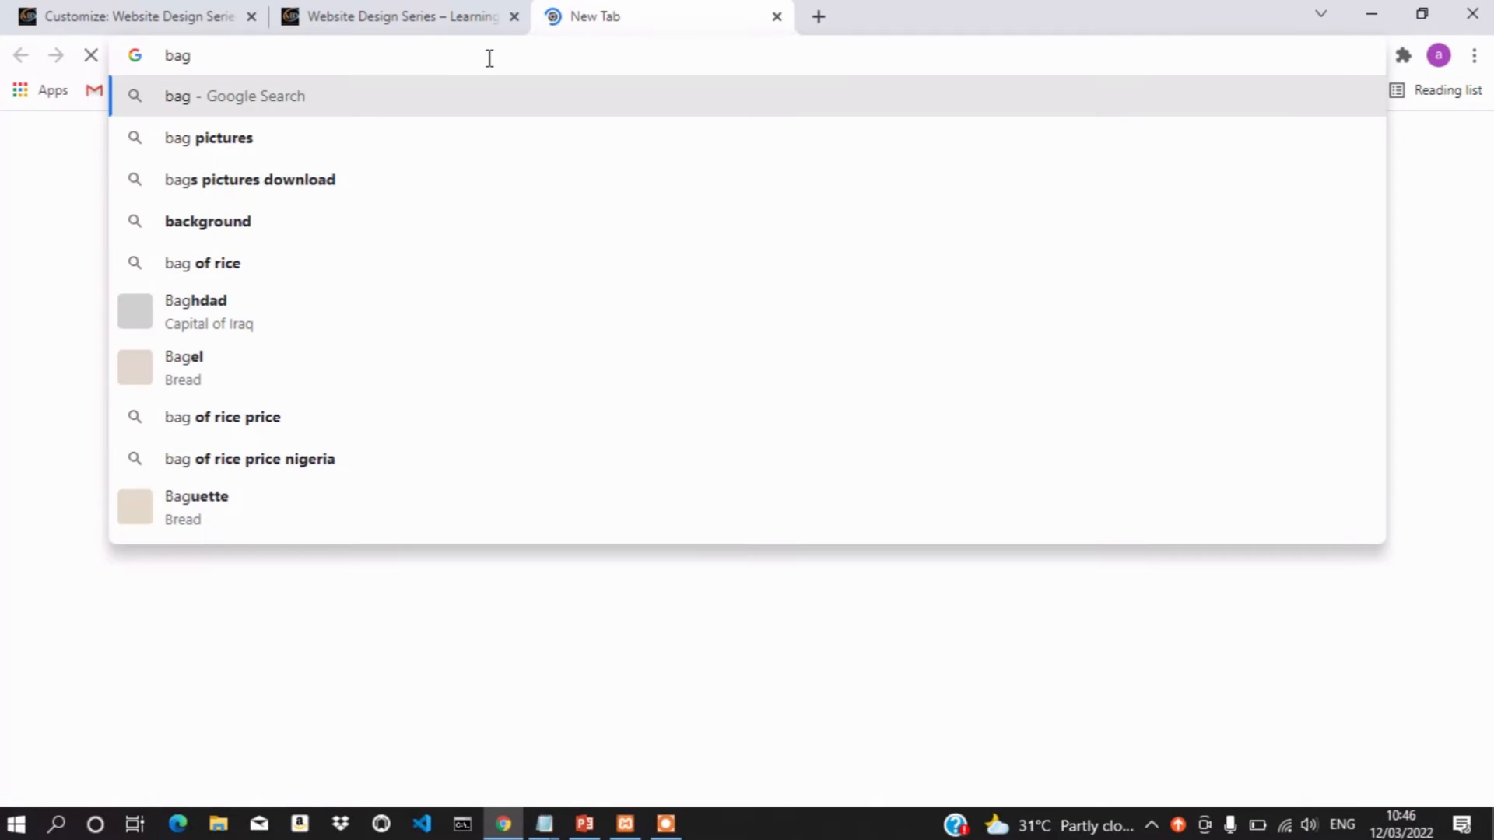
{"action": "key", "text": "BackSpace"}
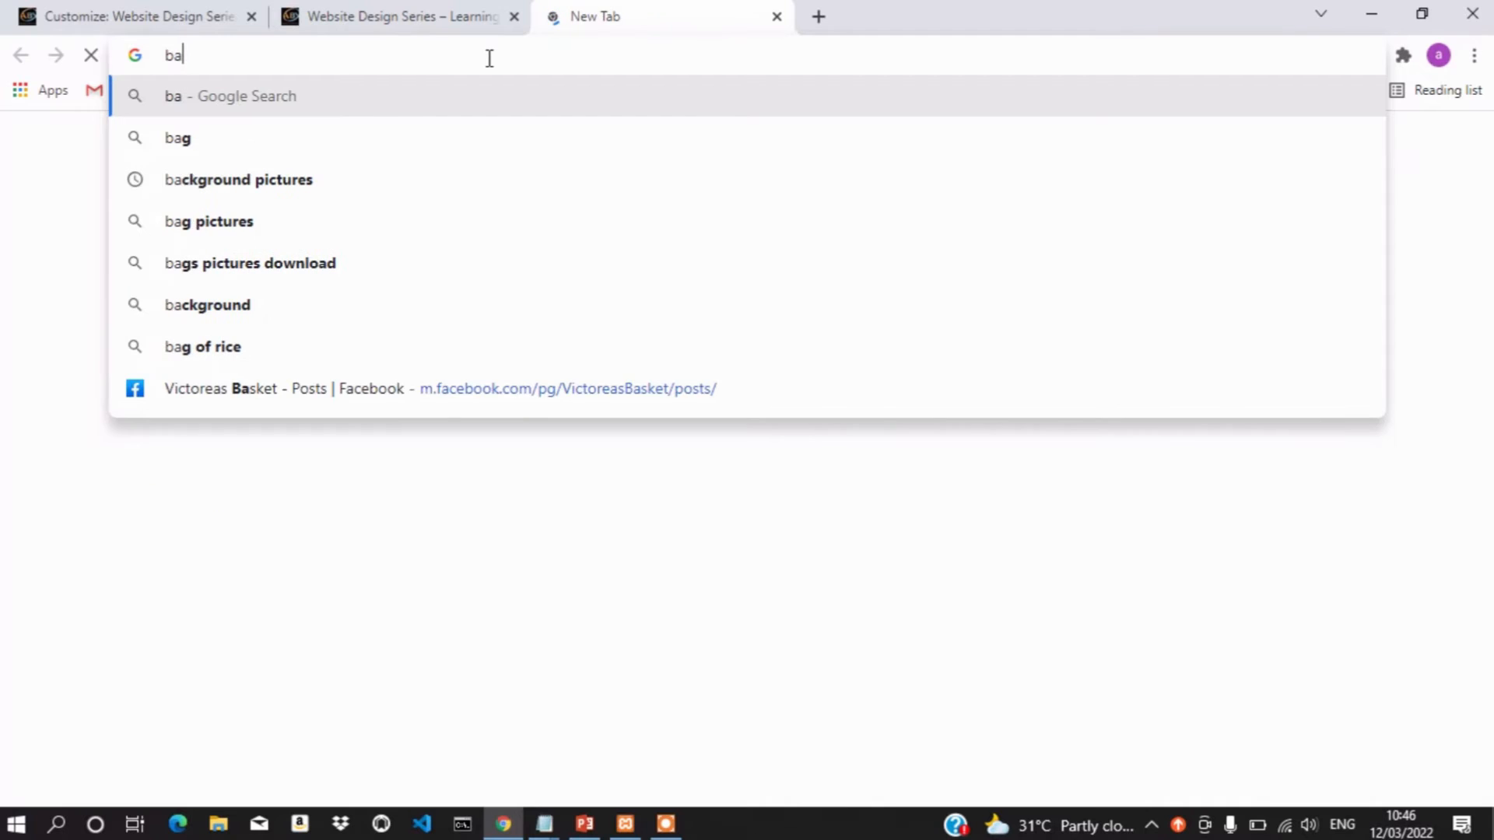
{"action": "type", "text": "ck"}
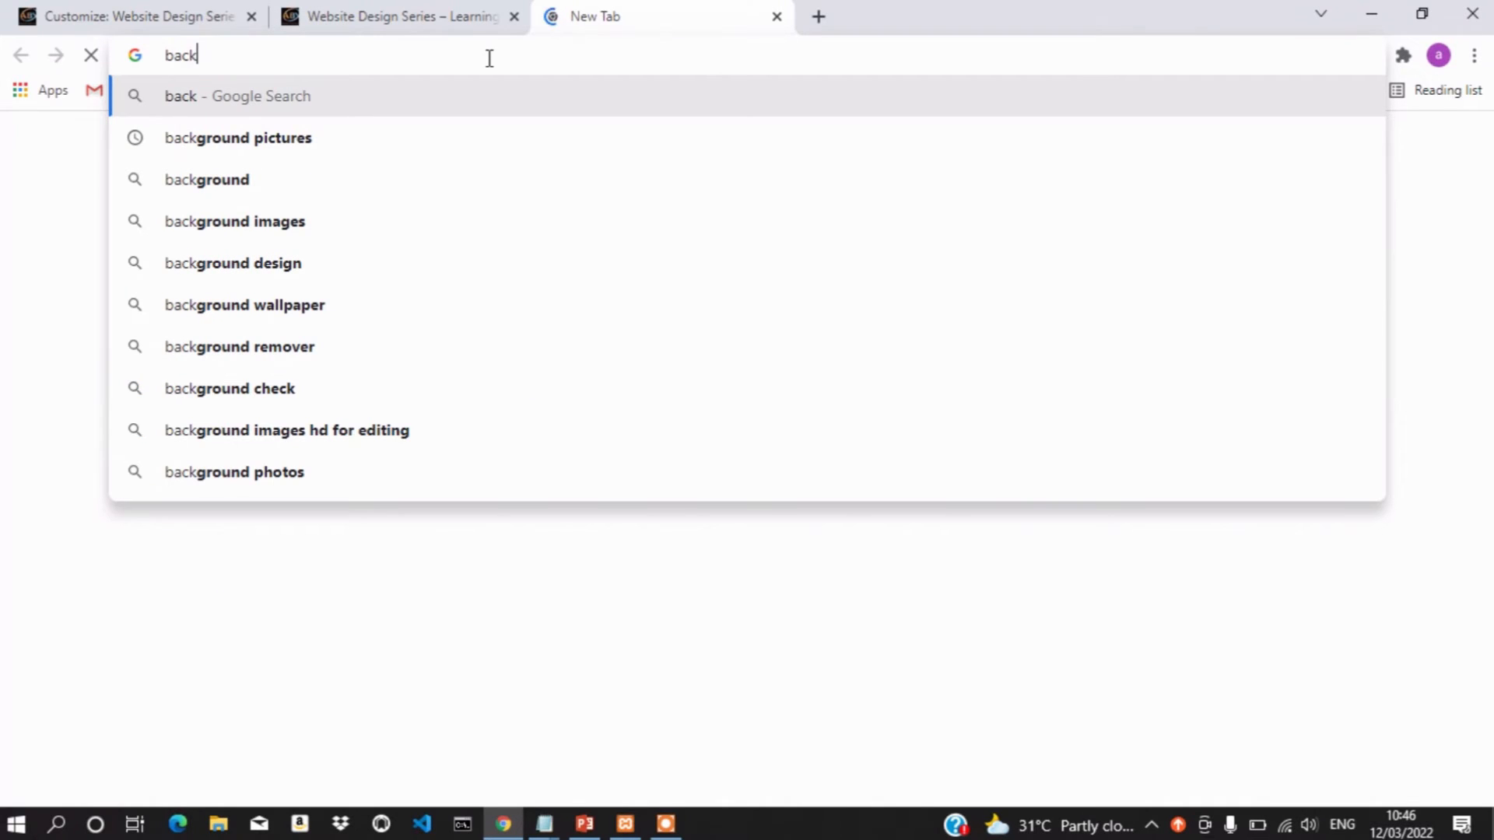
{"action": "key", "text": "Down"}
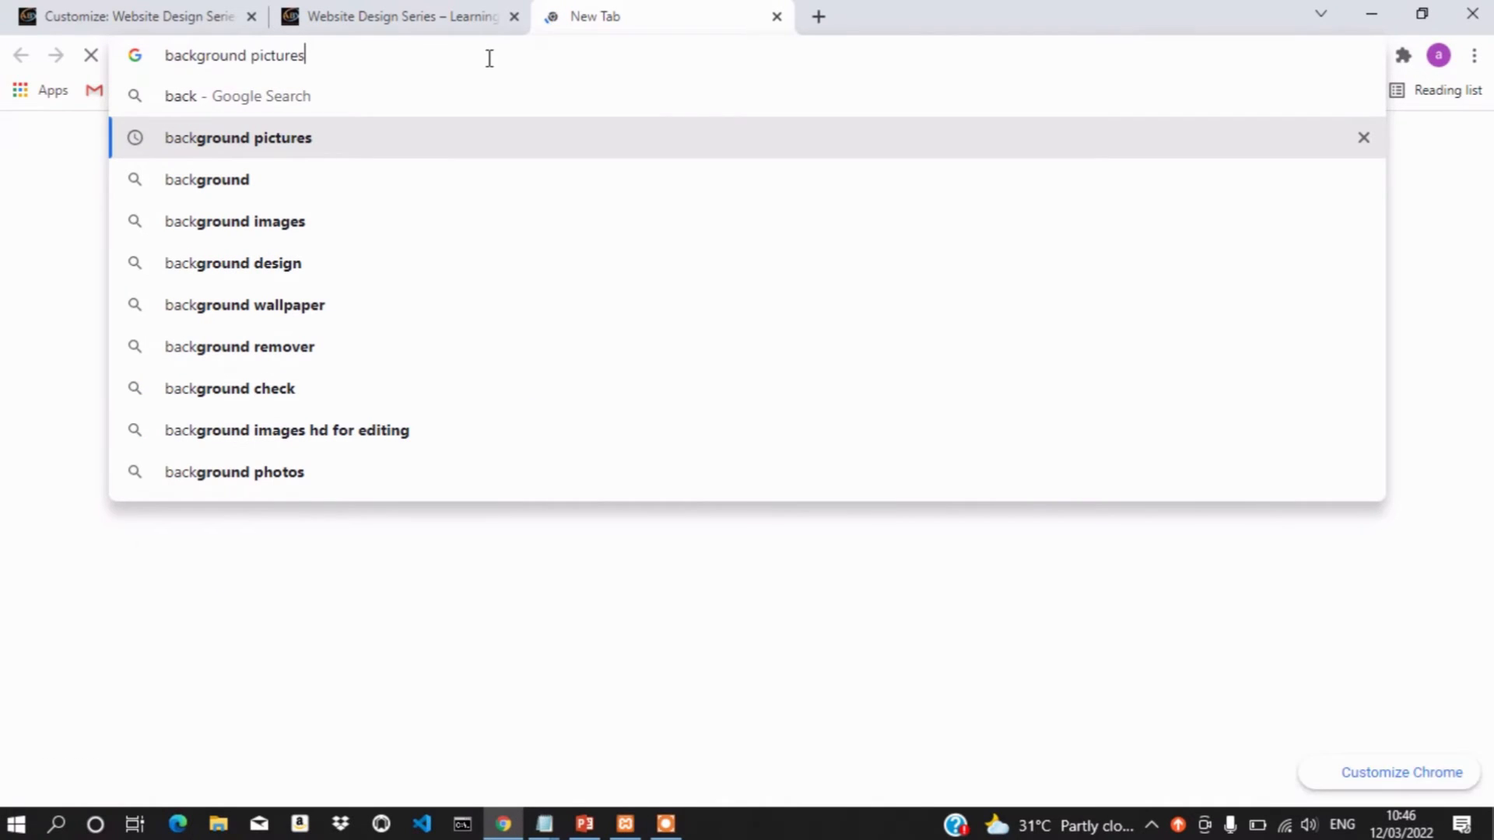
{"action": "type", "text": "for"}
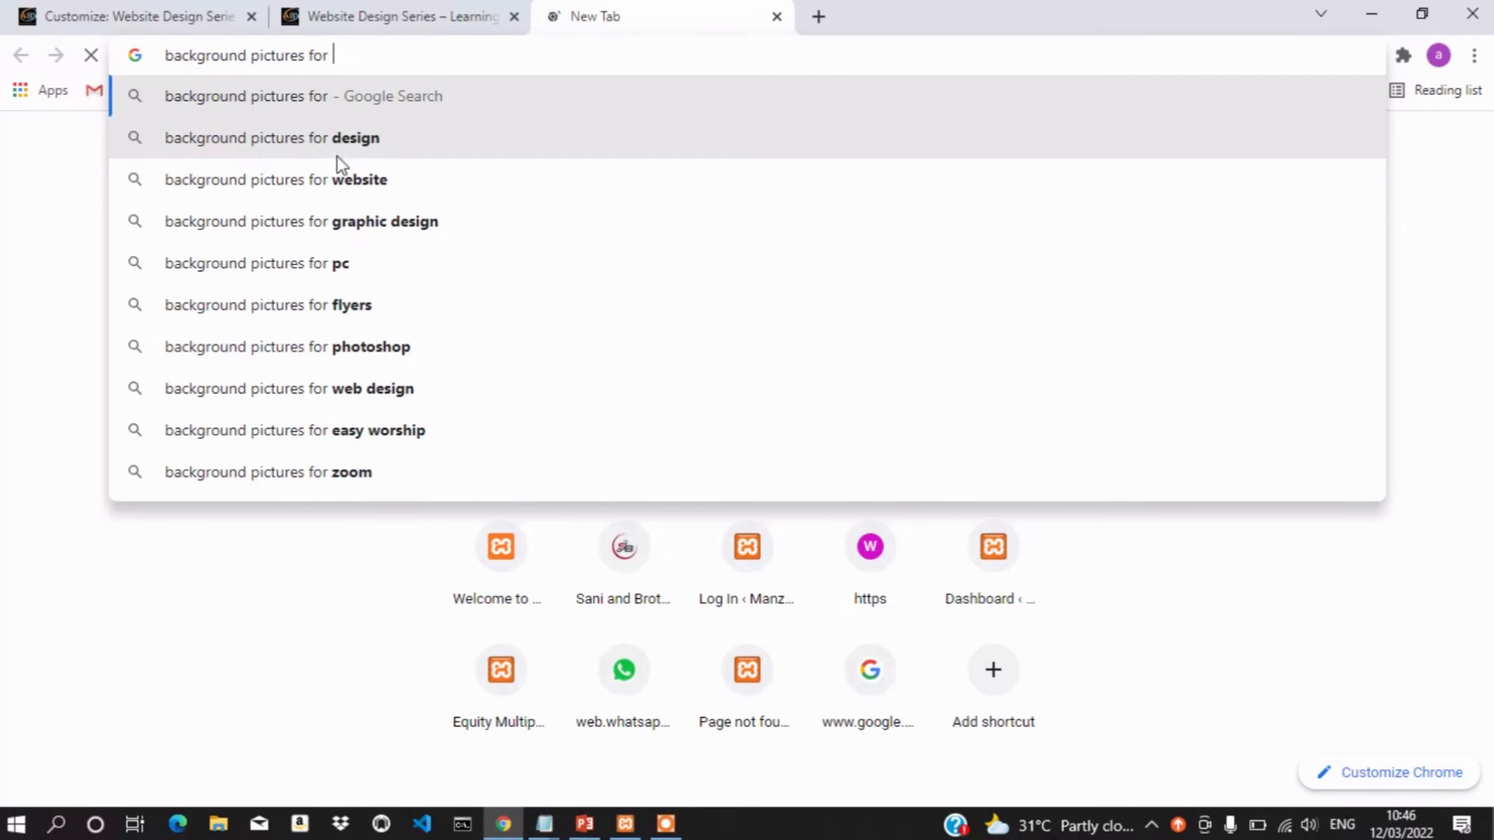
{"action": "key", "text": "Down"}
{"action": "key", "text": "Down"}
{"action": "key", "text": "Return"}
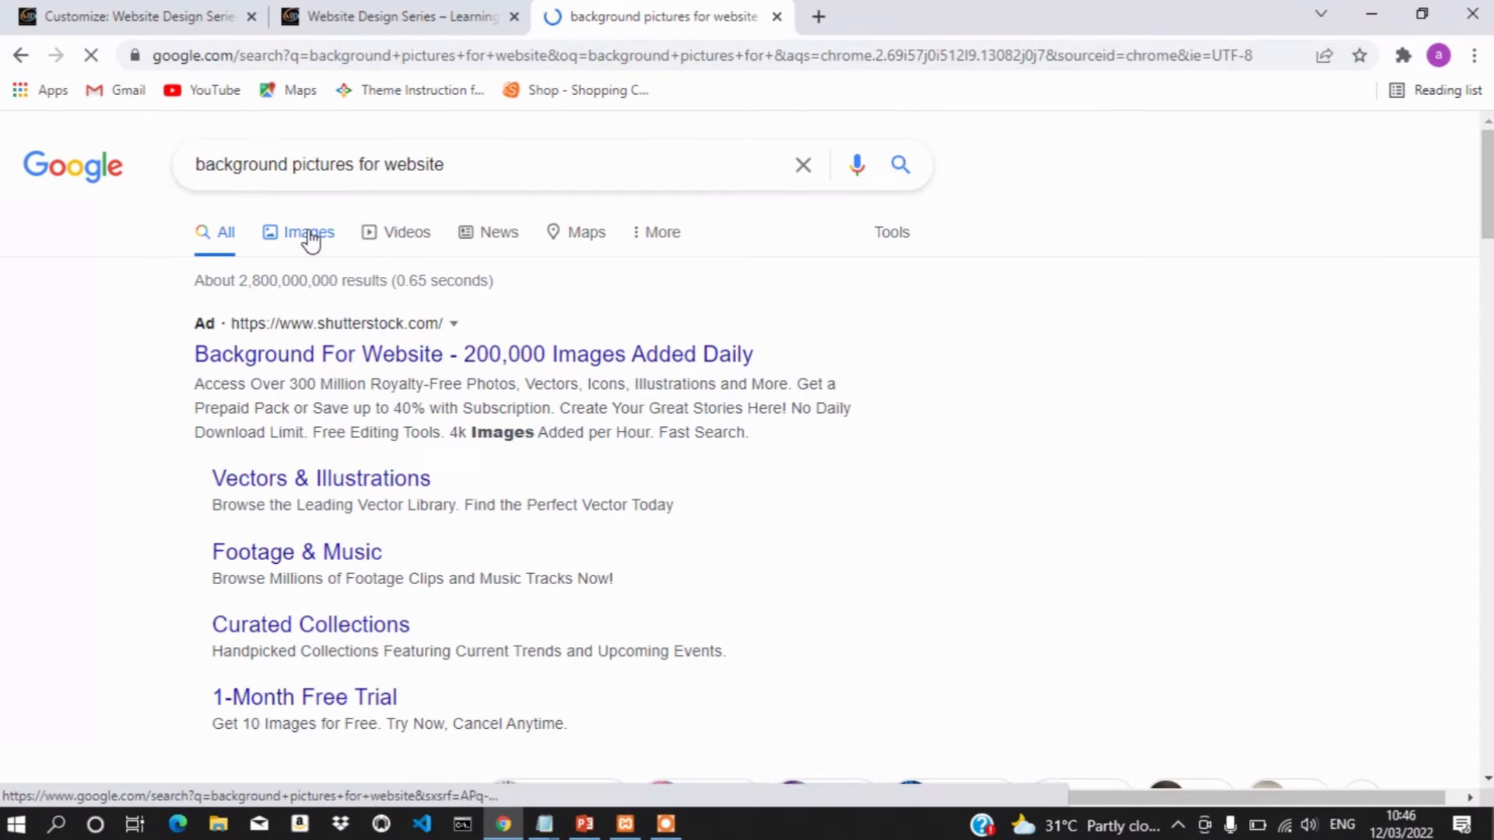
Browse the Google Images results and preview the pink-and-blue gradient background
{"action": "left_click", "coordinate": [310, 233]}
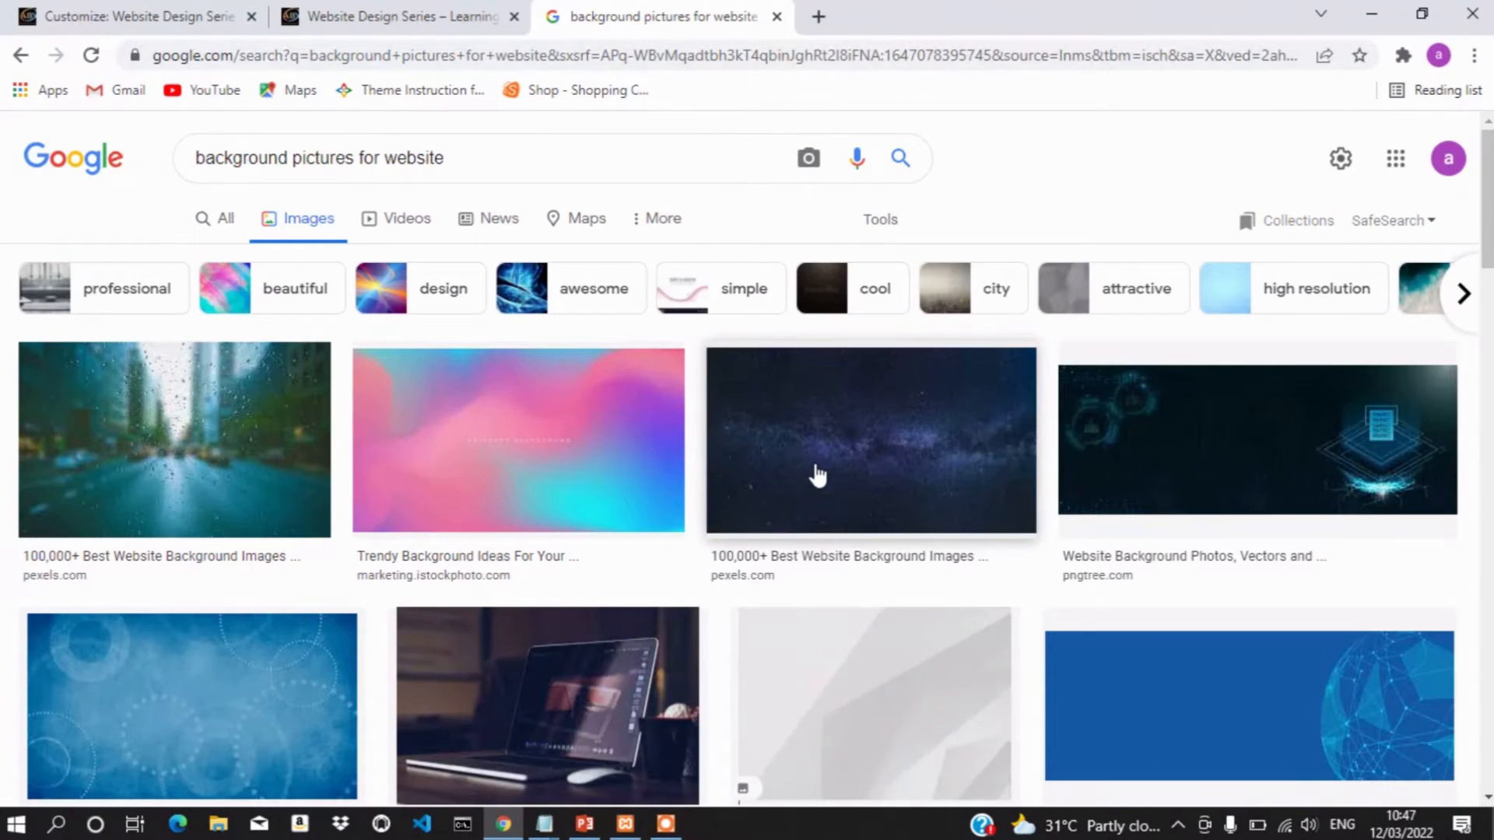
{"action": "scroll", "coordinate": [817, 474], "scroll_direction": "down", "scroll_amount": 8}
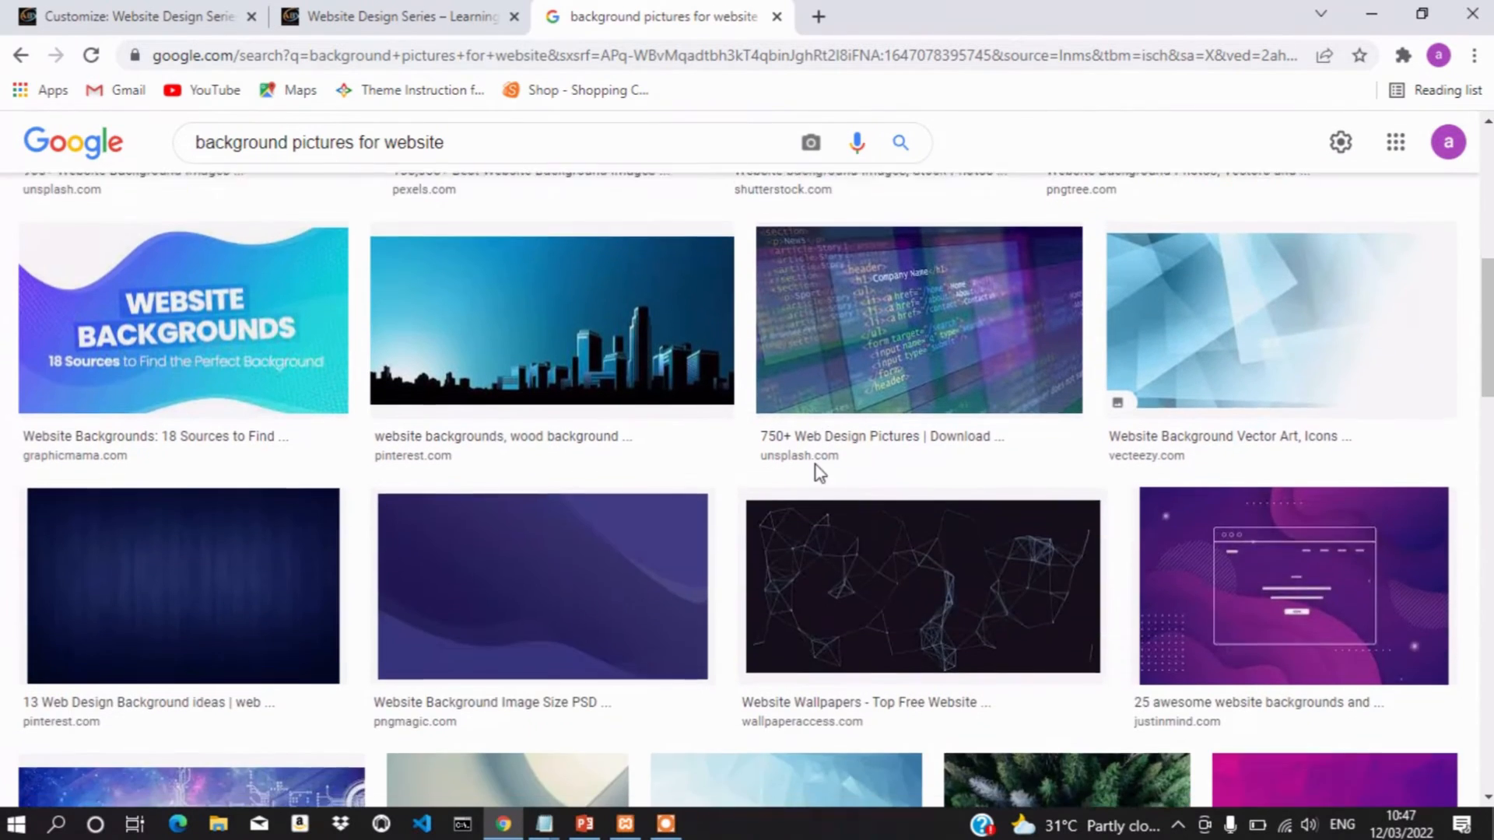
{"action": "scroll", "coordinate": [819, 472], "scroll_direction": "up", "scroll_amount": 5}
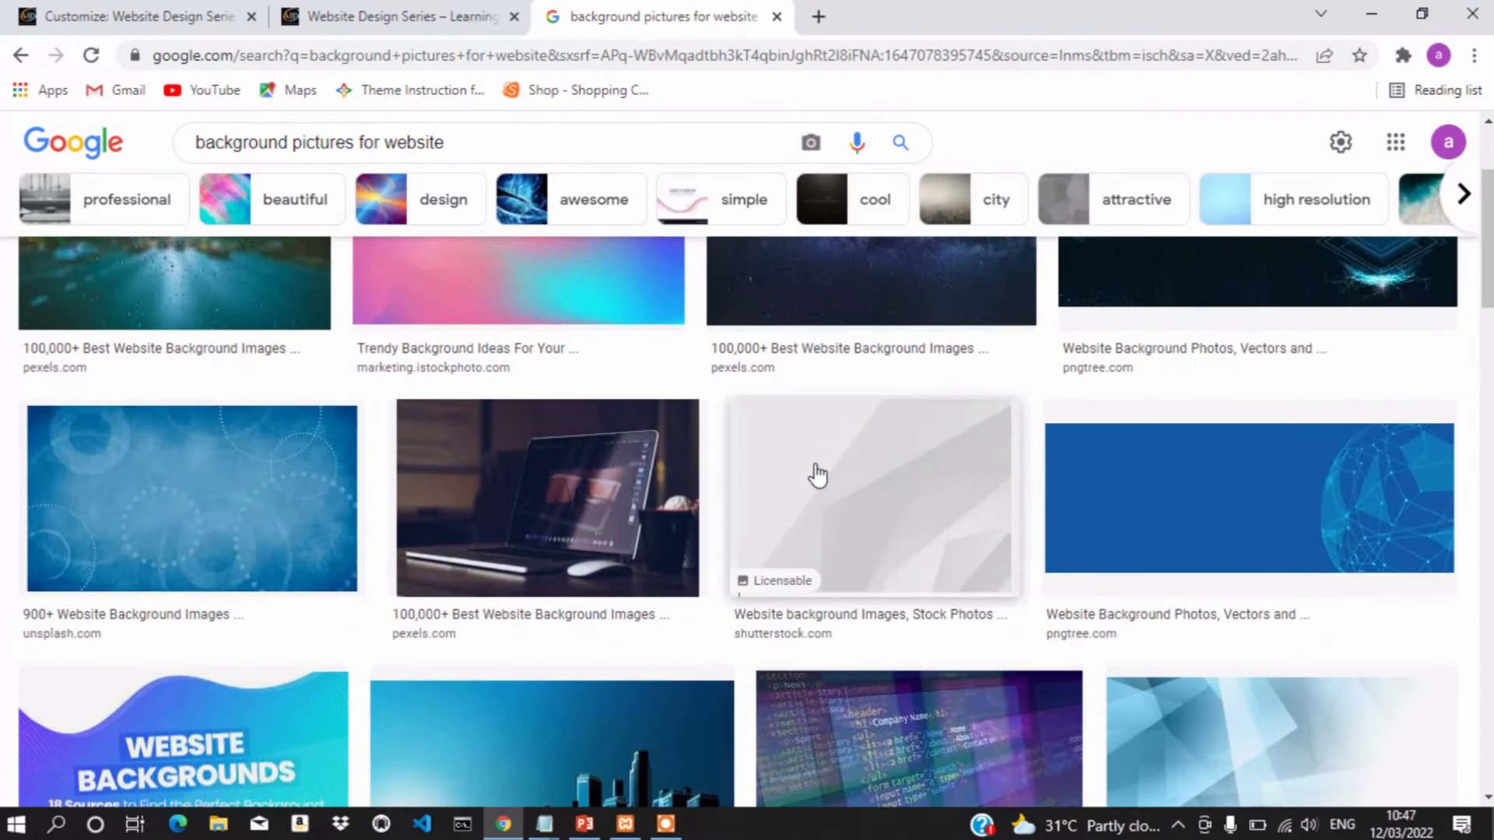
{"action": "scroll", "coordinate": [817, 475], "scroll_direction": "up", "scroll_amount": 2}
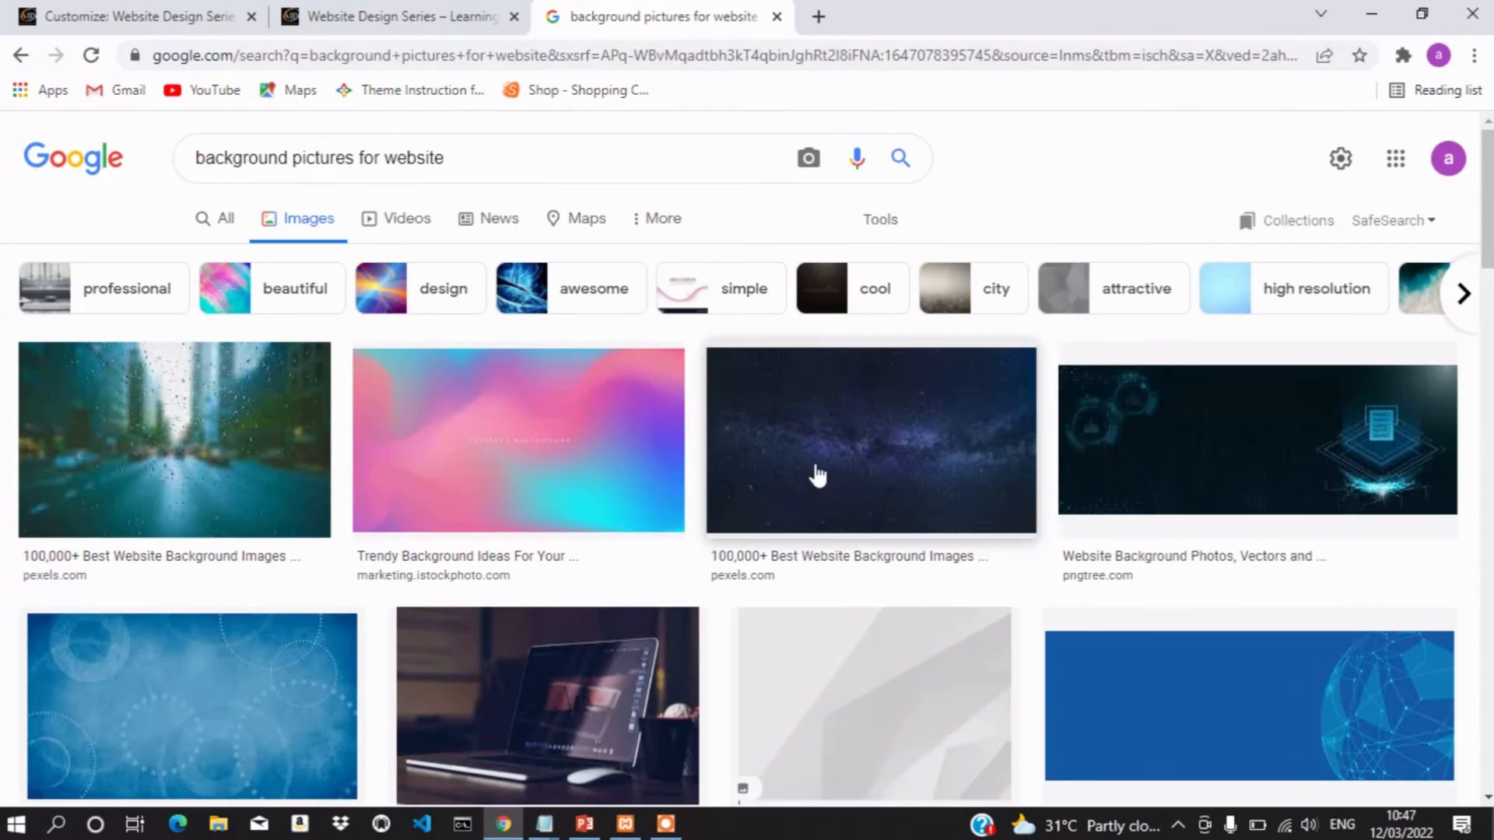
{"action": "left_click", "coordinate": [555, 436]}
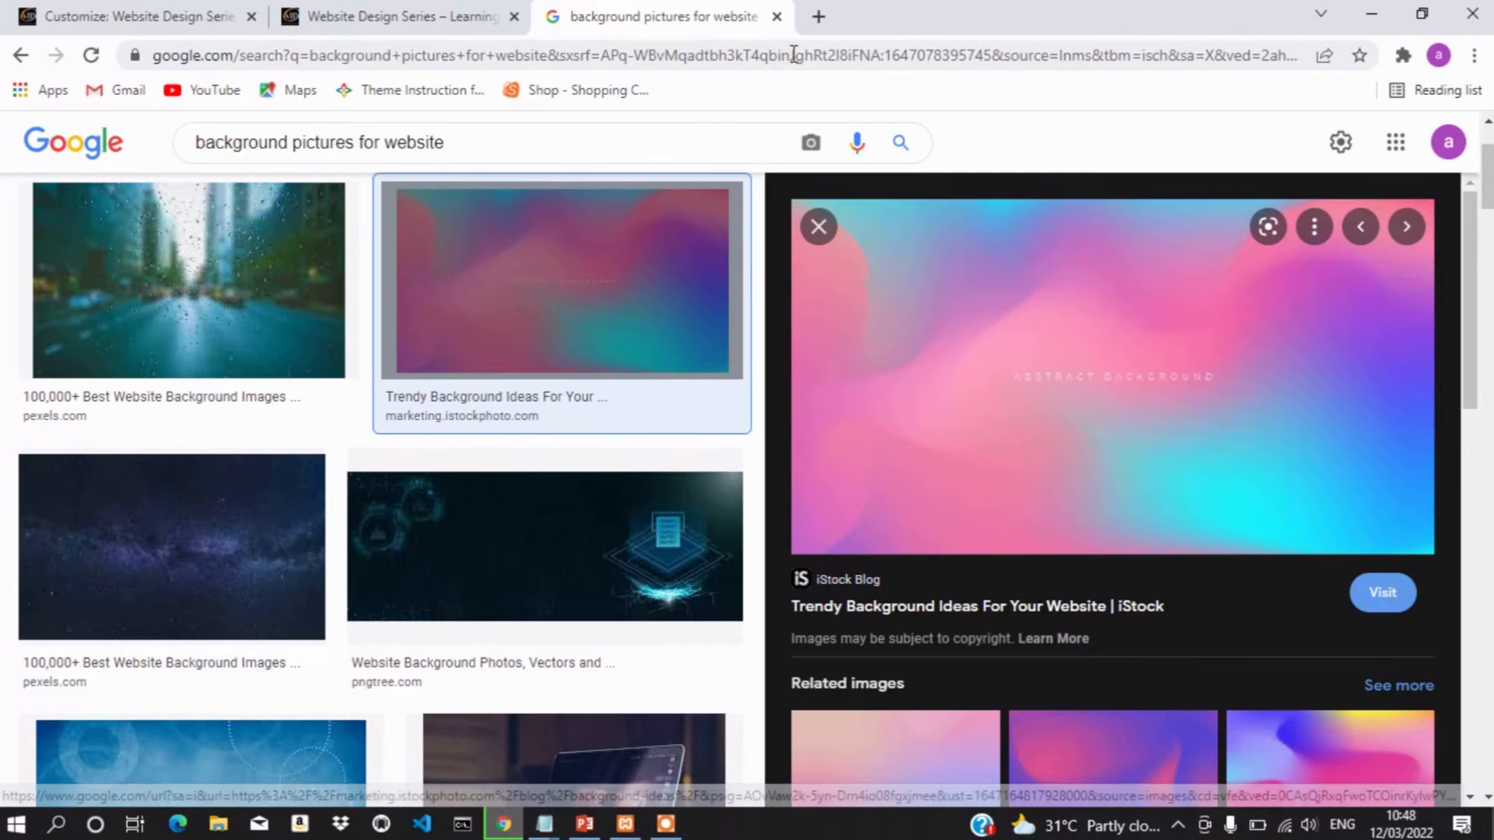
{"action": "left_click", "coordinate": [819, 17]}
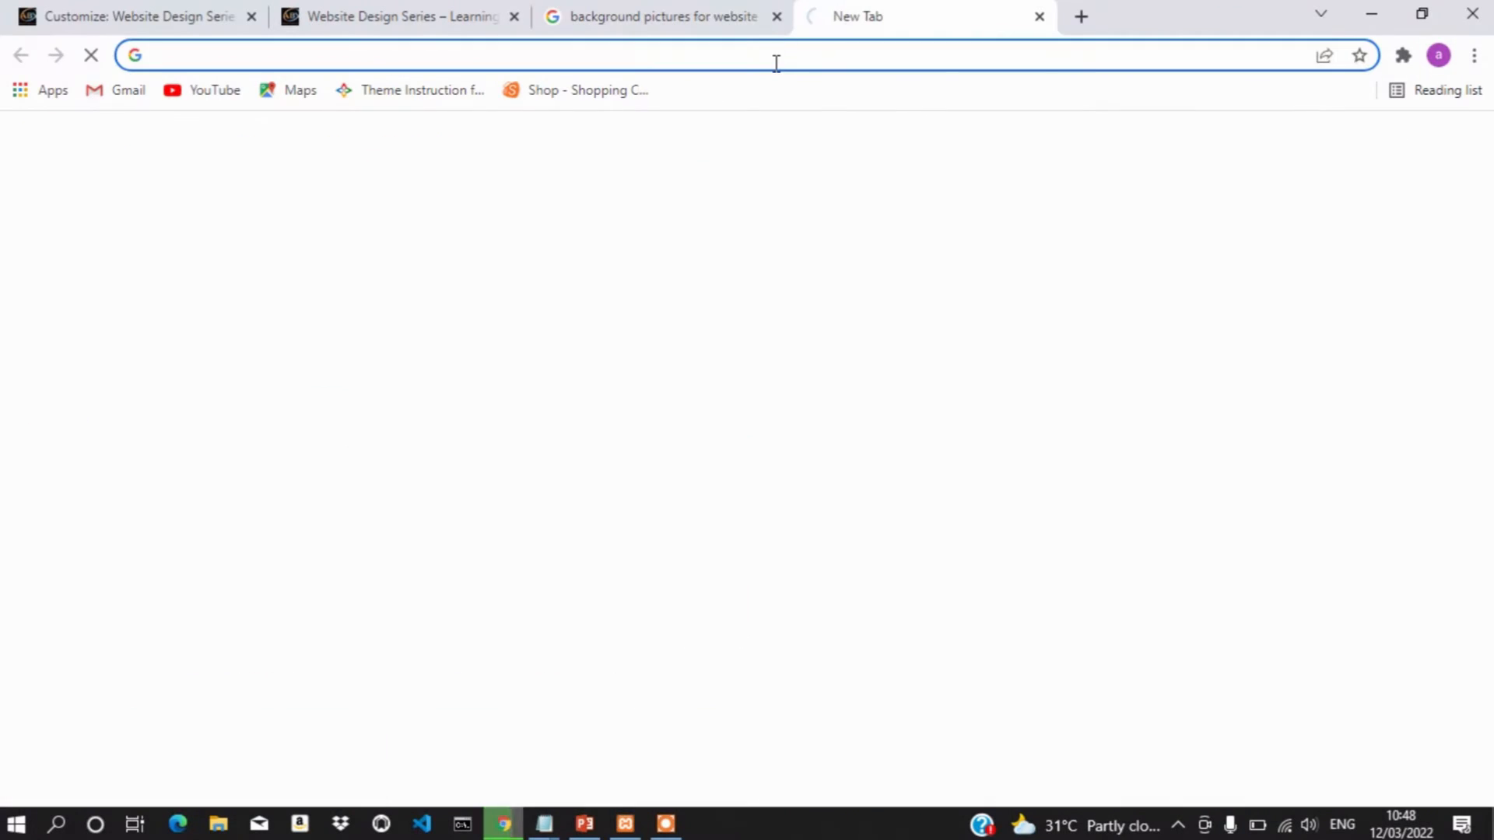
Search Google for 'royalty free pictures' and scroll through the results
{"action": "type", "text": "ro"}
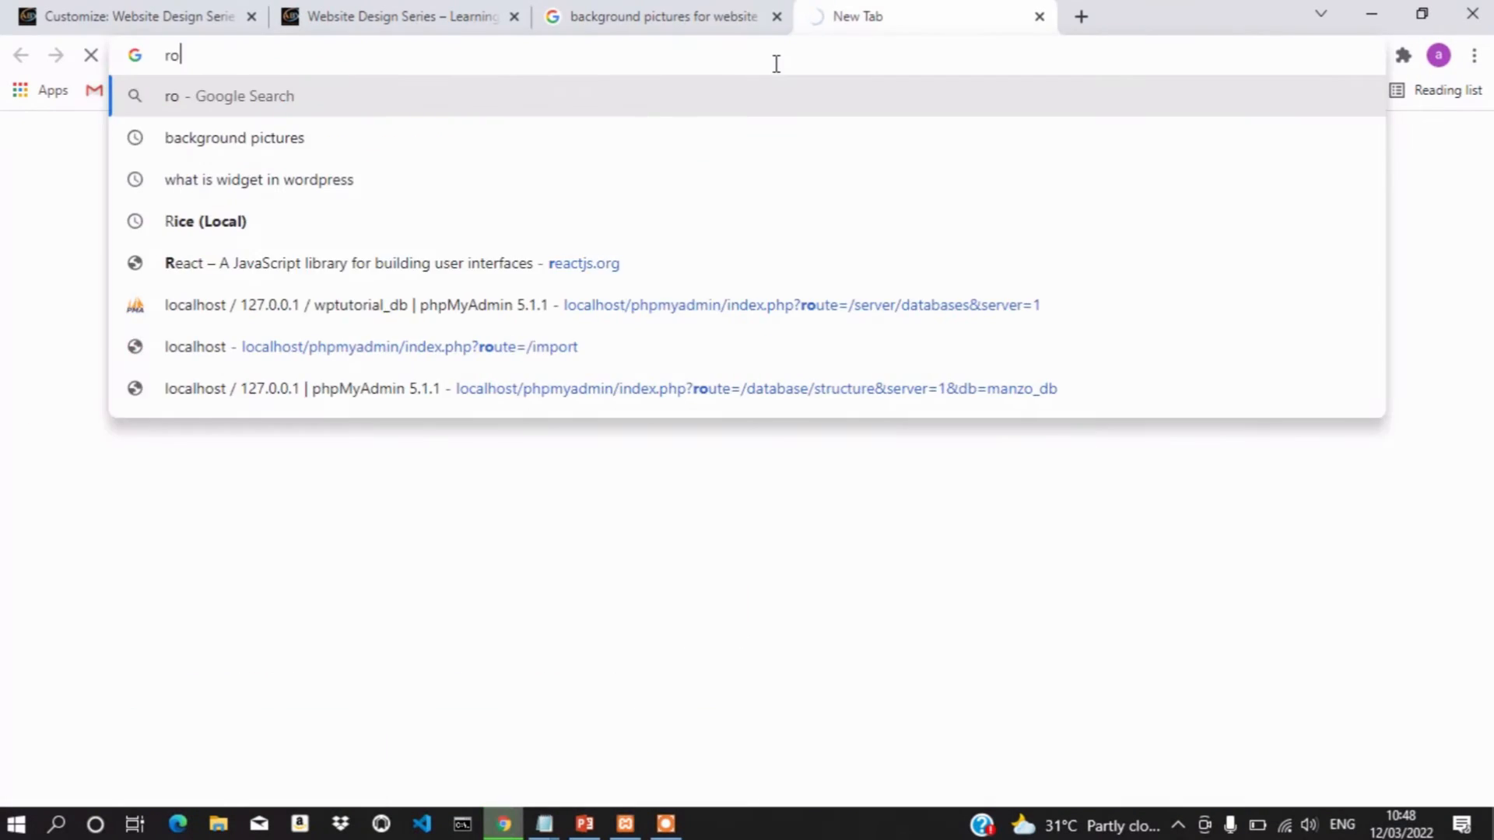
{"action": "type", "text": "yalty"}
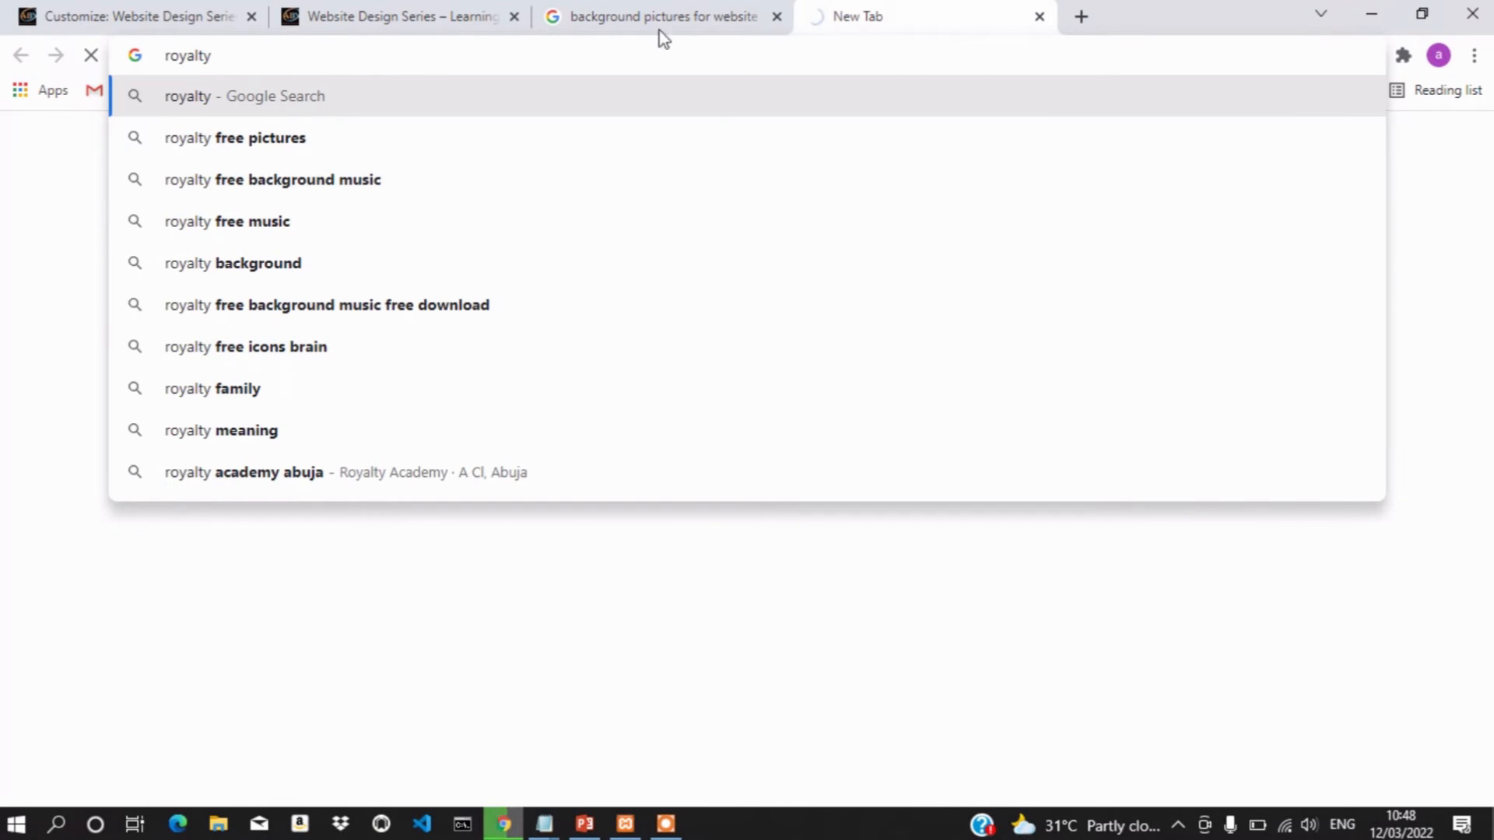
{"action": "left_click", "coordinate": [281, 142]}
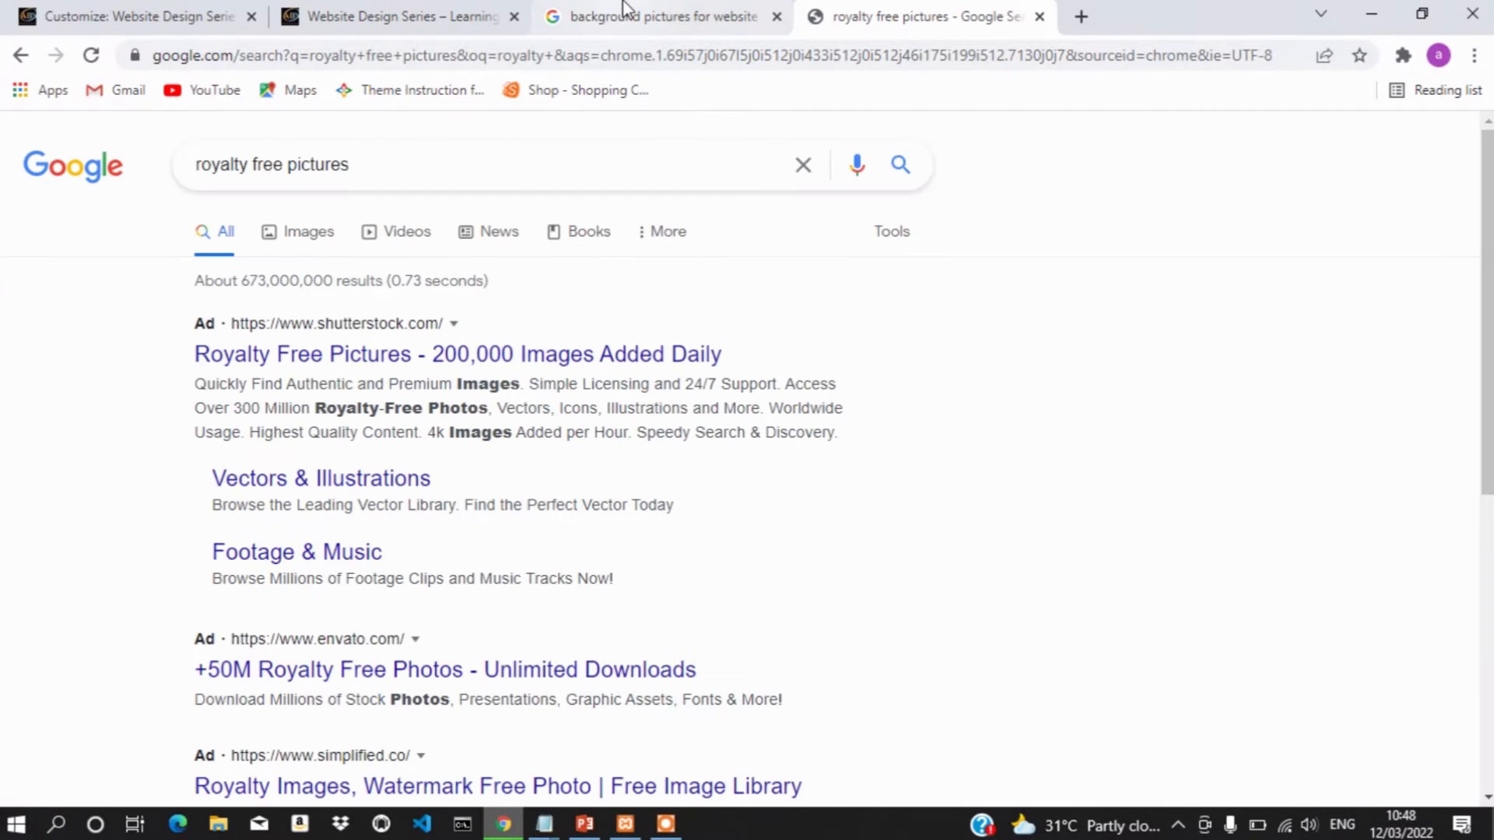
{"action": "left_click", "coordinate": [624, 14]}
{"action": "left_click", "coordinate": [819, 15]}
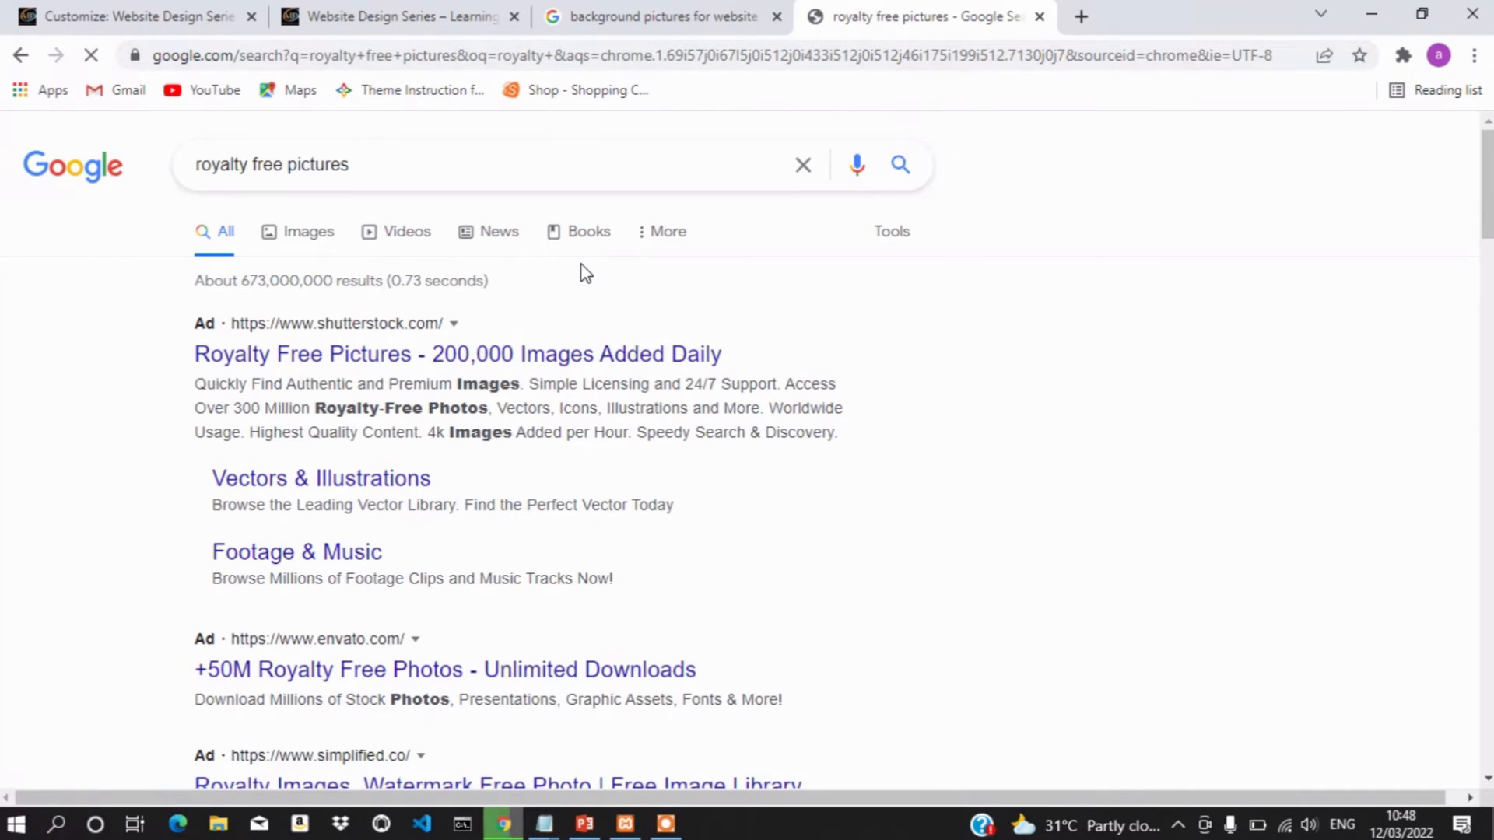
{"action": "scroll", "coordinate": [670, 532], "scroll_direction": "down", "scroll_amount": 1}
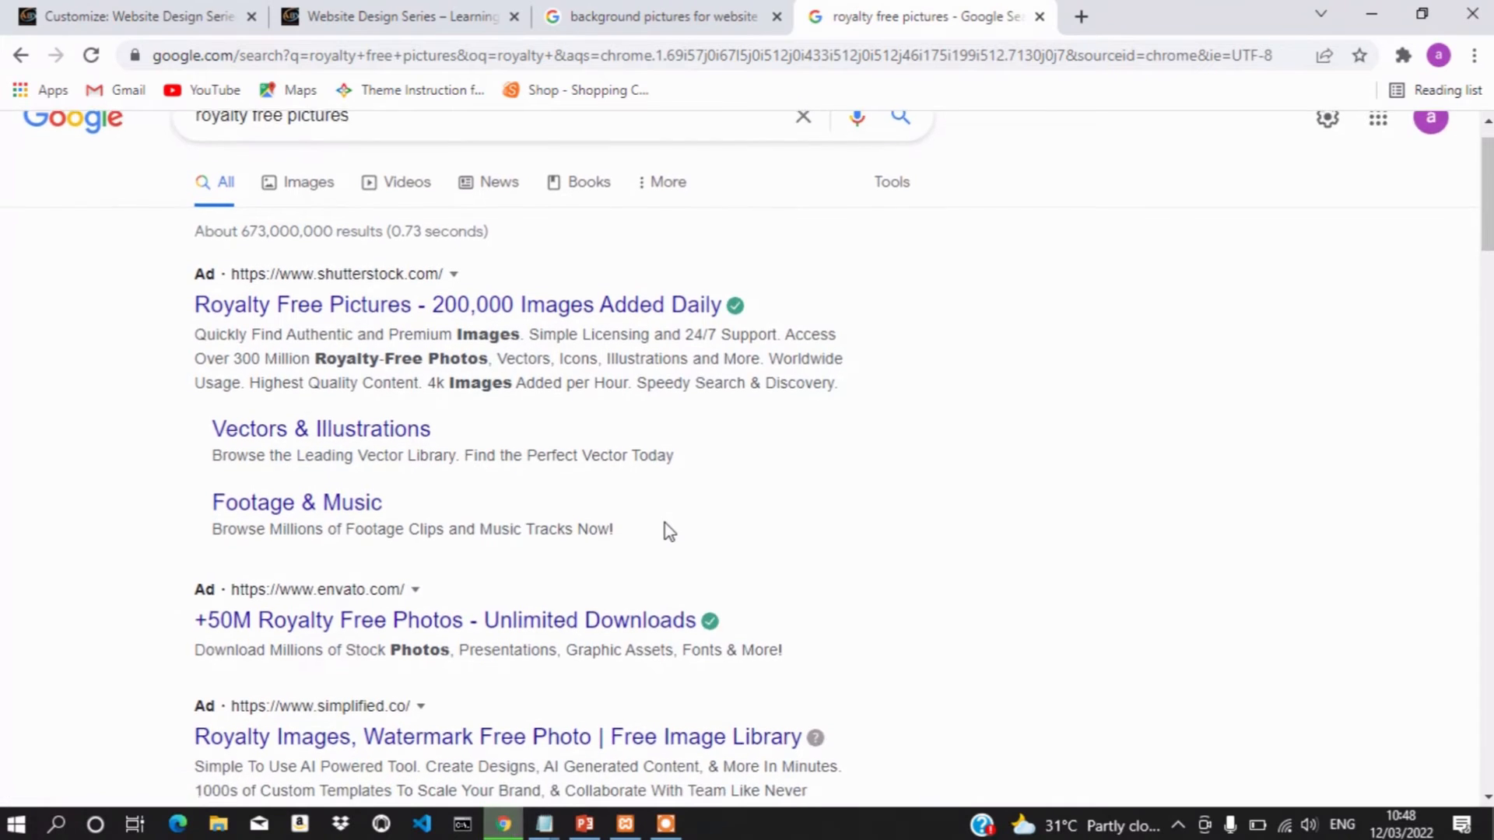
{"action": "scroll", "coordinate": [669, 532], "scroll_direction": "down", "scroll_amount": 1}
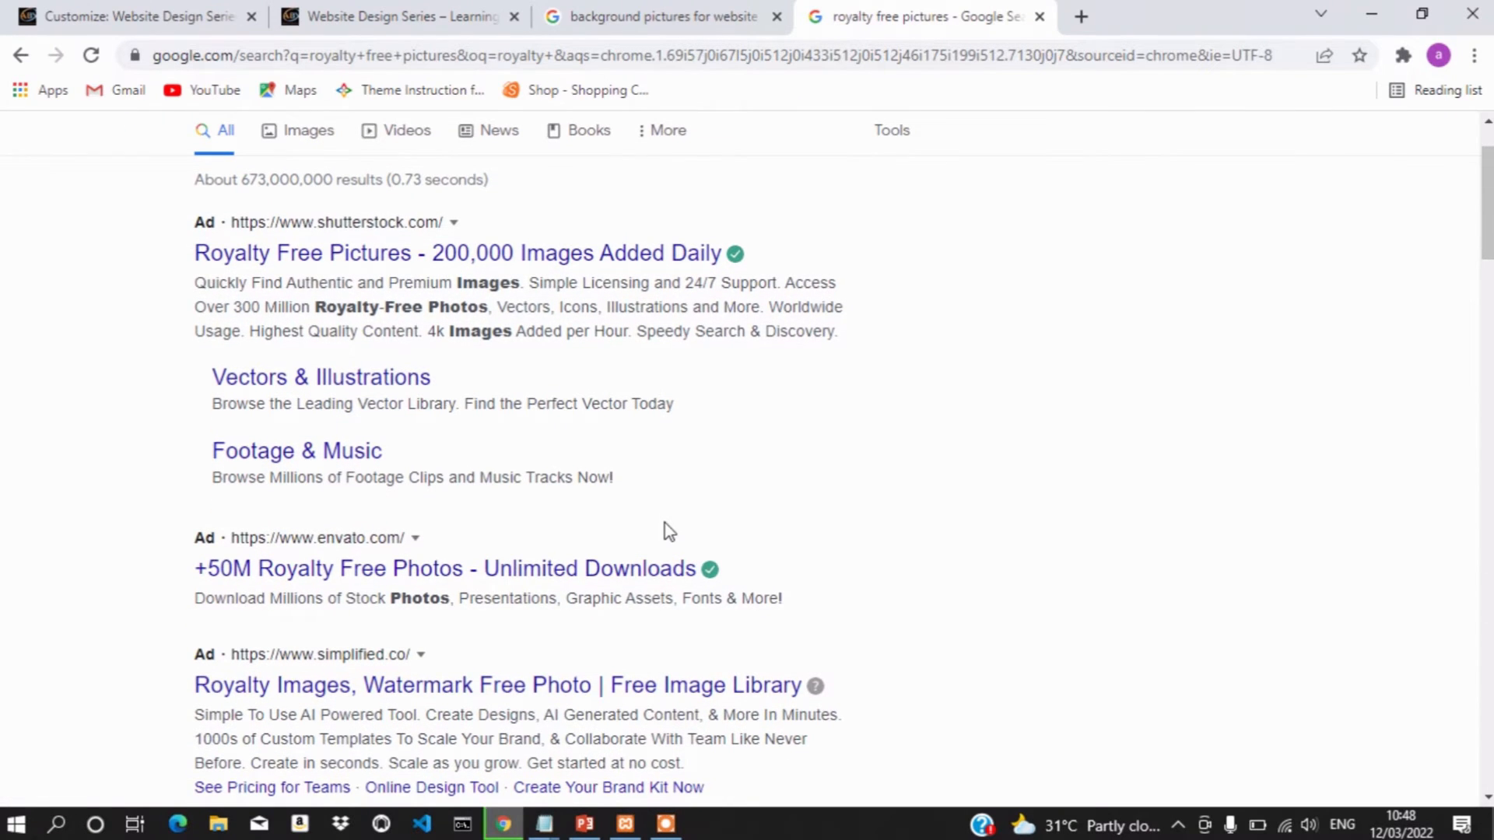
{"action": "scroll", "coordinate": [670, 532], "scroll_direction": "down", "scroll_amount": 2}
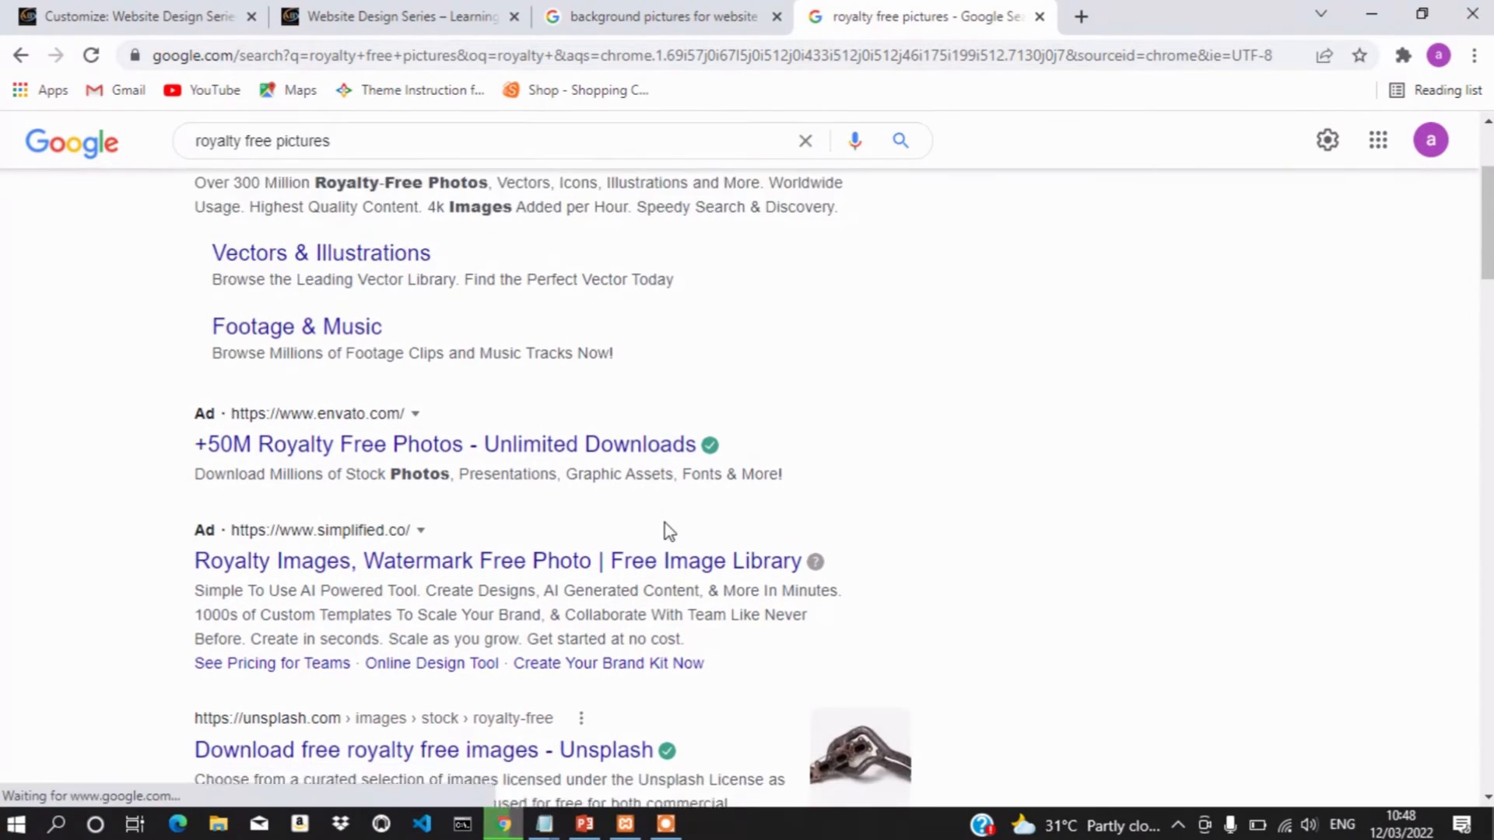
{"action": "scroll", "coordinate": [669, 531], "scroll_direction": "down", "scroll_amount": 4}
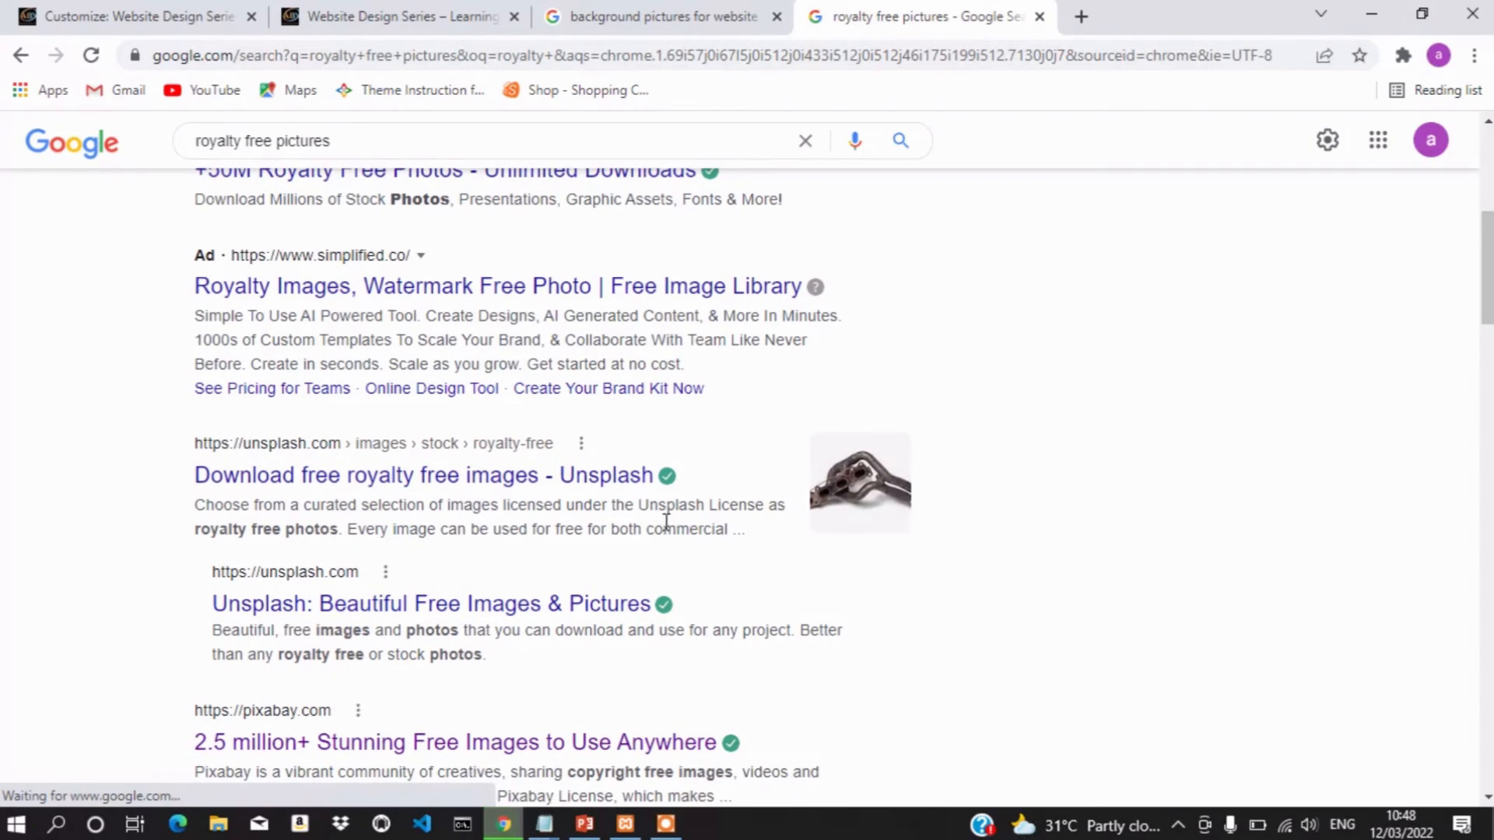
Open the Unsplash, Pixabay and Pexels results in their own new tabs
{"action": "right_click", "coordinate": [341, 481]}
{"action": "key", "text": "Escape"}
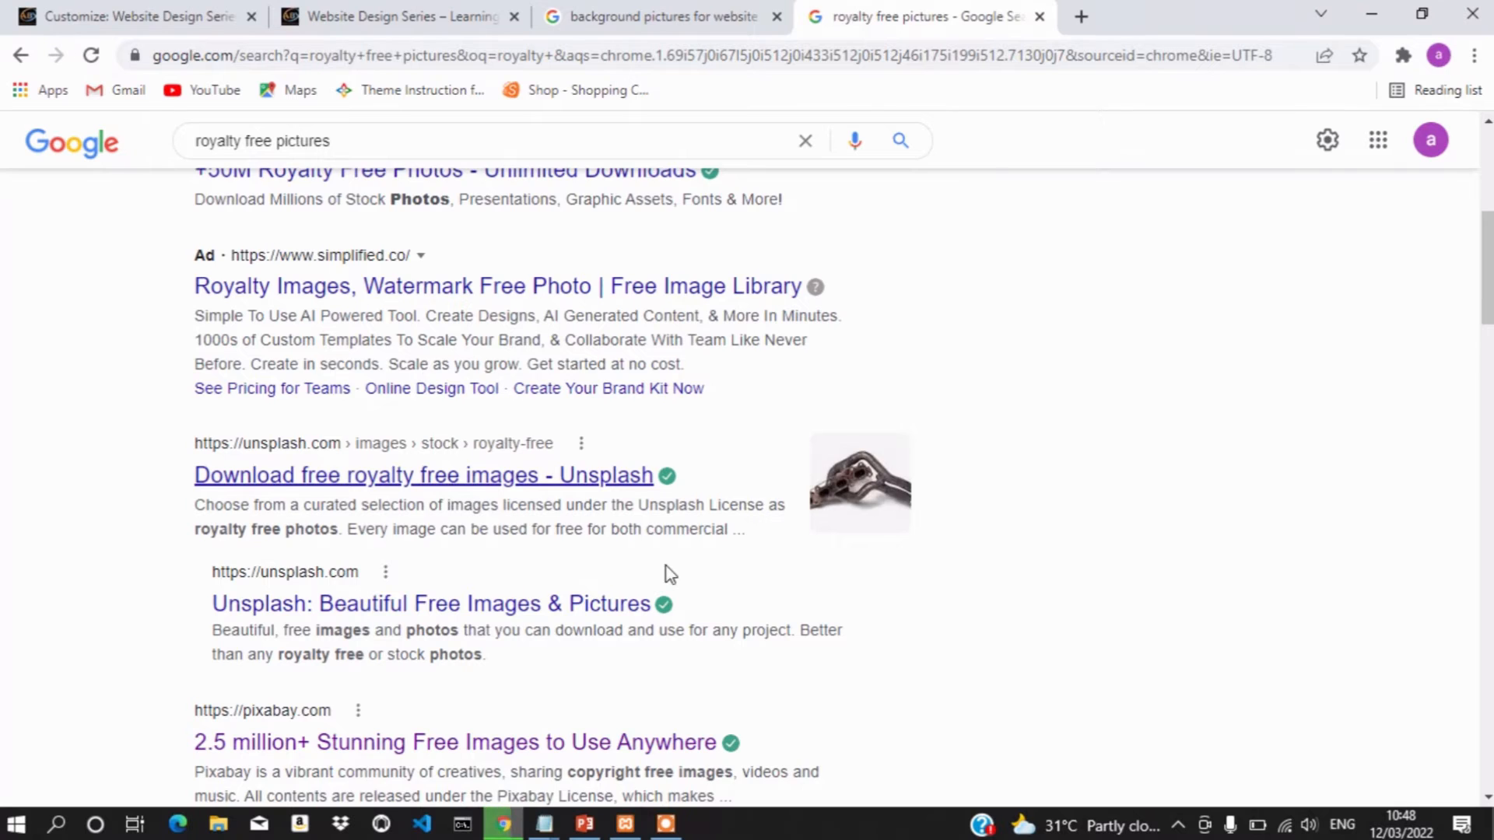
{"action": "scroll", "coordinate": [669, 574], "scroll_direction": "down", "scroll_amount": 3}
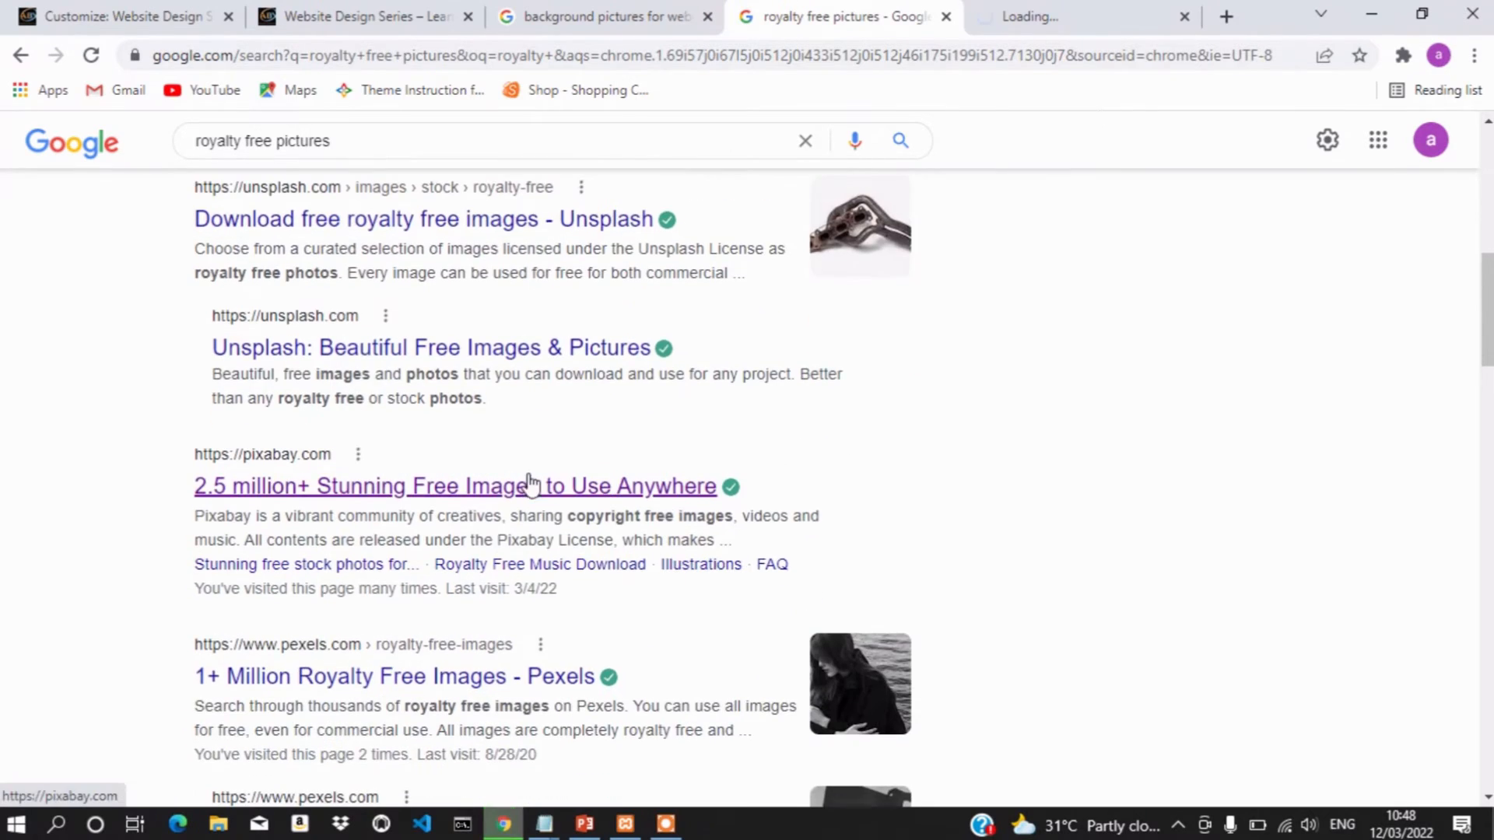
{"action": "right_click", "coordinate": [530, 484]}
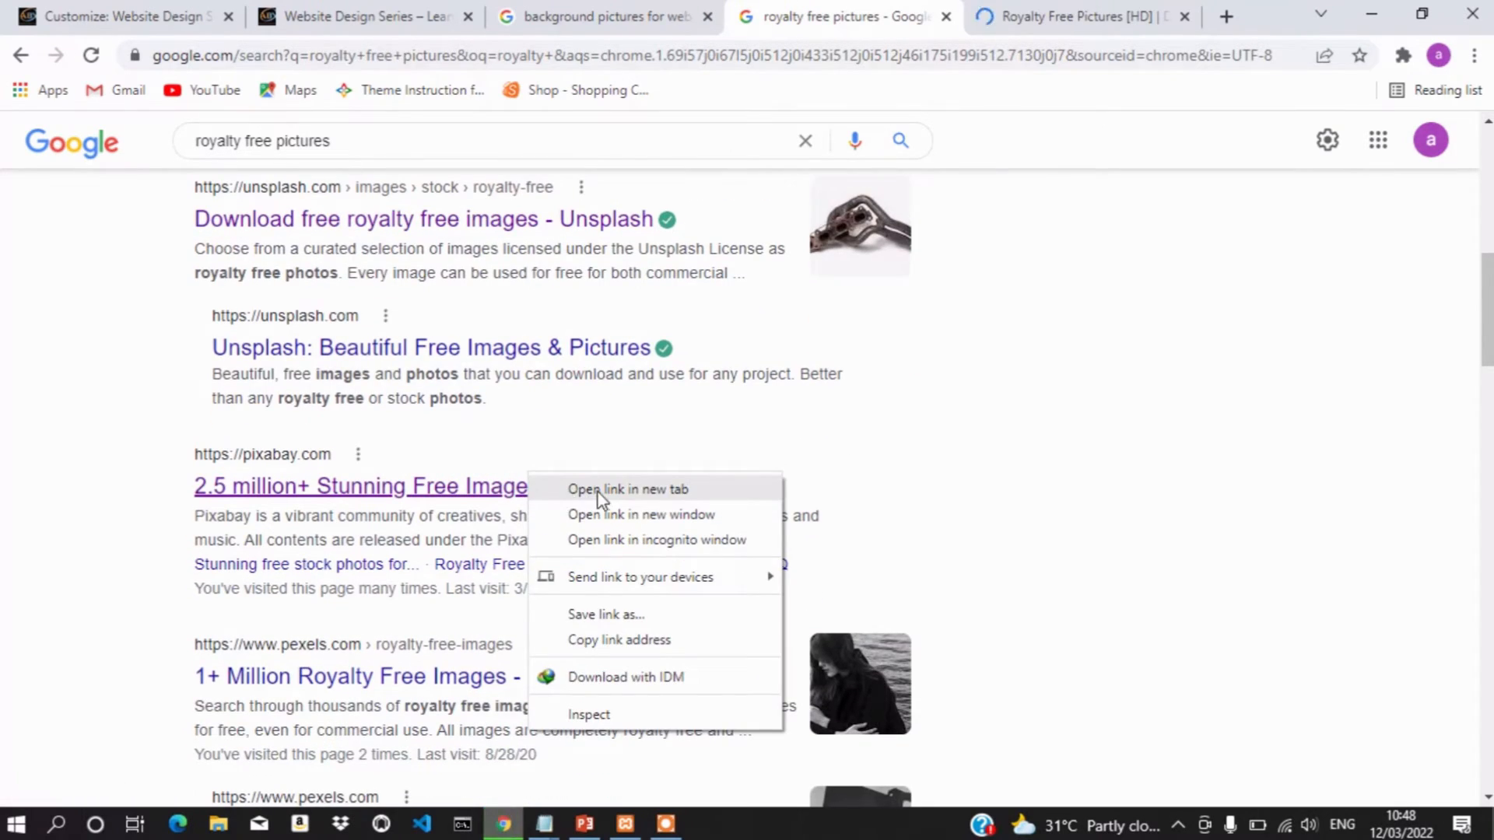
{"action": "left_click", "coordinate": [598, 492]}
{"action": "scroll", "coordinate": [727, 568], "scroll_direction": "down", "scroll_amount": 2}
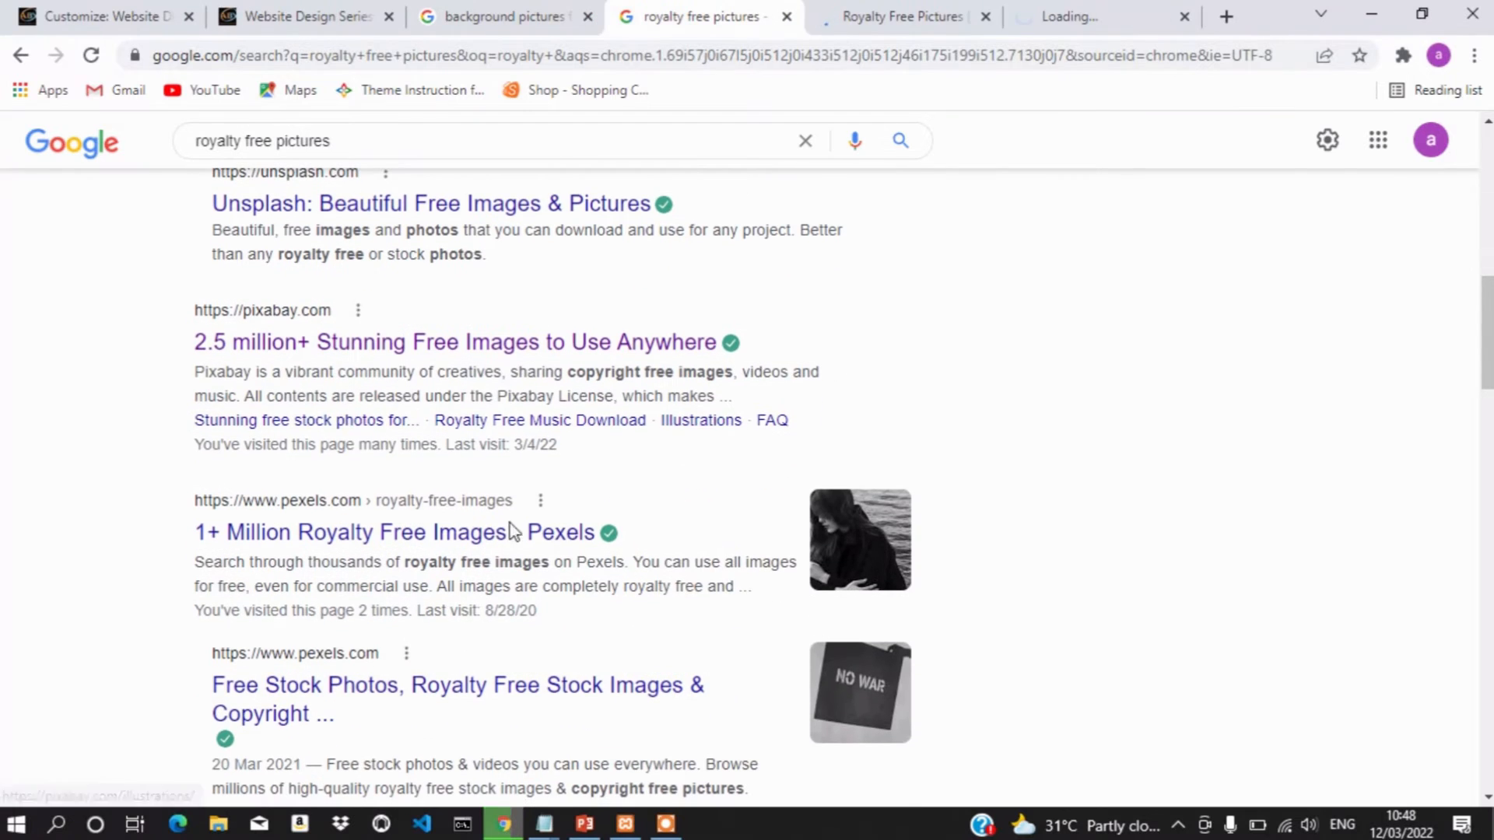
{"action": "right_click", "coordinate": [471, 536]}
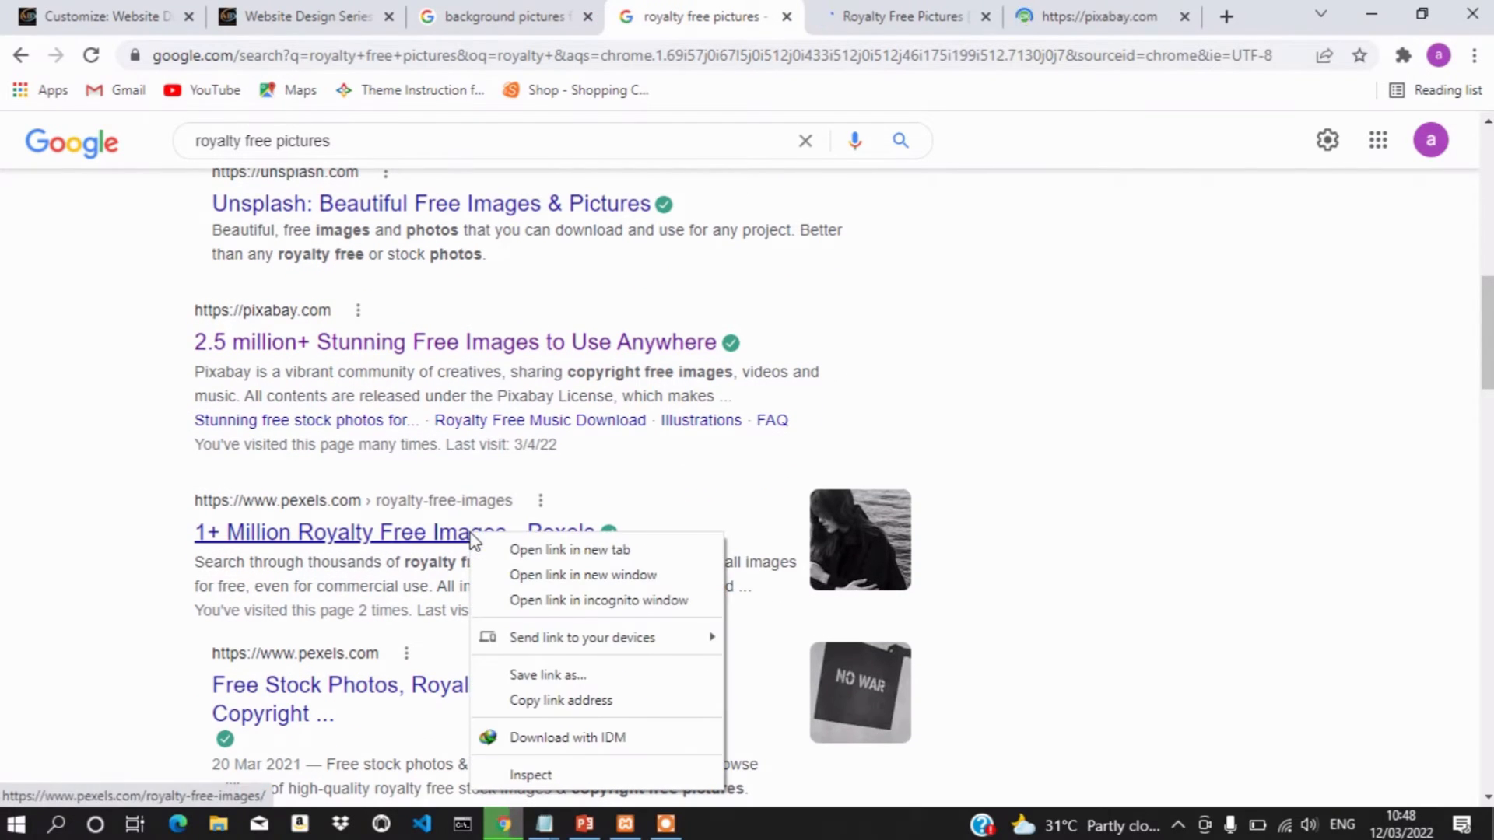
{"action": "left_click", "coordinate": [527, 552]}
{"action": "scroll", "coordinate": [715, 532], "scroll_direction": "down", "scroll_amount": 2}
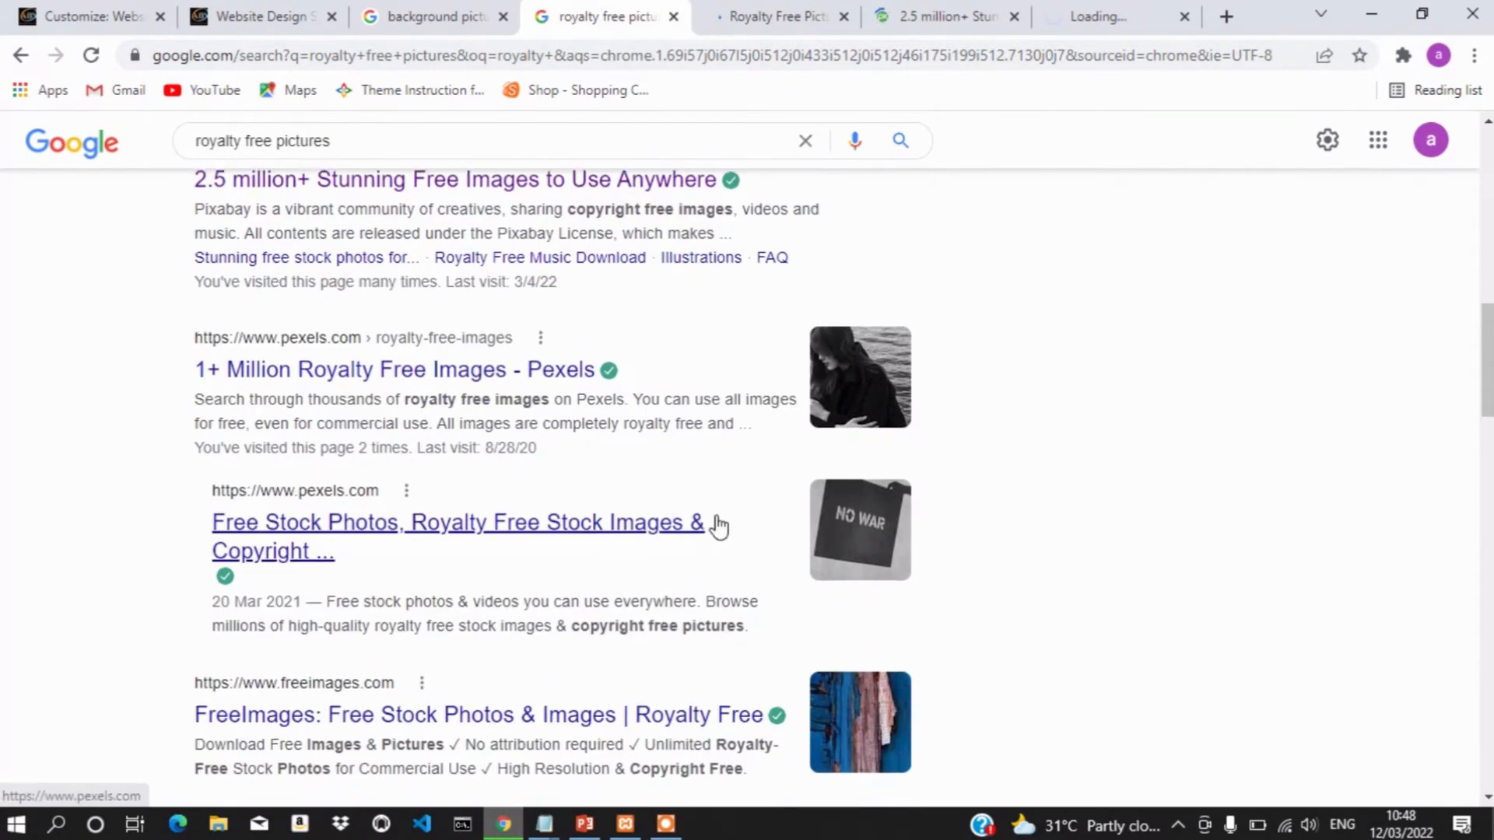
{"action": "scroll", "coordinate": [718, 527], "scroll_direction": "down", "scroll_amount": 1}
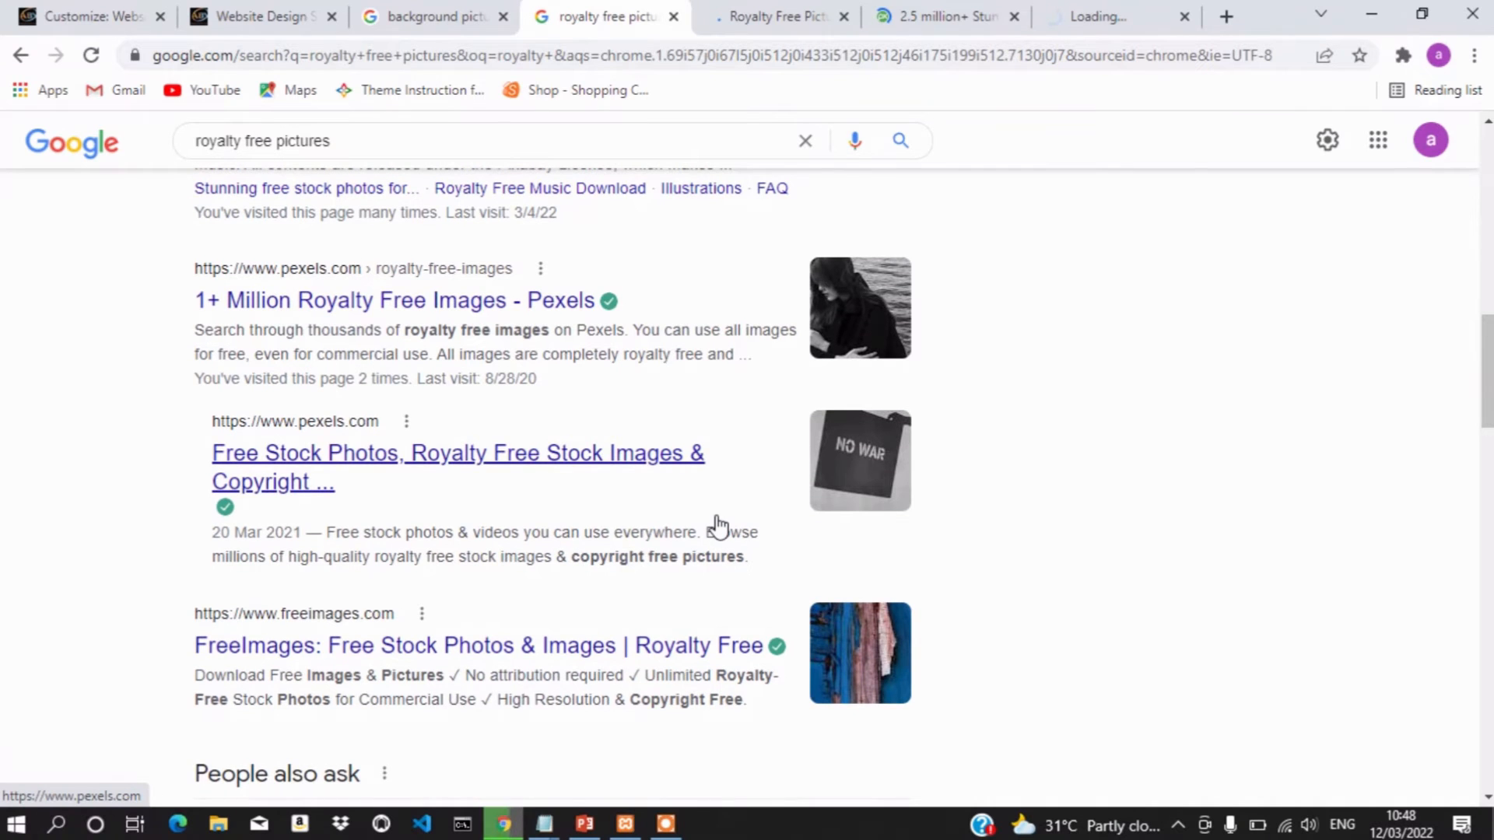
{"action": "scroll", "coordinate": [716, 527], "scroll_direction": "up", "scroll_amount": 2}
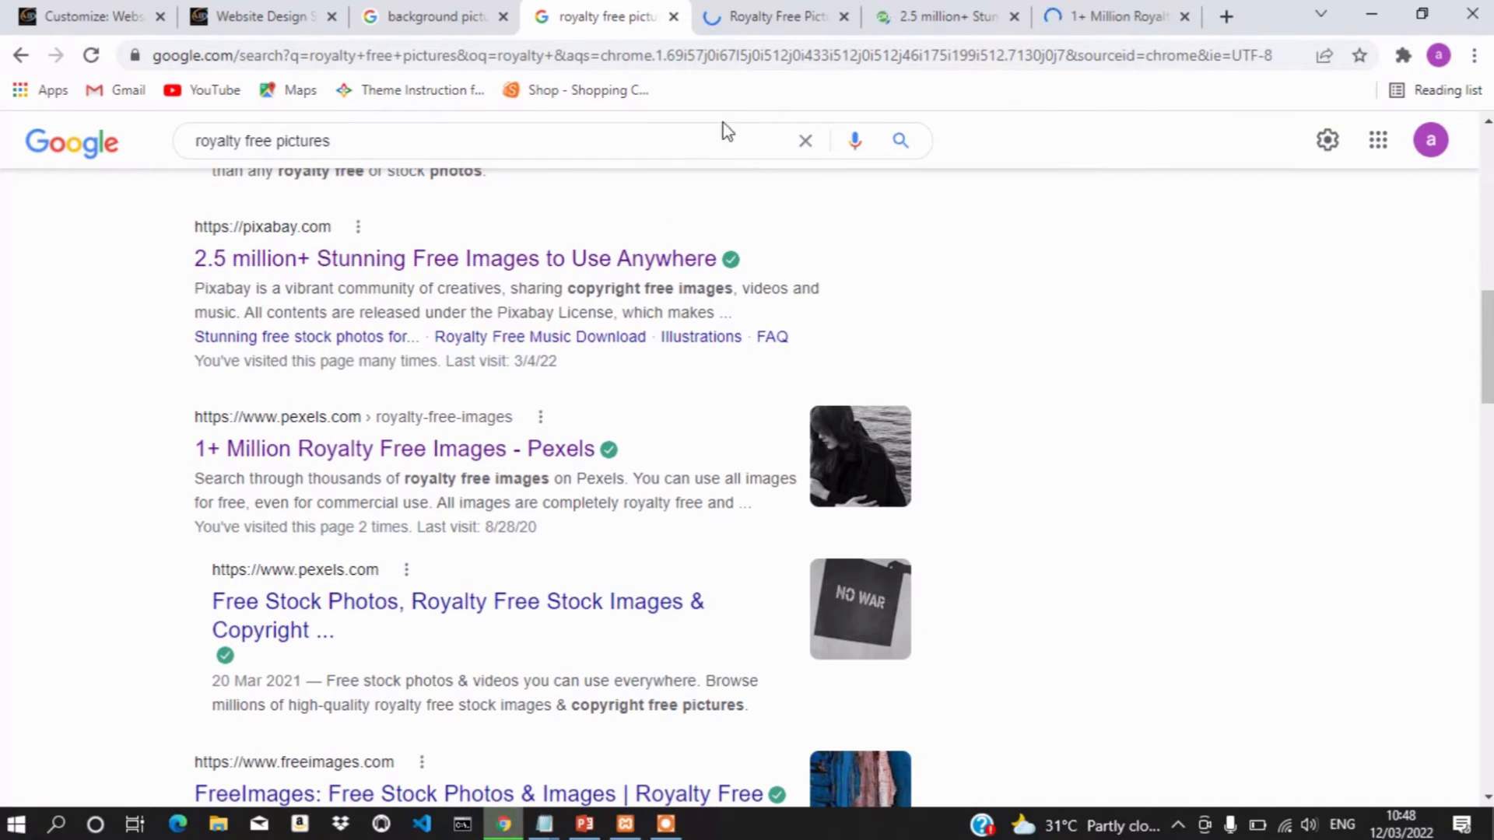
Browse Unsplash's royalty free images page
{"action": "left_click", "coordinate": [782, 6]}
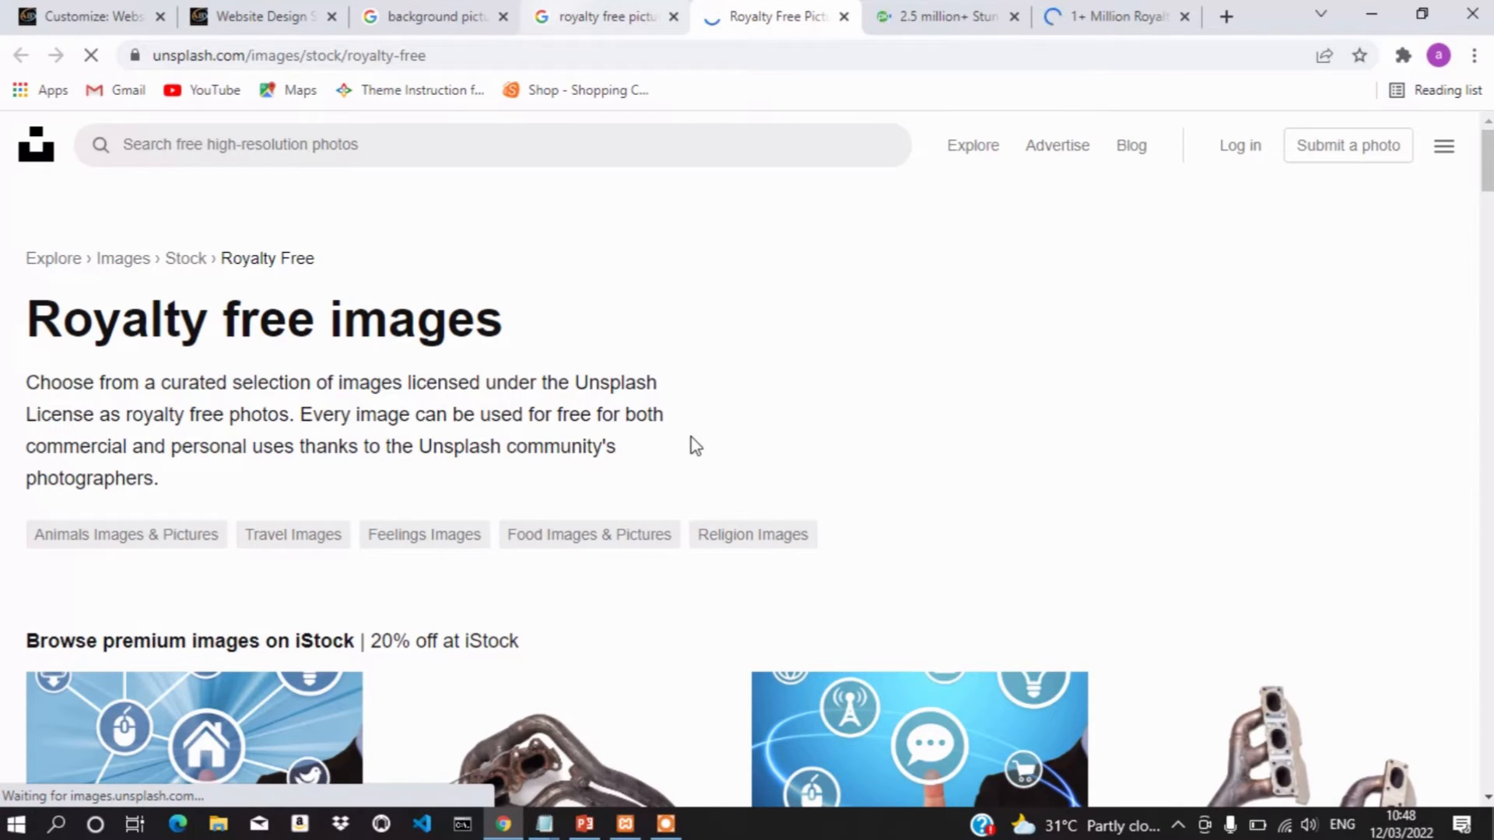
{"action": "scroll", "coordinate": [695, 446], "scroll_direction": "down", "scroll_amount": 6}
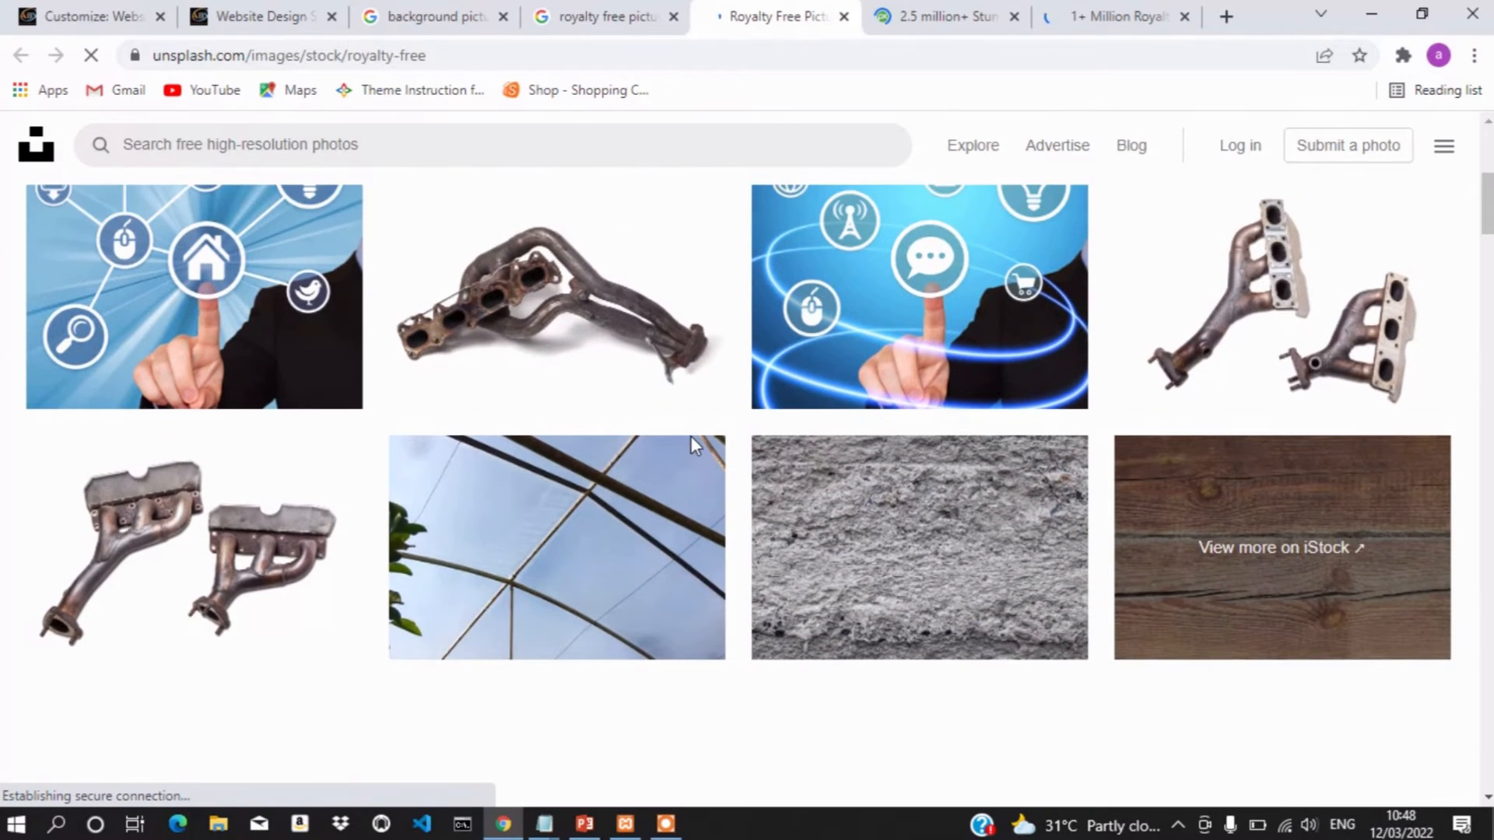
{"action": "scroll", "coordinate": [695, 445], "scroll_direction": "down", "scroll_amount": 3}
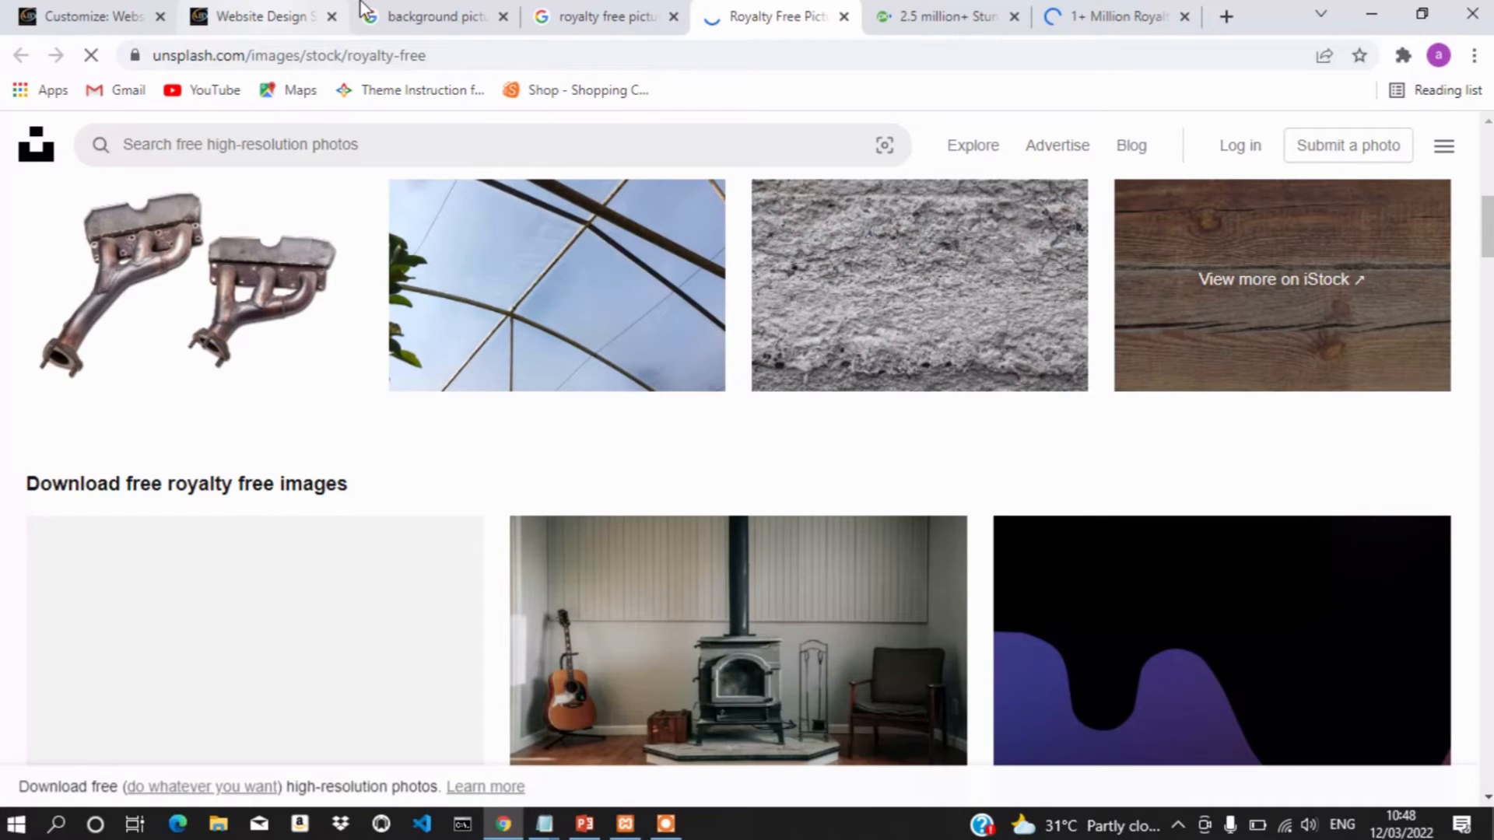
Save the pink-and-blue gradient preview image into the Pictures folder as a .jpg
{"action": "left_click", "coordinate": [438, 16]}
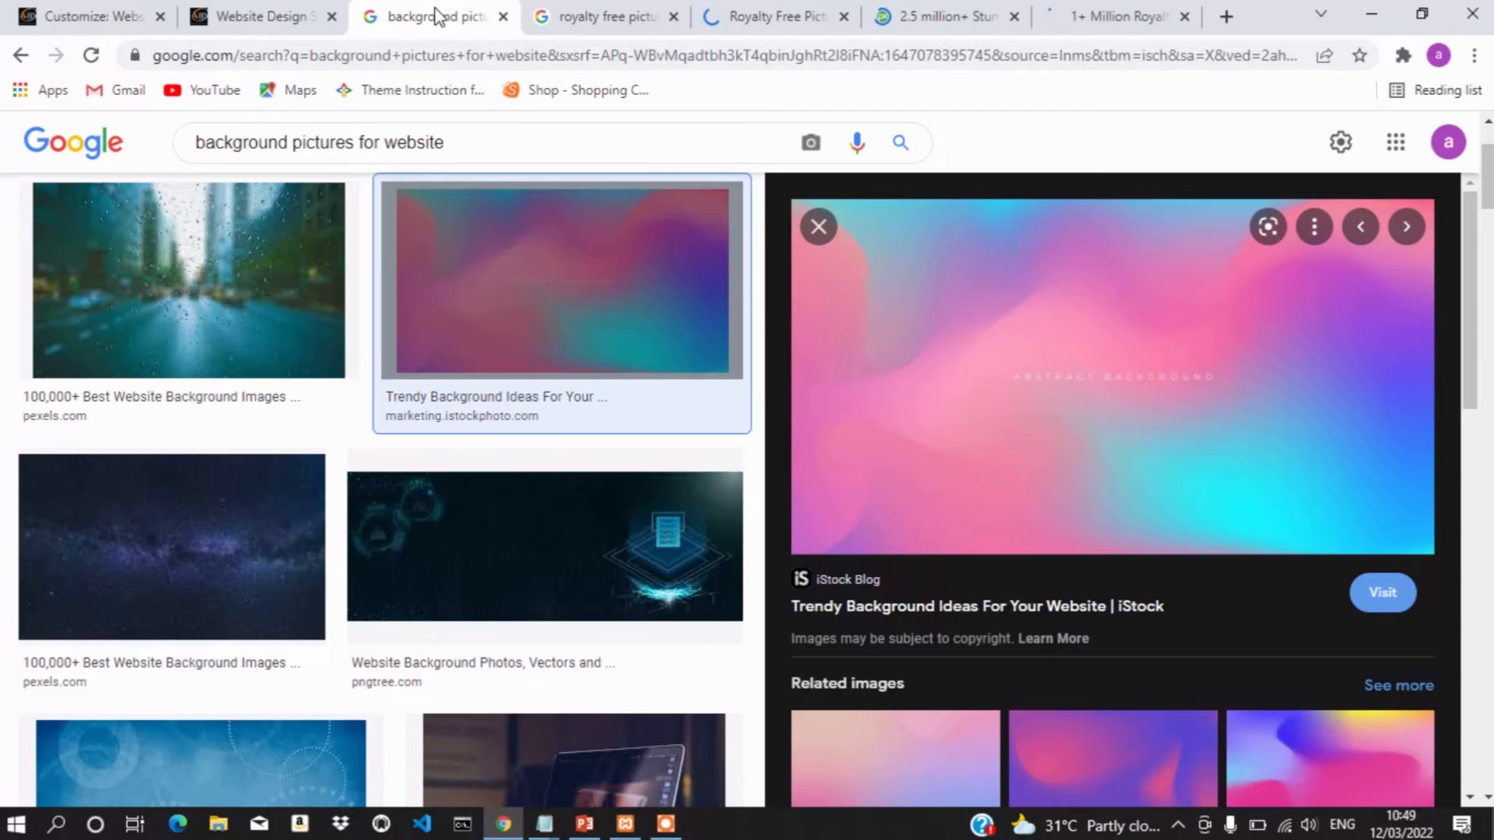
{"action": "right_click", "coordinate": [1131, 355]}
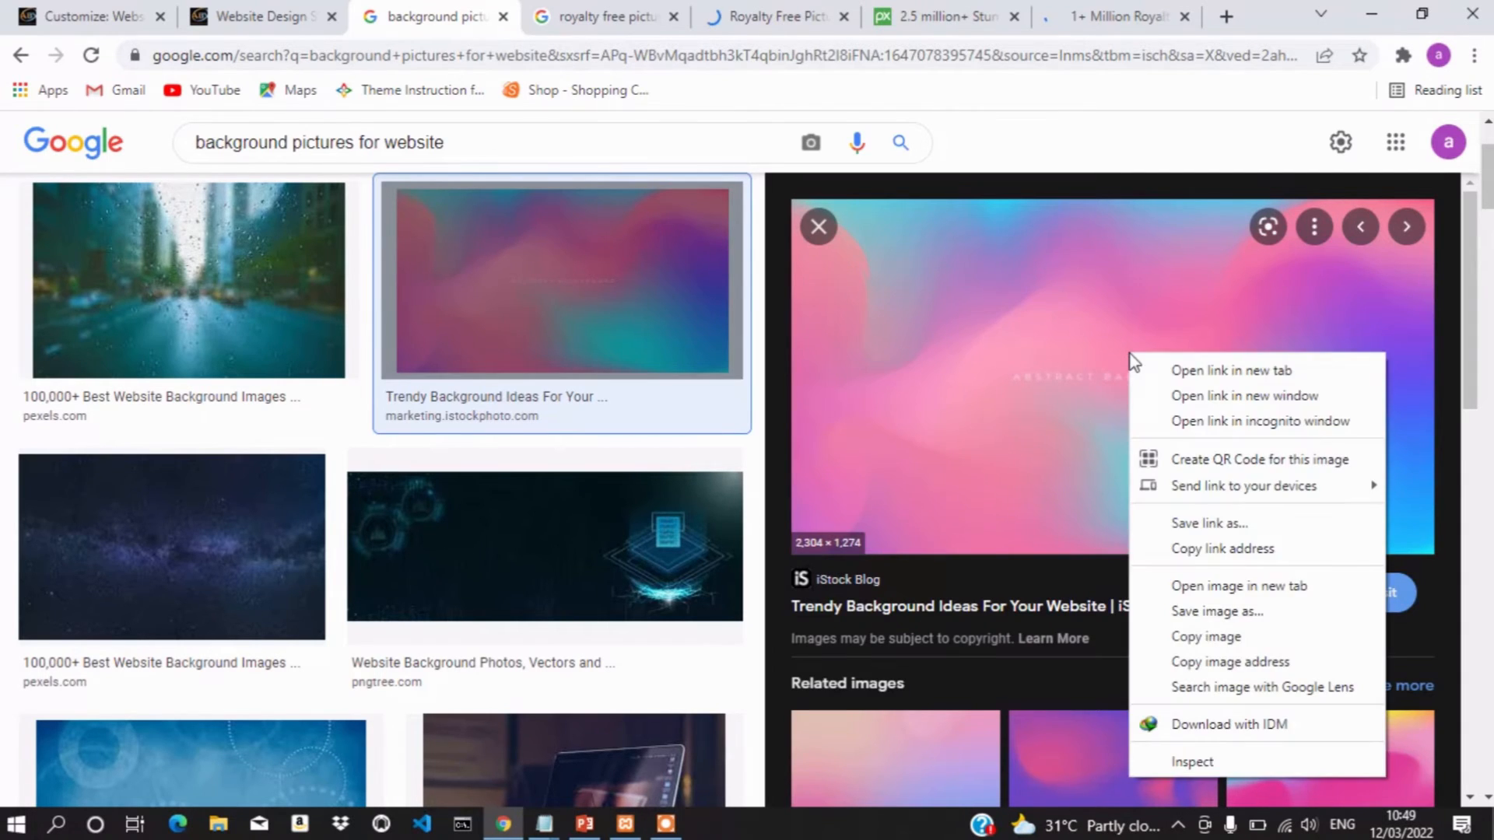
{"action": "left_click", "coordinate": [1231, 613]}
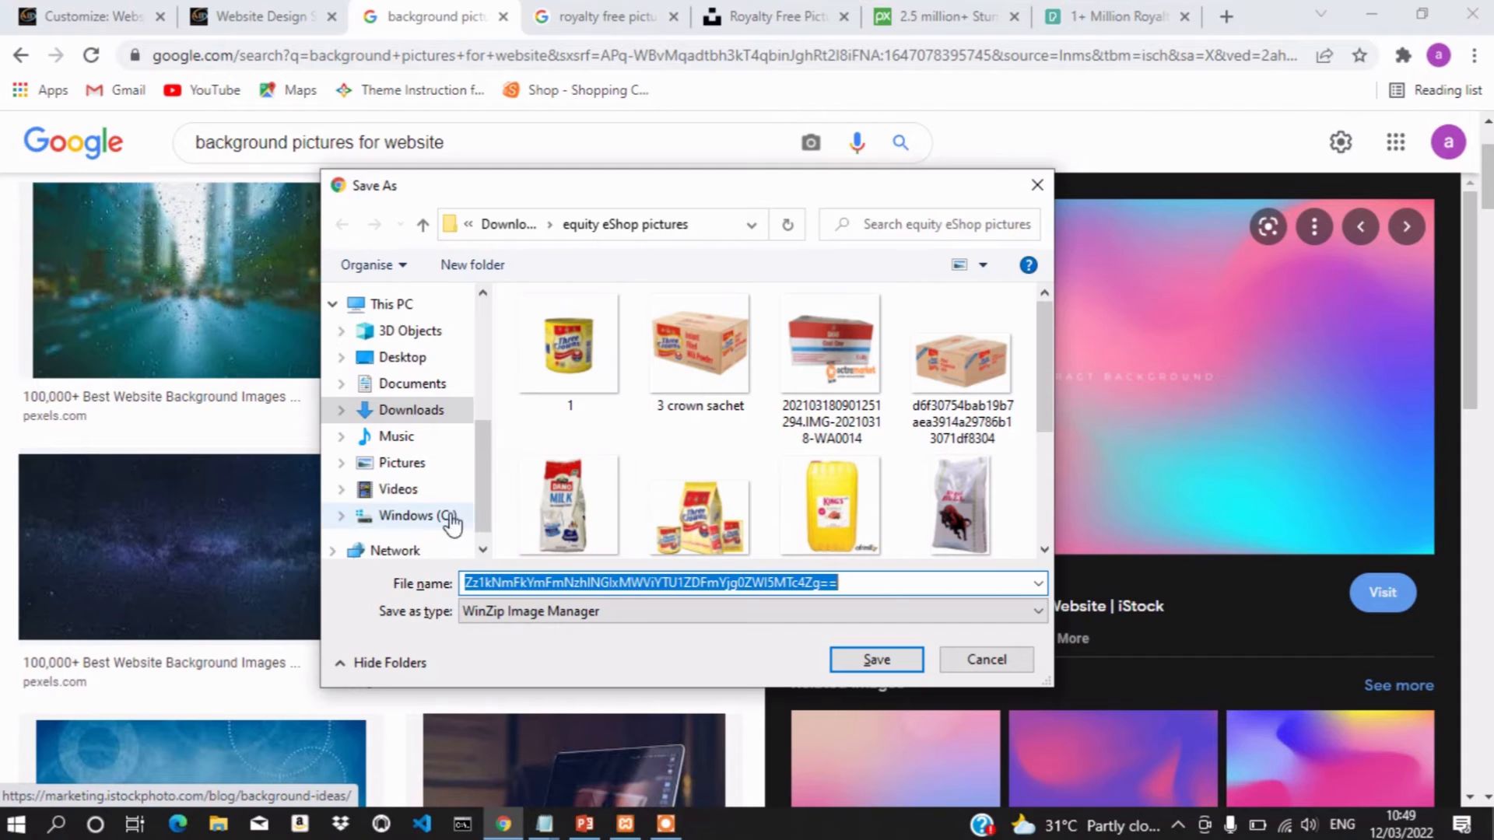
{"action": "left_click", "coordinate": [397, 464]}
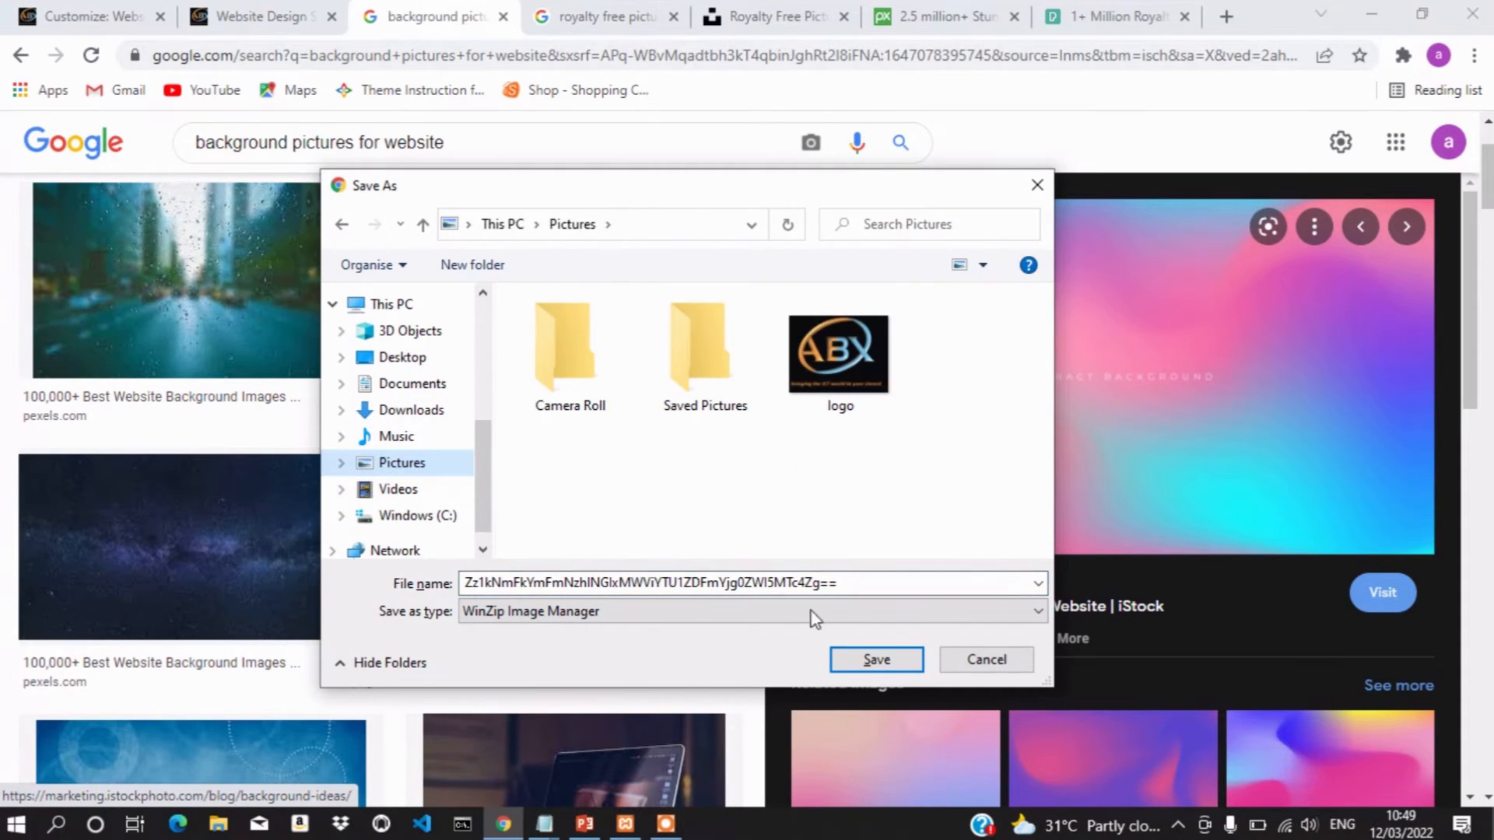
{"action": "left_click", "coordinate": [875, 659]}
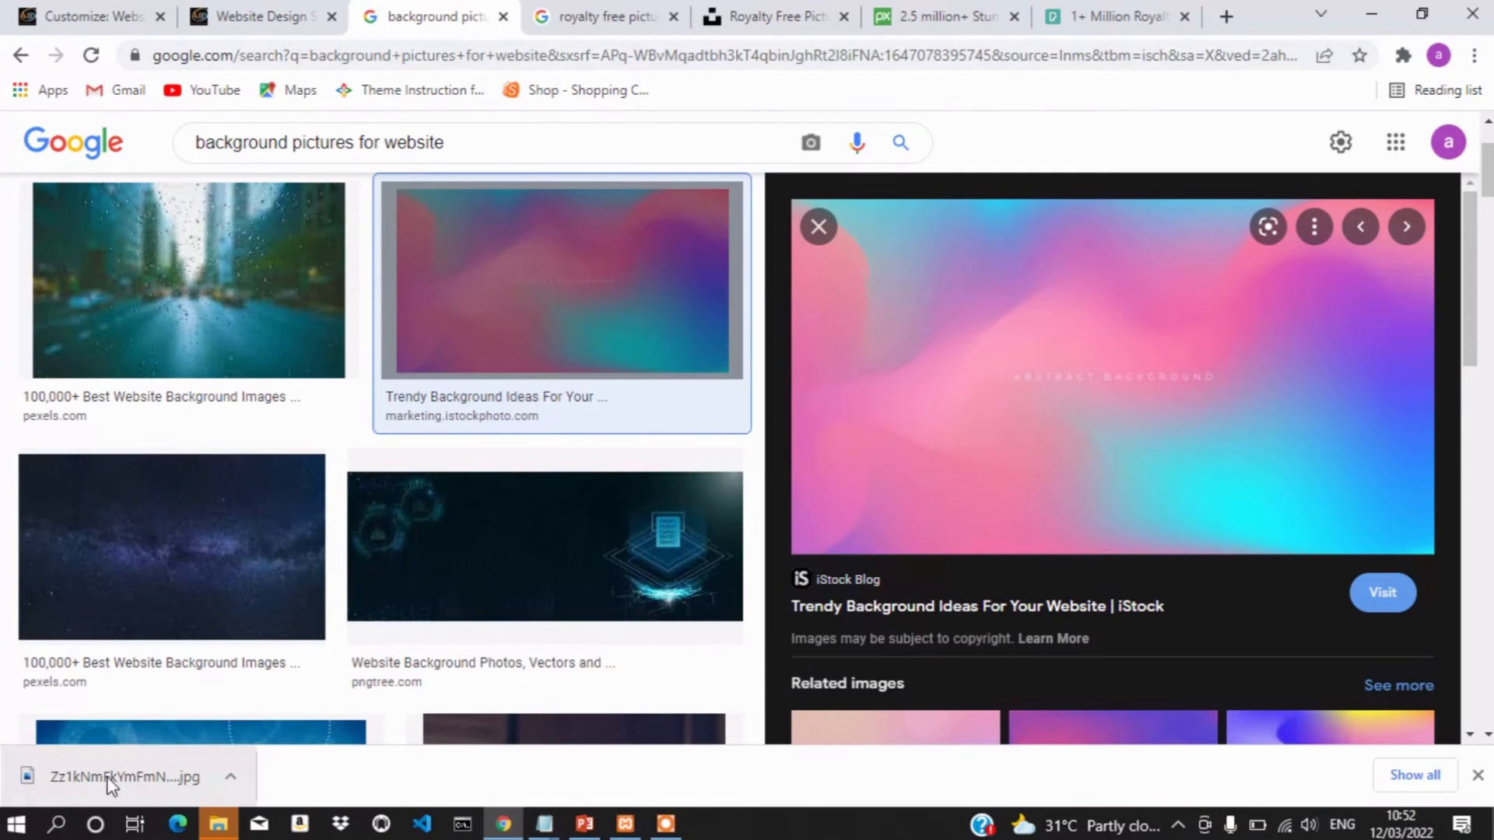
{"action": "left_click", "coordinate": [230, 777]}
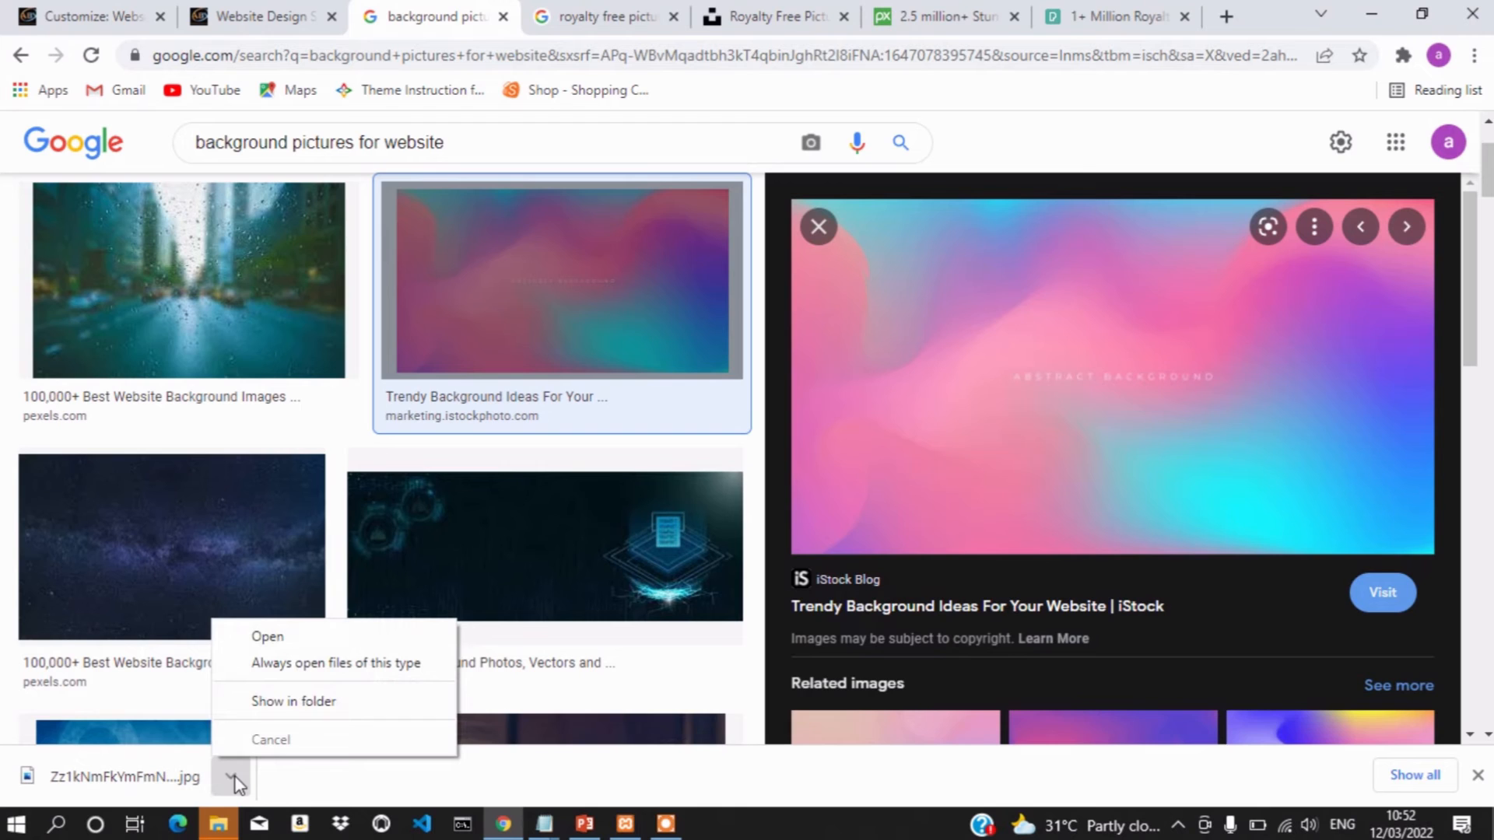
Show the downloaded 79.6 KB gradient .jpg in Pictures, then return to Chrome
{"action": "left_click", "coordinate": [326, 702]}
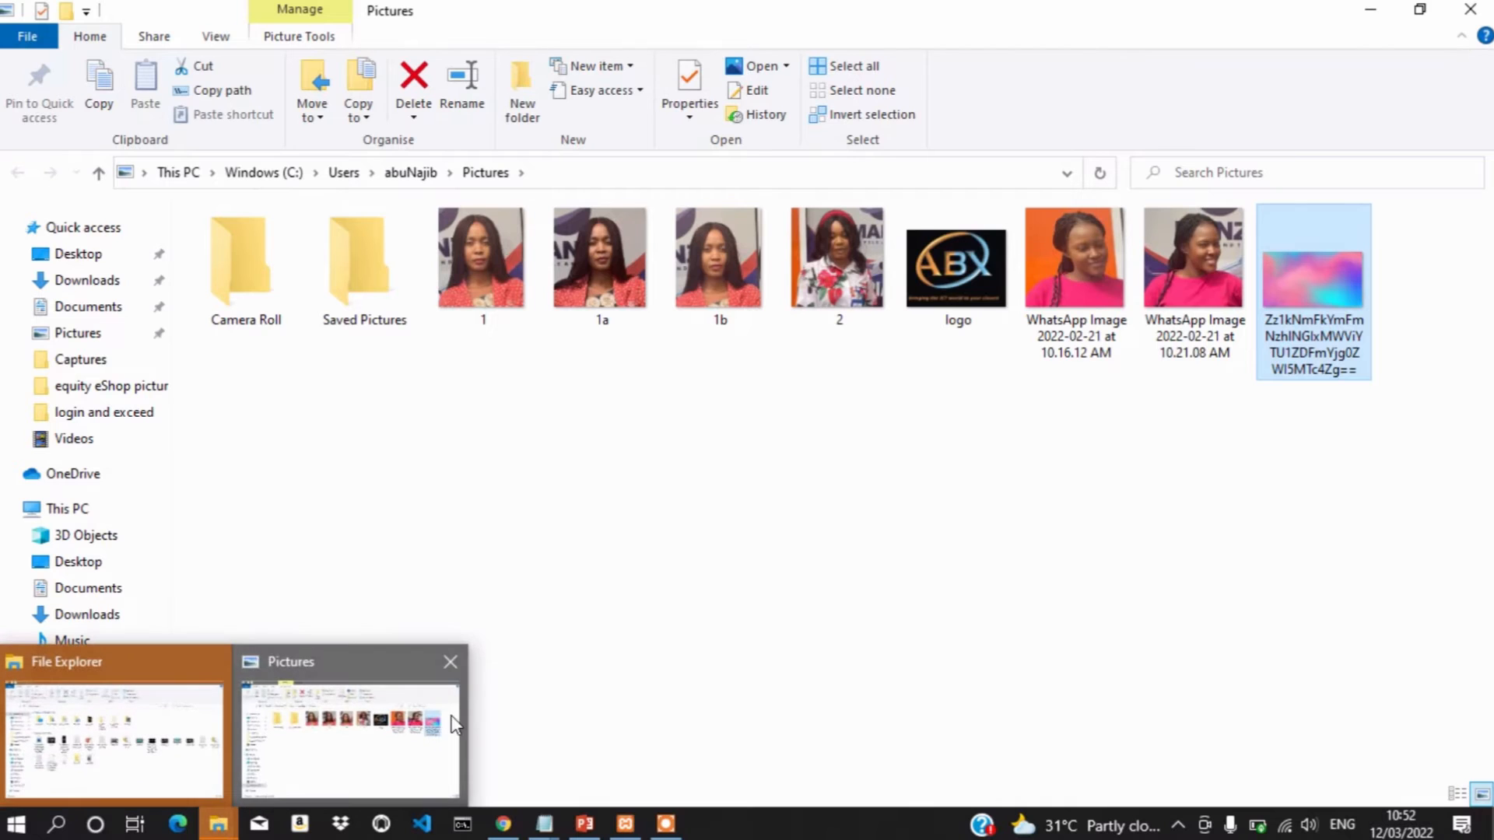
{"action": "left_click", "coordinate": [501, 830]}
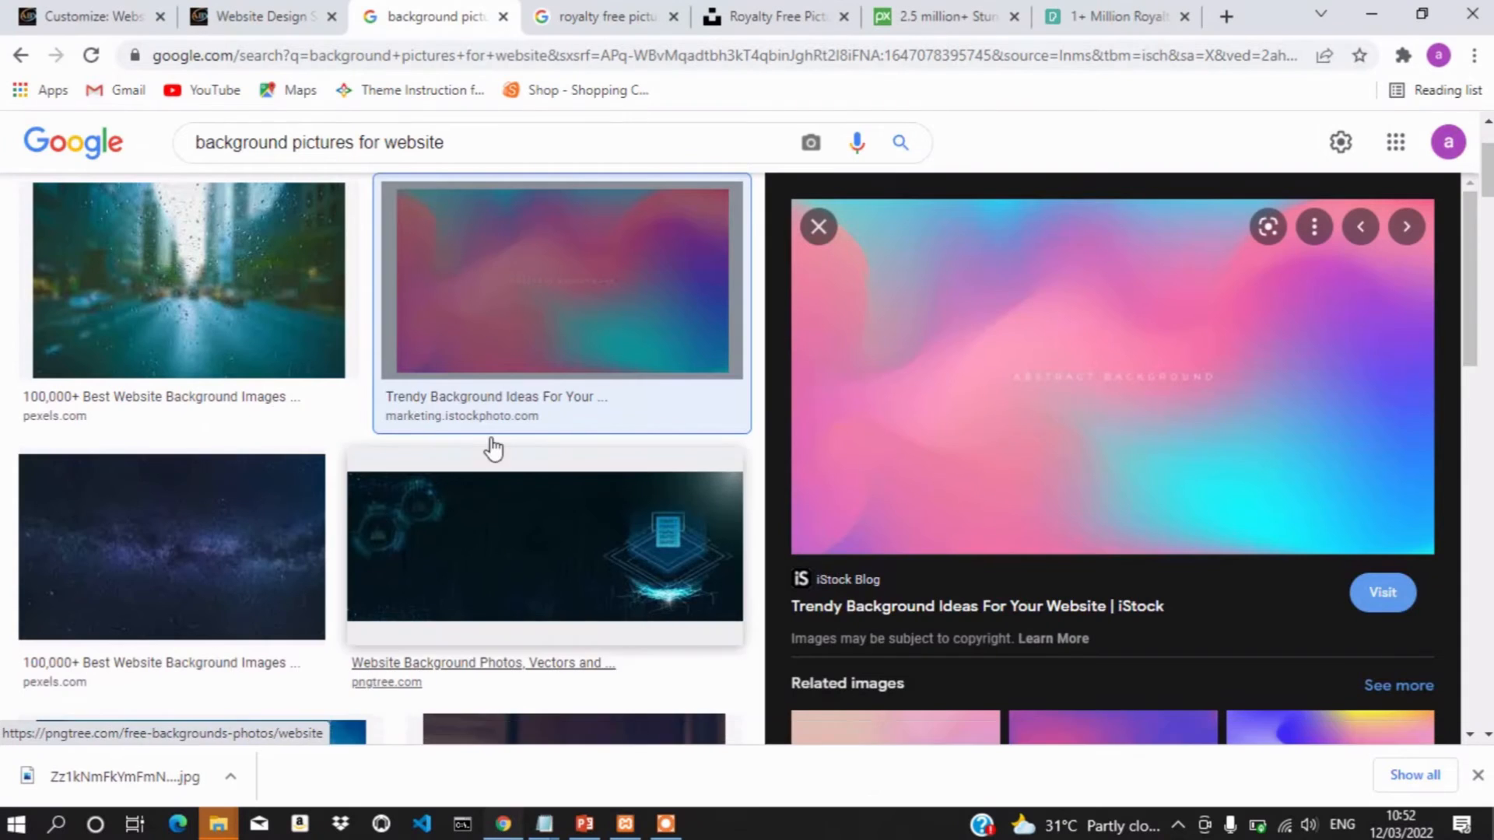
Upload the downloaded 2304×1274 gradient image and choose it as the background image
{"action": "left_click", "coordinate": [228, 11]}
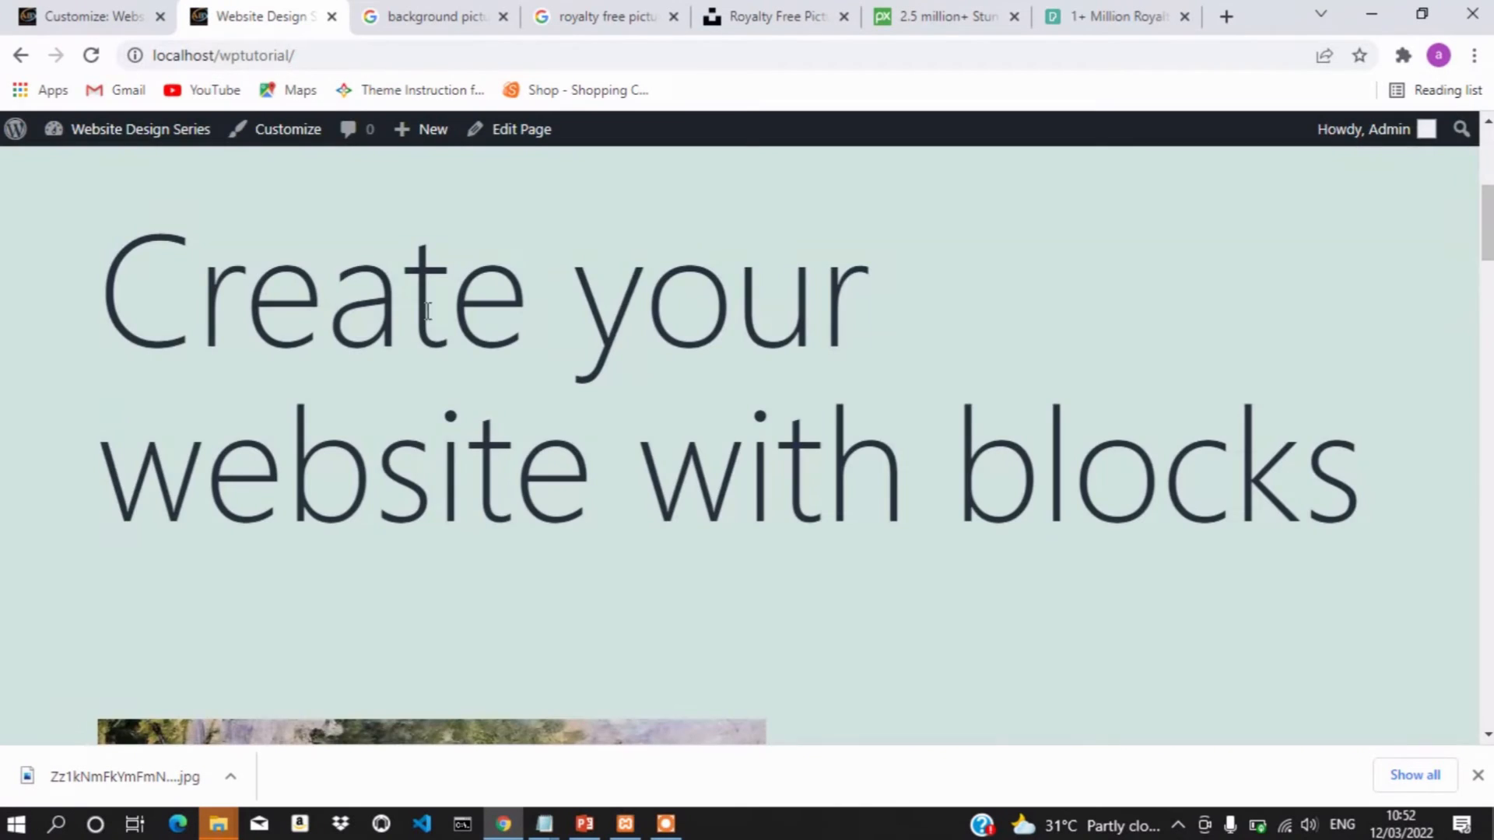
{"action": "left_click", "coordinate": [107, 11]}
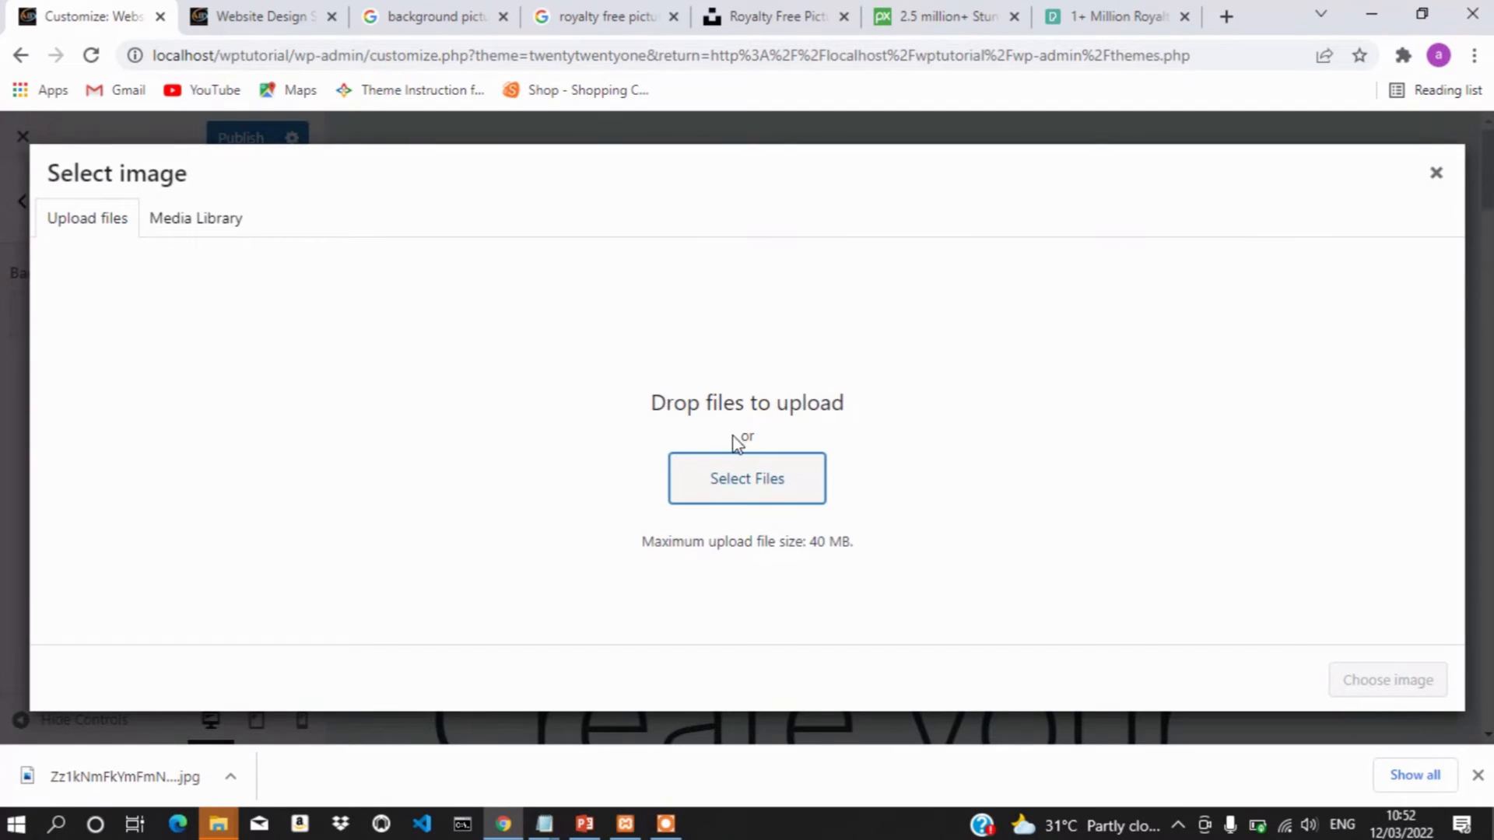
{"action": "left_click", "coordinate": [757, 481]}
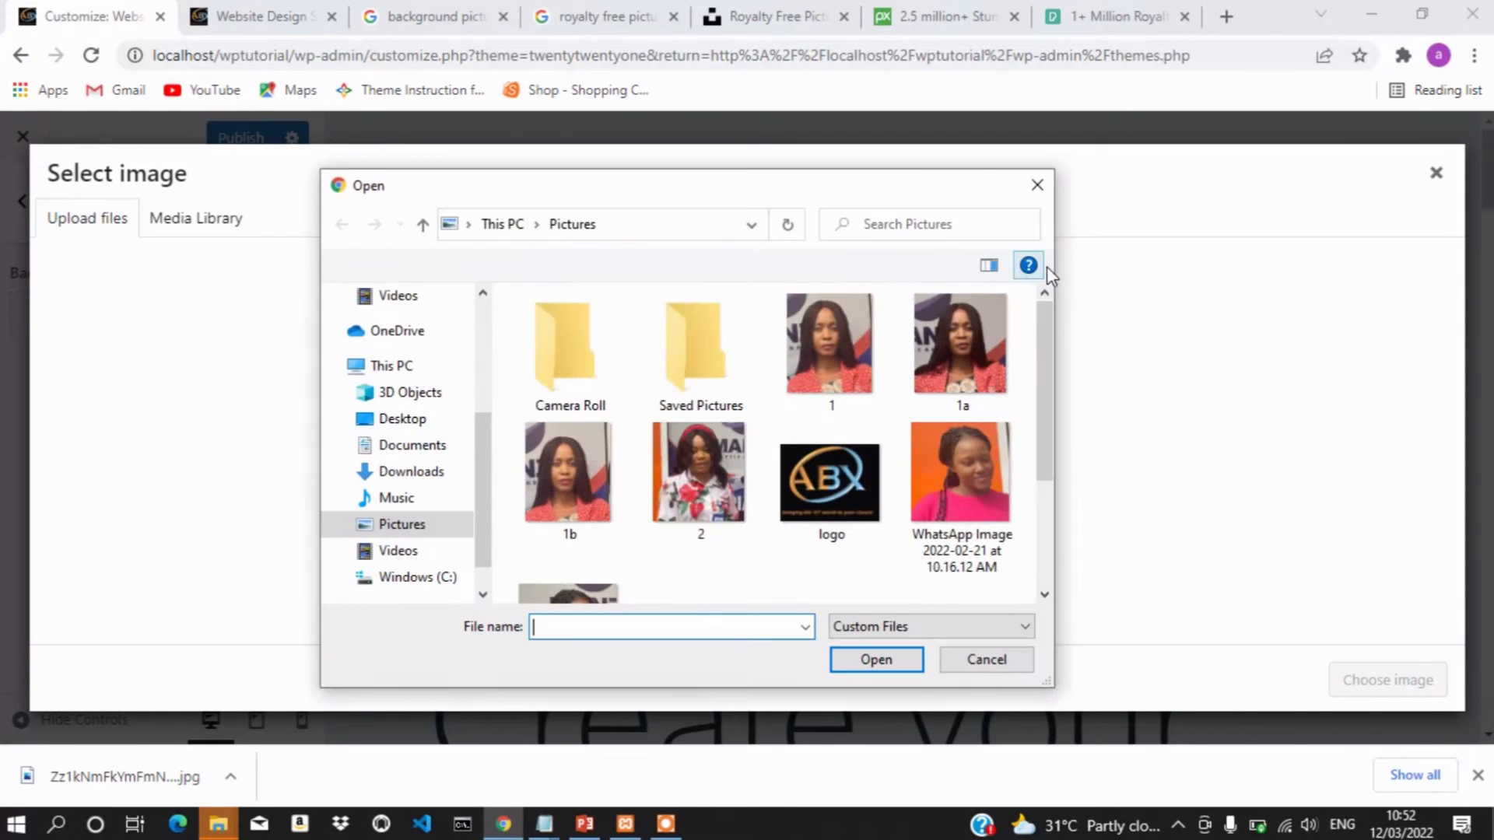
{"action": "left_click", "coordinate": [1041, 183]}
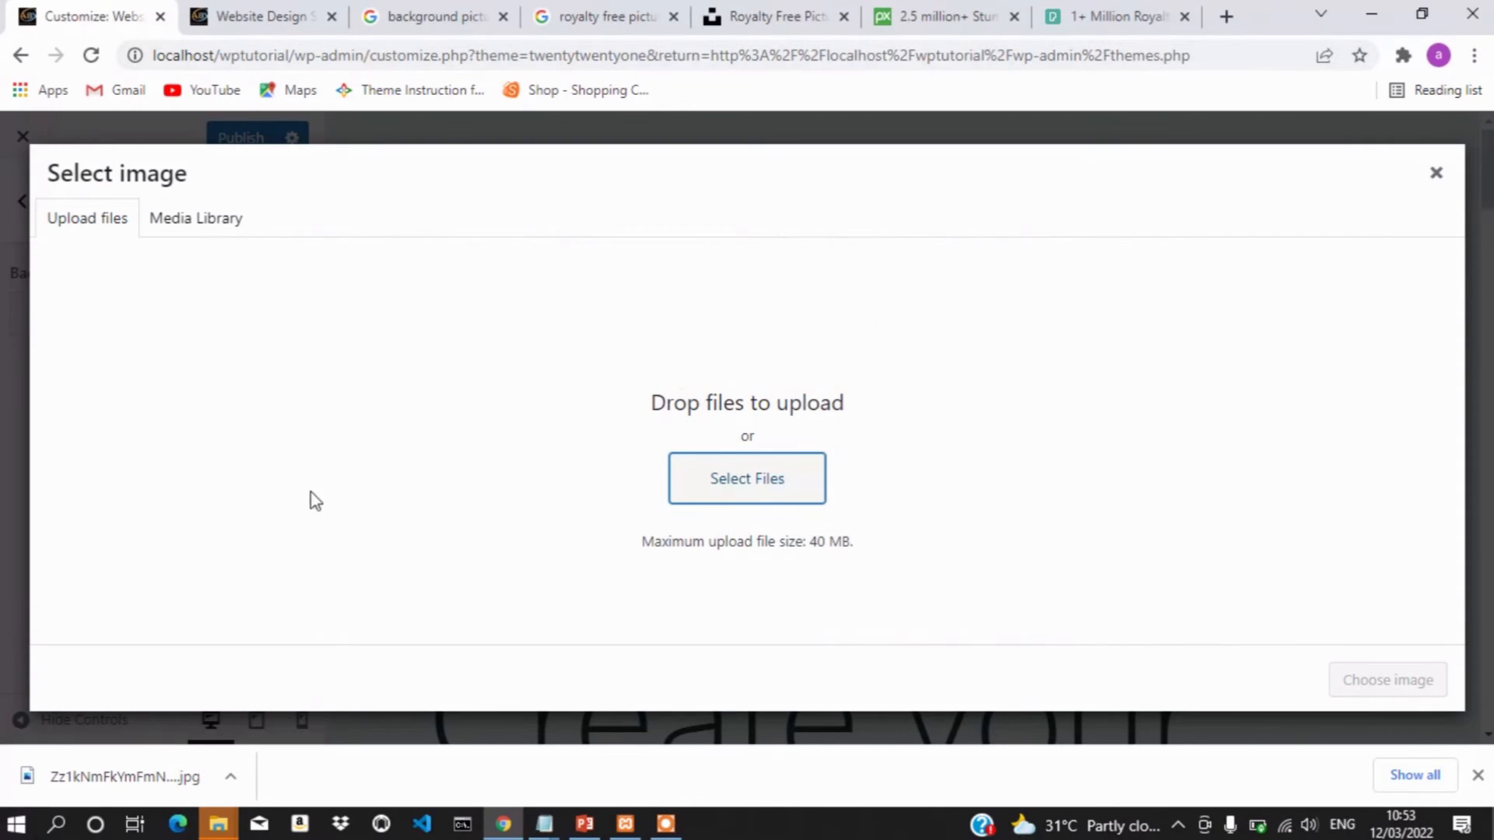
{"action": "left_click_drag", "start_coordinate": [113, 785], "coordinate": [765, 477]}
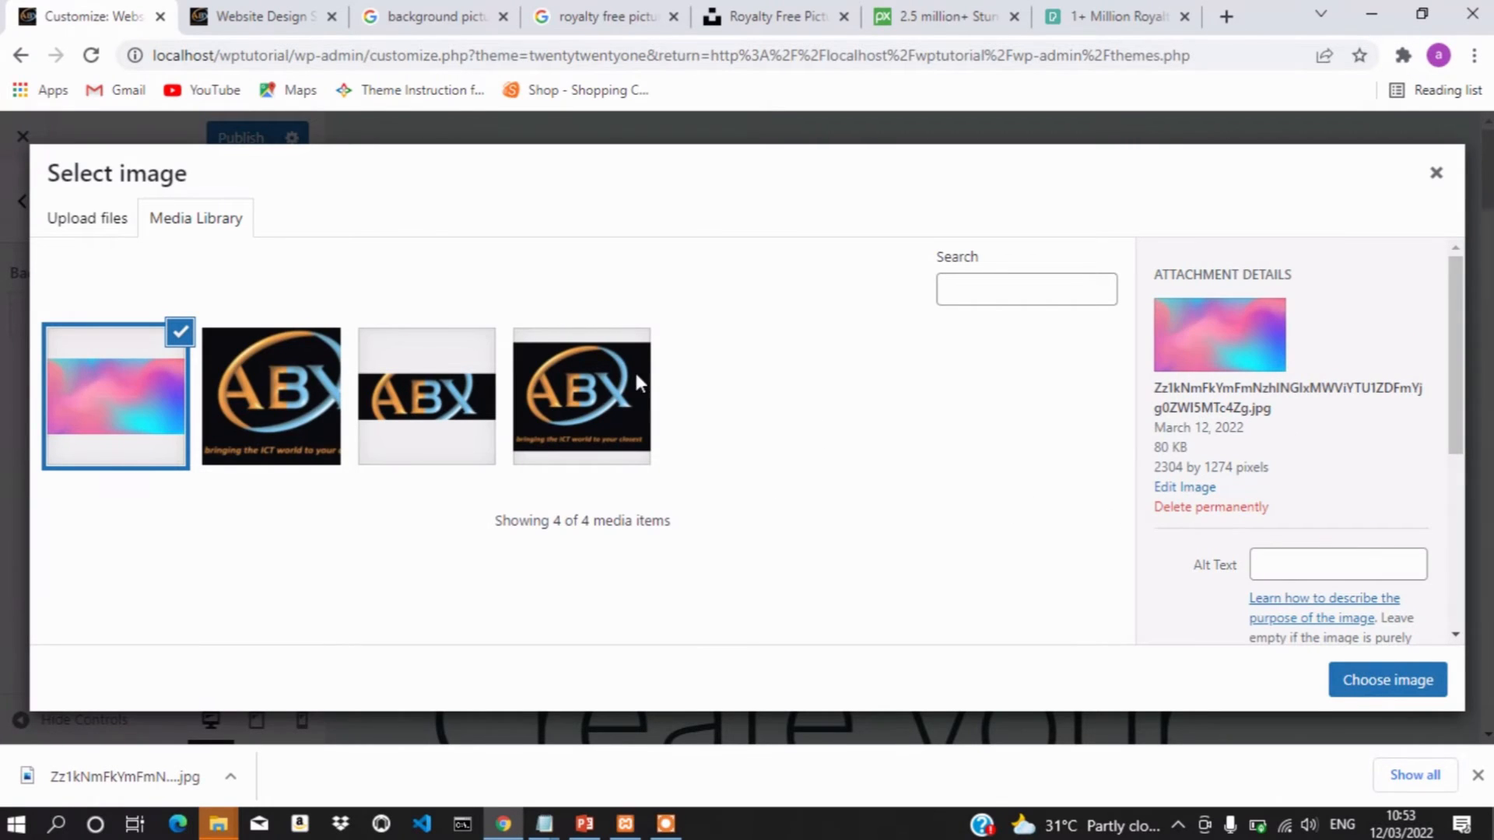
{"action": "left_click", "coordinate": [1405, 691]}
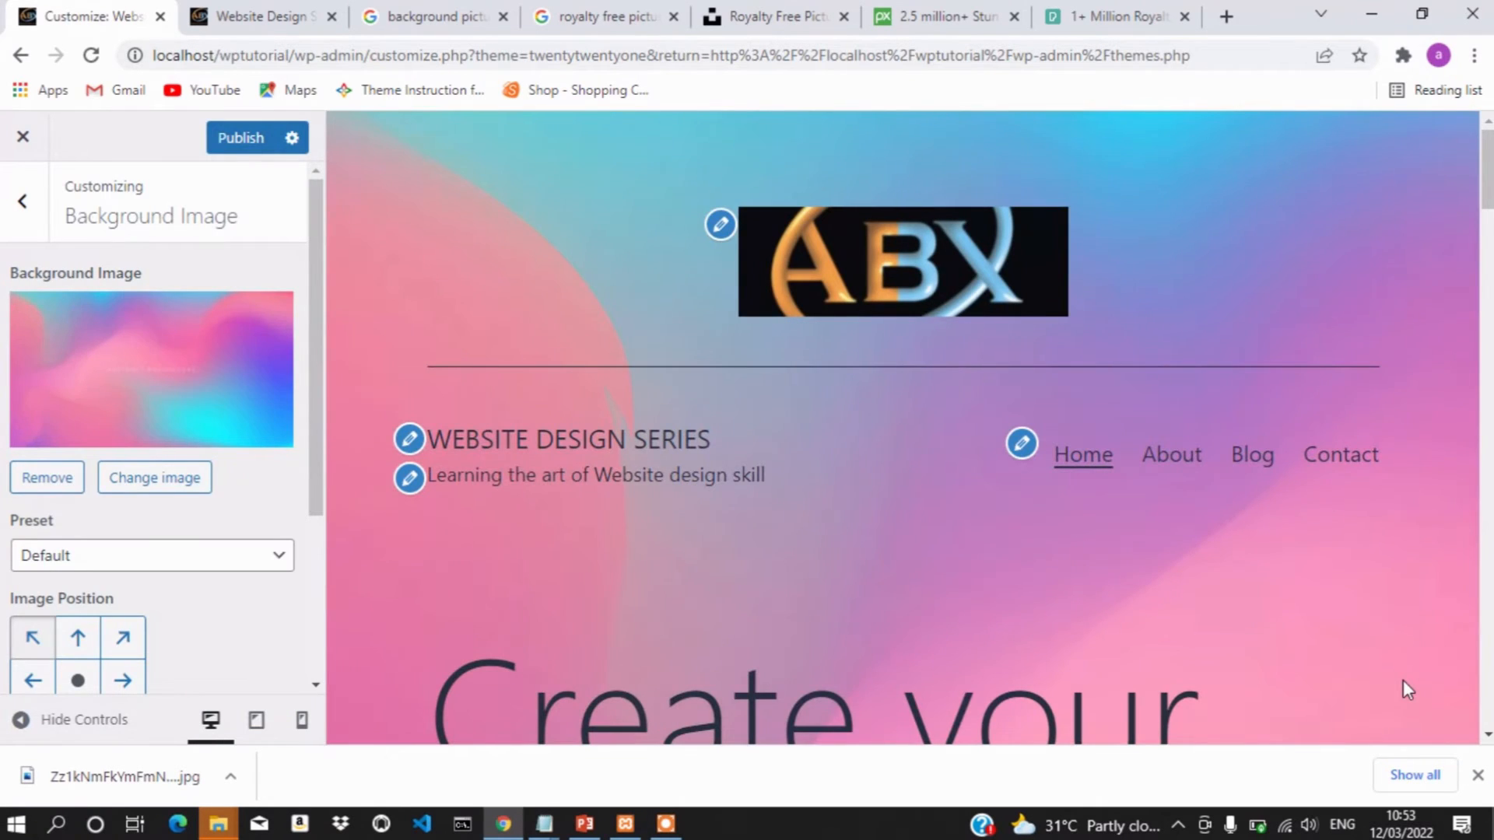
{"action": "scroll", "coordinate": [1403, 683], "scroll_direction": "down", "scroll_amount": 10}
{"action": "scroll", "coordinate": [1403, 680], "scroll_direction": "down", "scroll_amount": 15}
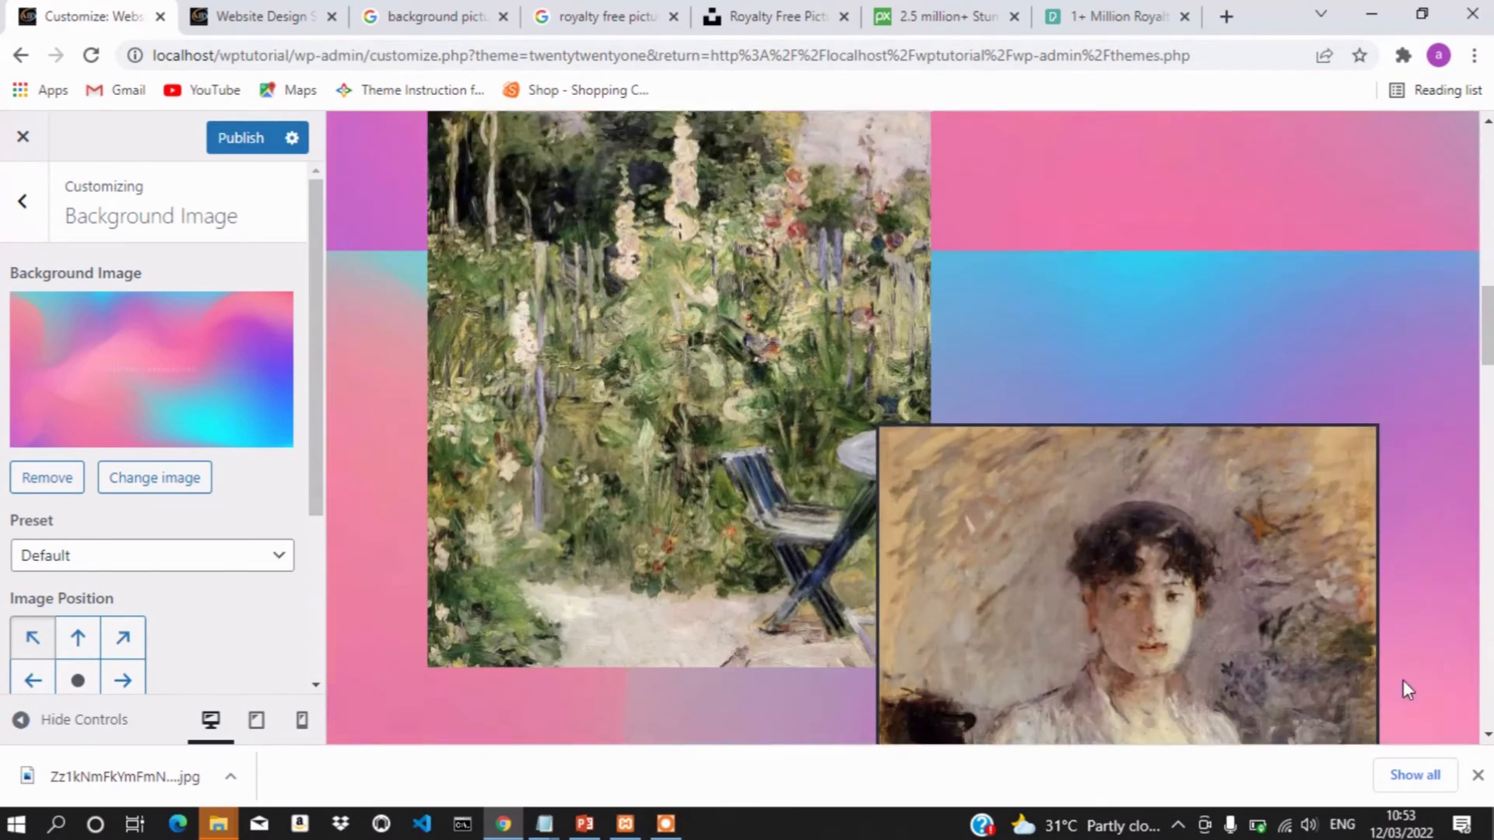
{"action": "scroll", "coordinate": [1403, 680], "scroll_direction": "down", "scroll_amount": 10}
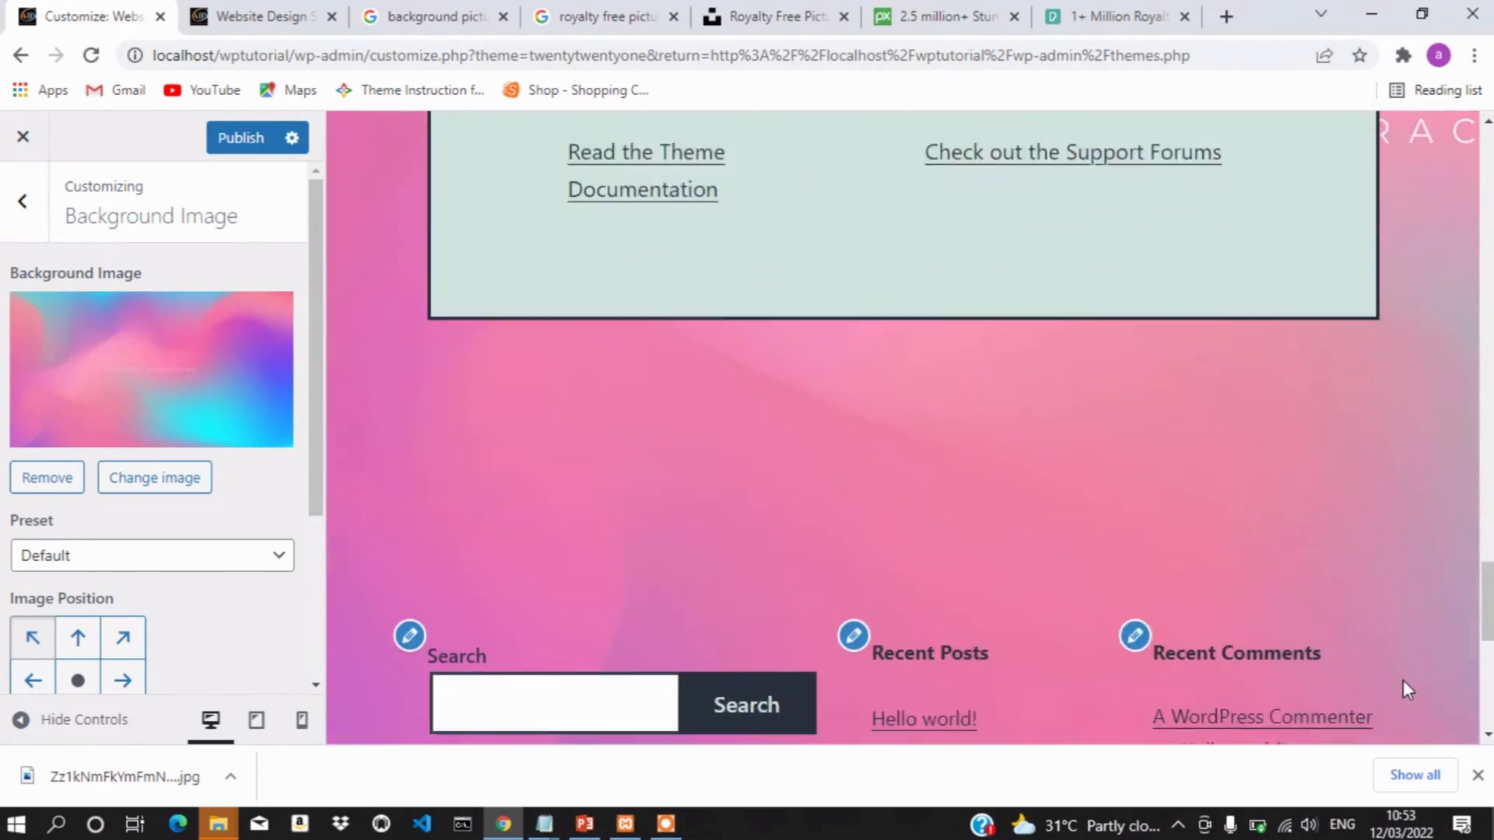
{"action": "scroll", "coordinate": [1403, 682], "scroll_direction": "up", "scroll_amount": 20}
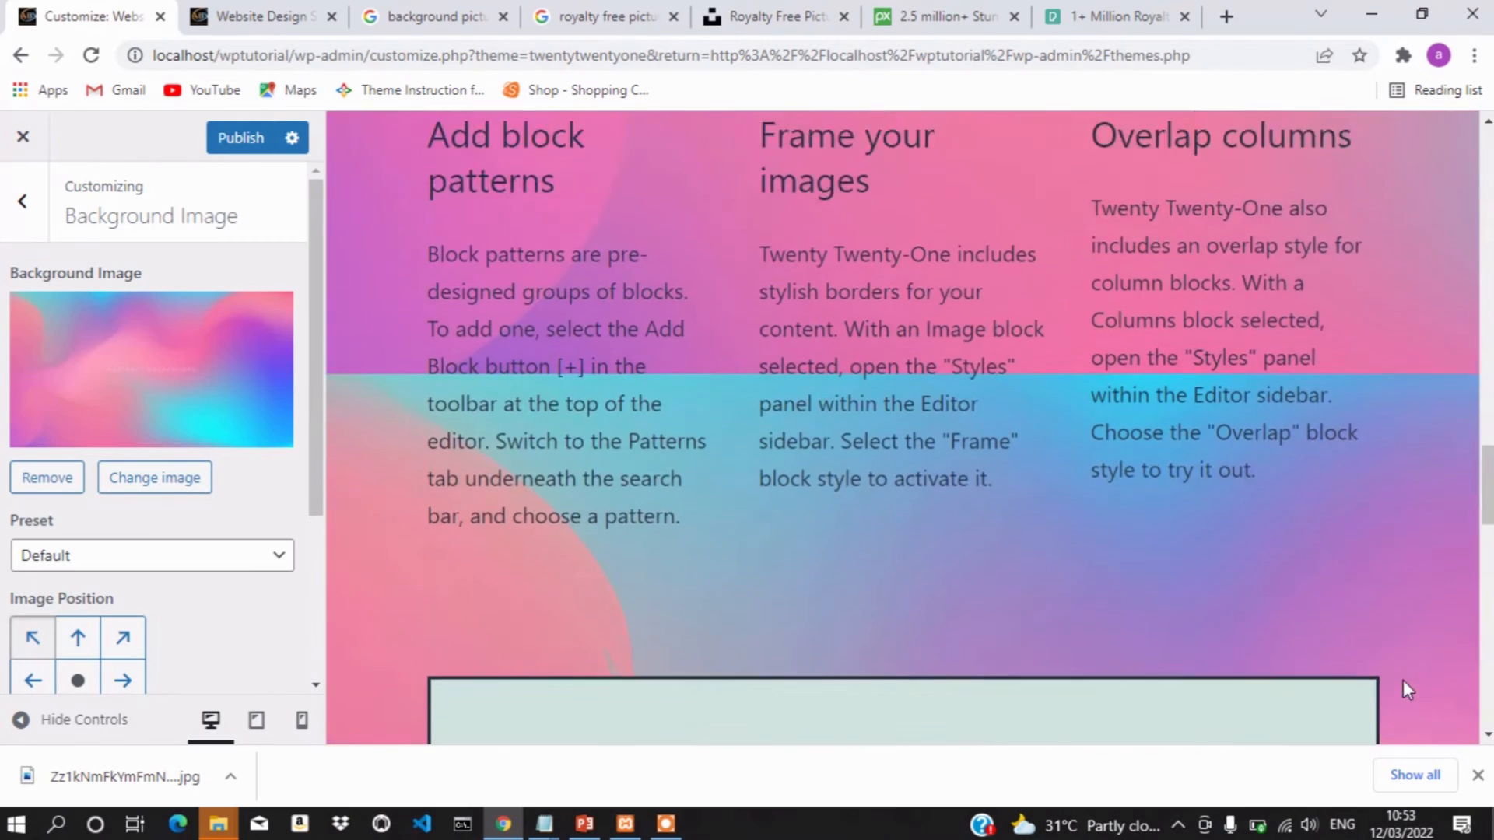
{"action": "scroll", "coordinate": [1403, 681], "scroll_direction": "up", "scroll_amount": 8}
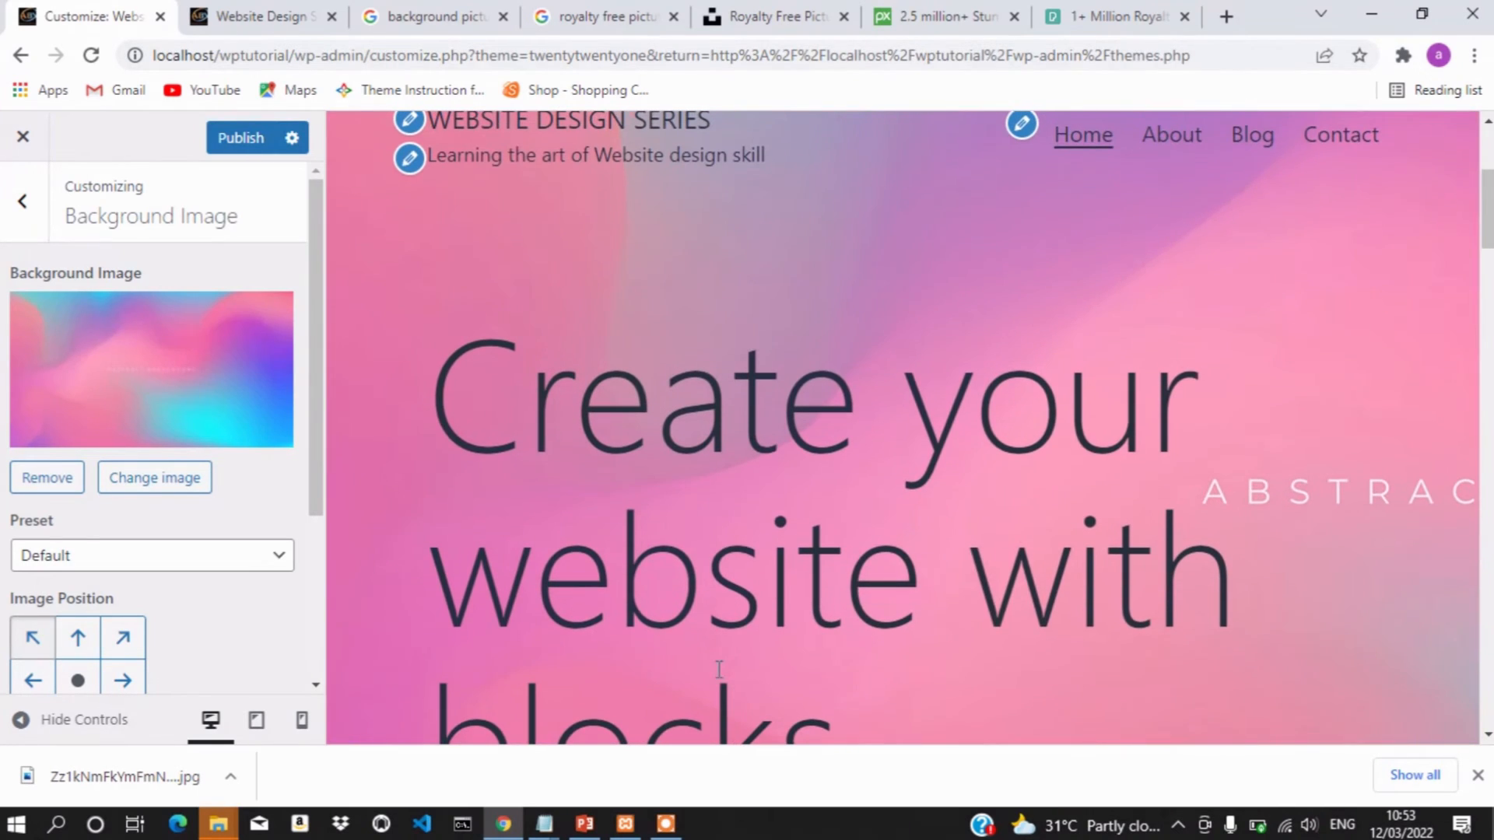
{"action": "scroll", "coordinate": [887, 508], "scroll_direction": "down", "scroll_amount": 1}
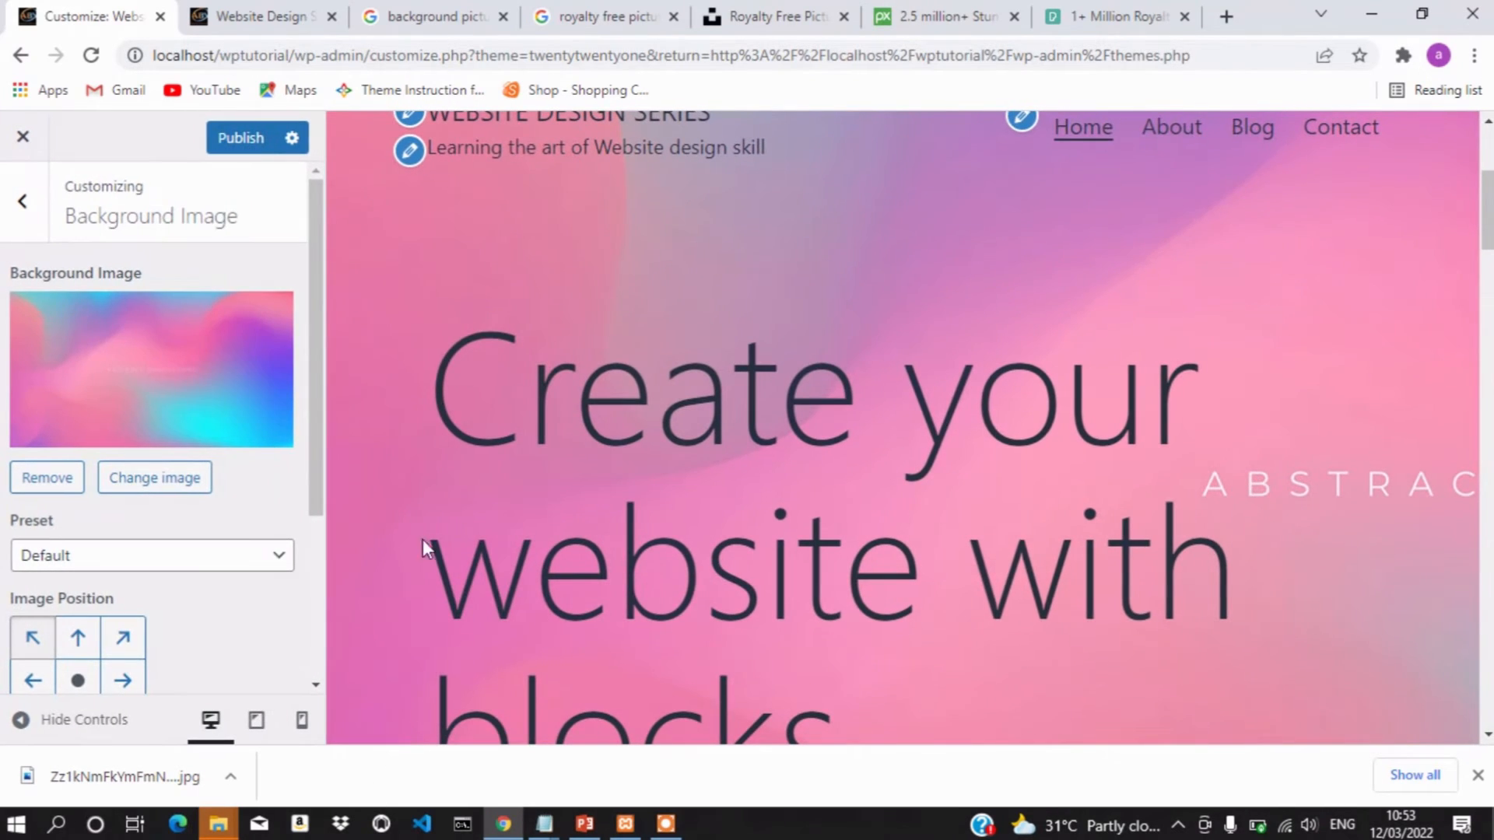
Set the background image preset to Fill Screen and scroll the preview to check coverage
{"action": "left_click", "coordinate": [244, 562]}
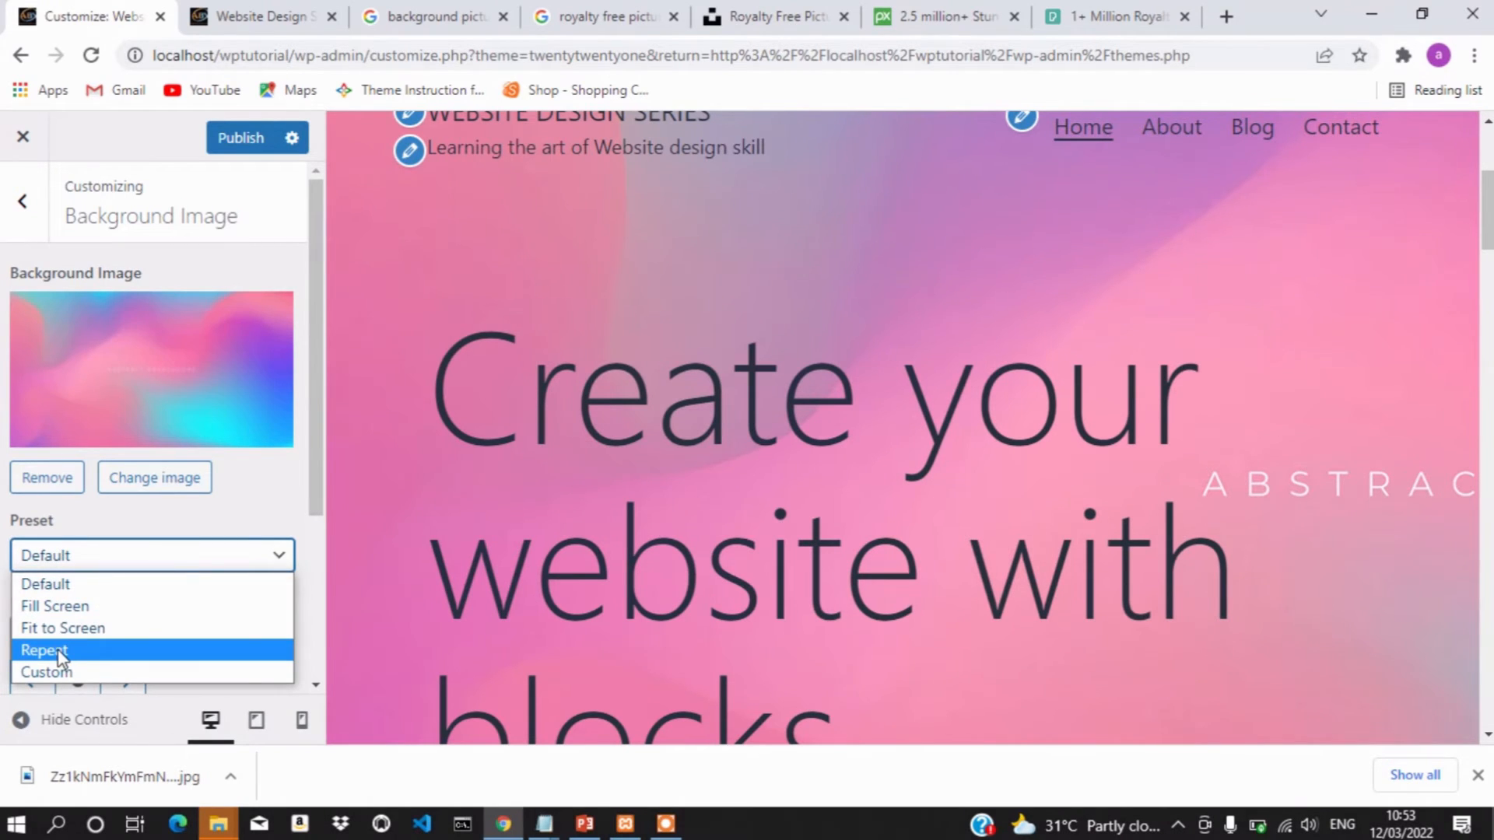
{"action": "left_click", "coordinate": [63, 607]}
{"action": "scroll", "coordinate": [696, 417], "scroll_direction": "down", "scroll_amount": 20}
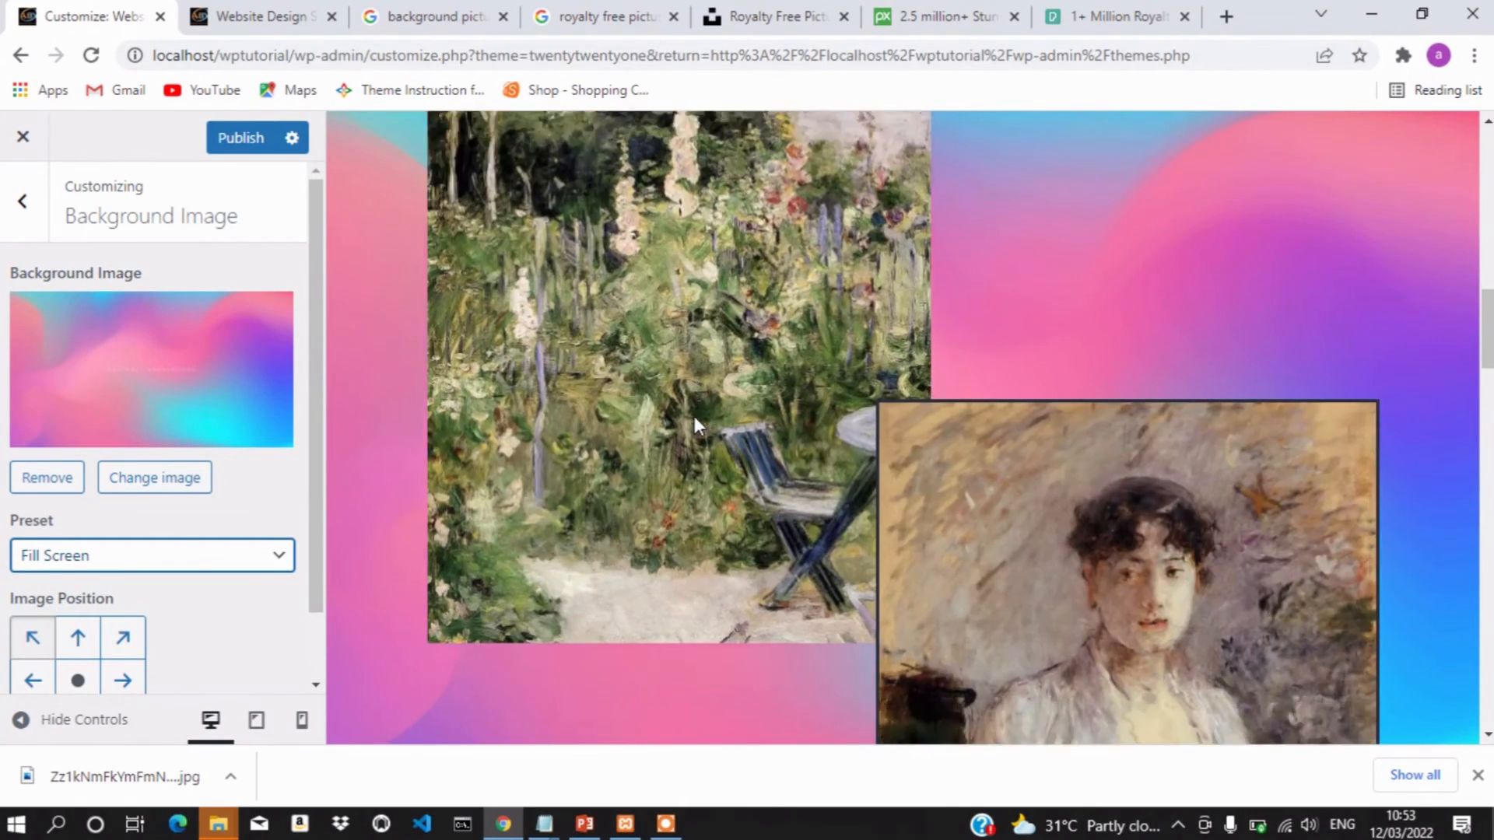
{"action": "scroll", "coordinate": [694, 417], "scroll_direction": "down", "scroll_amount": 5}
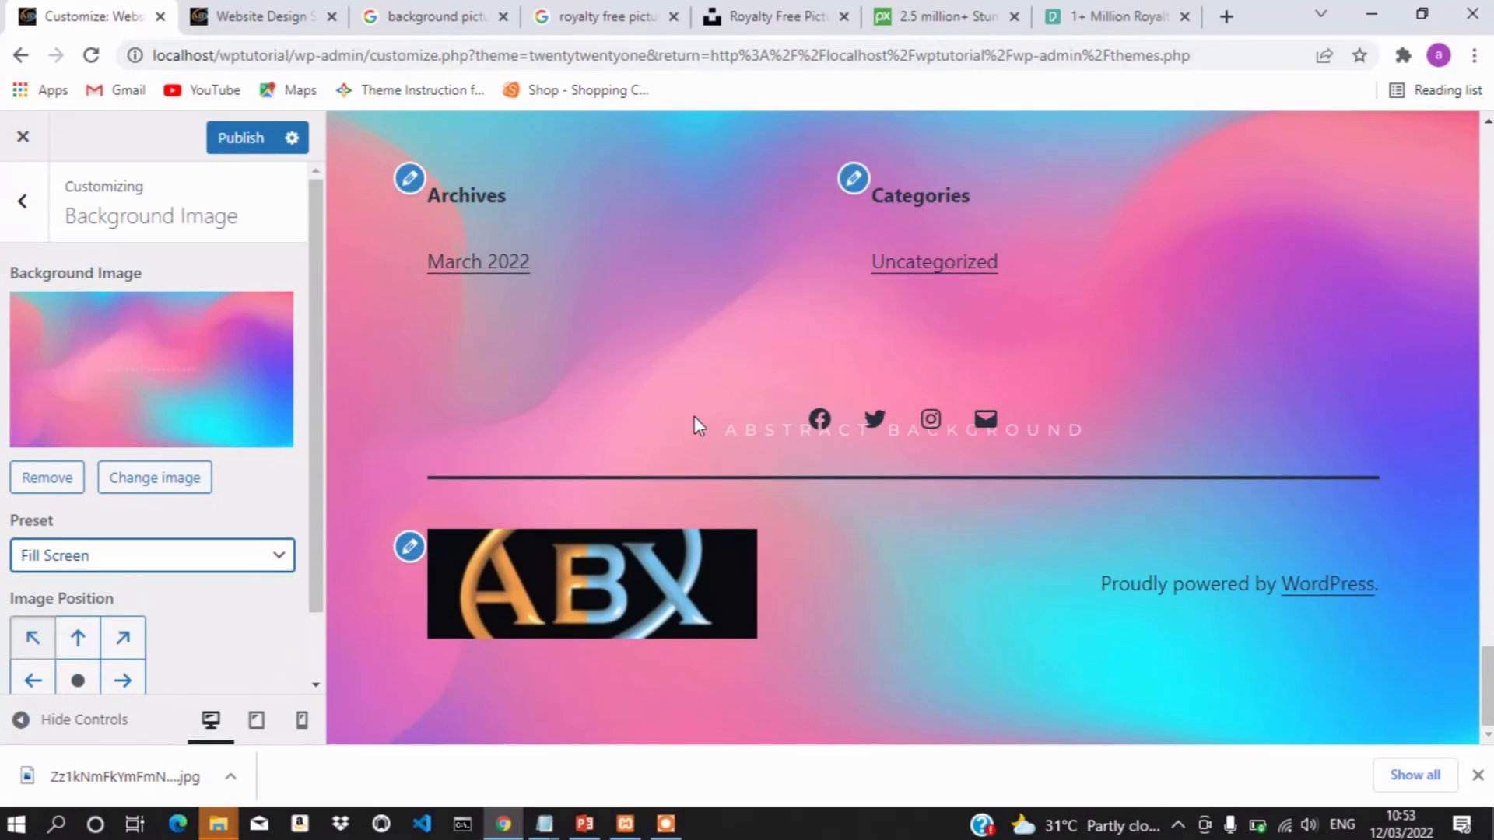
{"action": "scroll", "coordinate": [694, 417], "scroll_direction": "up", "scroll_amount": 10}
{"action": "scroll", "coordinate": [698, 425], "scroll_direction": "up", "scroll_amount": 20}
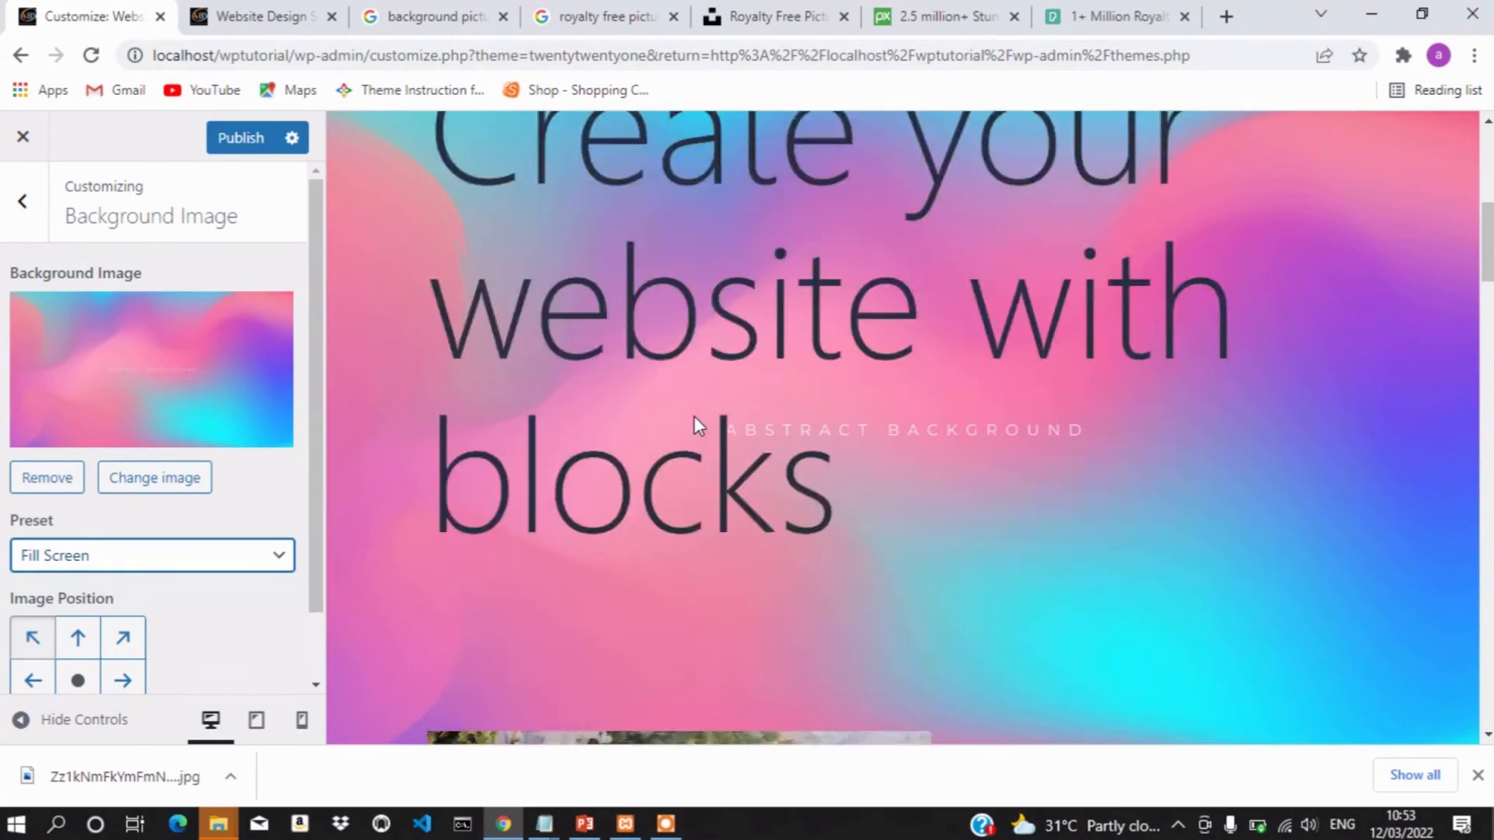
{"action": "scroll", "coordinate": [694, 417], "scroll_direction": "down", "scroll_amount": 15}
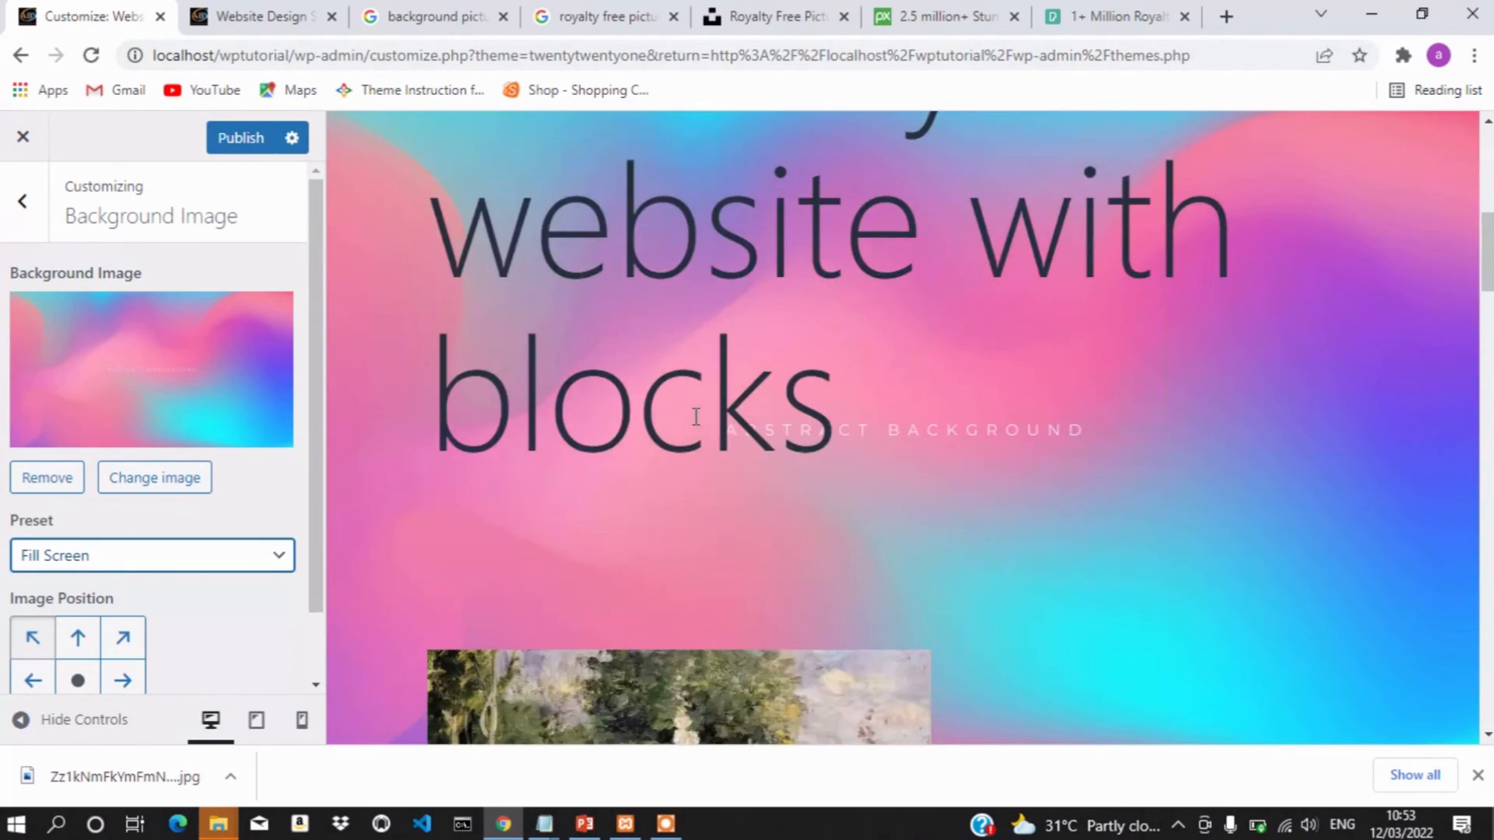
{"action": "scroll", "coordinate": [695, 417], "scroll_direction": "down", "scroll_amount": 10}
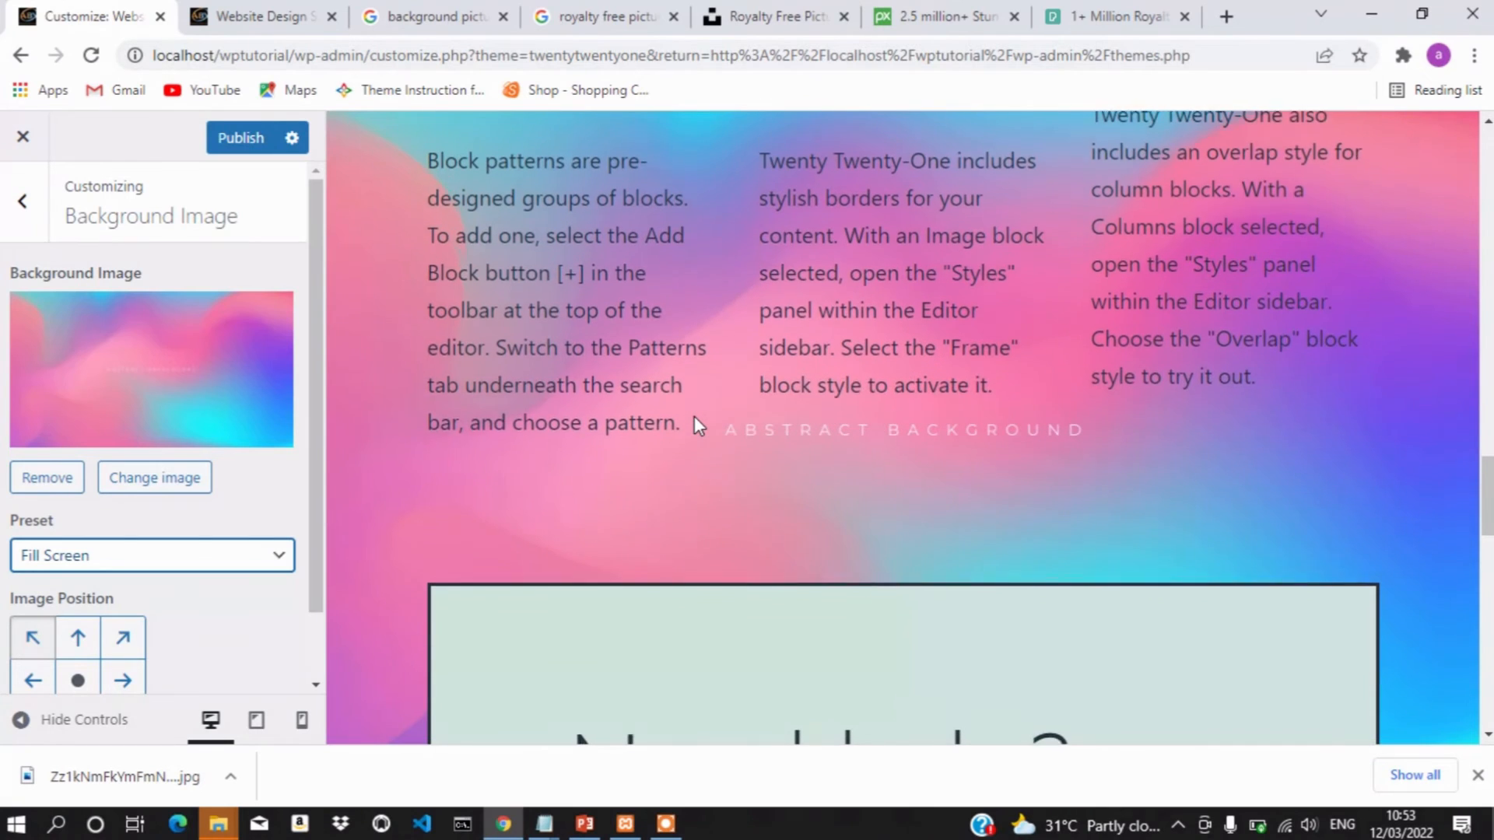
{"action": "scroll", "coordinate": [694, 426], "scroll_direction": "down", "scroll_amount": 3}
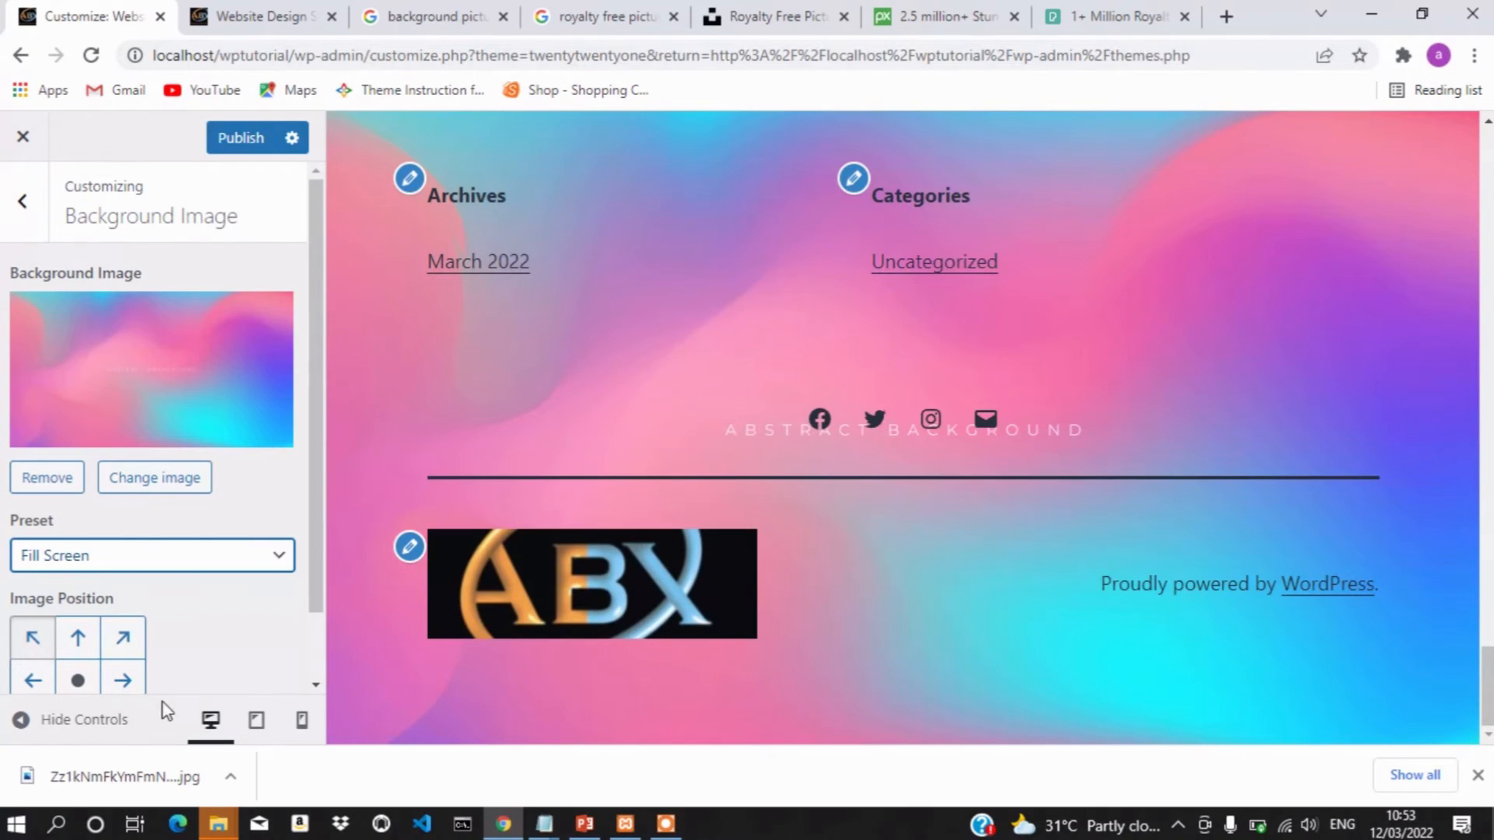
{"action": "scroll", "coordinate": [189, 585], "scroll_direction": "down", "scroll_amount": 1}
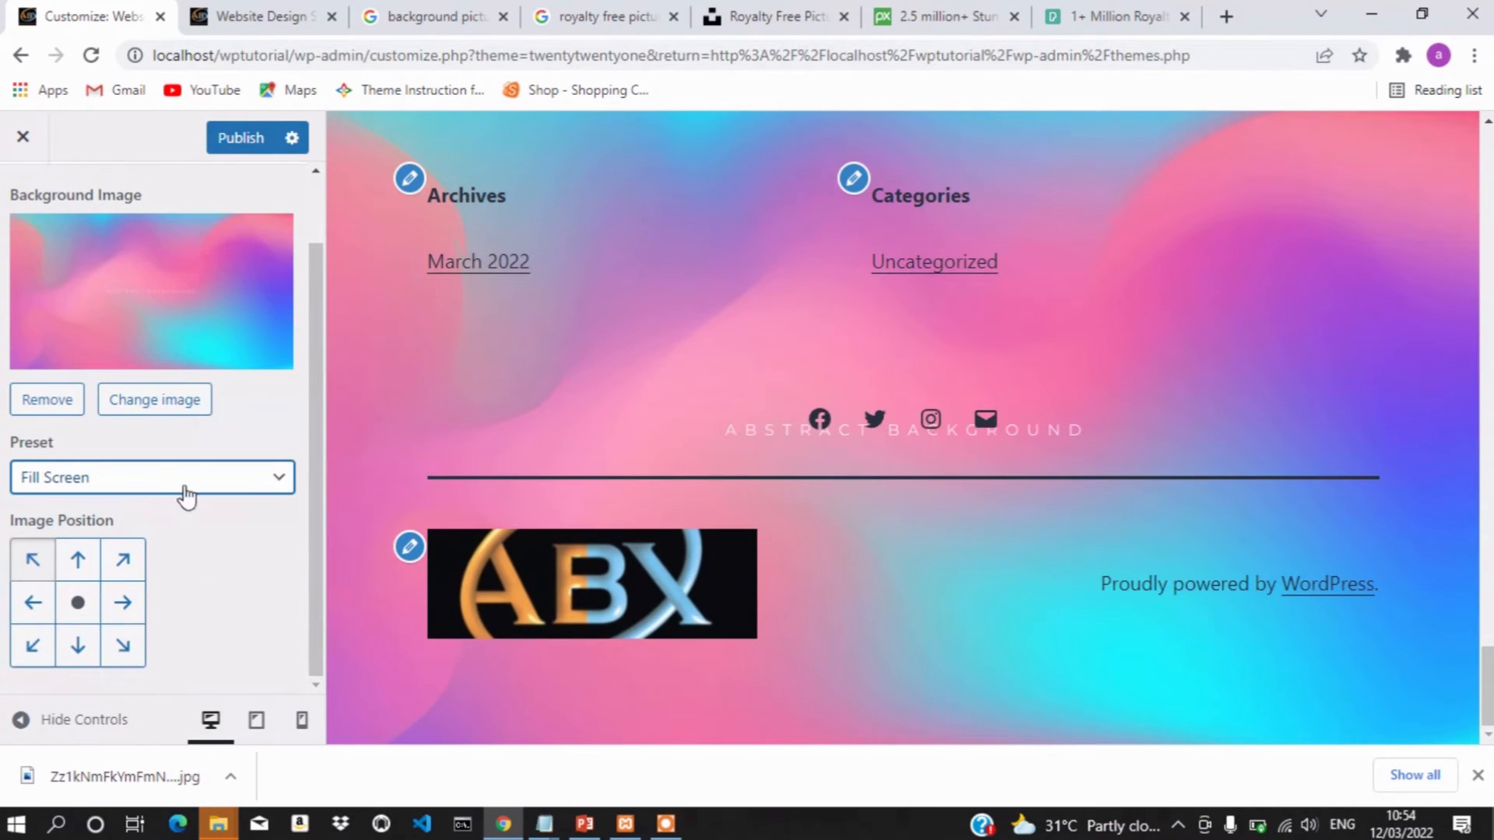
{"action": "scroll", "coordinate": [186, 495], "scroll_direction": "up", "scroll_amount": 1}
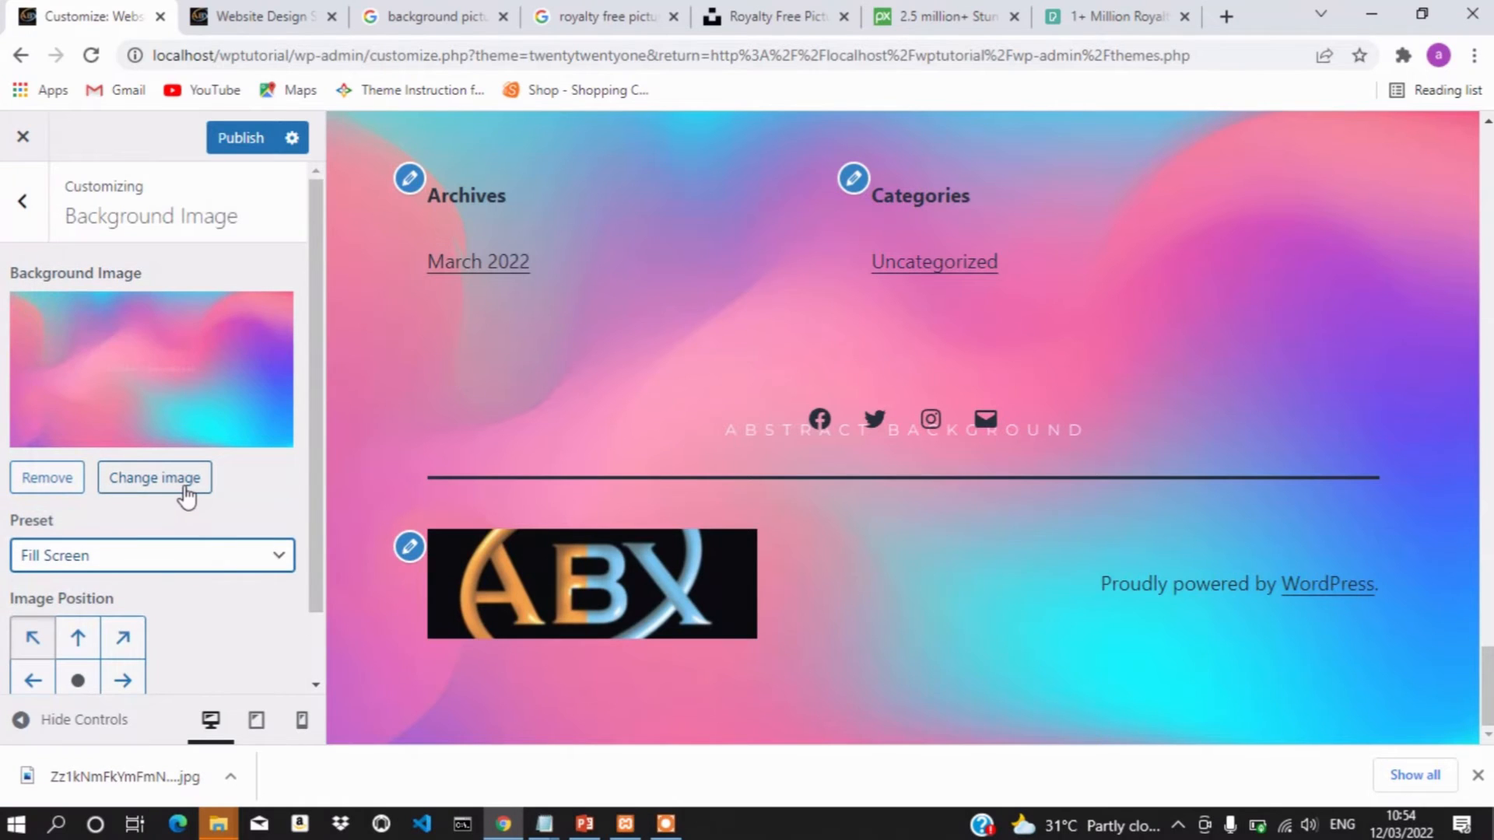
{"action": "scroll", "coordinate": [186, 495], "scroll_direction": "down", "scroll_amount": 1}
{"action": "scroll", "coordinate": [186, 496], "scroll_direction": "up", "scroll_amount": 1}
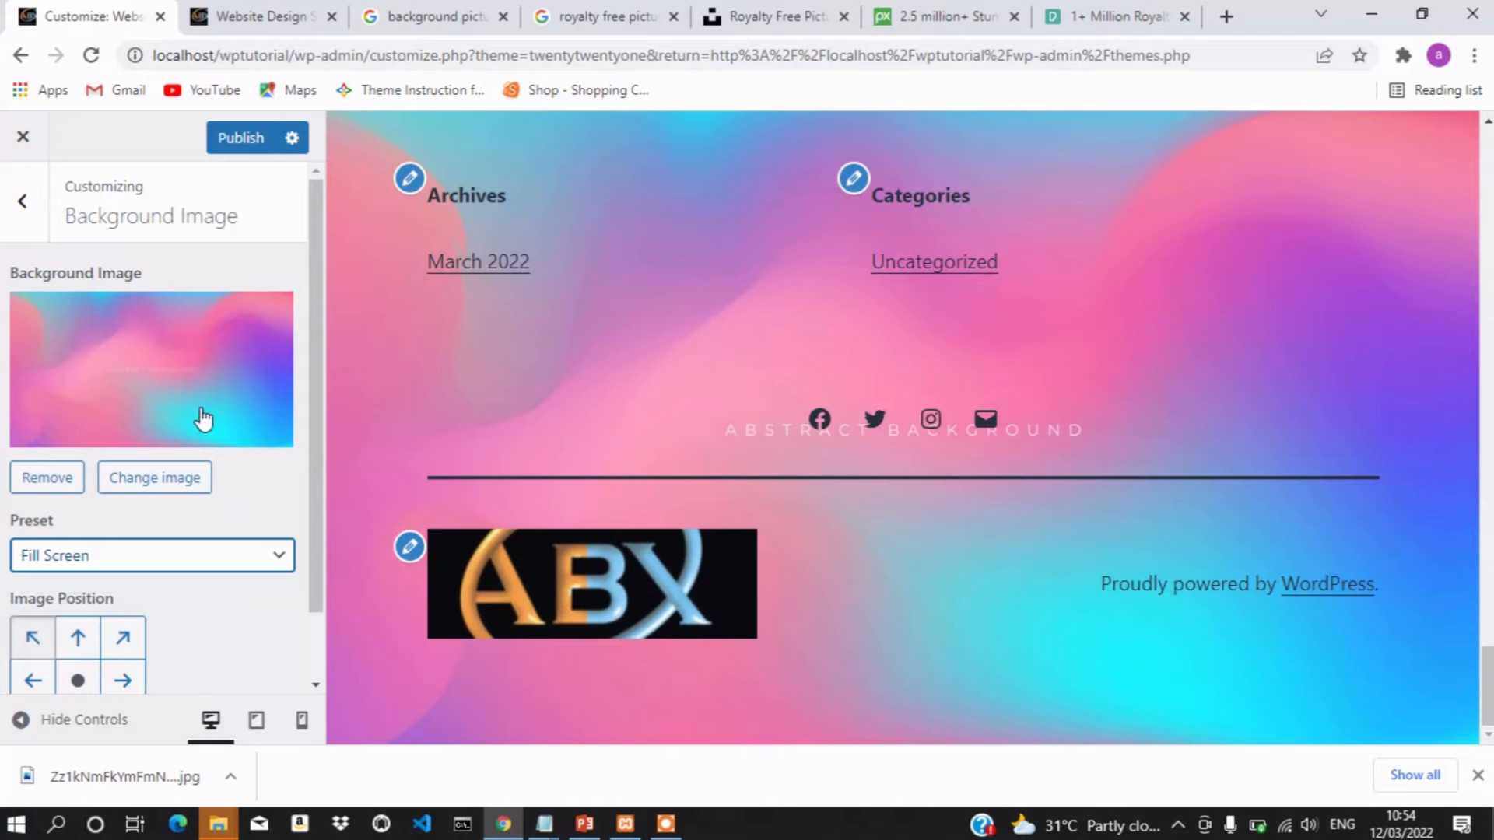
{"action": "scroll", "coordinate": [201, 436], "scroll_direction": "down", "scroll_amount": 1}
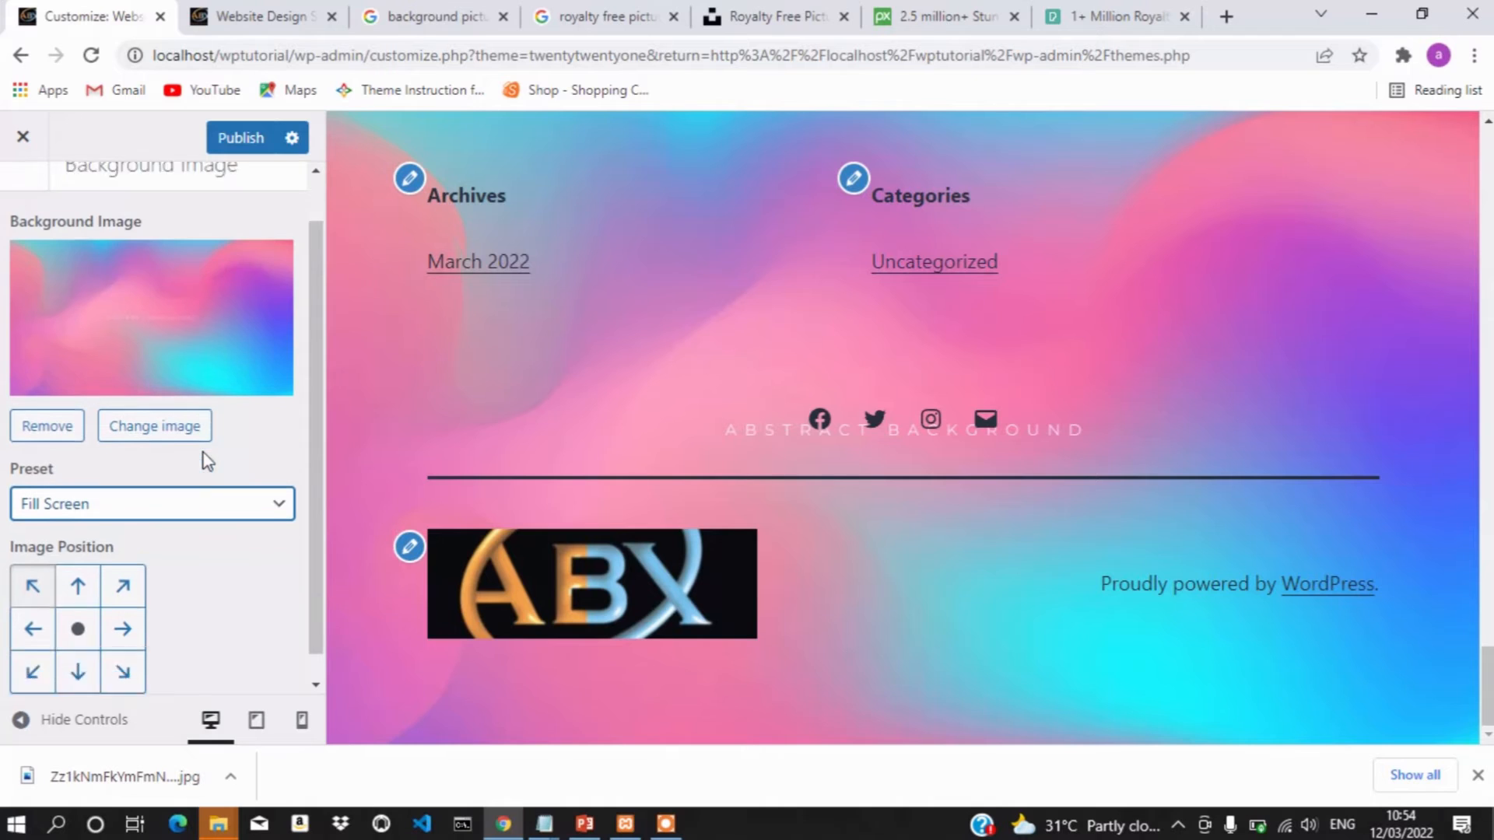
Publish the Fill Screen background, then close the Google search, Pixabay, Pexels and Unsplash tabs
{"action": "left_click", "coordinate": [239, 146]}
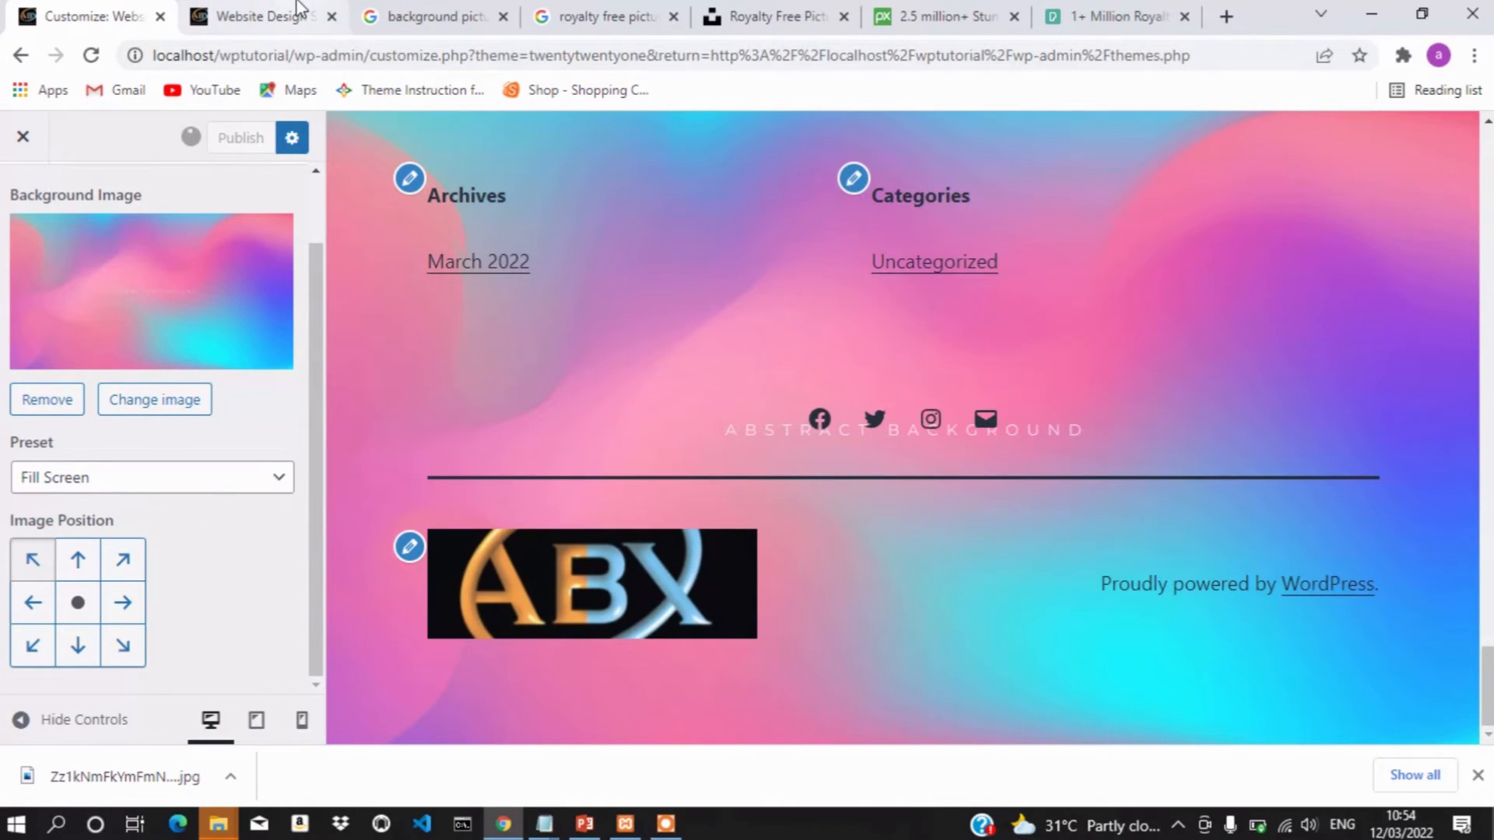
{"action": "left_click", "coordinate": [504, 17]}
{"action": "left_click", "coordinate": [504, 18]}
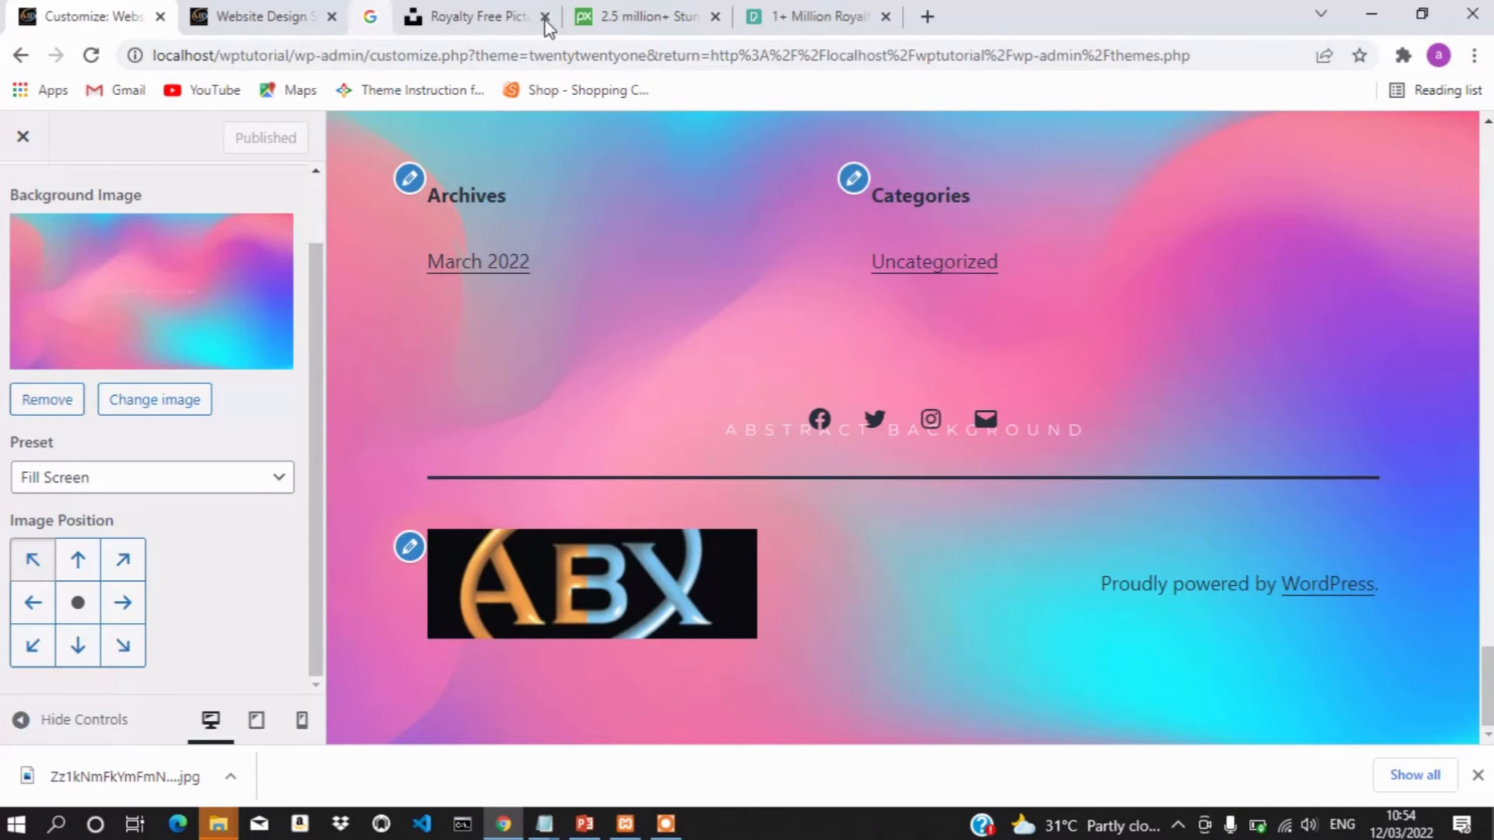
{"action": "left_click", "coordinate": [544, 21]}
{"action": "left_click", "coordinate": [545, 21]}
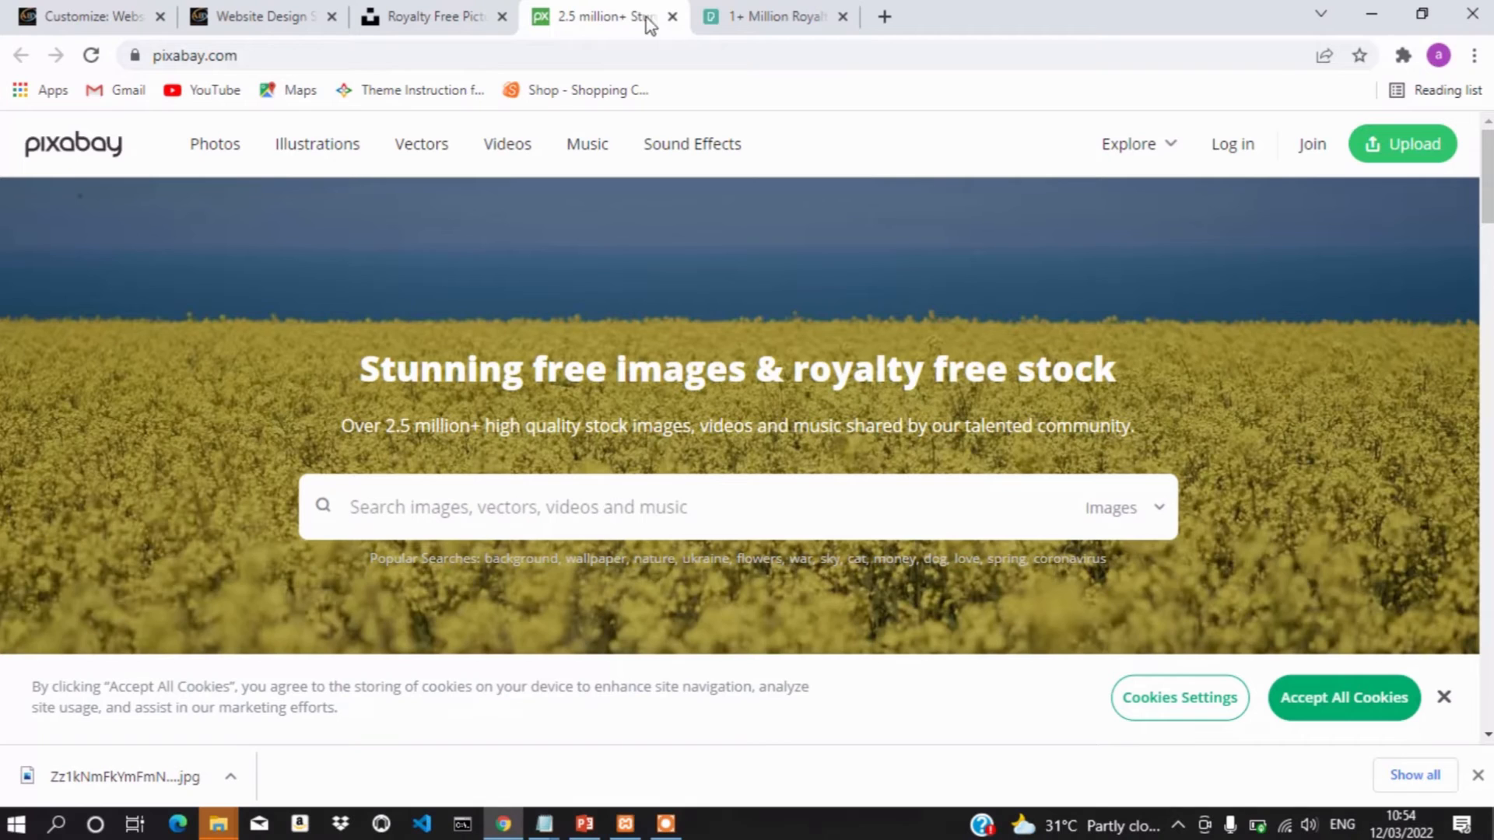
{"action": "left_click", "coordinate": [673, 17]}
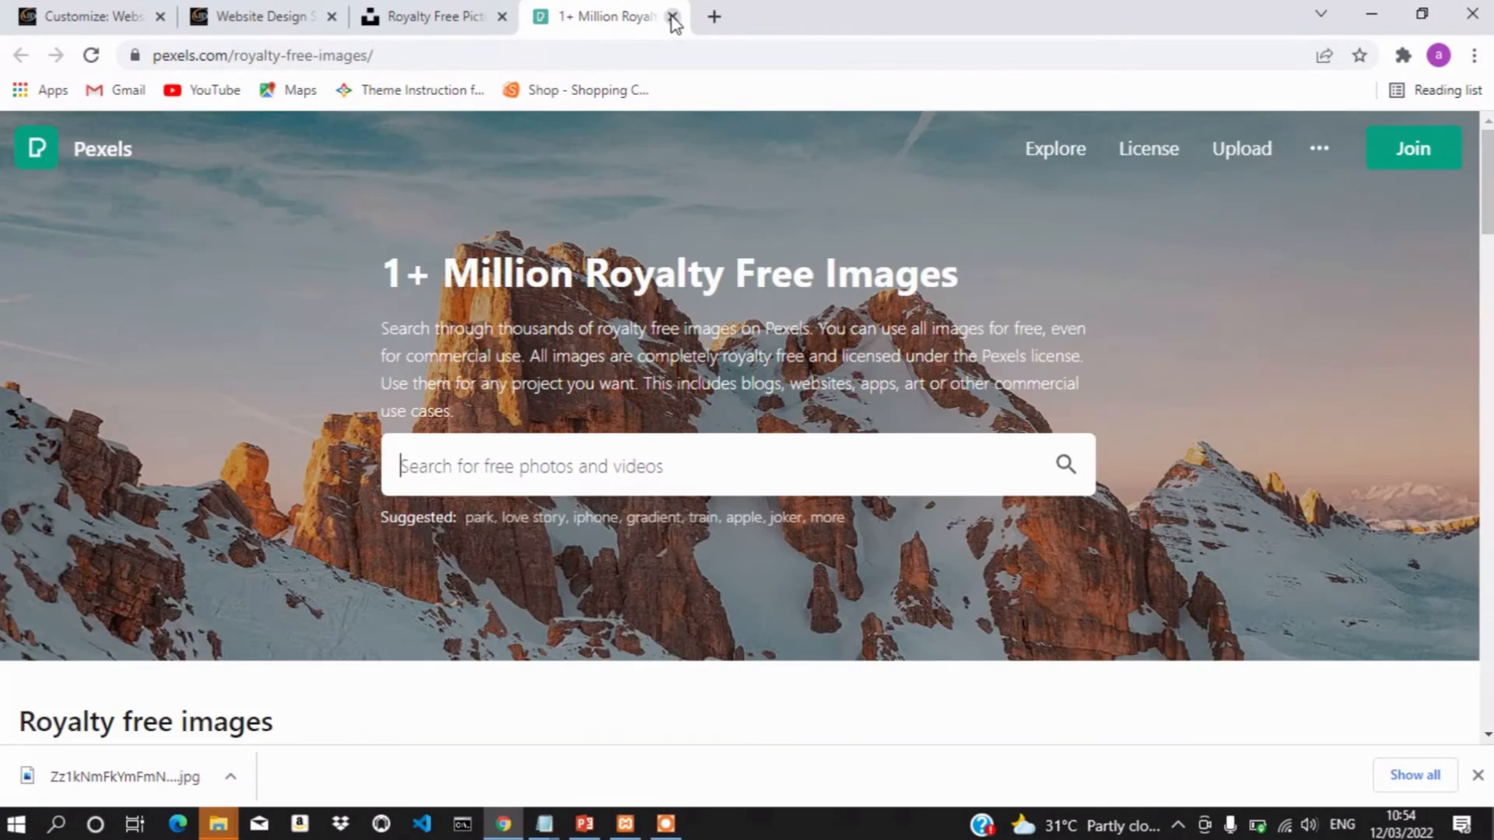
{"action": "left_click", "coordinate": [669, 17]}
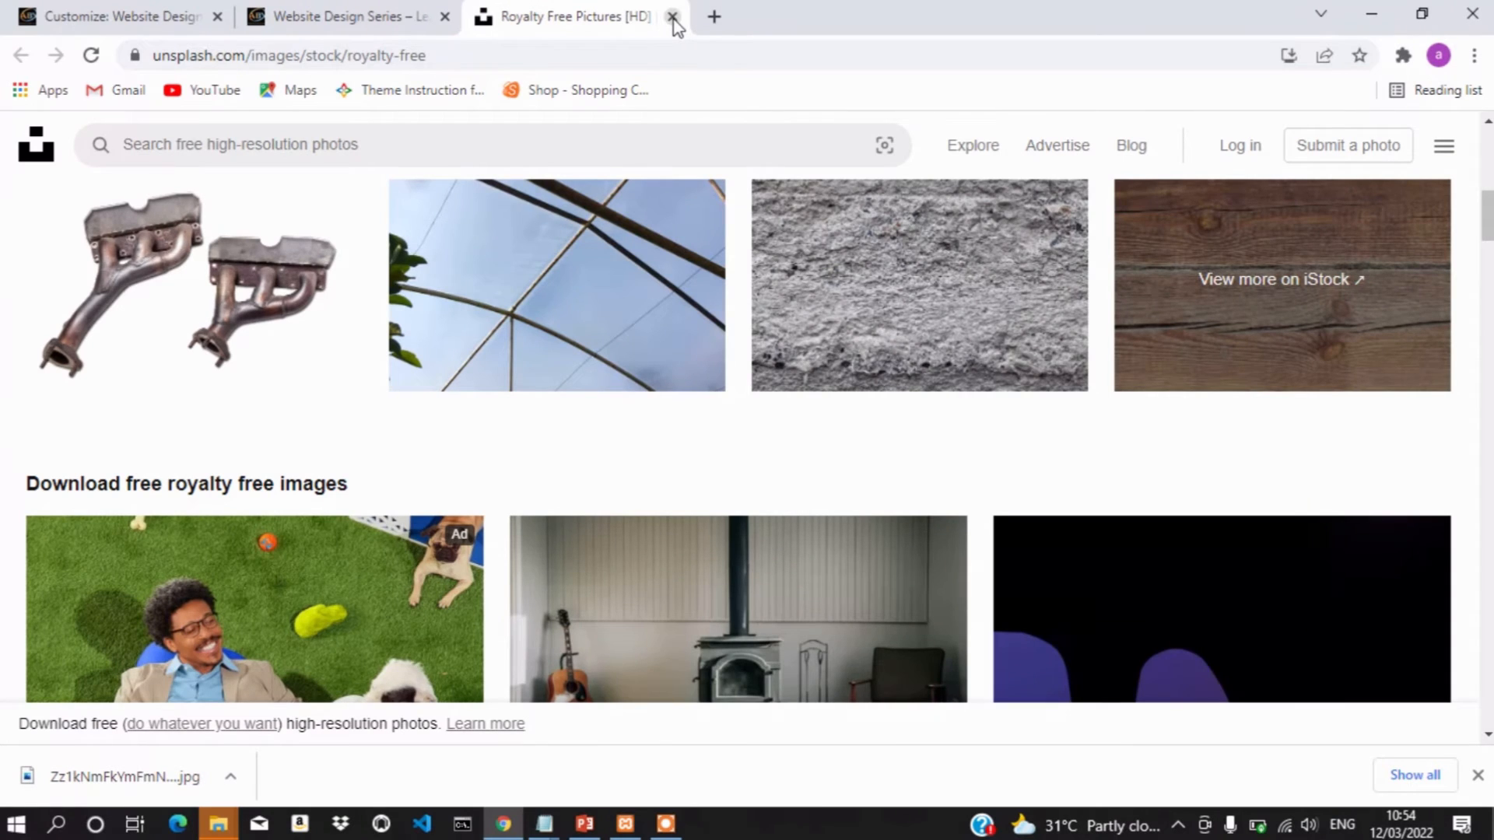
{"action": "left_click", "coordinate": [669, 18]}
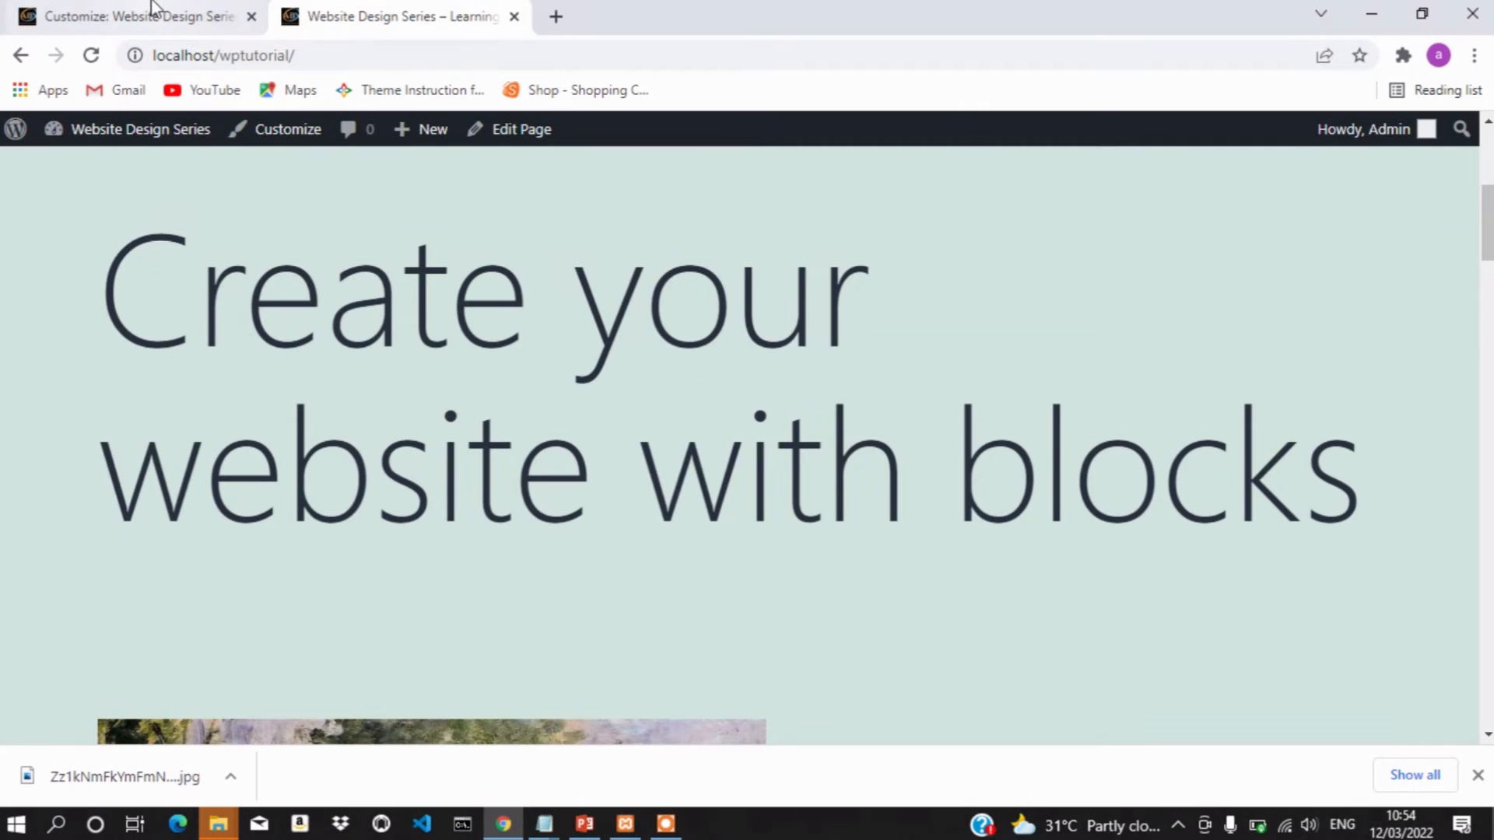
Reload the live front page to confirm the gradient shows throughout, then return to the Customizer
{"action": "left_click", "coordinate": [153, 11]}
{"action": "left_click", "coordinate": [414, 16]}
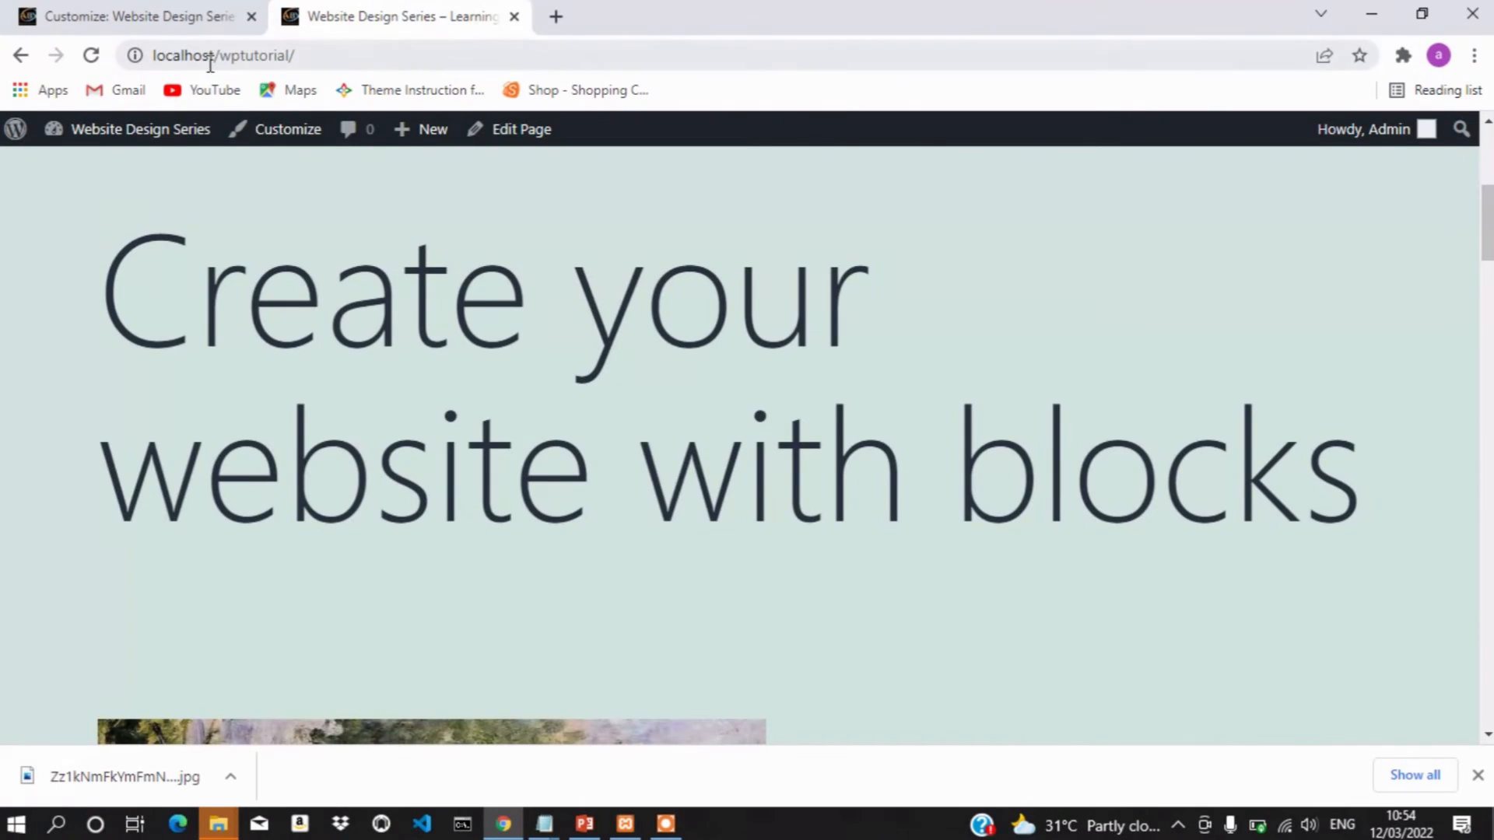
{"action": "left_click", "coordinate": [93, 57]}
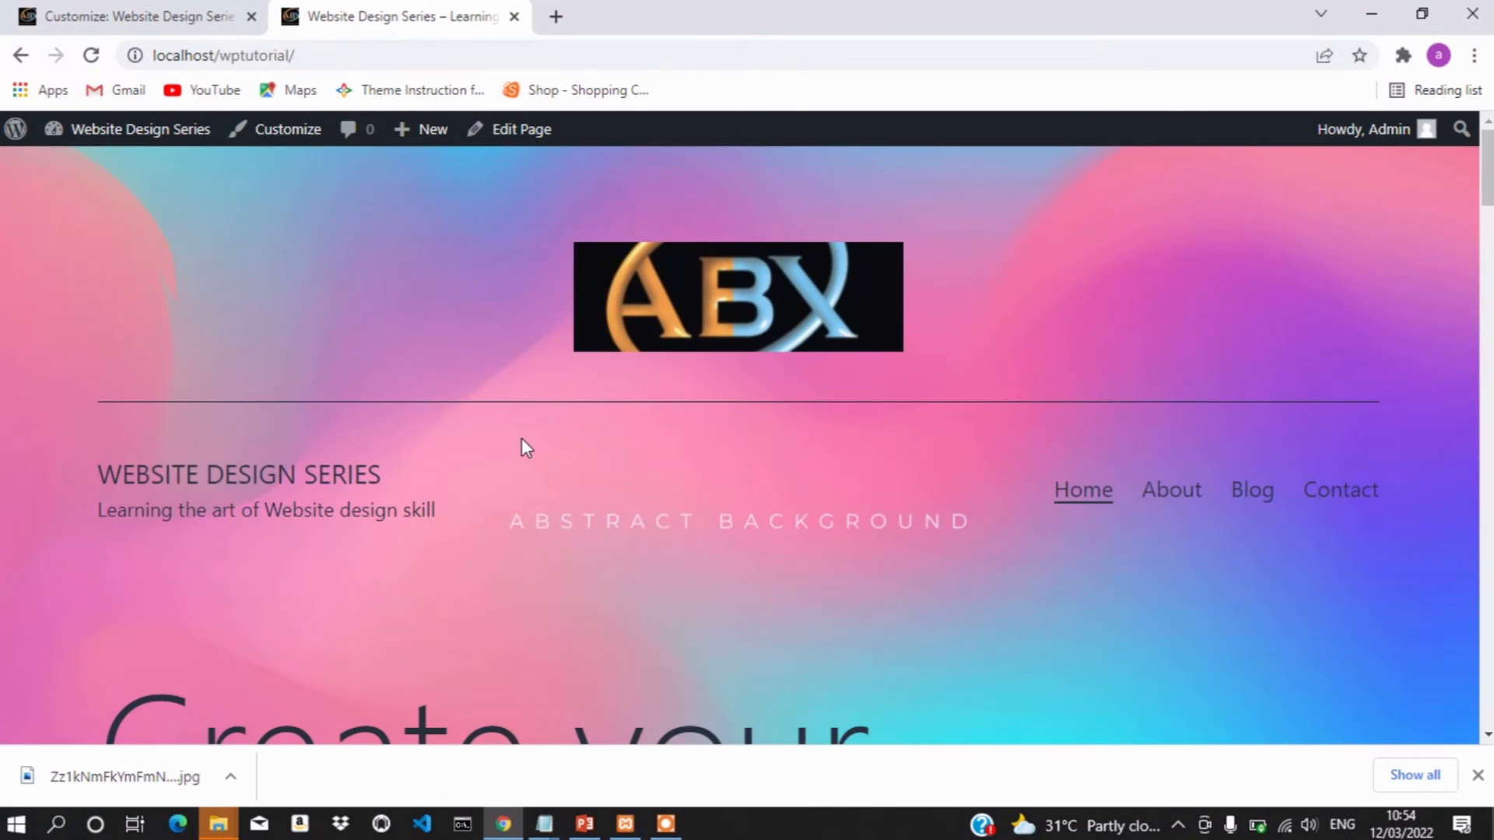
{"action": "scroll", "coordinate": [954, 550], "scroll_direction": "down", "scroll_amount": 10}
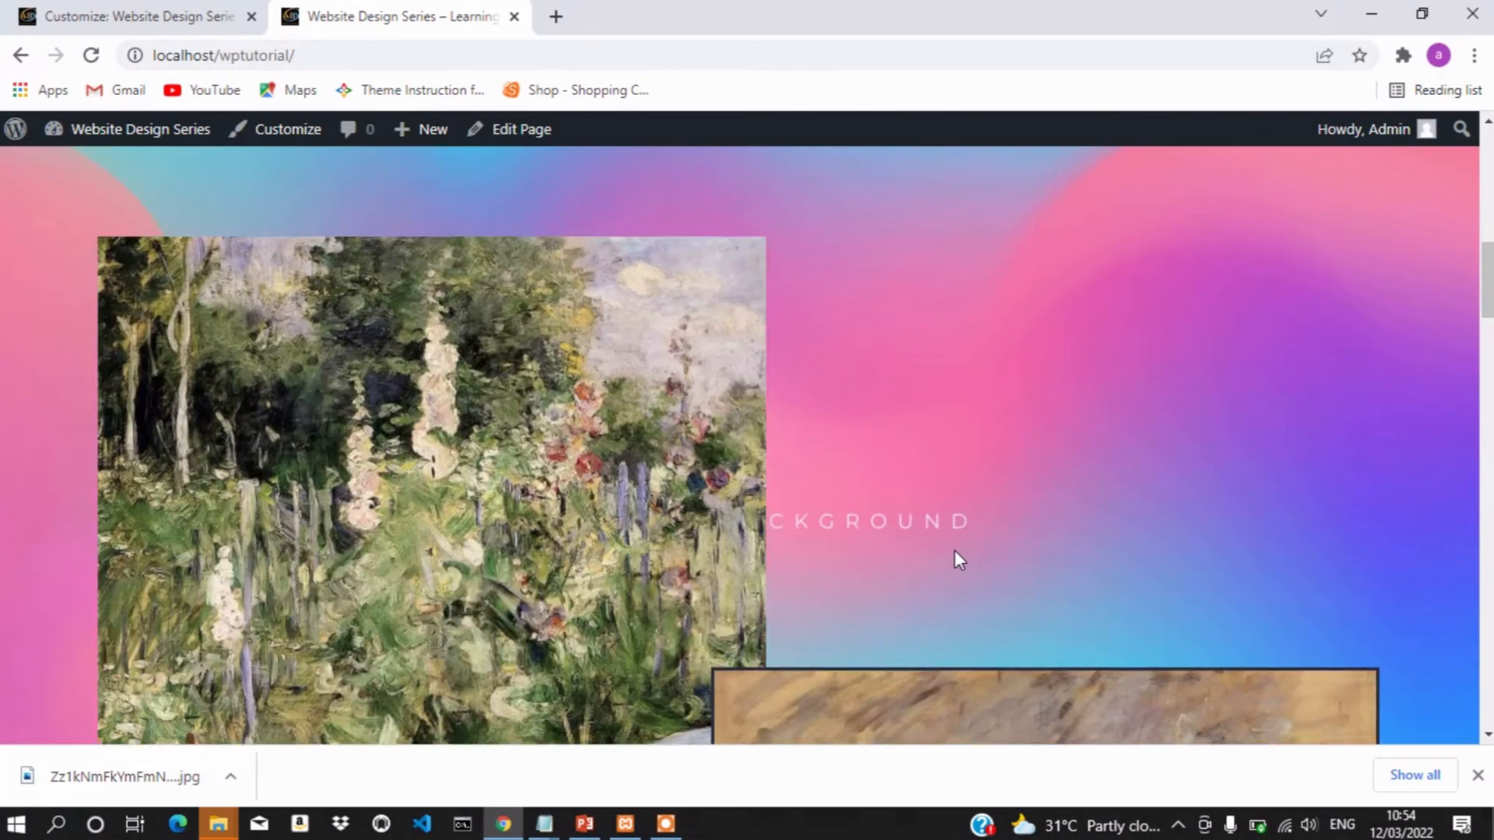
{"action": "scroll", "coordinate": [954, 550], "scroll_direction": "down", "scroll_amount": 15}
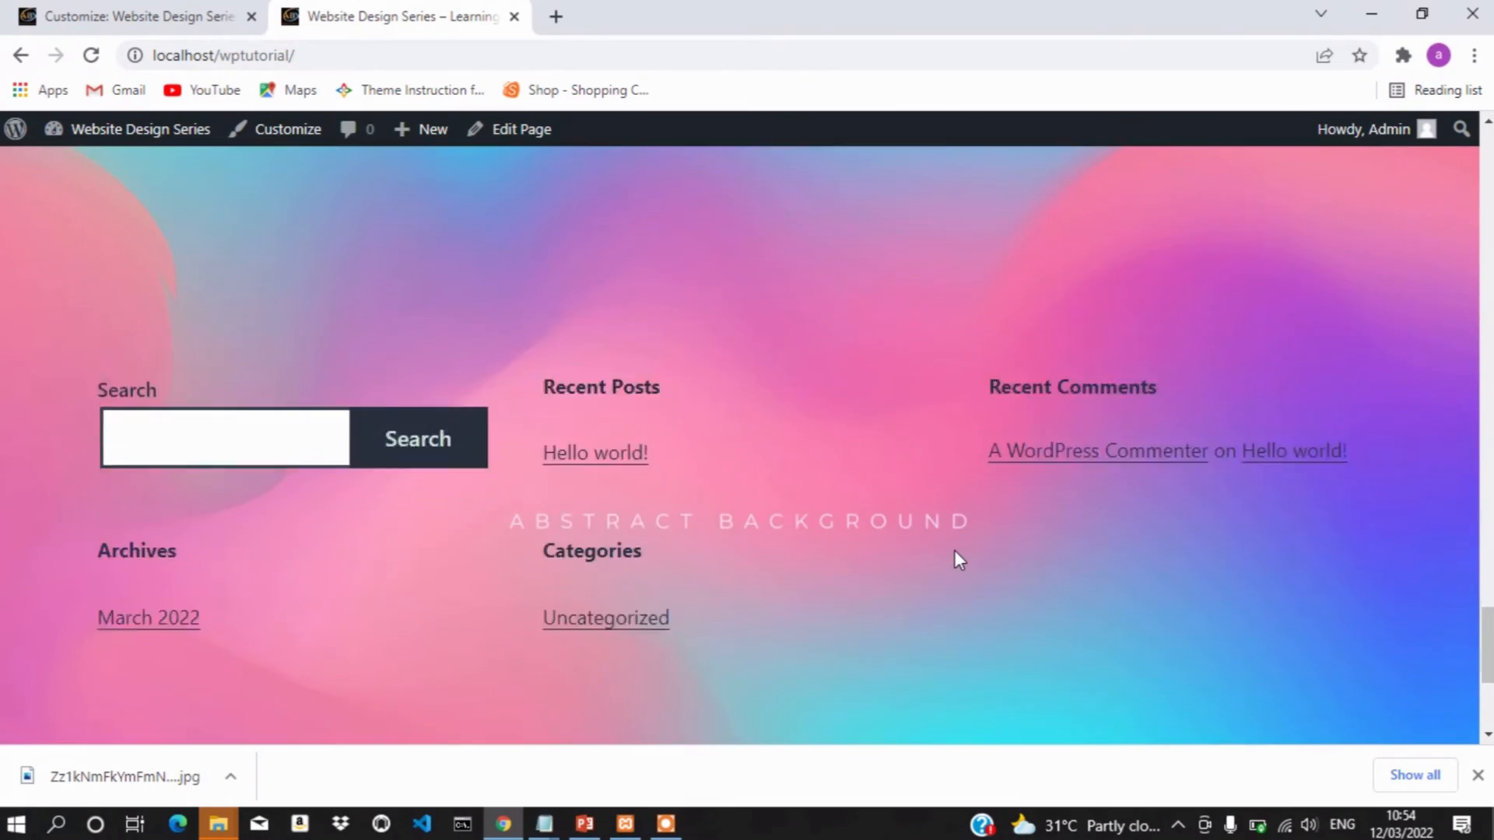
{"action": "scroll", "coordinate": [954, 554], "scroll_direction": "up", "scroll_amount": 8}
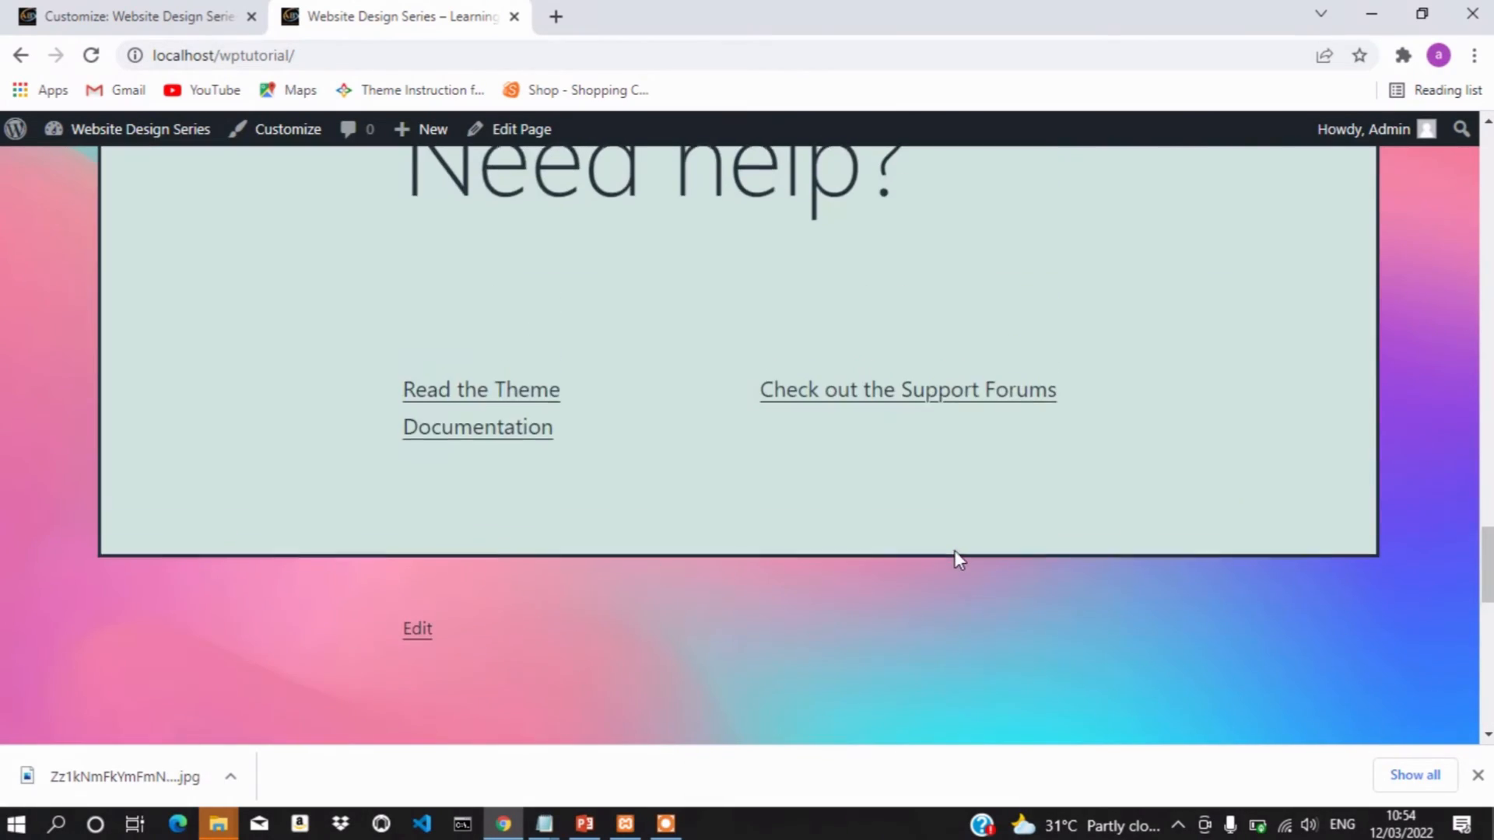
{"action": "scroll", "coordinate": [954, 552], "scroll_direction": "up", "scroll_amount": 20}
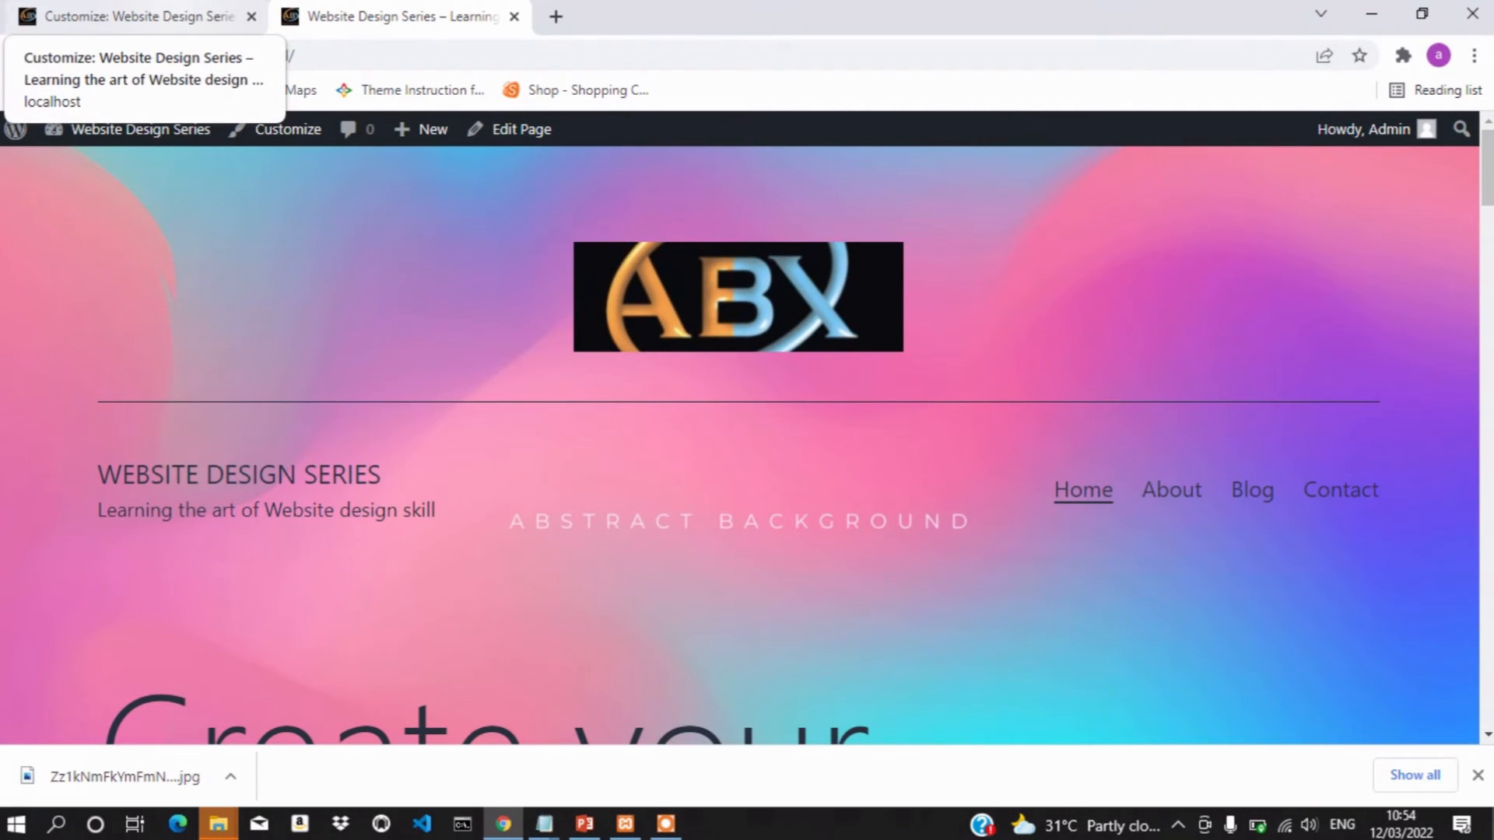
{"action": "left_click", "coordinate": [140, 15]}
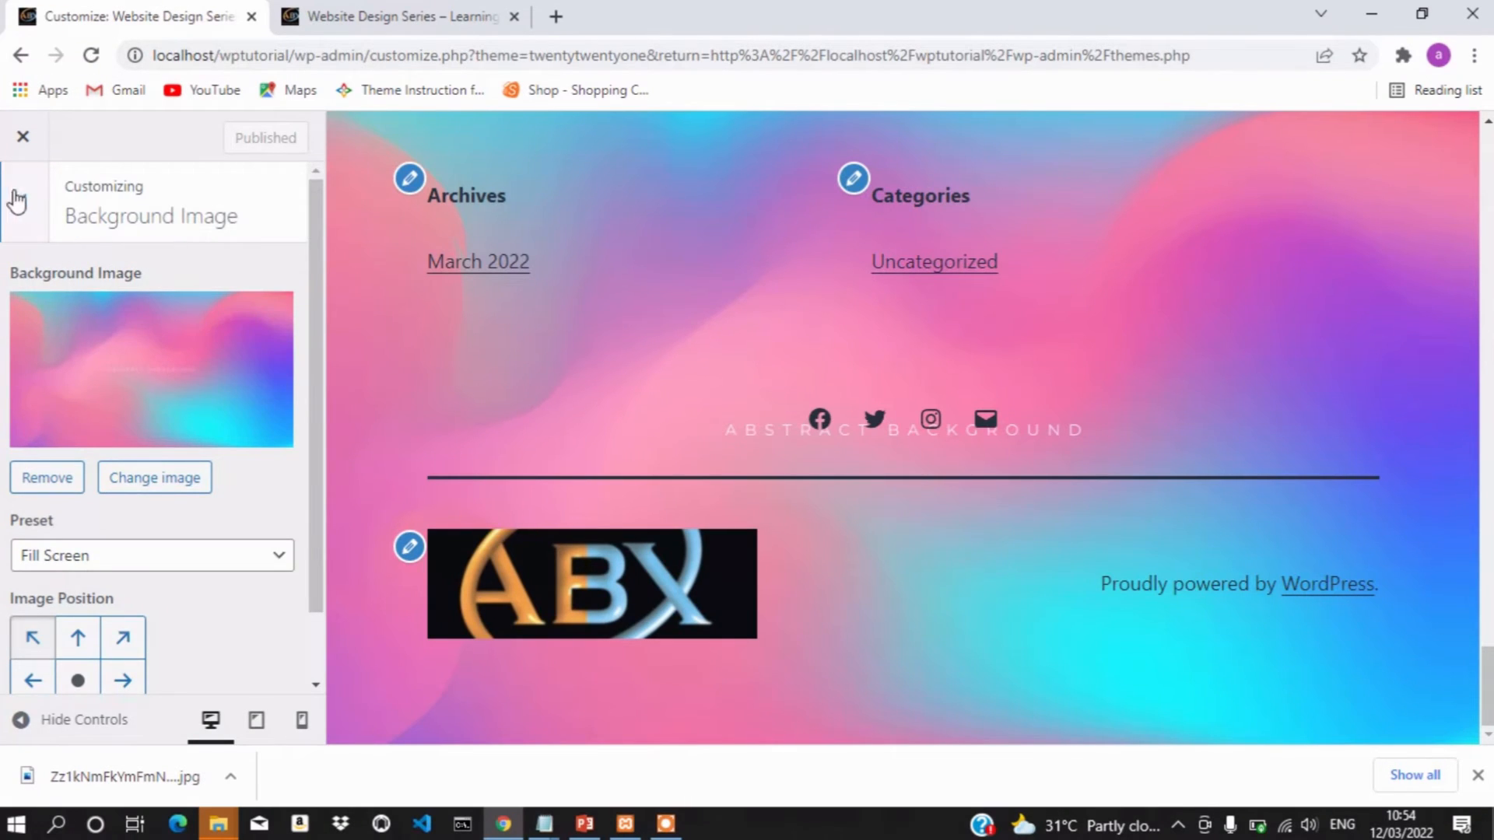
Leave the Background Image panel and return to the main Customizer sections list
{"action": "left_click", "coordinate": [19, 199]}
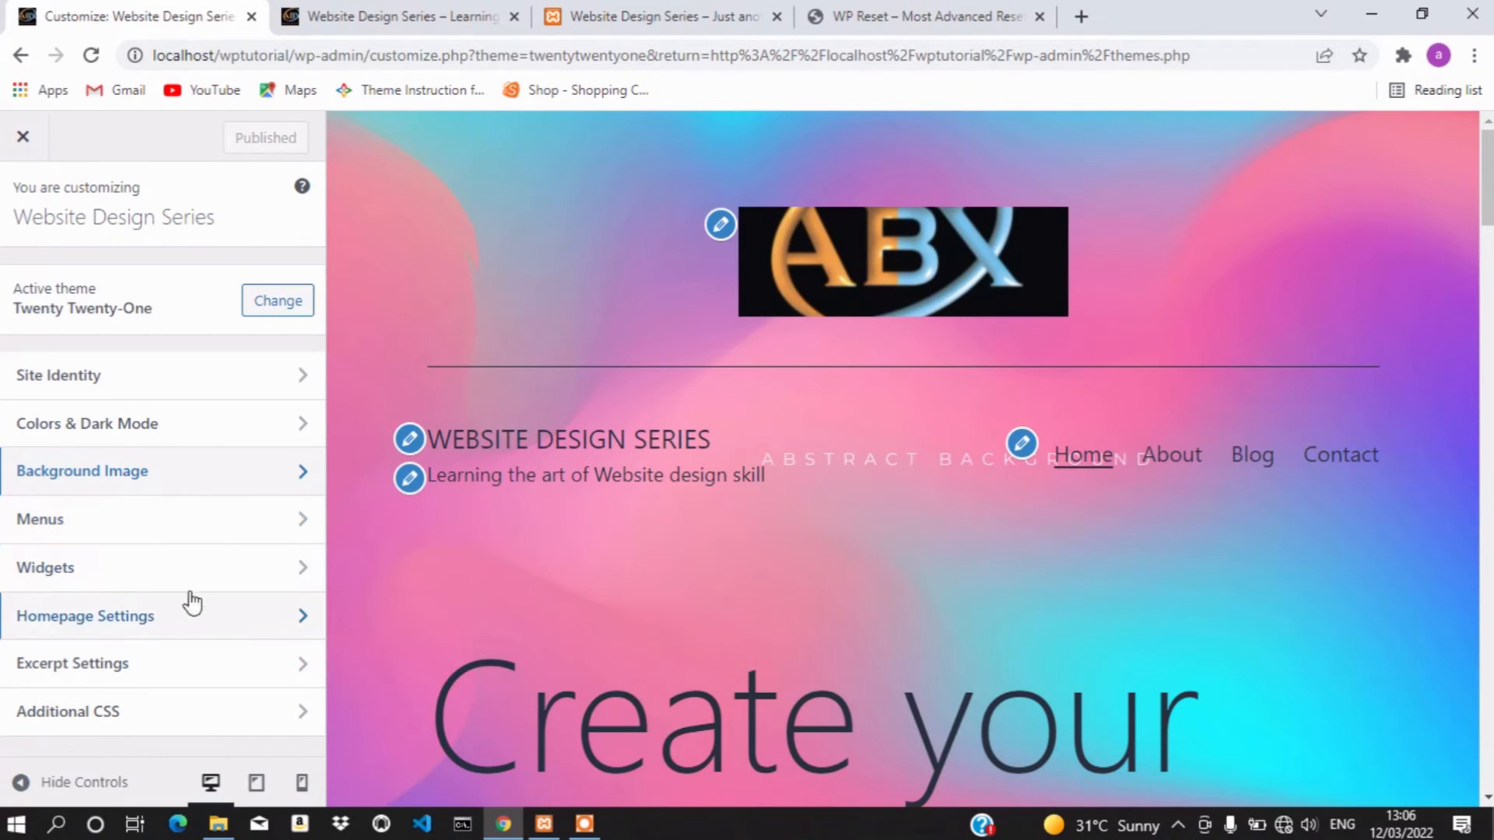
Open the Footer widget area and bring its Search, Recent Posts, Recent Comments, Archives and Categories widgets into the preview
{"action": "left_click", "coordinate": [35, 567]}
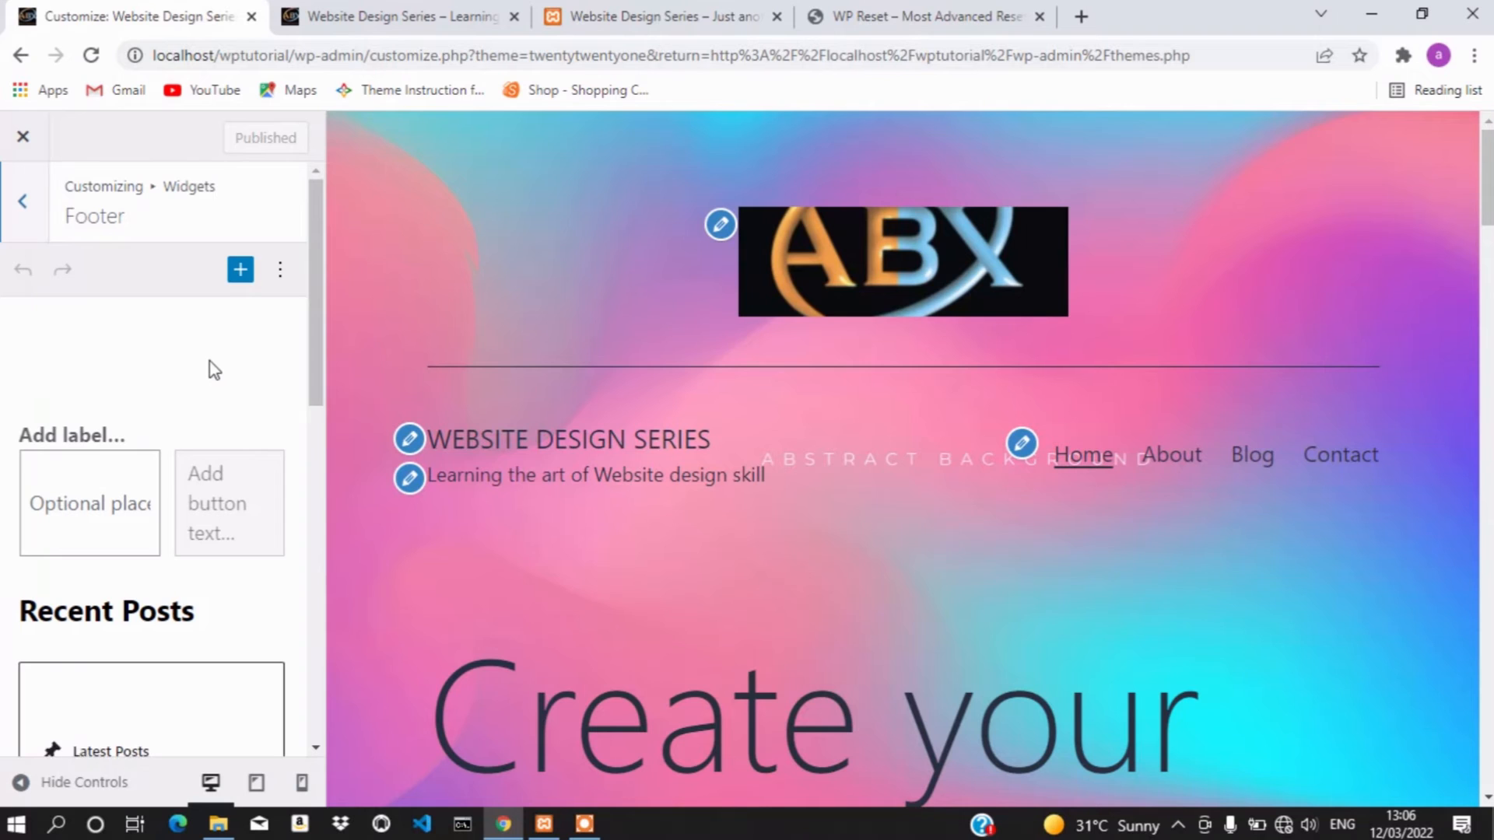
{"action": "scroll", "coordinate": [210, 366], "scroll_direction": "down", "scroll_amount": 2}
{"action": "scroll", "coordinate": [211, 366], "scroll_direction": "down", "scroll_amount": 4}
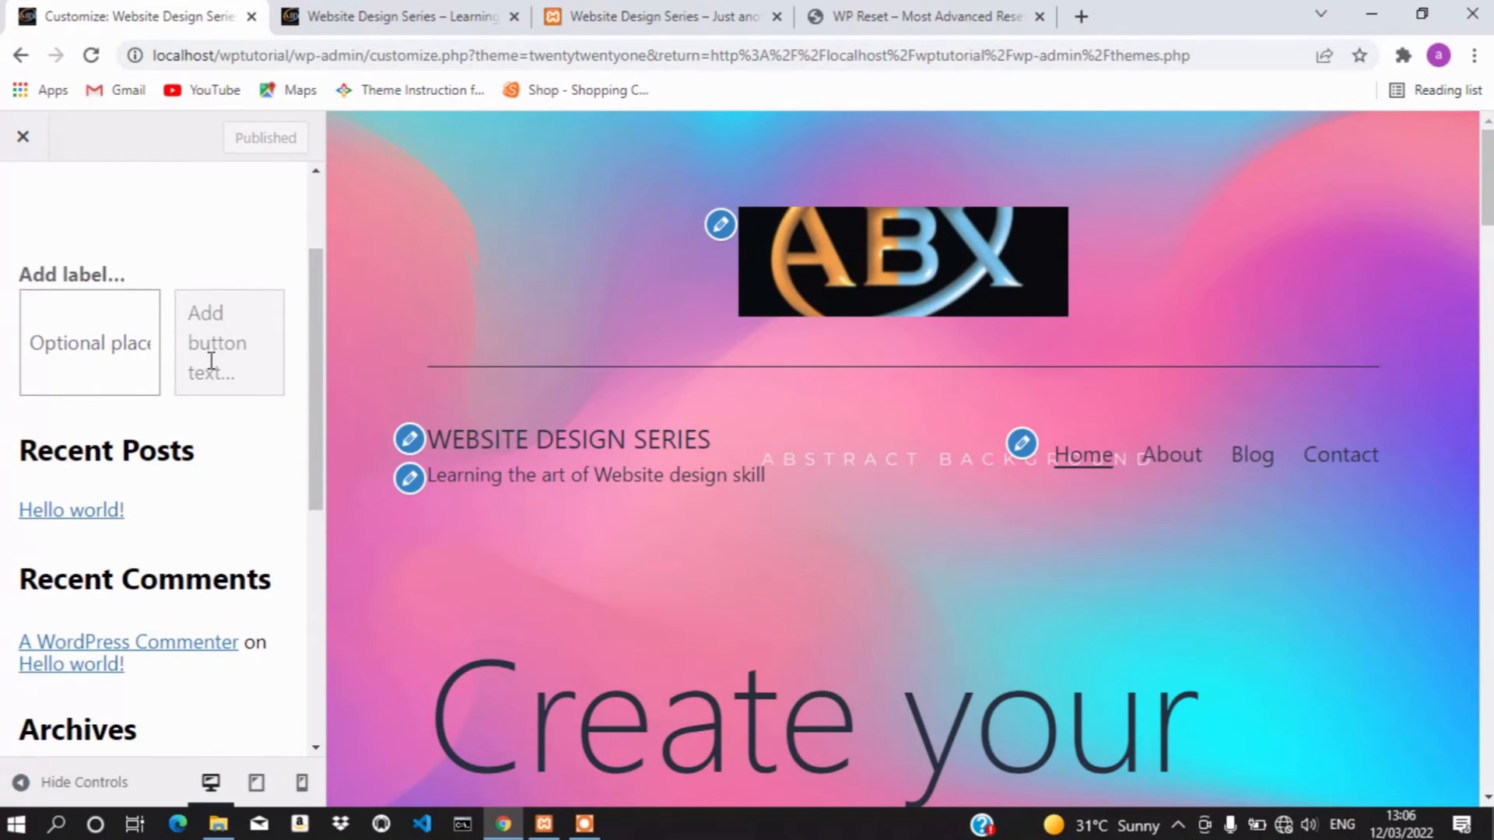
{"action": "scroll", "coordinate": [210, 362], "scroll_direction": "down", "scroll_amount": 4}
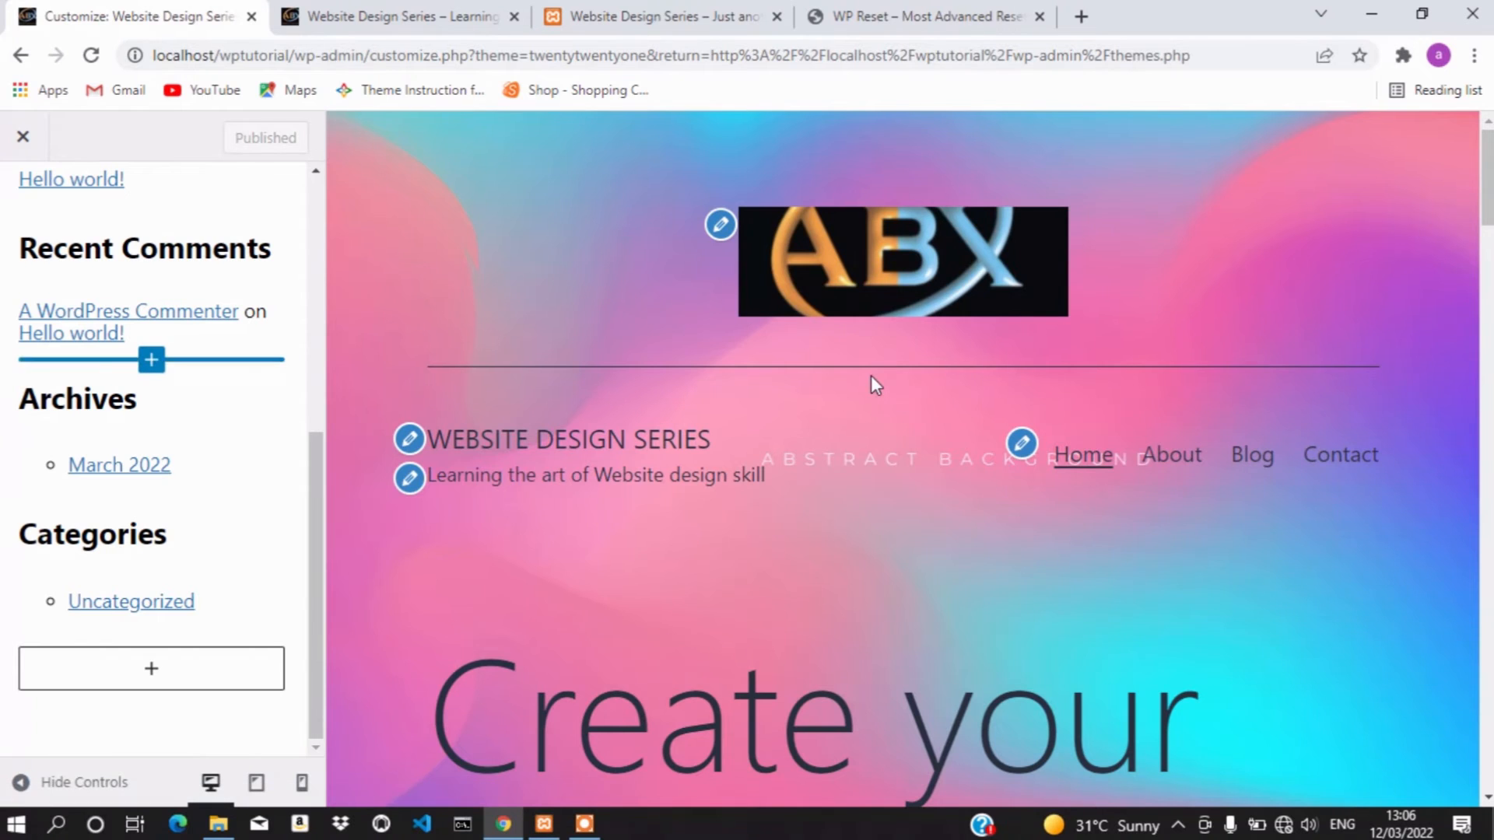
{"action": "scroll", "coordinate": [871, 375], "scroll_direction": "down", "scroll_amount": 20}
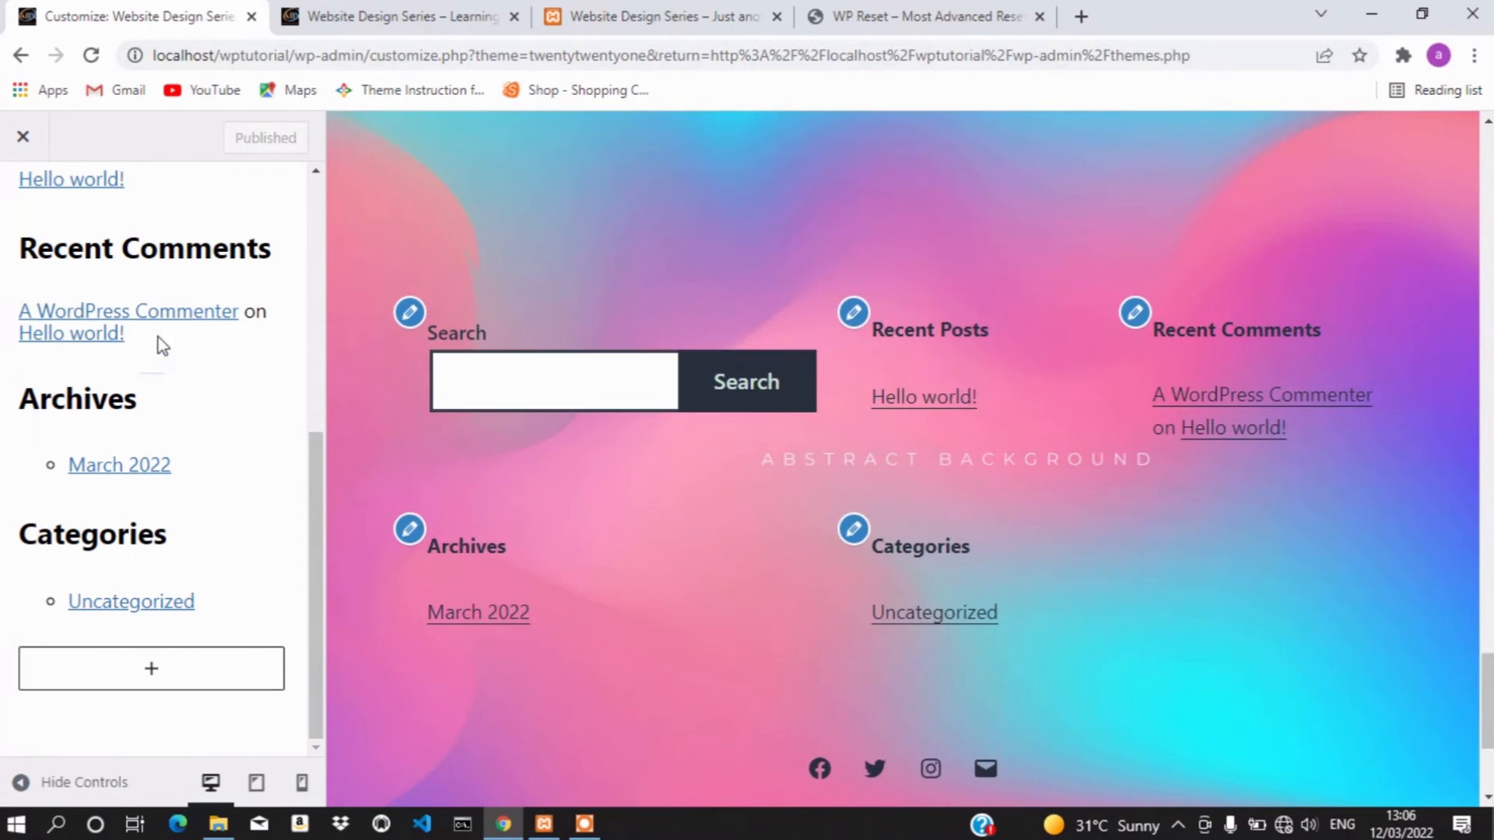
{"action": "scroll", "coordinate": [157, 337], "scroll_direction": "up", "scroll_amount": 5}
{"action": "scroll", "coordinate": [157, 338], "scroll_direction": "up", "scroll_amount": 2}
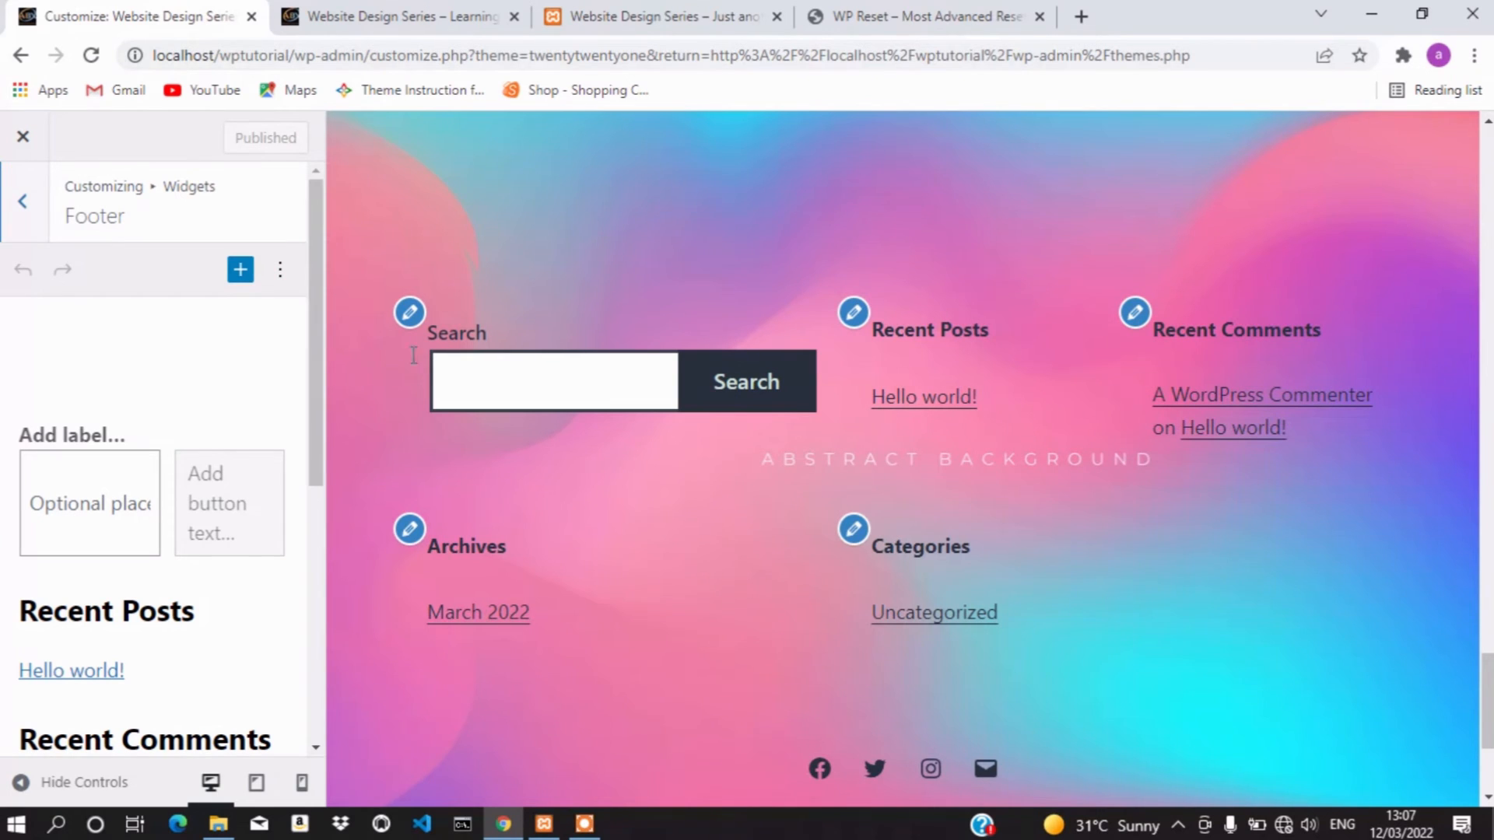
Remove the Search widget and the Recent Posts heading from the footer
{"action": "left_click", "coordinate": [235, 490]}
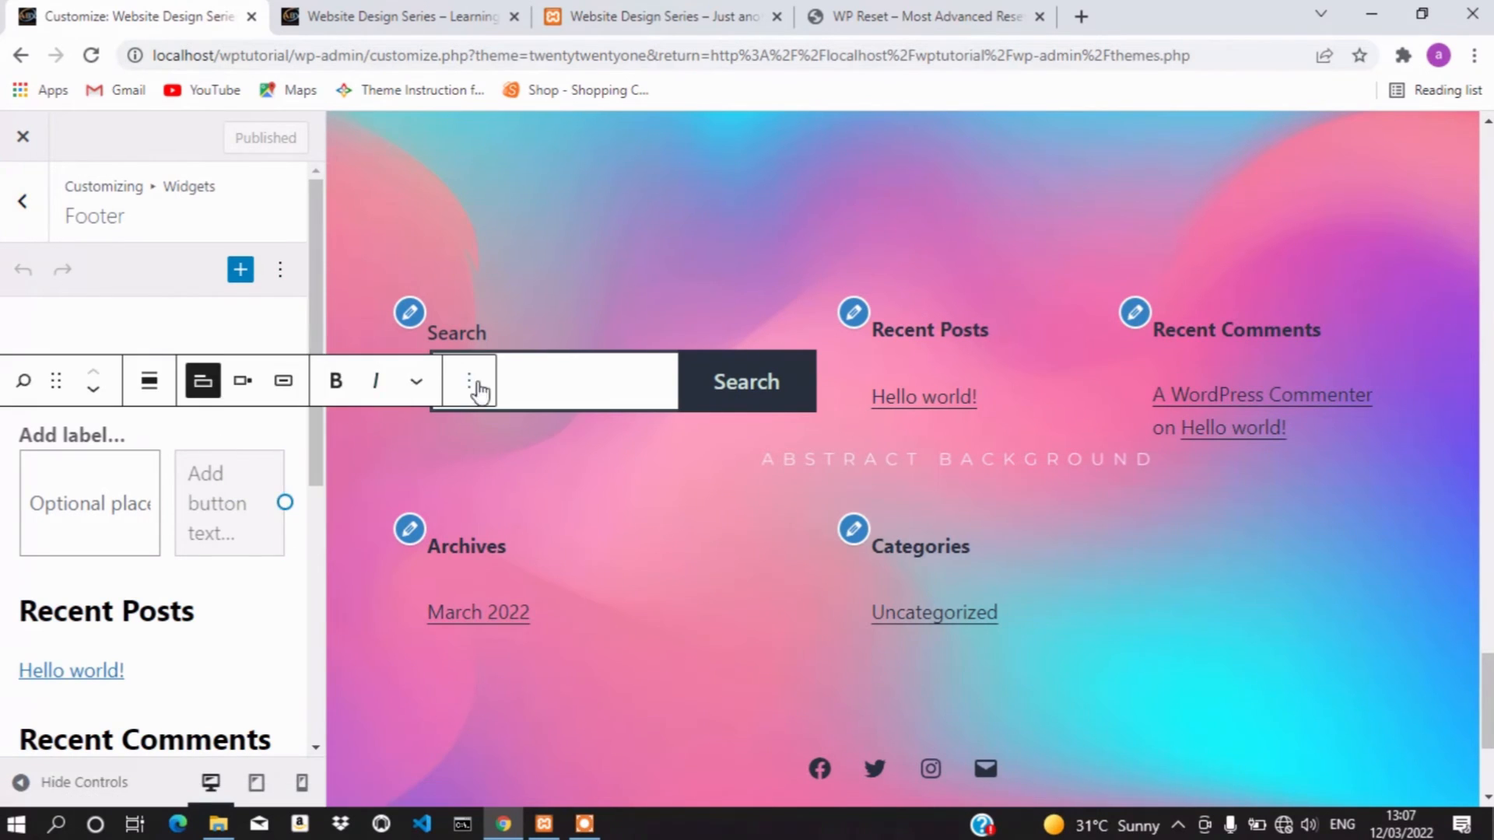
{"action": "left_click", "coordinate": [467, 383]}
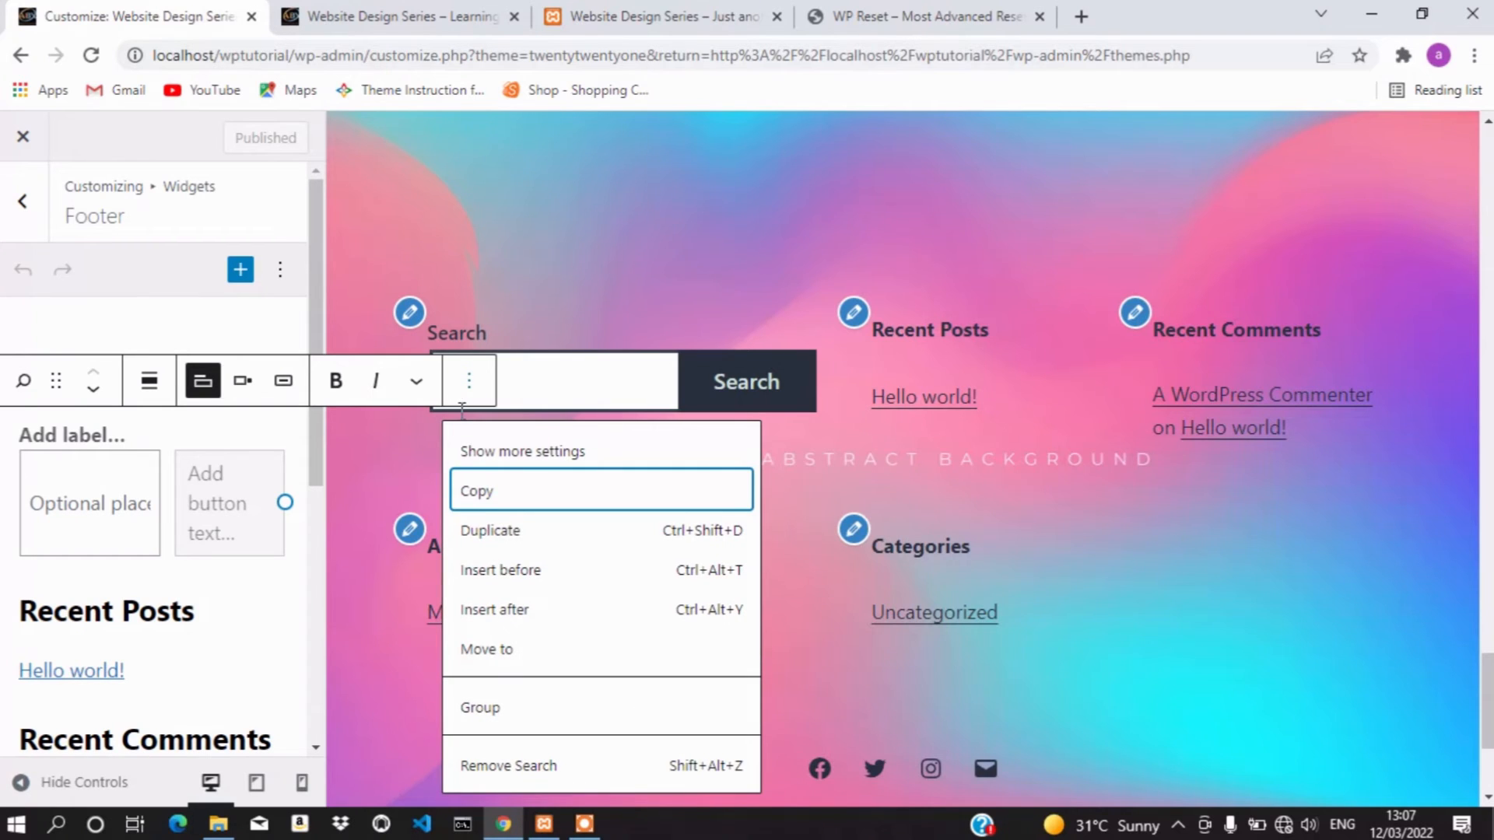
{"action": "left_click", "coordinate": [510, 766]}
{"action": "left_click", "coordinate": [194, 449]}
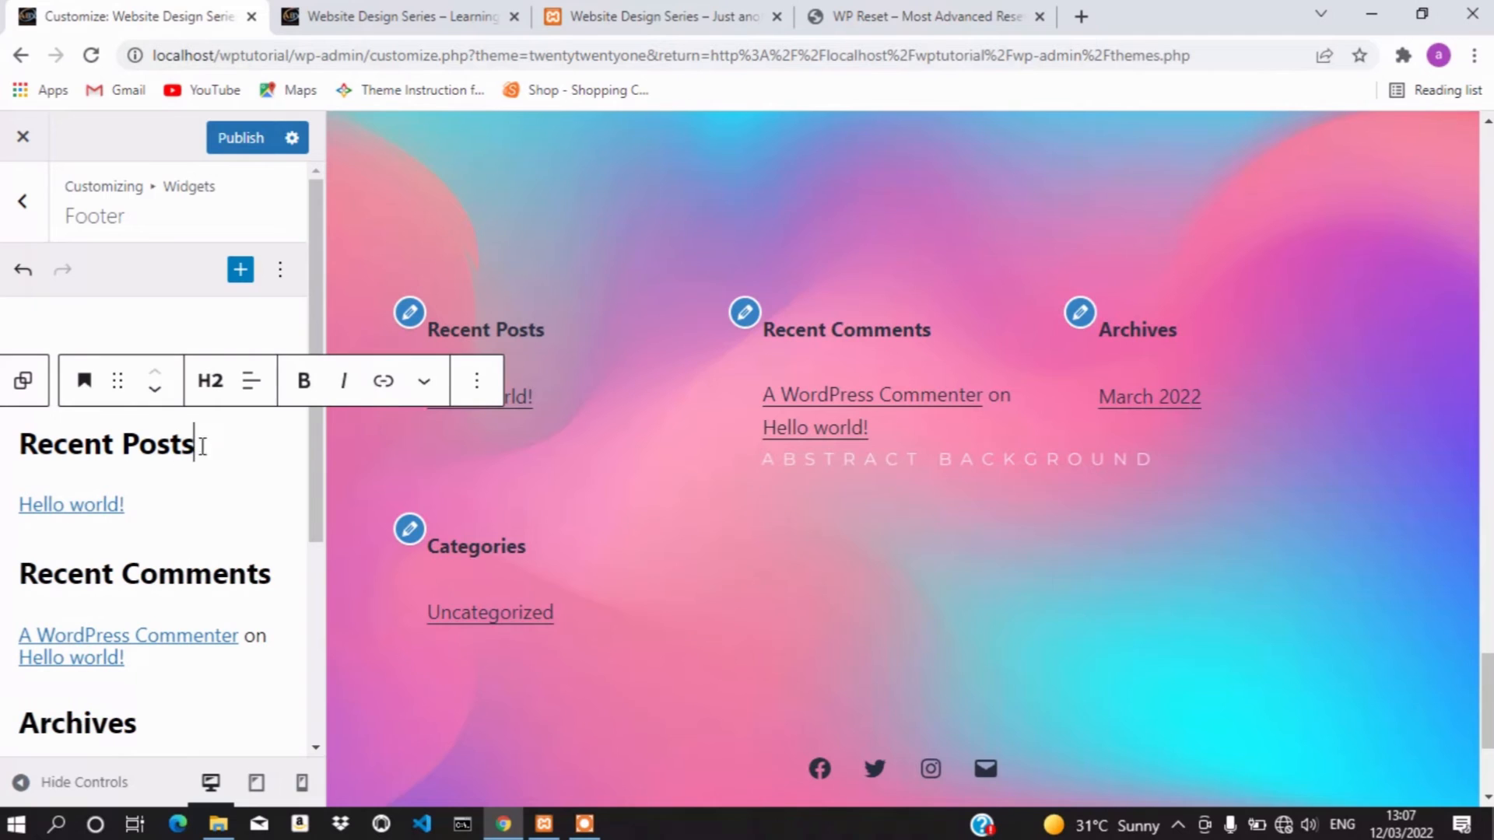
{"action": "left_click", "coordinate": [475, 380]}
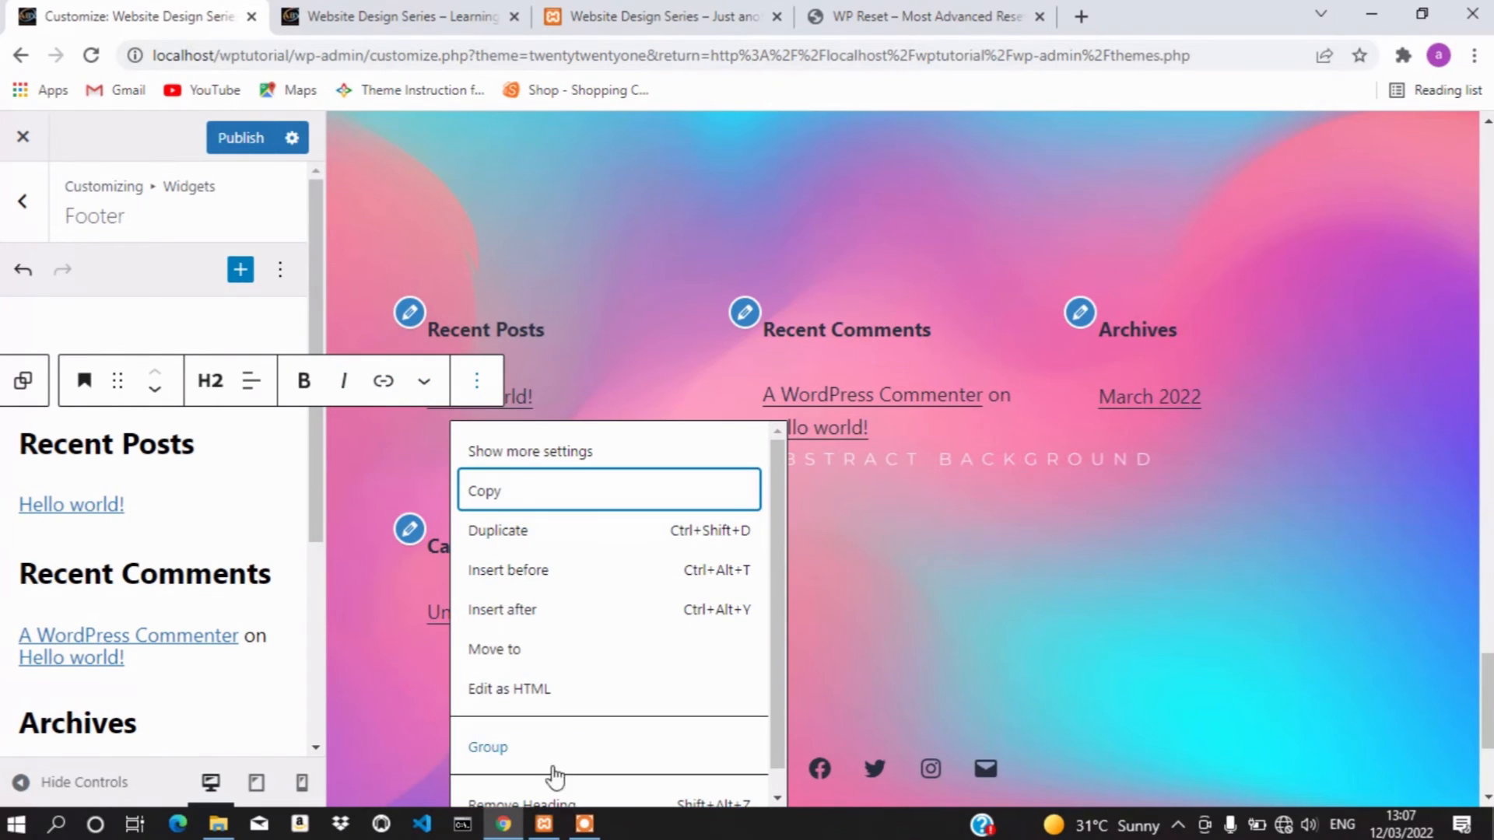
{"action": "left_click", "coordinate": [578, 787]}
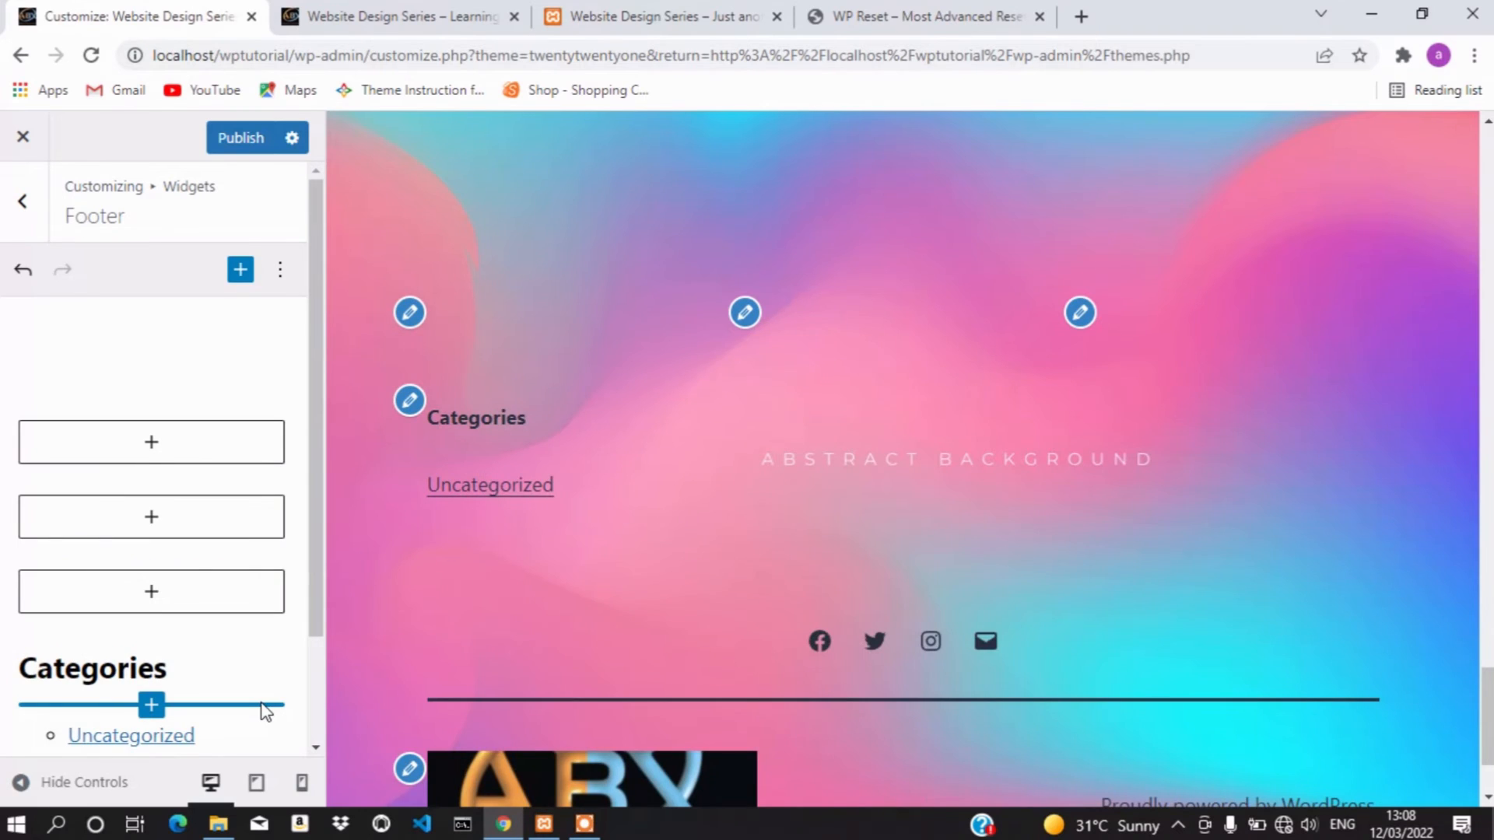
Remove the Categories heading and the Categories list from the footer
{"action": "left_click", "coordinate": [174, 669]}
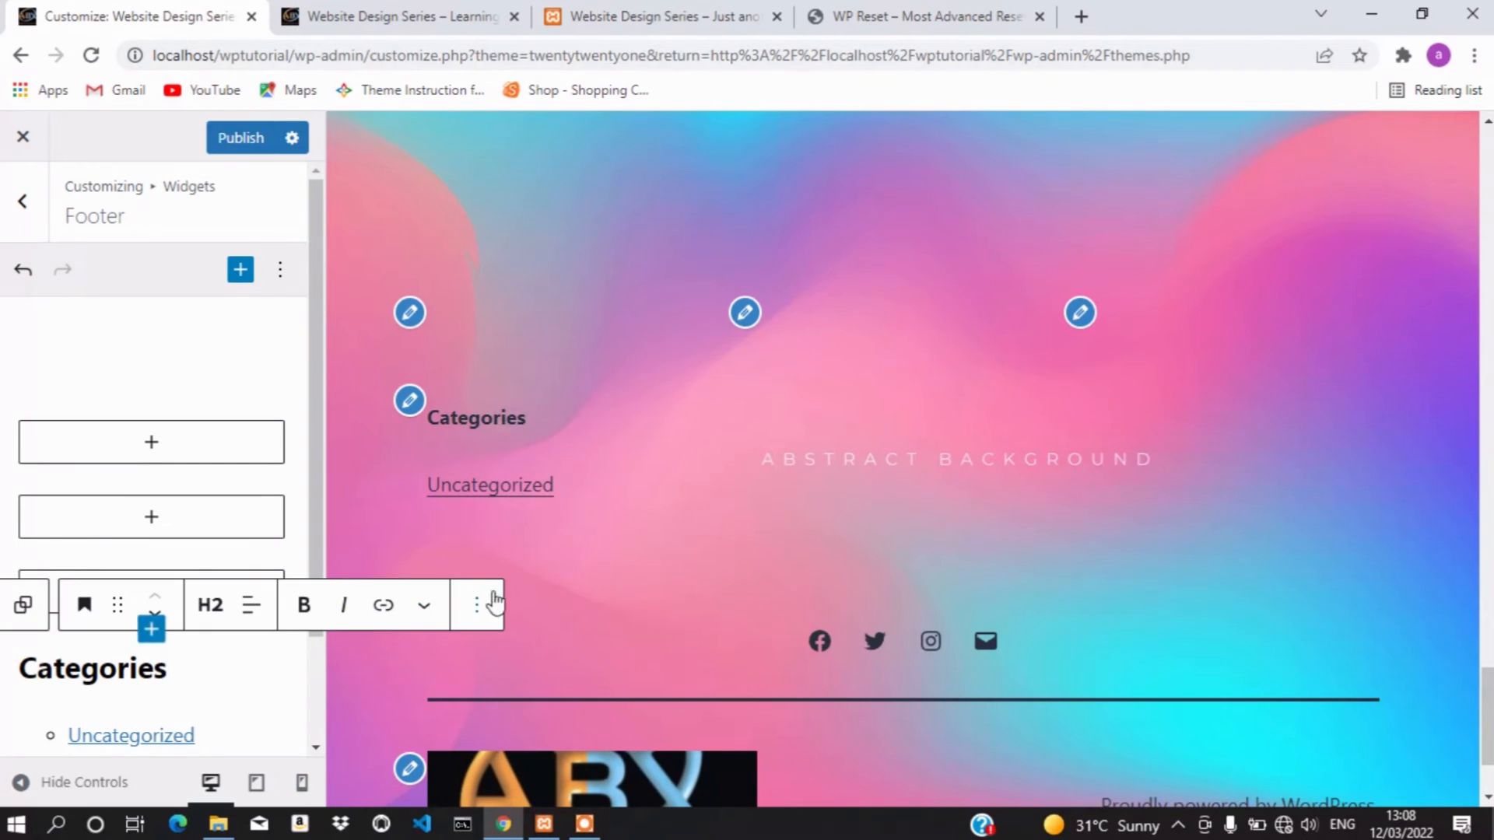
{"action": "left_click", "coordinate": [494, 604]}
{"action": "left_click", "coordinate": [560, 535]}
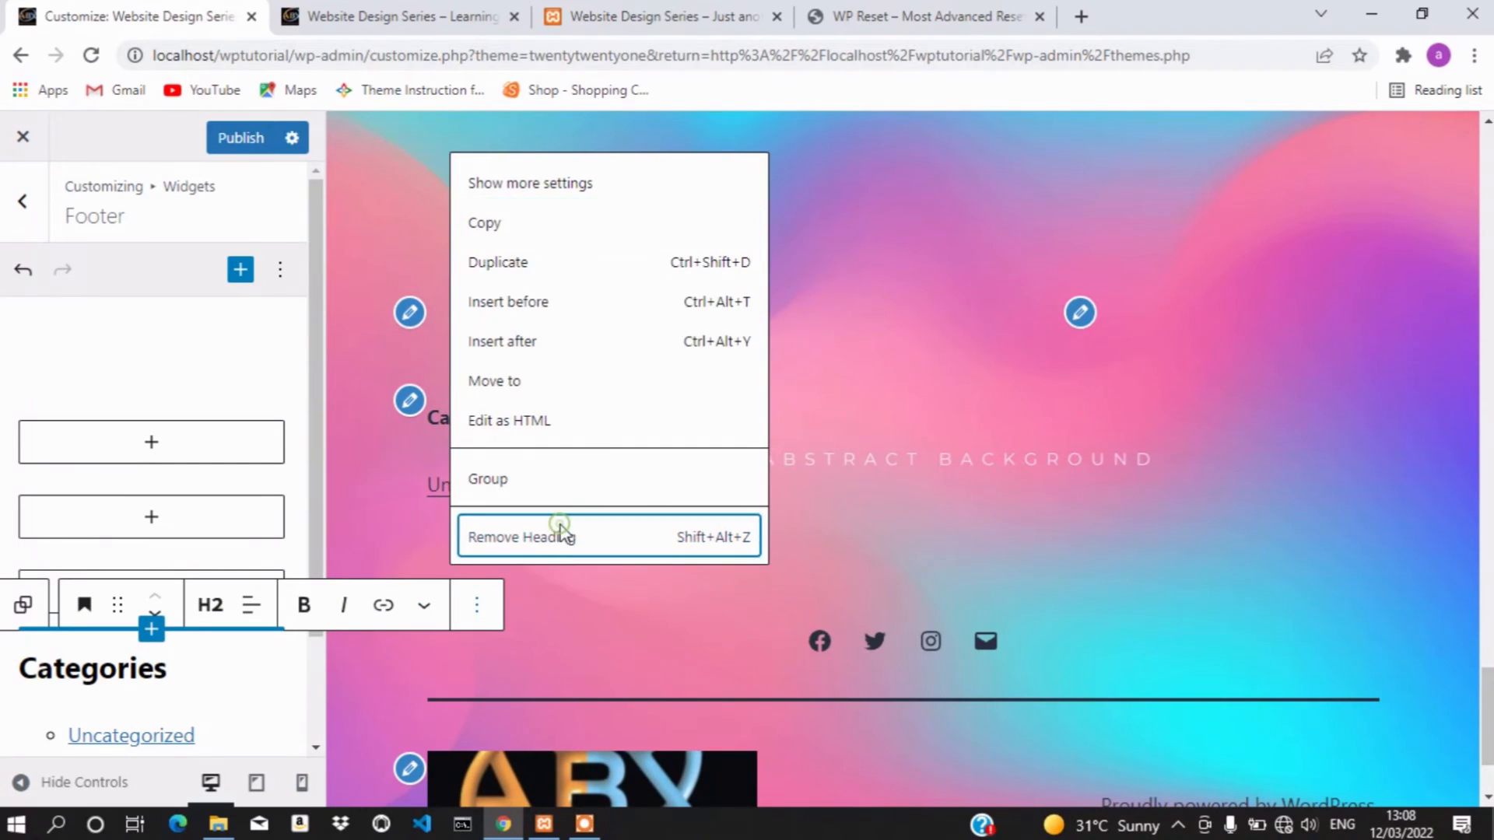
{"action": "left_click", "coordinate": [234, 671]}
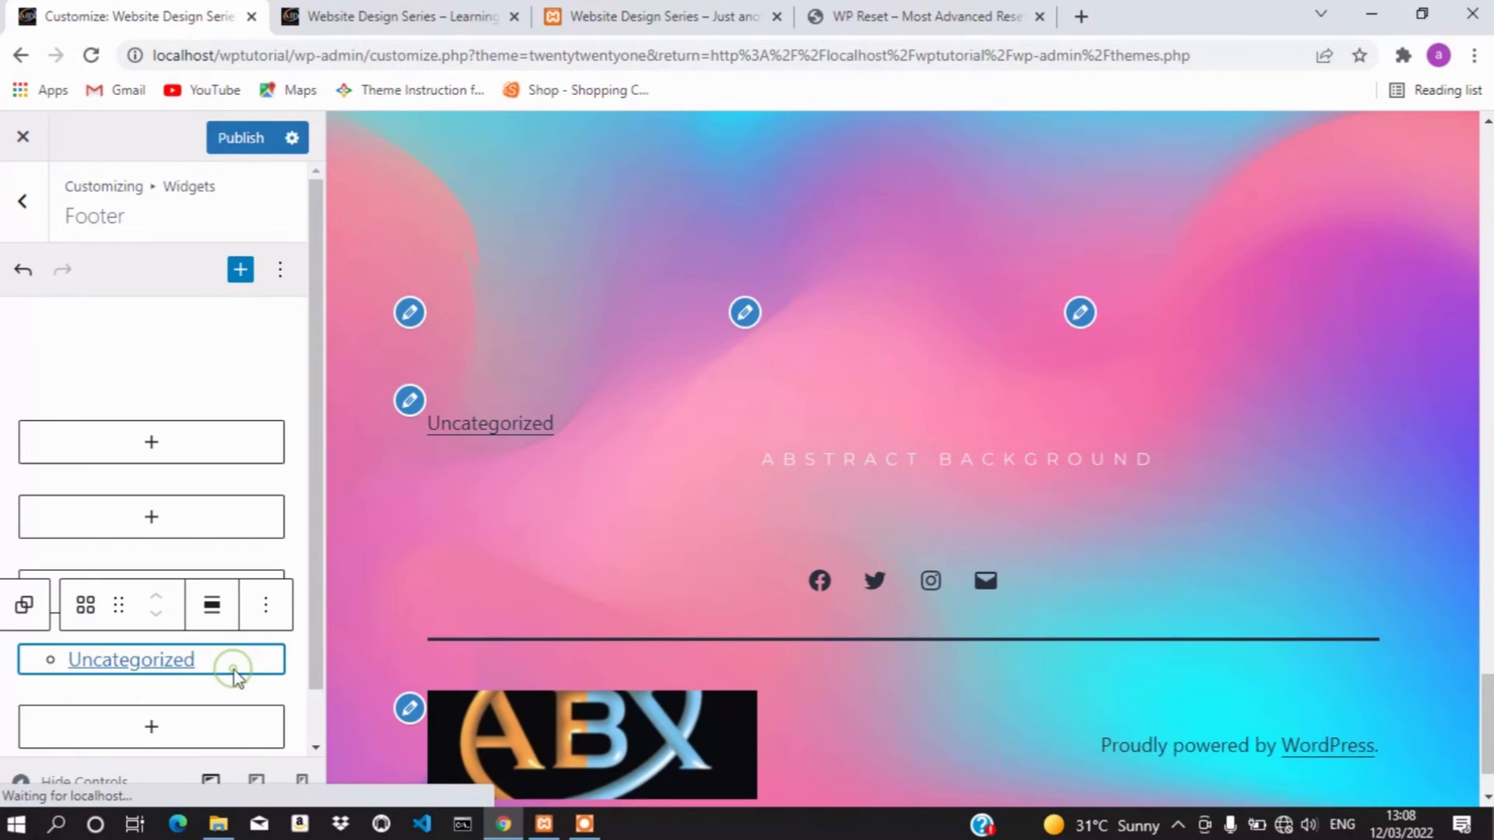
{"action": "left_click", "coordinate": [267, 607]}
{"action": "left_click", "coordinate": [316, 537]}
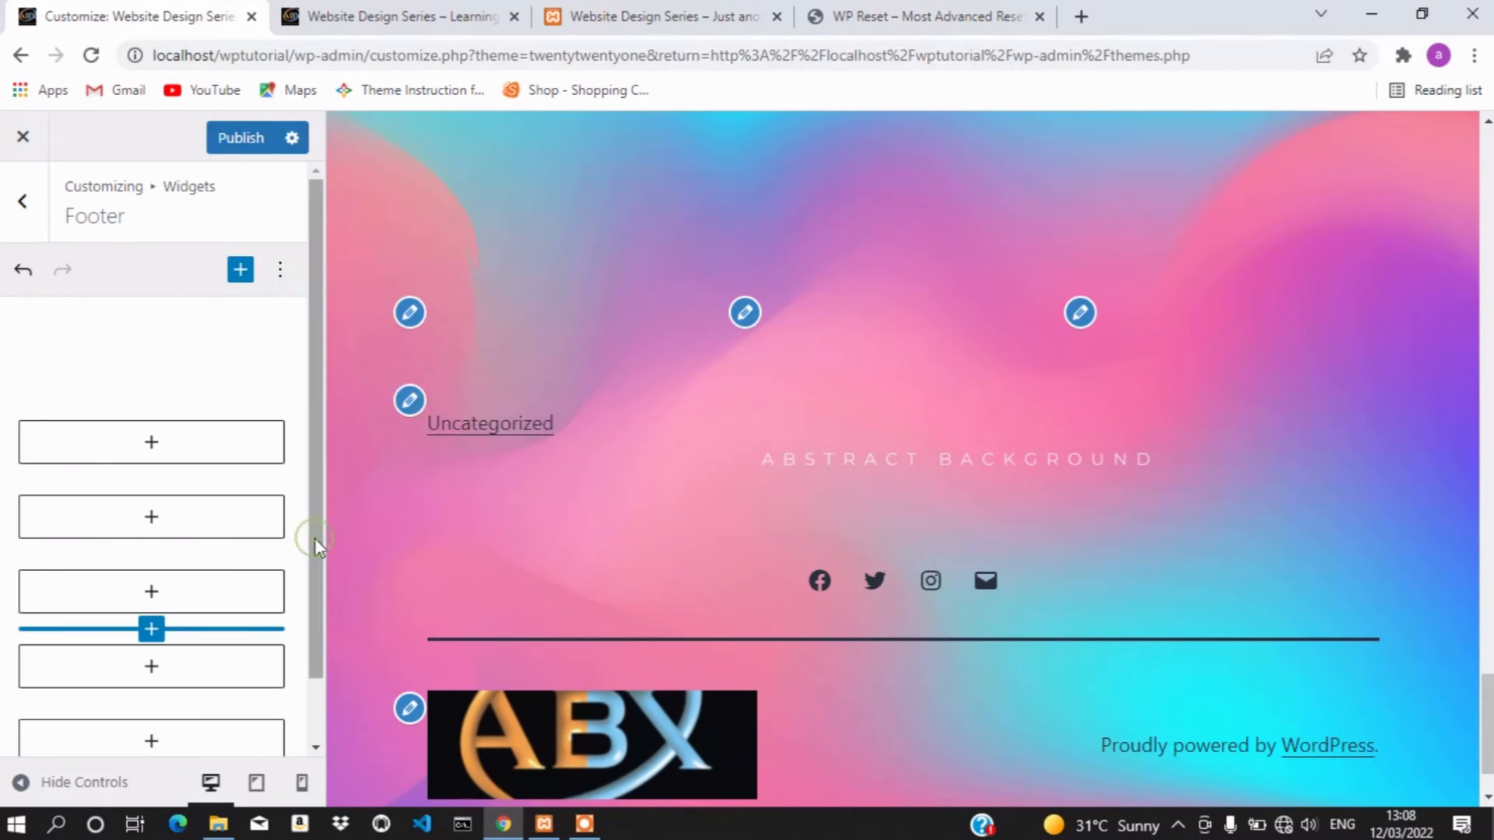
{"action": "scroll", "coordinate": [190, 515], "scroll_direction": "down", "scroll_amount": 2}
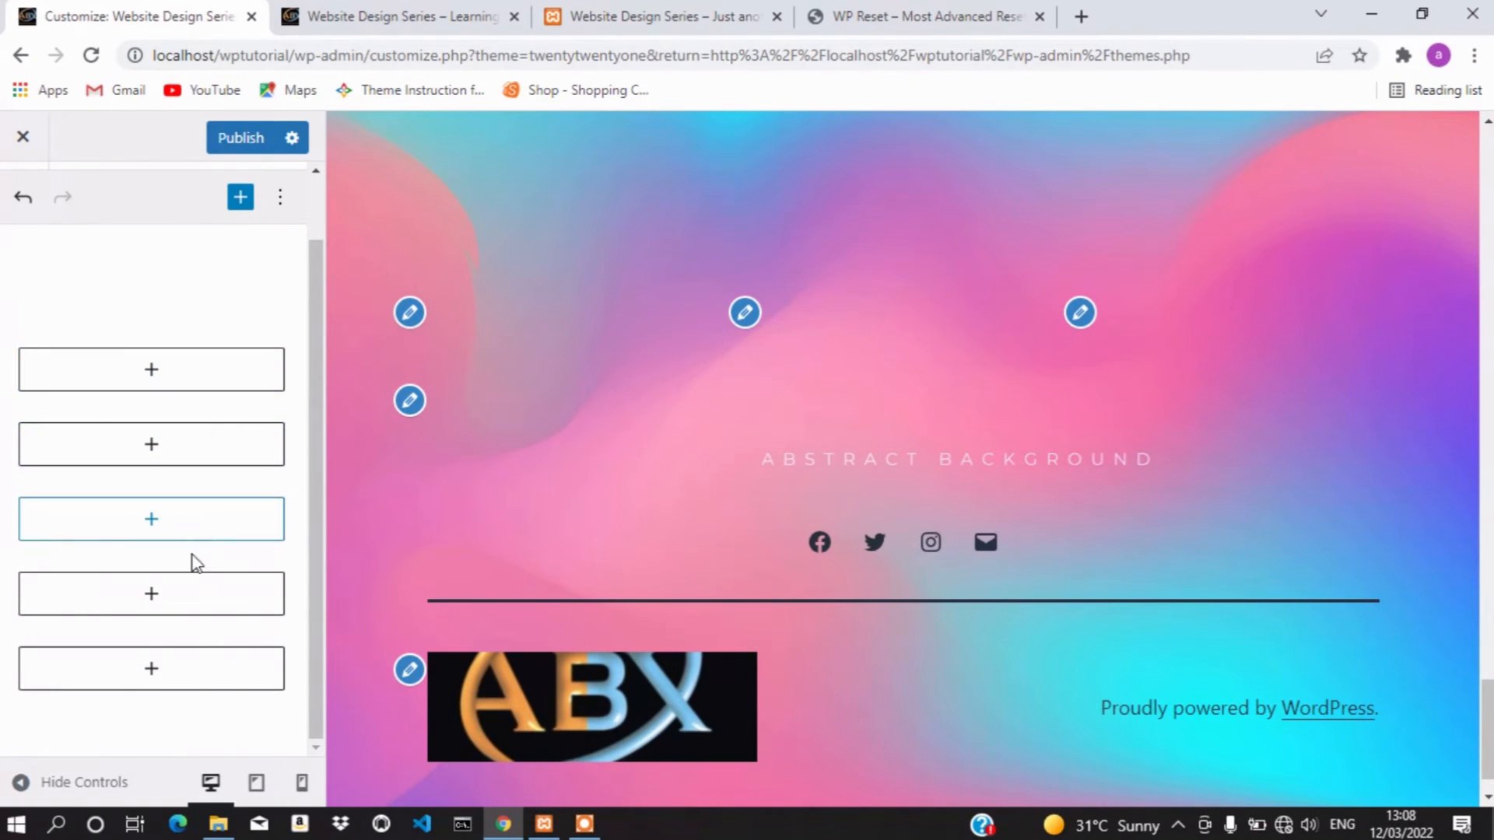
Insert an Image block in the first footer widget showing logo-1.jpg from the Media Library
{"action": "left_click", "coordinate": [156, 371]}
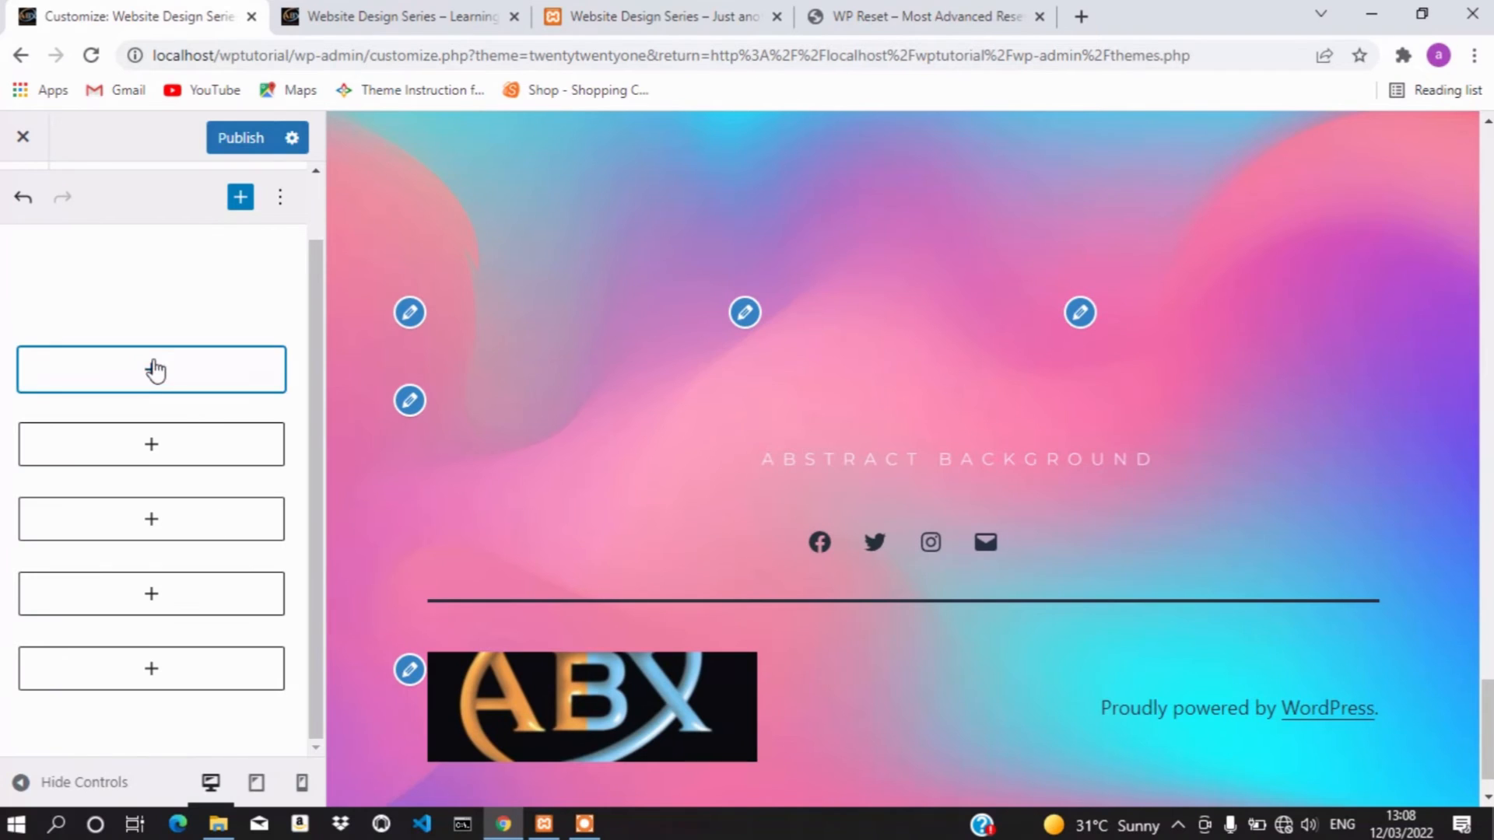
{"action": "left_click", "coordinate": [156, 370]}
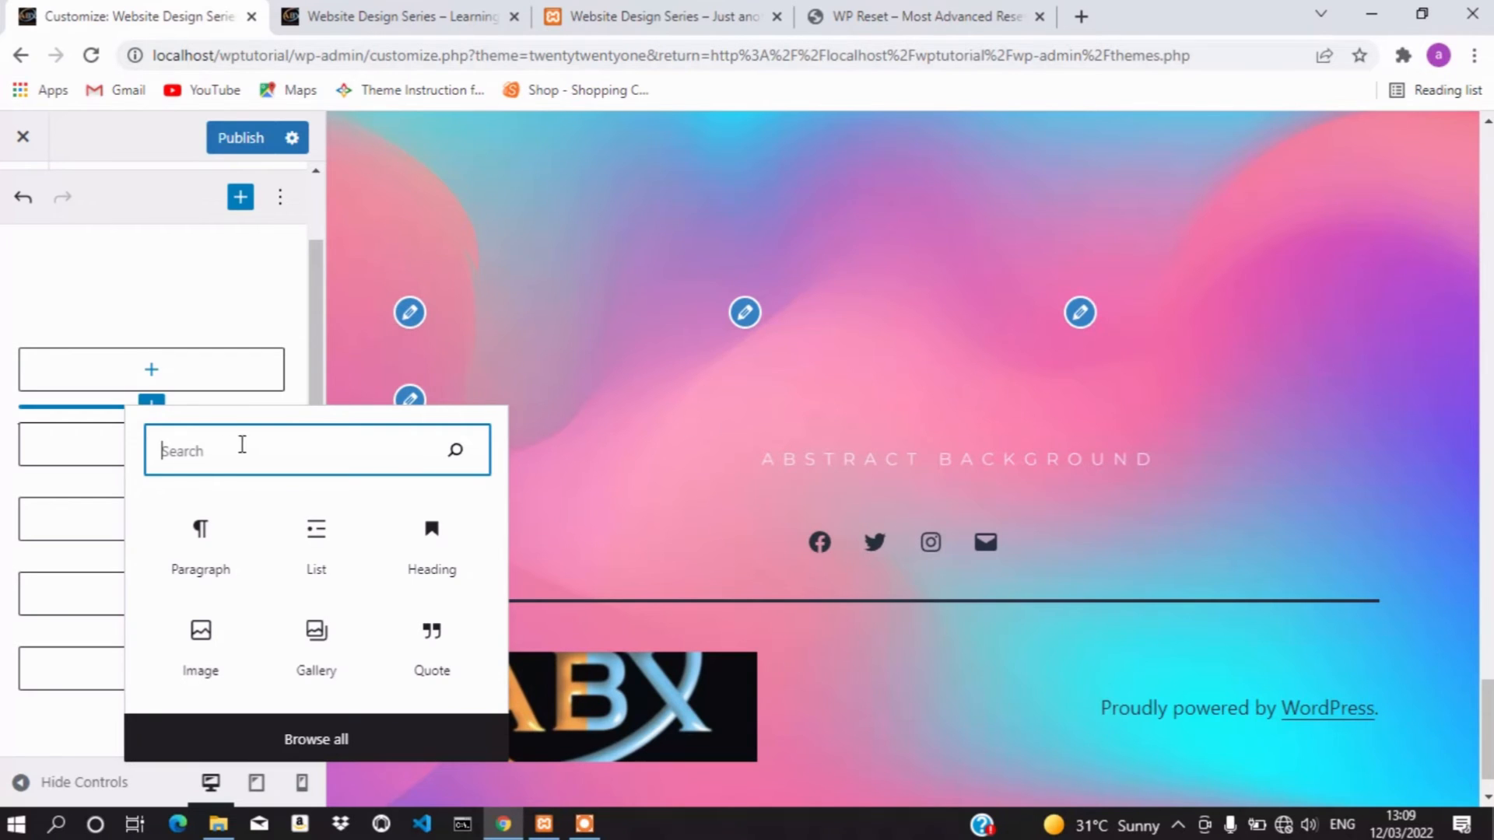
{"action": "left_click", "coordinate": [201, 650]}
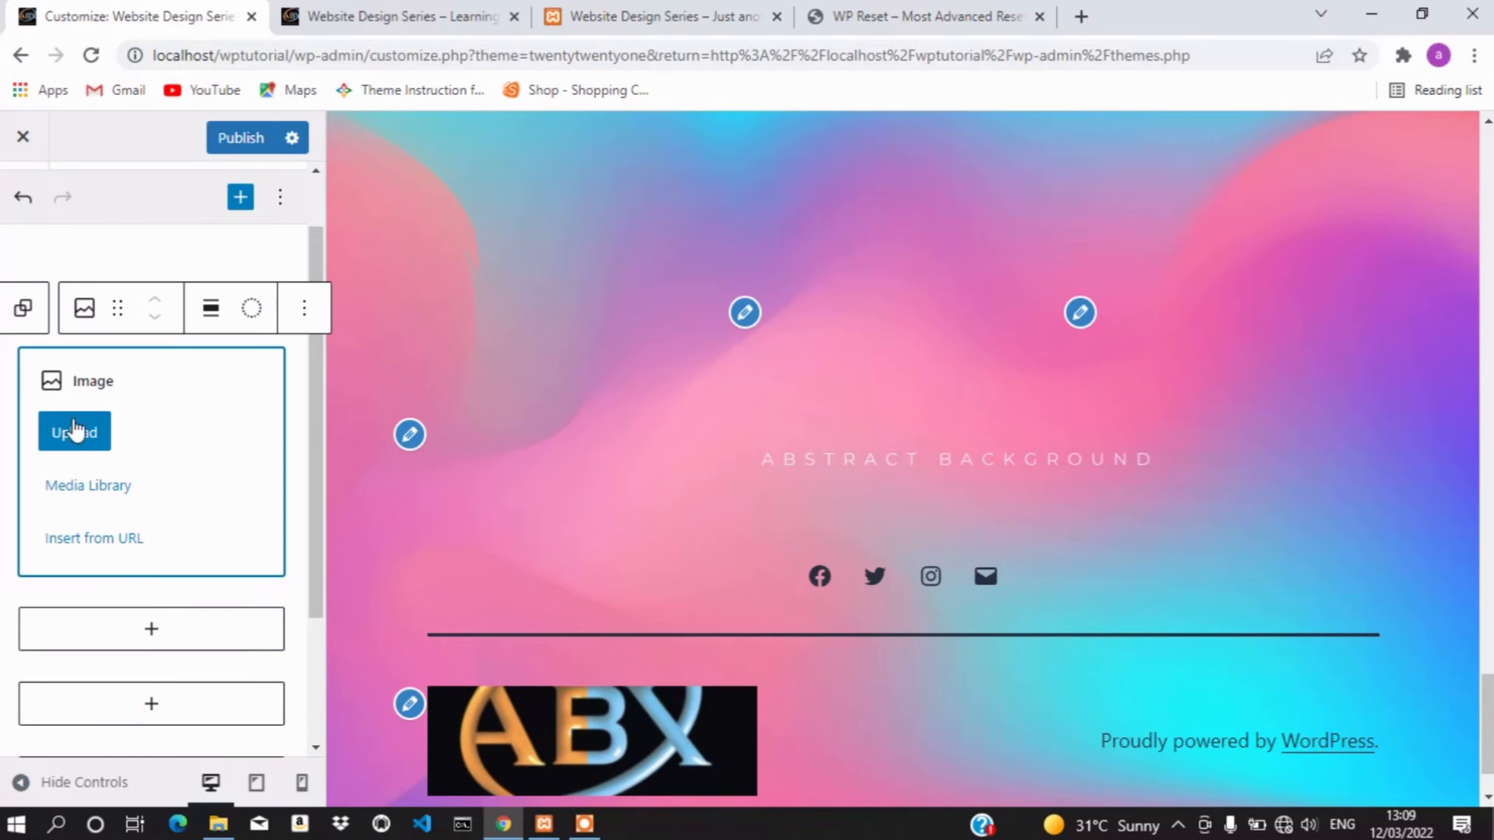
{"action": "left_click", "coordinate": [92, 486]}
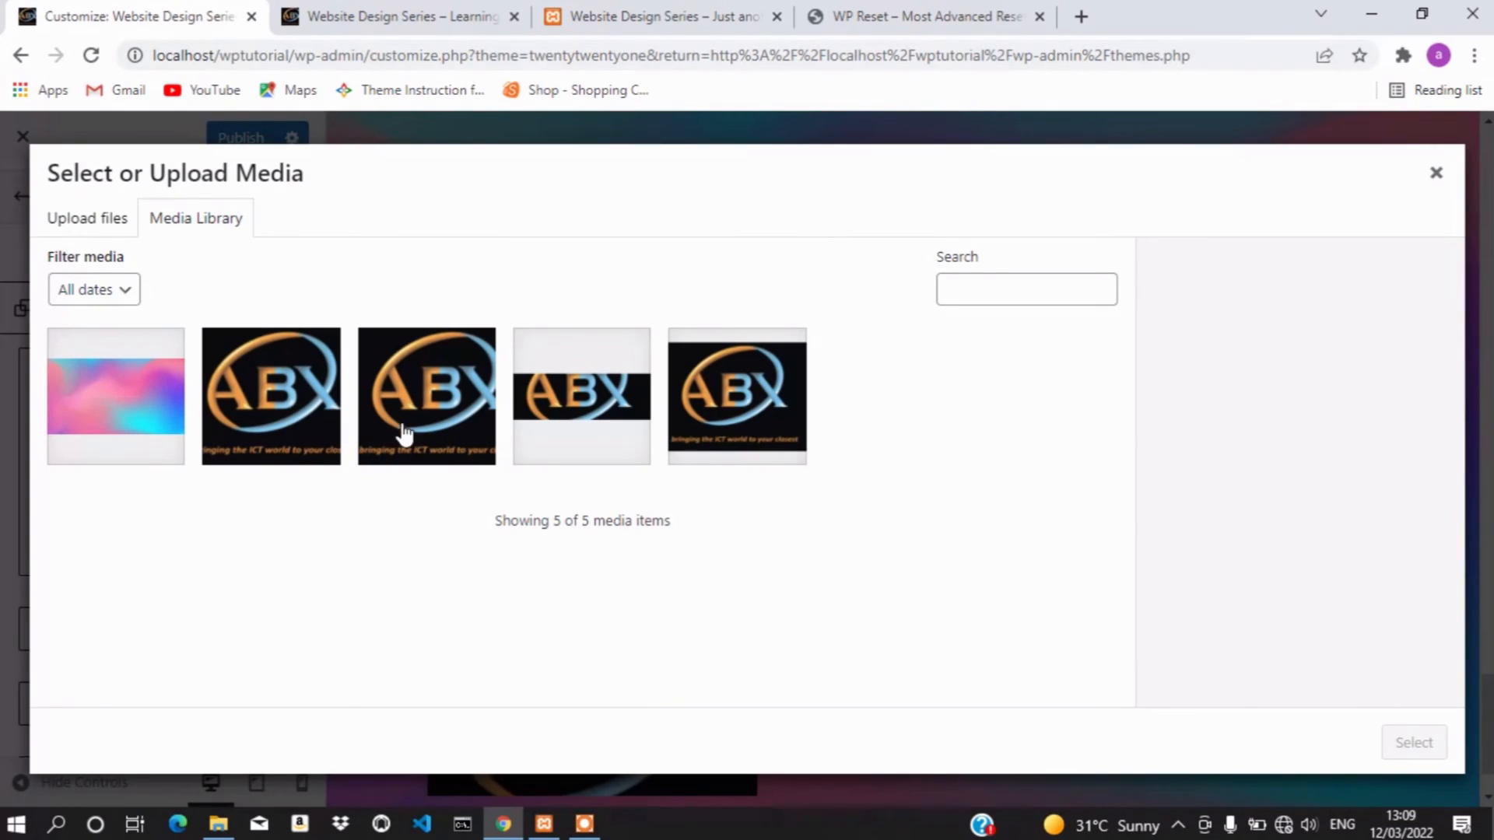
{"action": "left_click", "coordinate": [709, 422]}
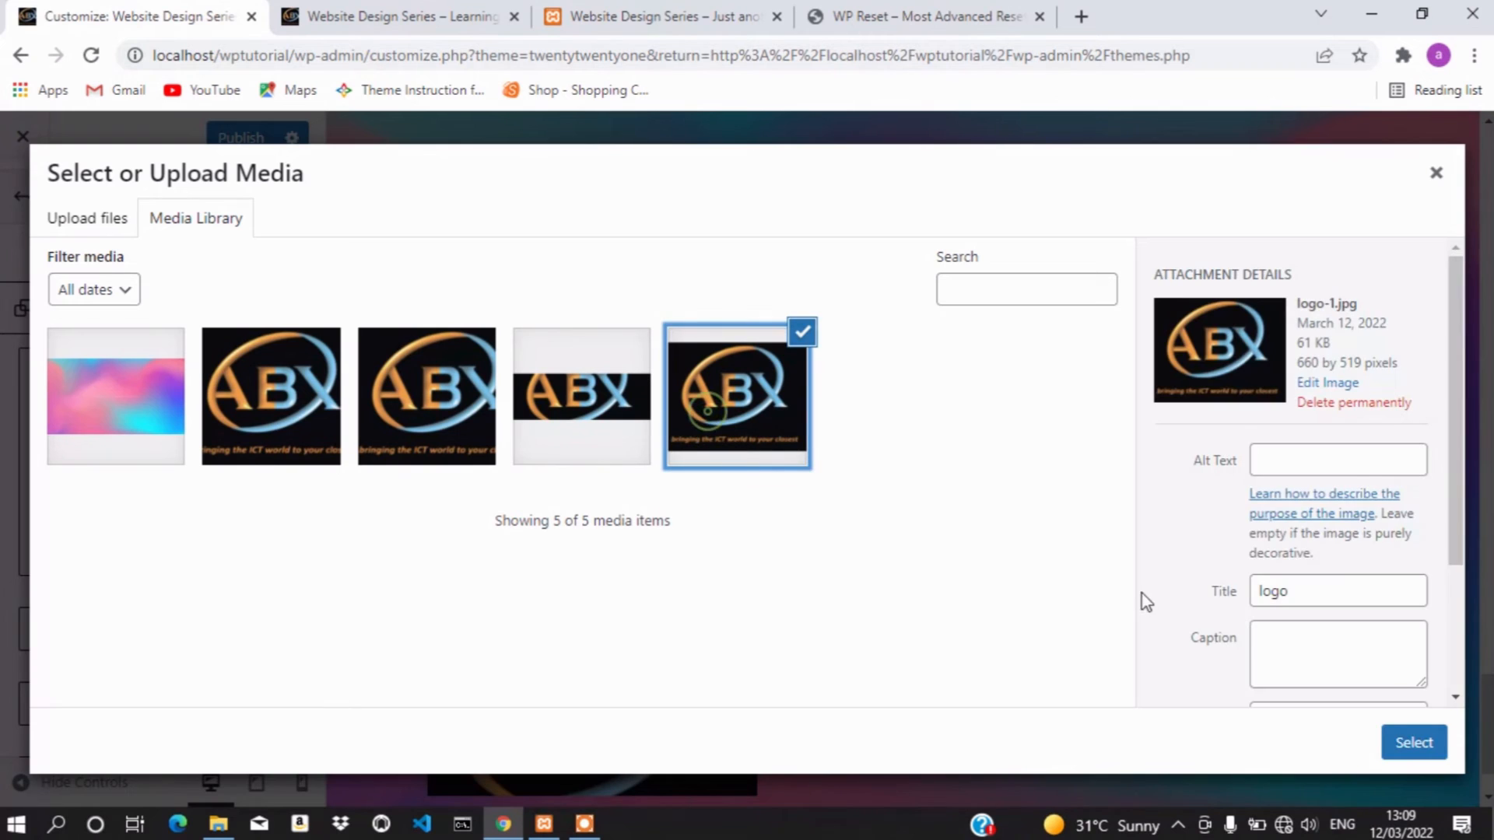
{"action": "left_click", "coordinate": [1415, 743]}
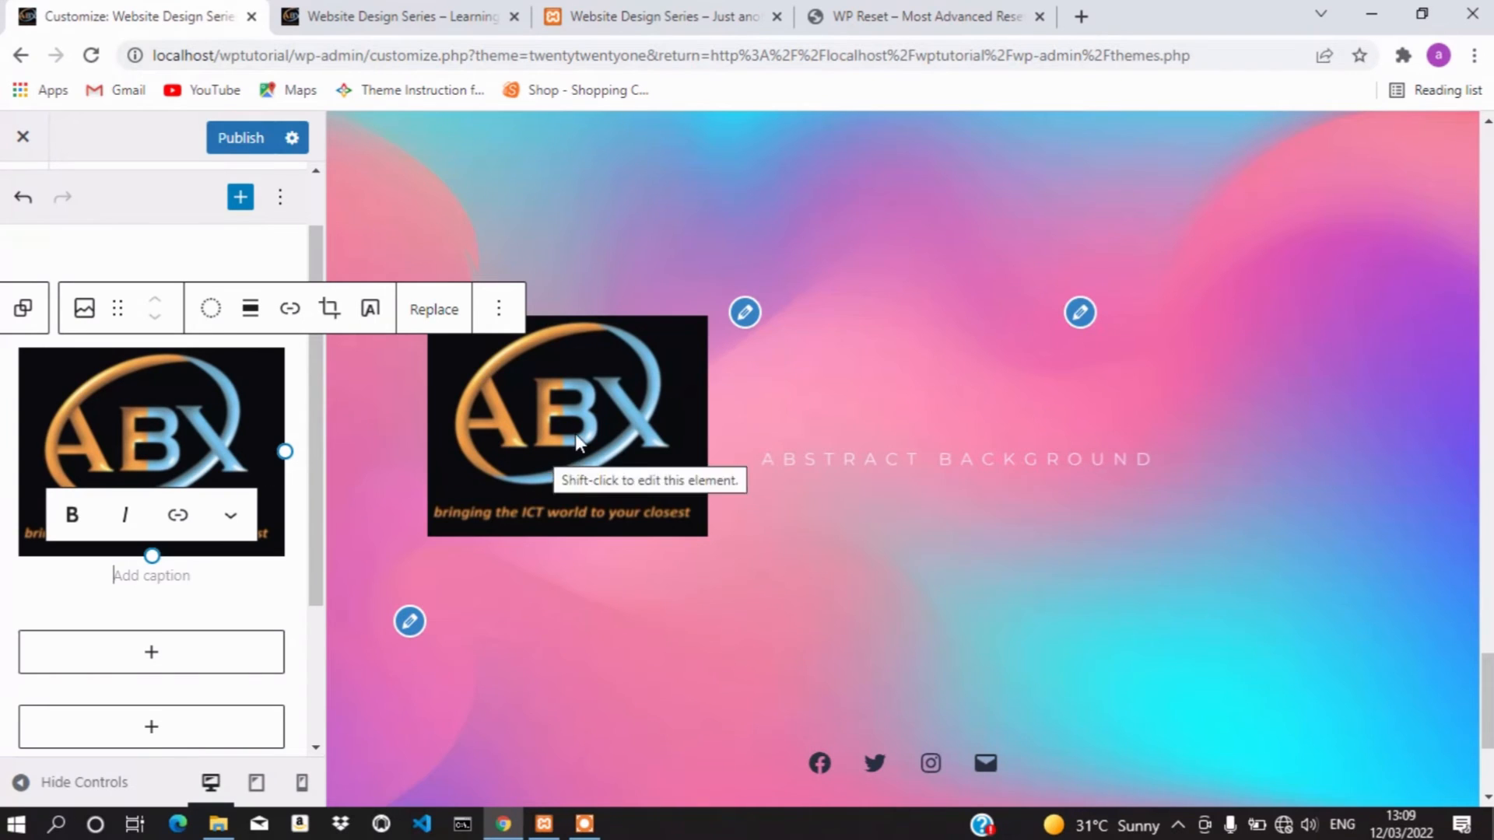
{"action": "left_click", "coordinate": [744, 314]}
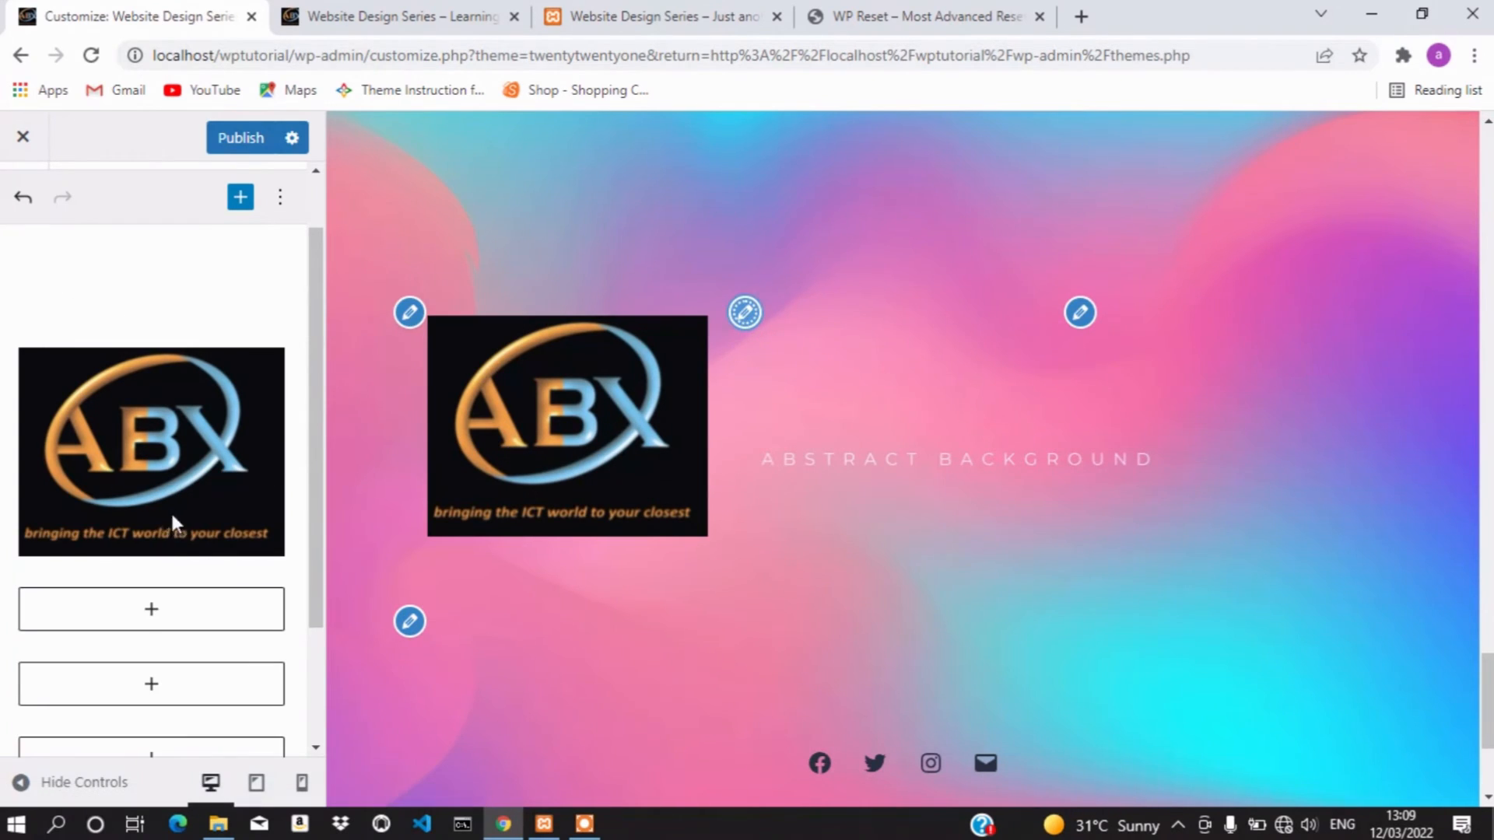
{"action": "left_click", "coordinate": [180, 605]}
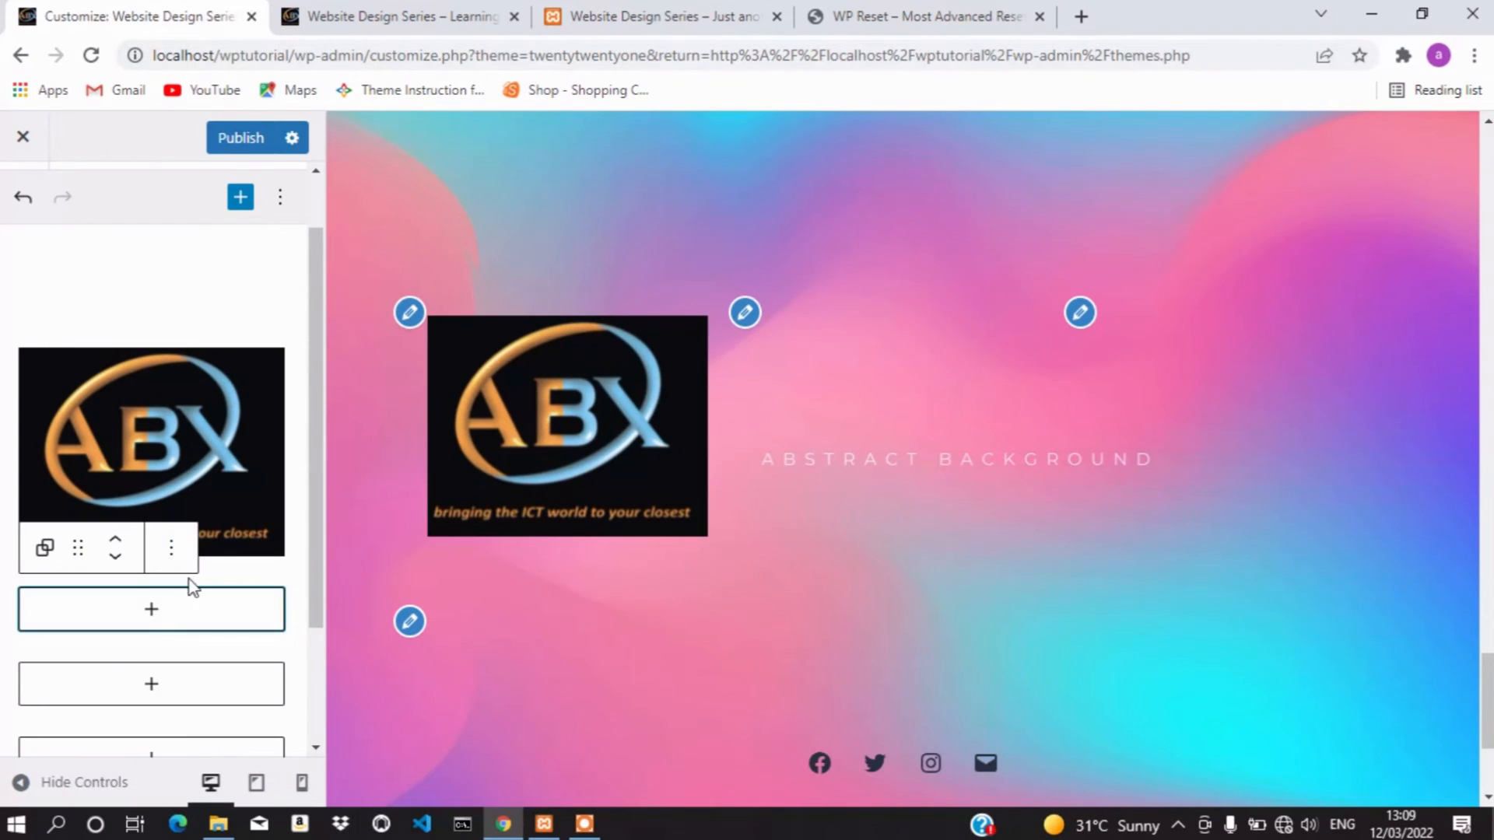
Add a Heading block reading 'About' to the footer widget
{"action": "left_click", "coordinate": [150, 610]}
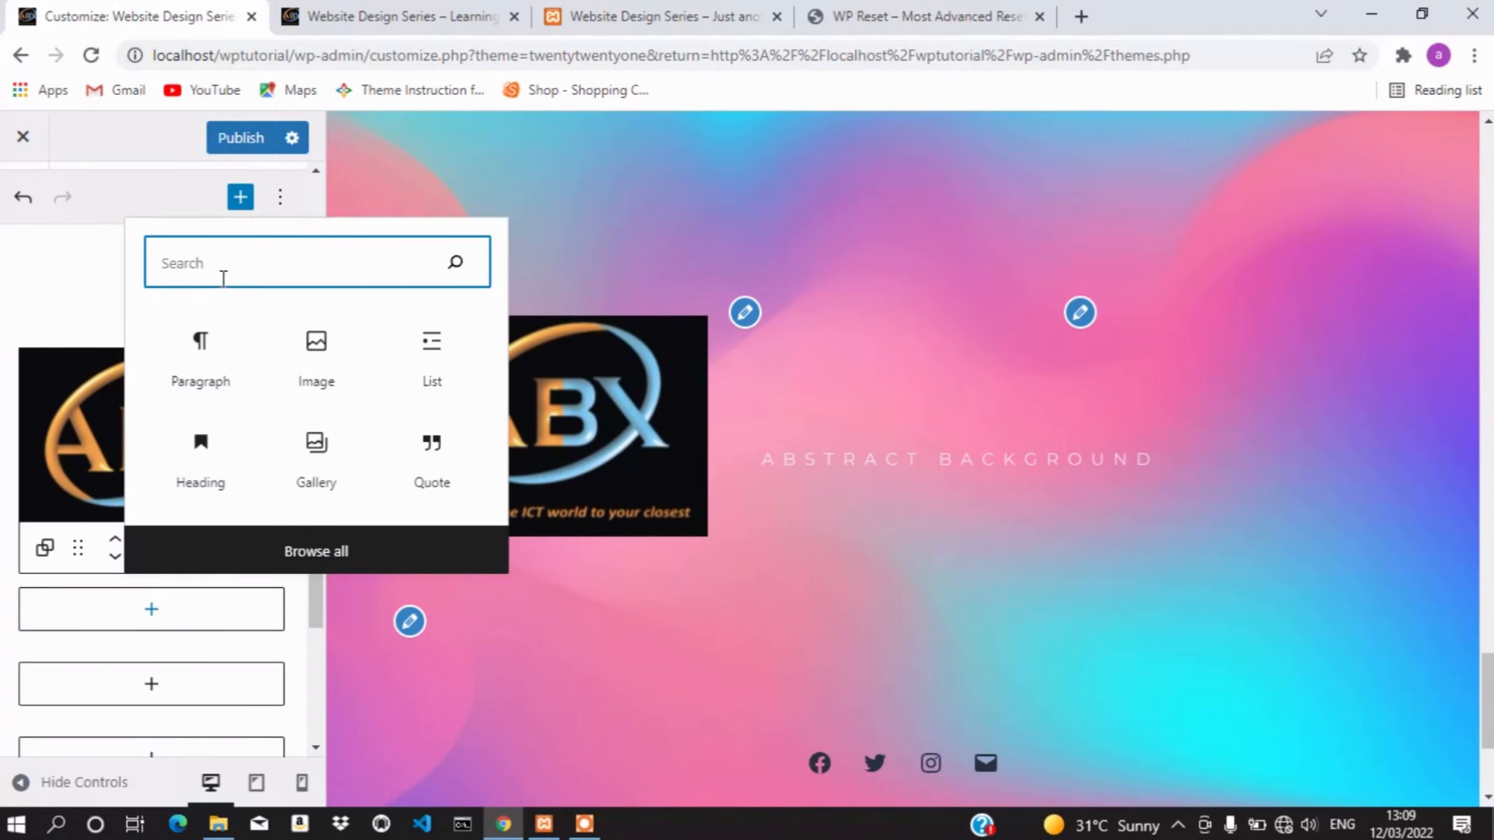
{"action": "left_click", "coordinate": [203, 465]}
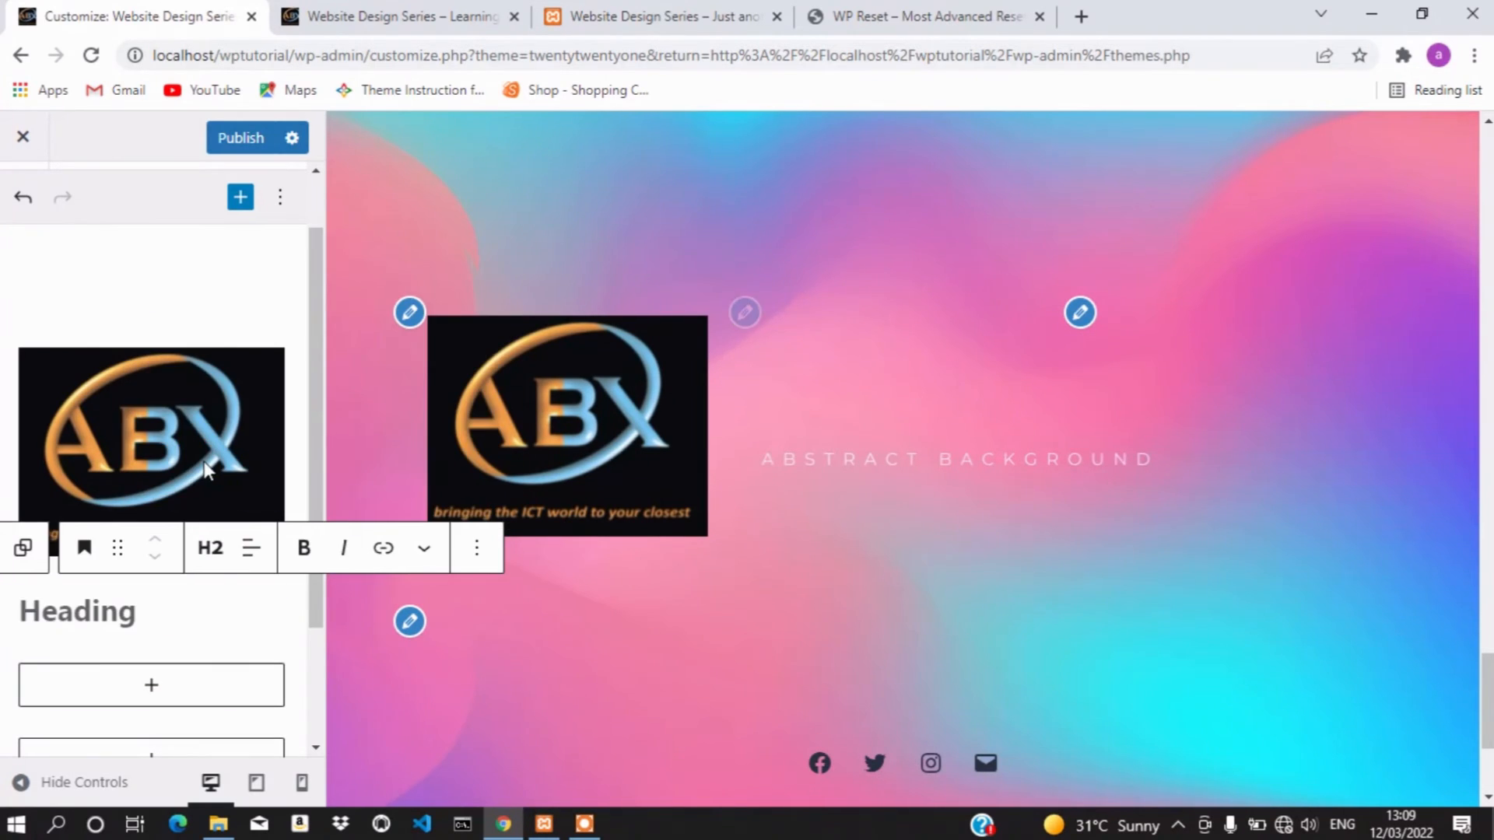
{"action": "type", "text": "Heading"}
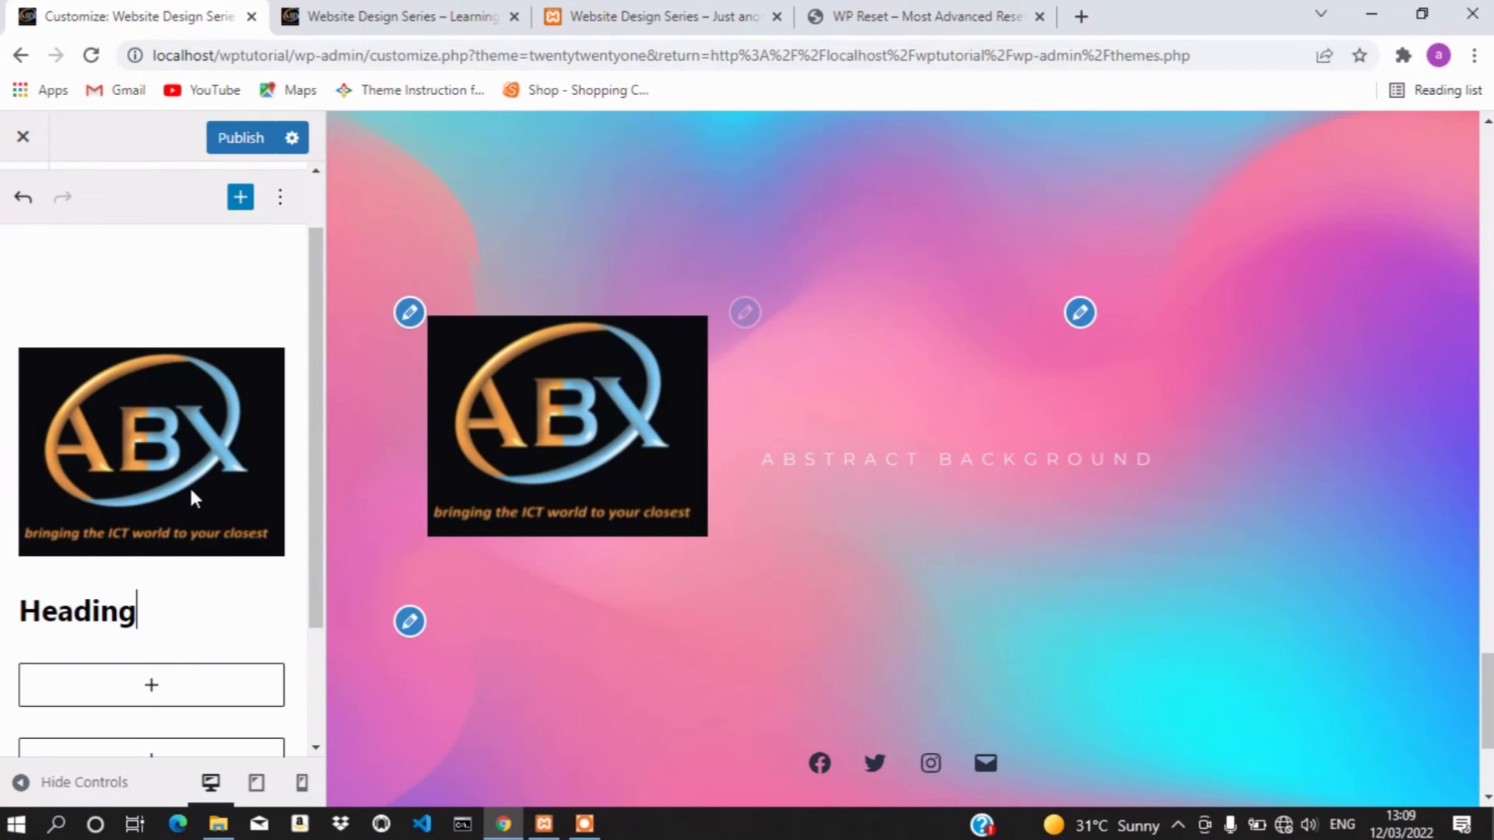
{"action": "key", "text": "BackSpace"}
{"action": "key", "text": "BackSpace"}
{"action": "key", "text": "BackSpace"}
{"action": "key", "text": "BackSpace"}
{"action": "key", "text": "BackSpace"}
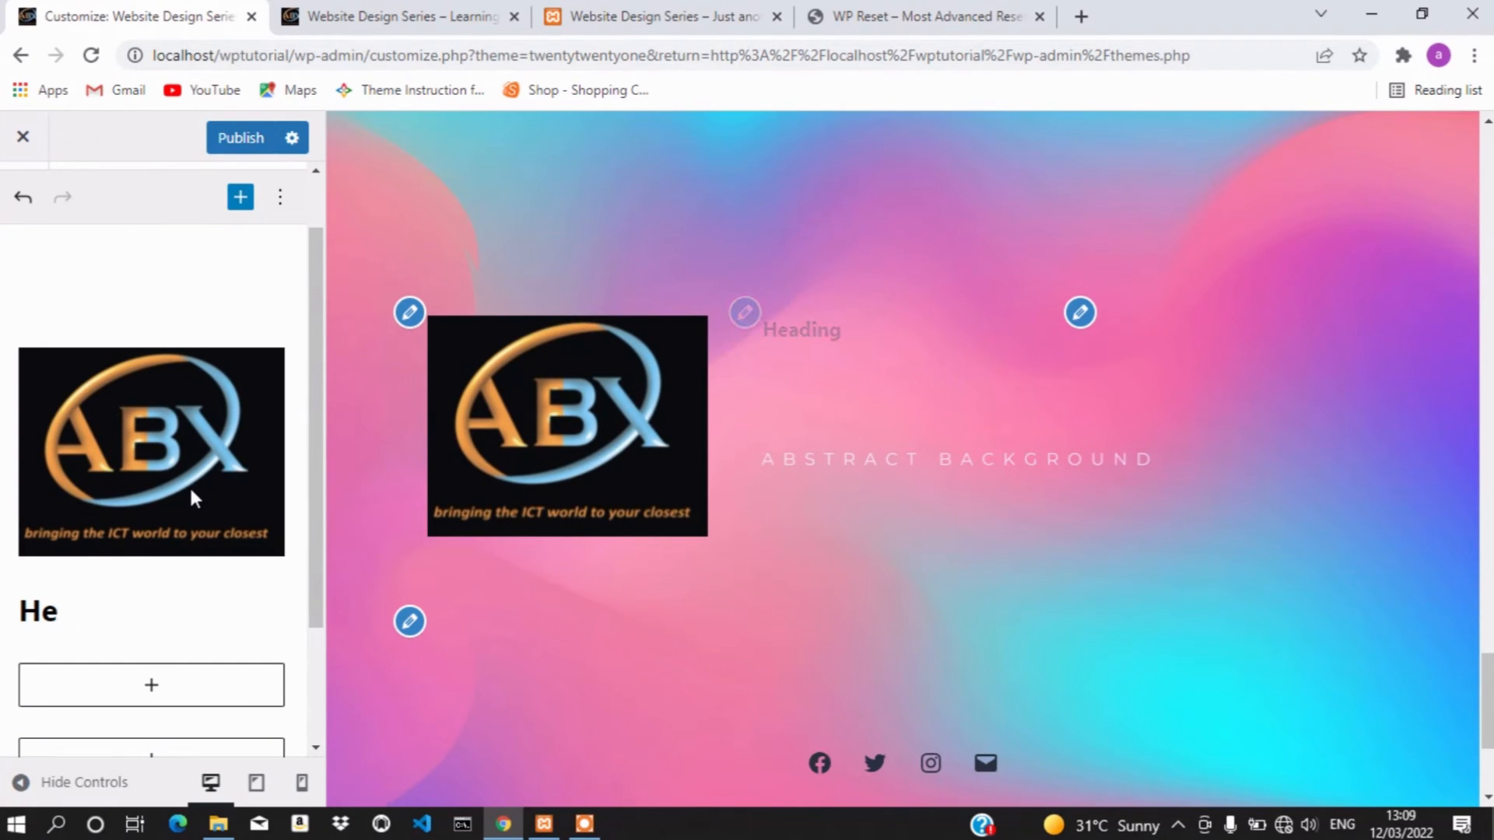
{"action": "key", "text": "BackSpace"}
{"action": "key", "text": "BackSpace"}
{"action": "type", "text": "aB"}
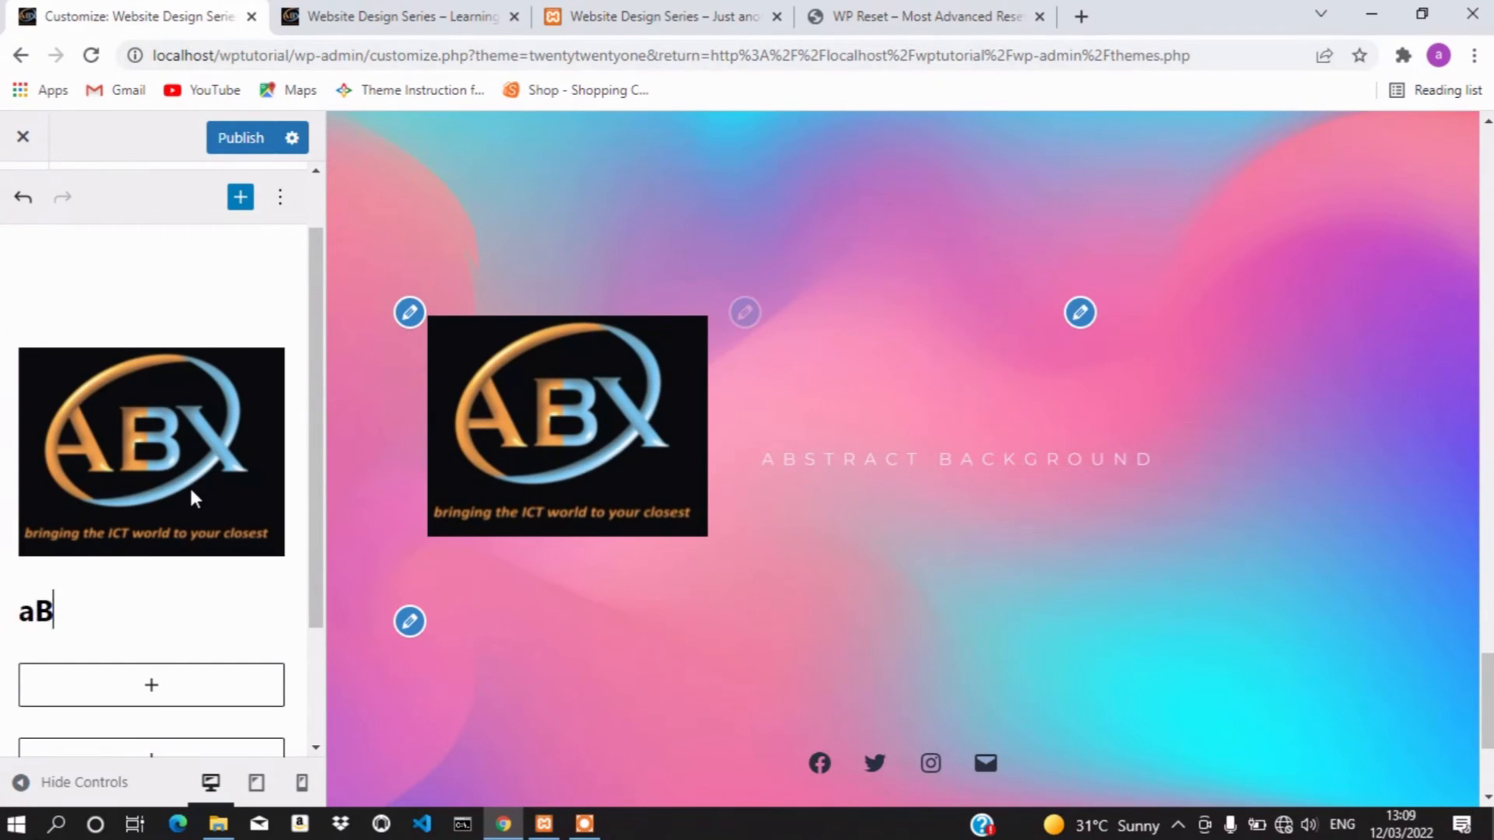
{"action": "key", "text": "BackSpace"}
{"action": "key", "text": "BackSpace"}
{"action": "type", "text": "About"}
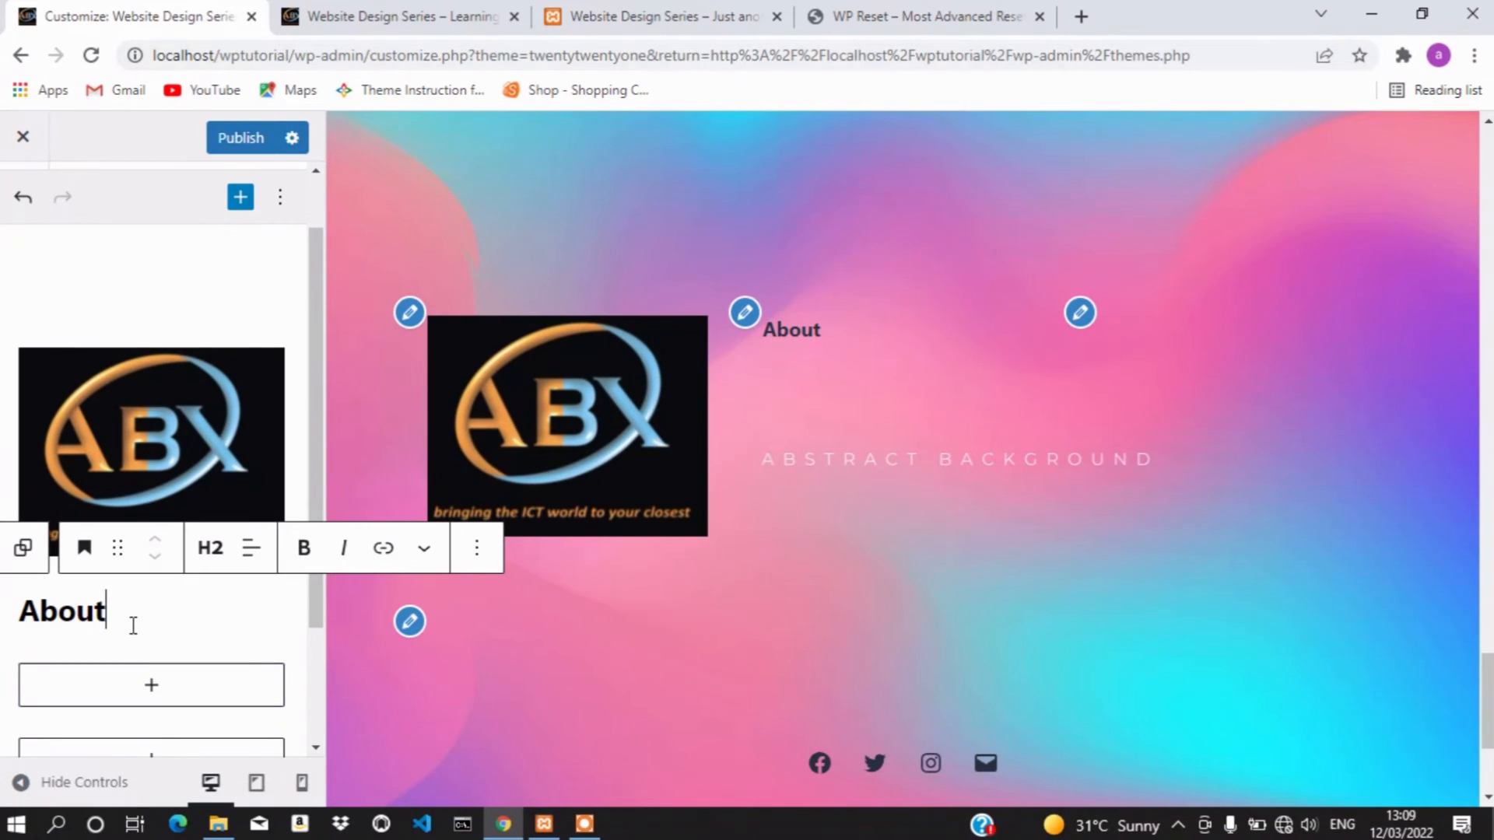
Add a List block under the About heading with items 'About Us' and 'Contact Us'
{"action": "left_click", "coordinate": [23, 550]}
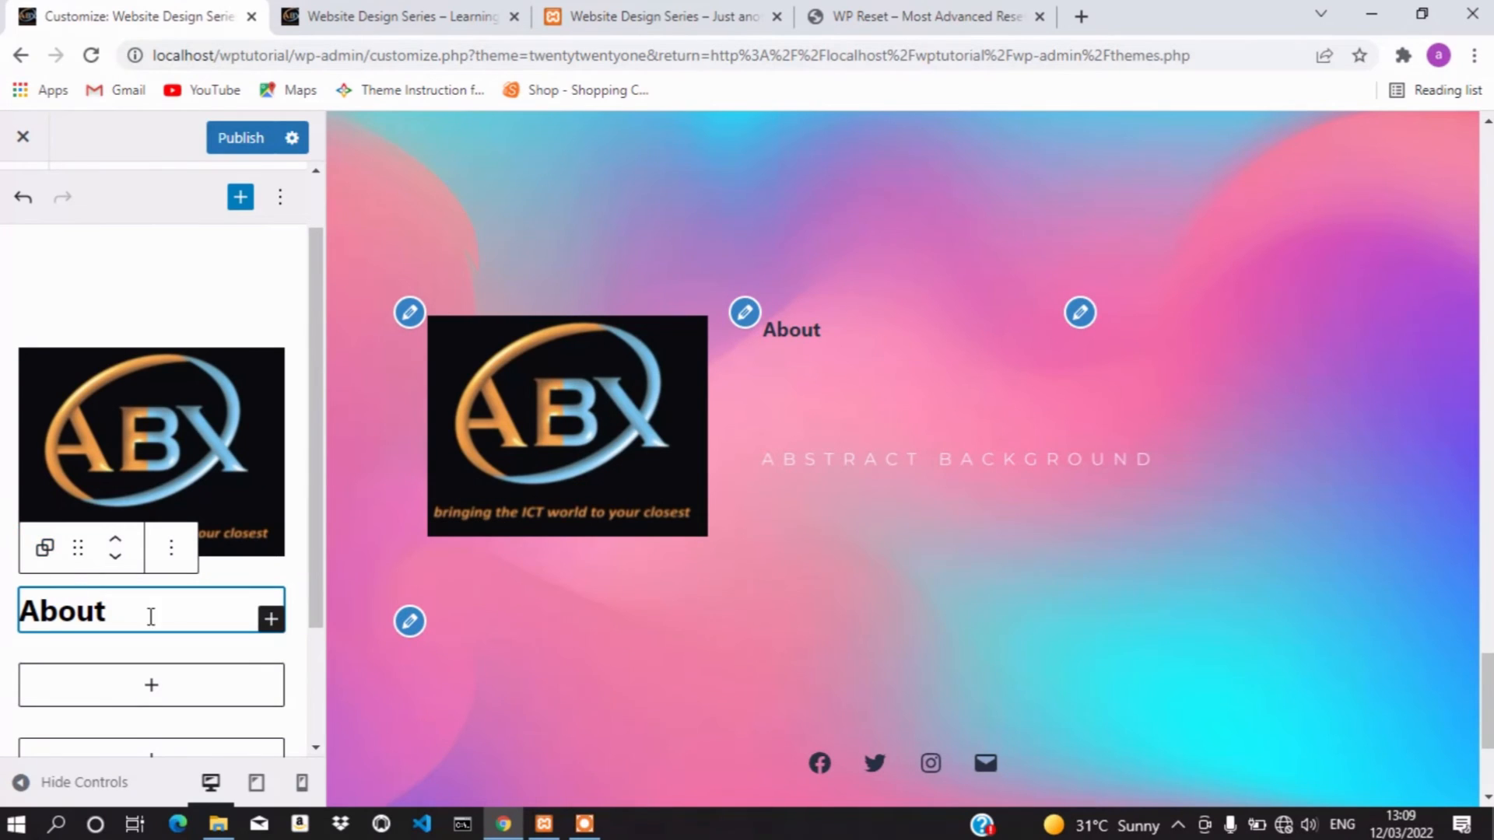
{"action": "left_click", "coordinate": [272, 620]}
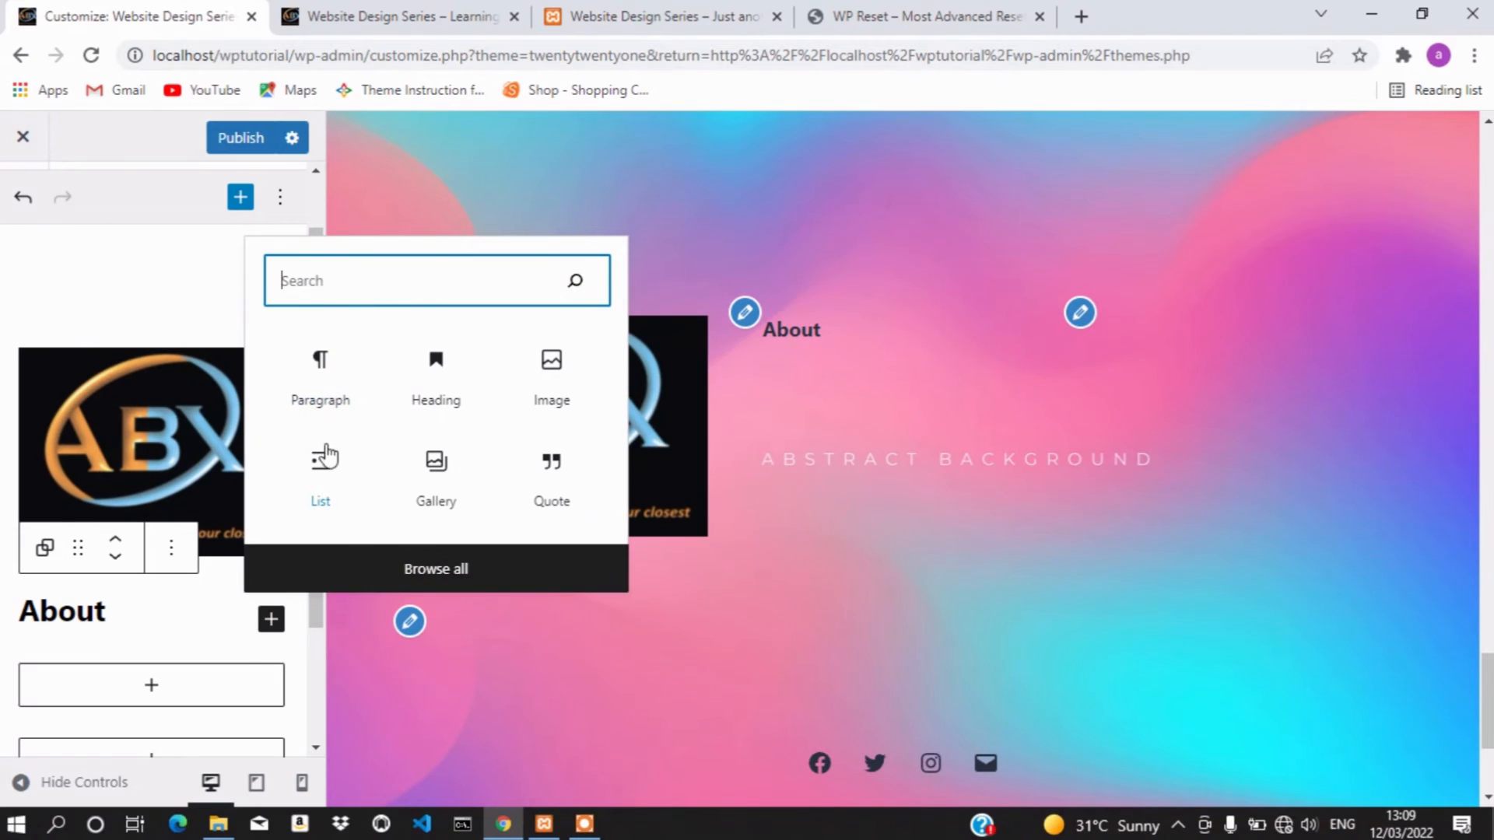
{"action": "left_click", "coordinate": [319, 466]}
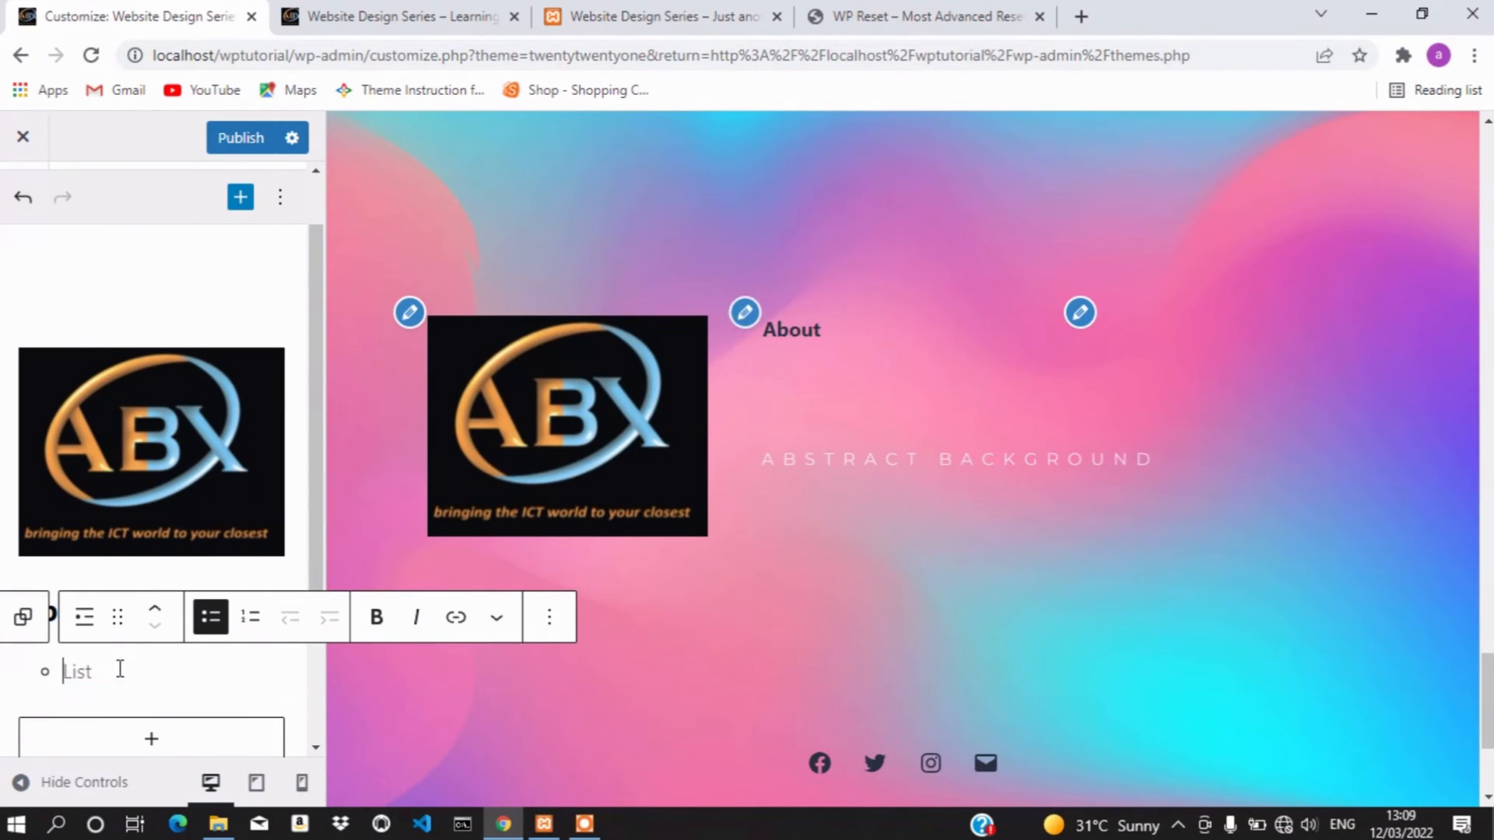
{"action": "type", "text": "About Us"}
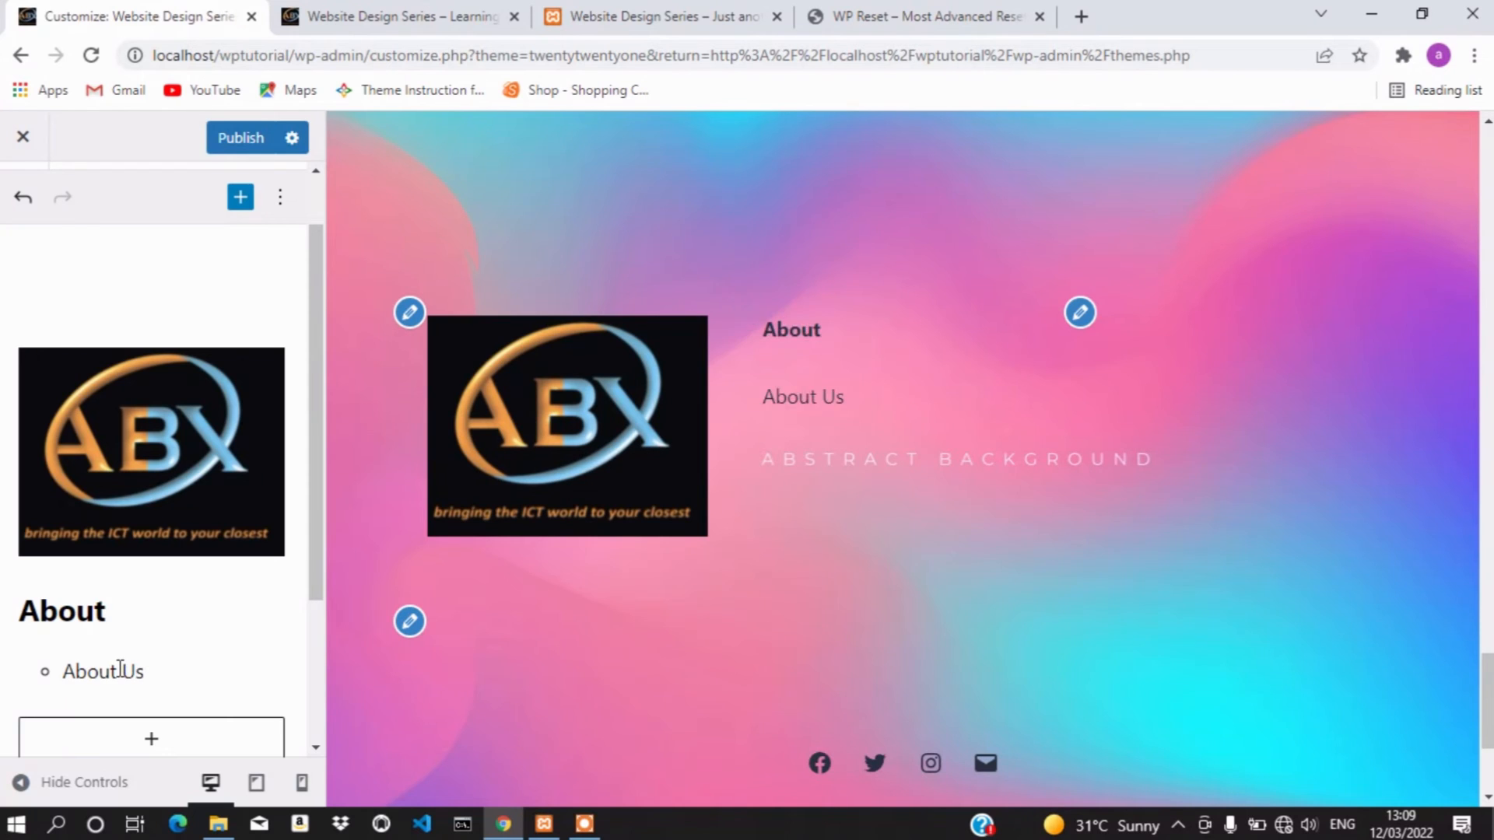
{"action": "key", "text": "Return"}
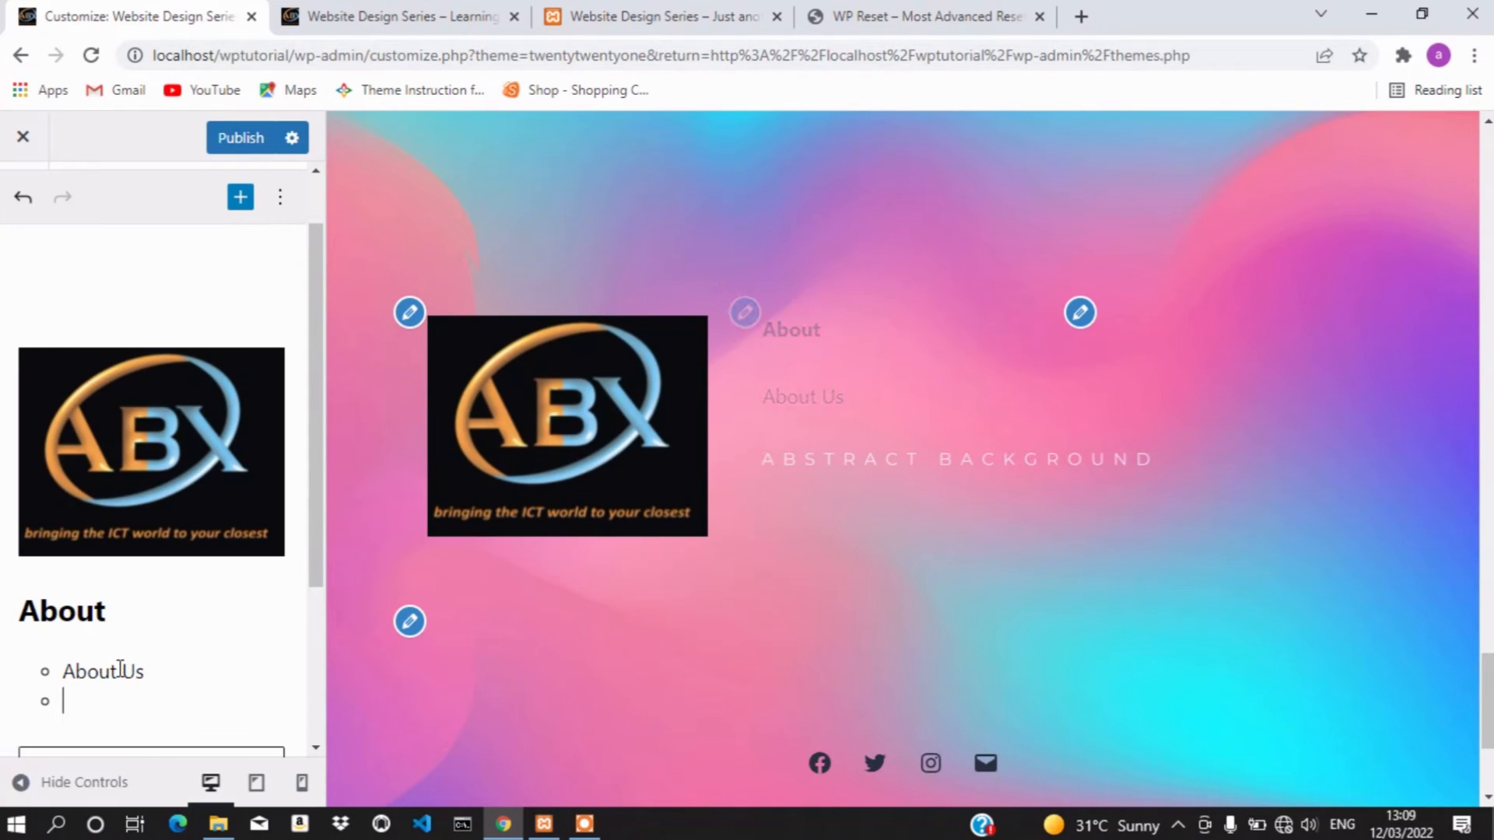
{"action": "type", "text": "S"}
{"action": "key", "text": "BackSpace"}
{"action": "type", "text": "cONT"}
{"action": "key", "text": "BackSpace"}
{"action": "key", "text": "BackSpace"}
{"action": "key", "text": "BackSpace"}
{"action": "type", "text": "ontaut"}
{"action": "key", "text": "BackSpace"}
{"action": "key", "text": "BackSpace"}
{"action": "type", "text": "ct Us"}
{"action": "key", "text": "Return"}
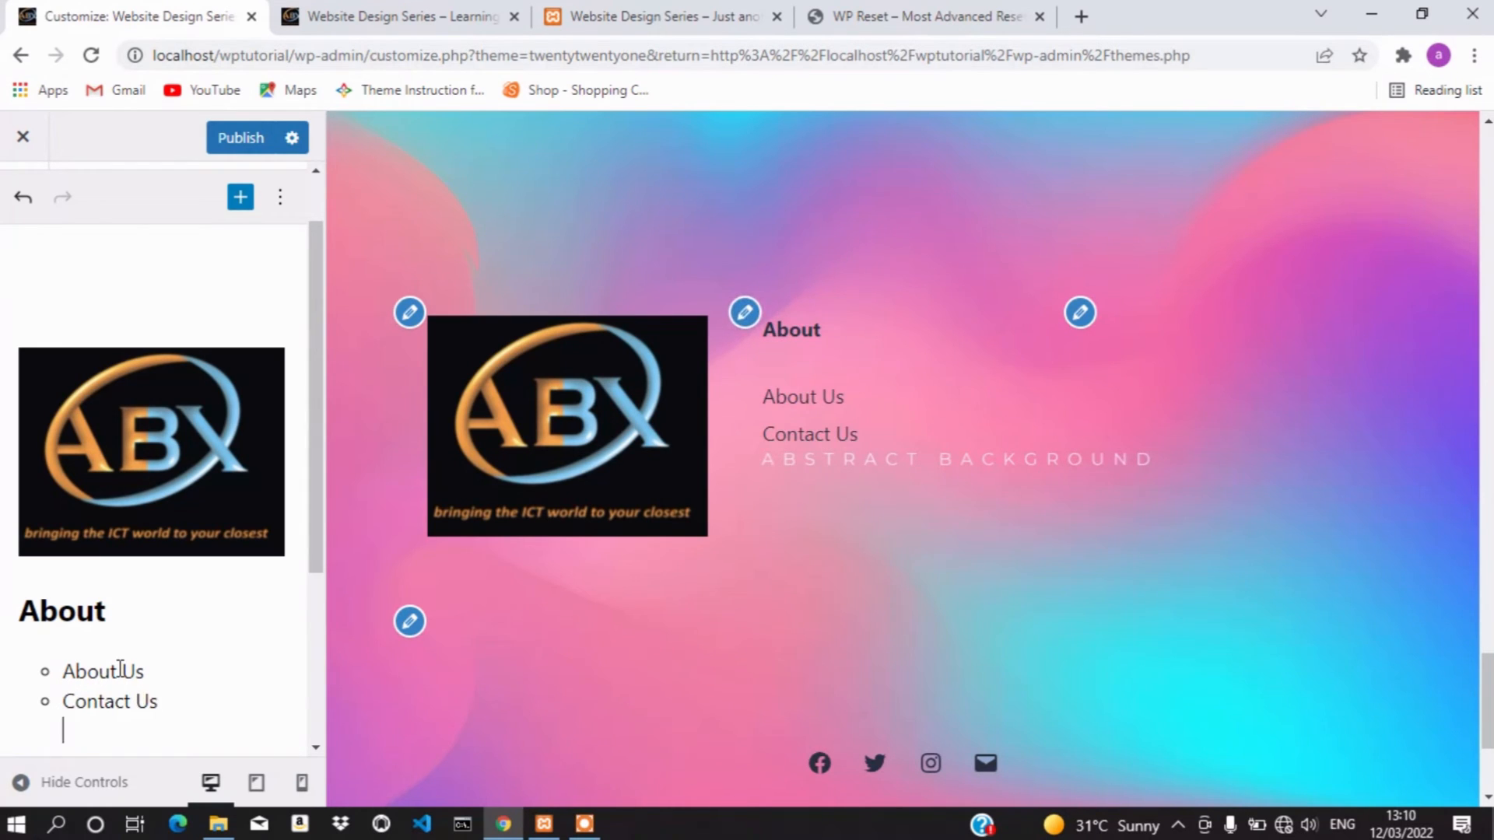
Complete the list with 'Services' and 'Gallery' items
{"action": "type", "text": "Services"}
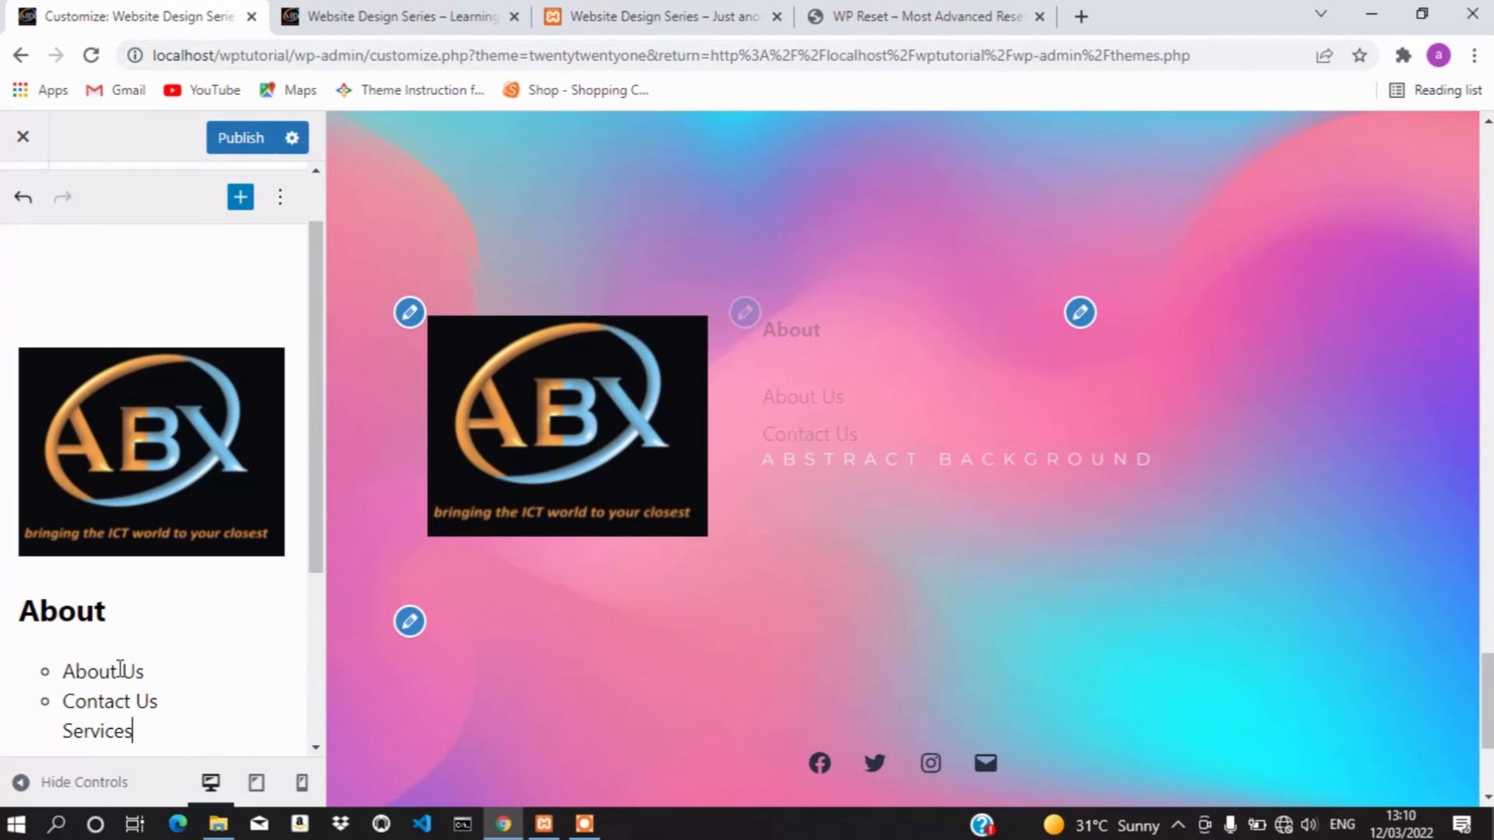
{"action": "key", "text": "Return"}
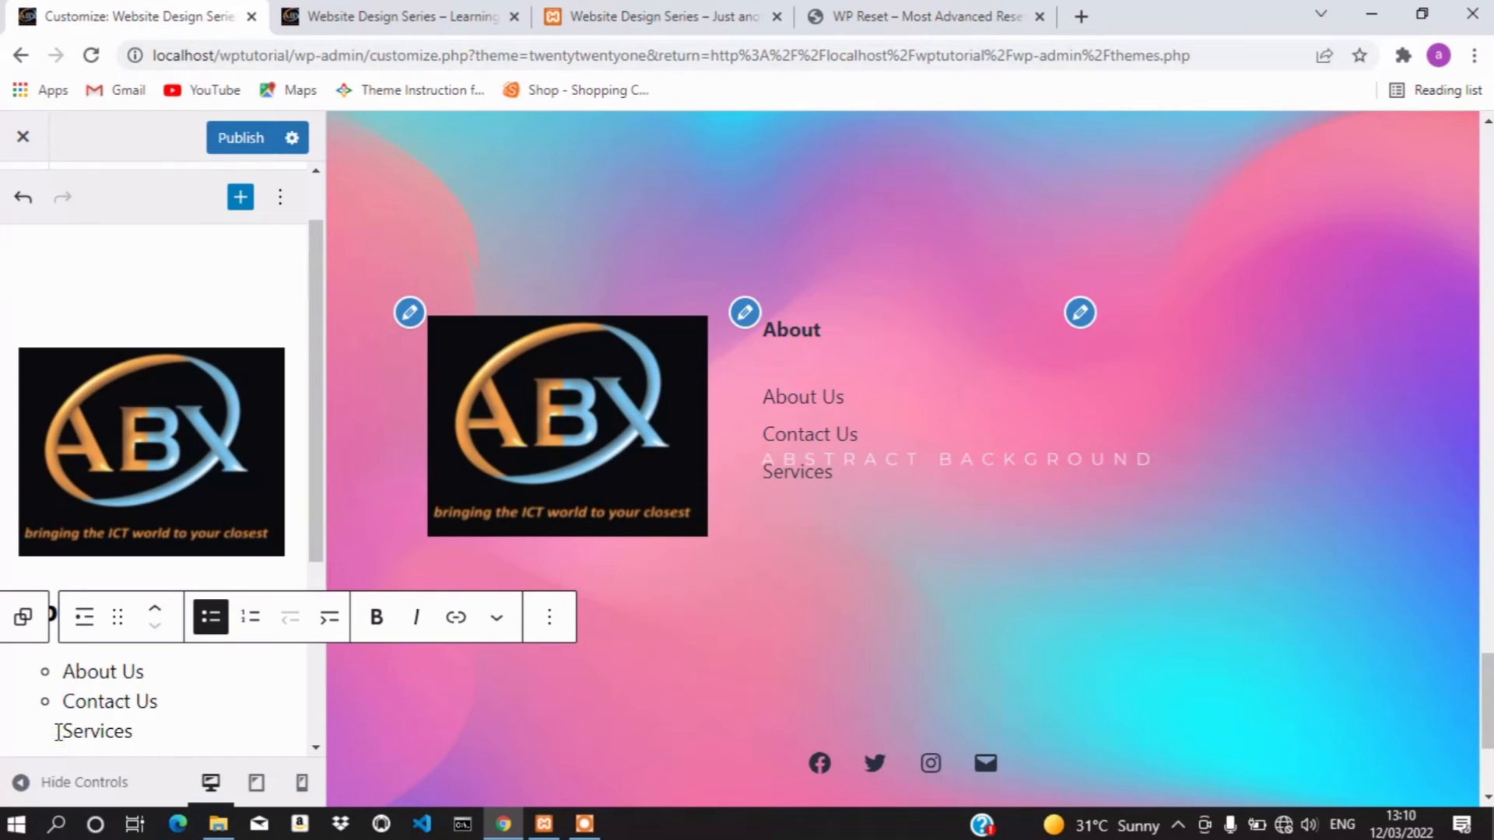
{"action": "scroll", "coordinate": [154, 726], "scroll_direction": "down", "scroll_amount": 2}
{"action": "scroll", "coordinate": [152, 724], "scroll_direction": "down", "scroll_amount": 1}
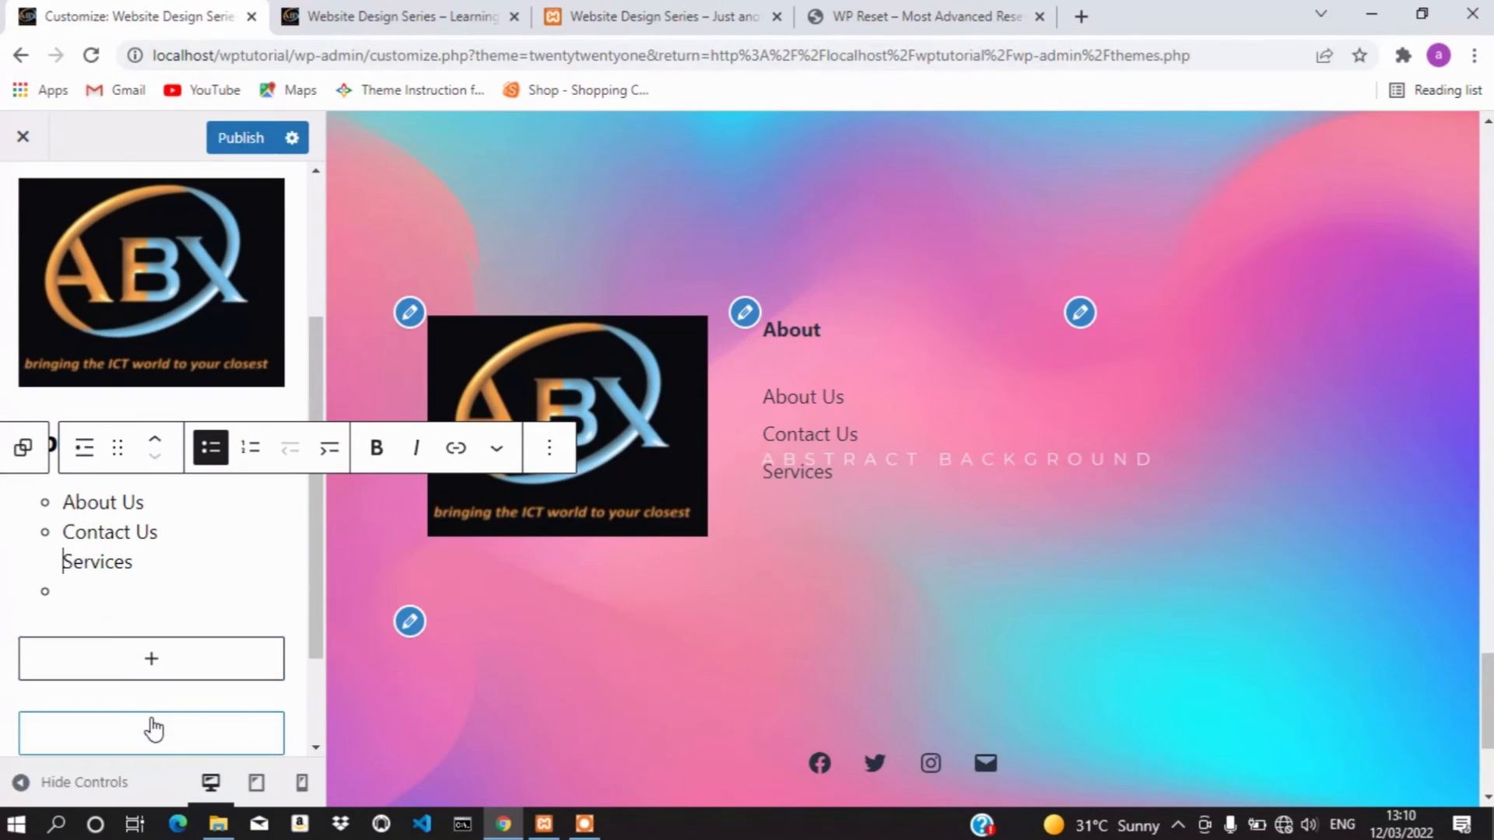
{"action": "left_click", "coordinate": [90, 580]}
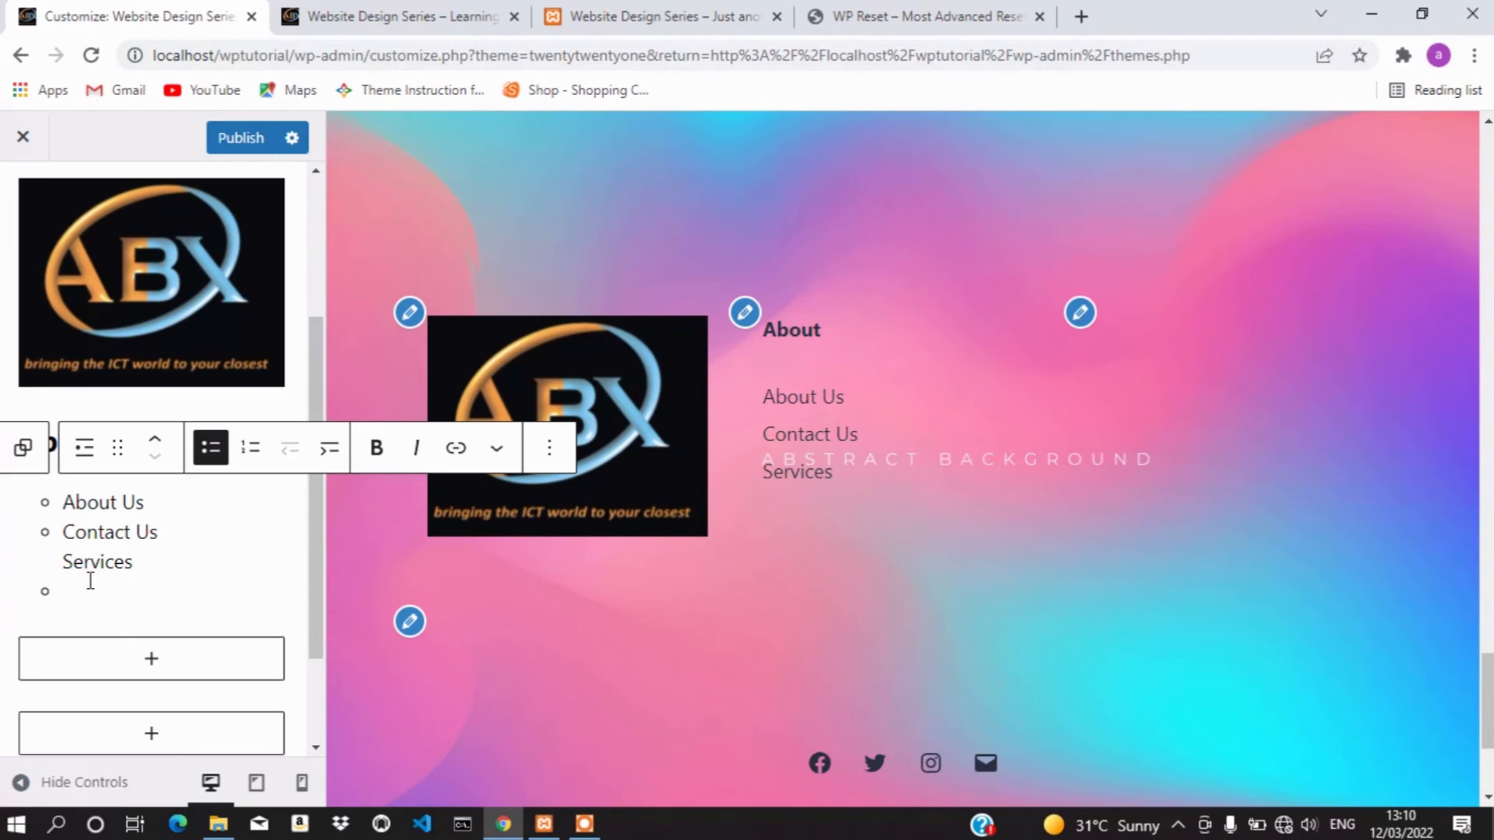
{"action": "type", "text": "gALLER"}
{"action": "key", "text": "BackSpace"}
{"action": "key", "text": "BackSpace"}
{"action": "key", "text": "BackSpace"}
{"action": "key", "text": "BackSpace"}
{"action": "key", "text": "BackSpace"}
{"action": "key", "text": "BackSpace"}
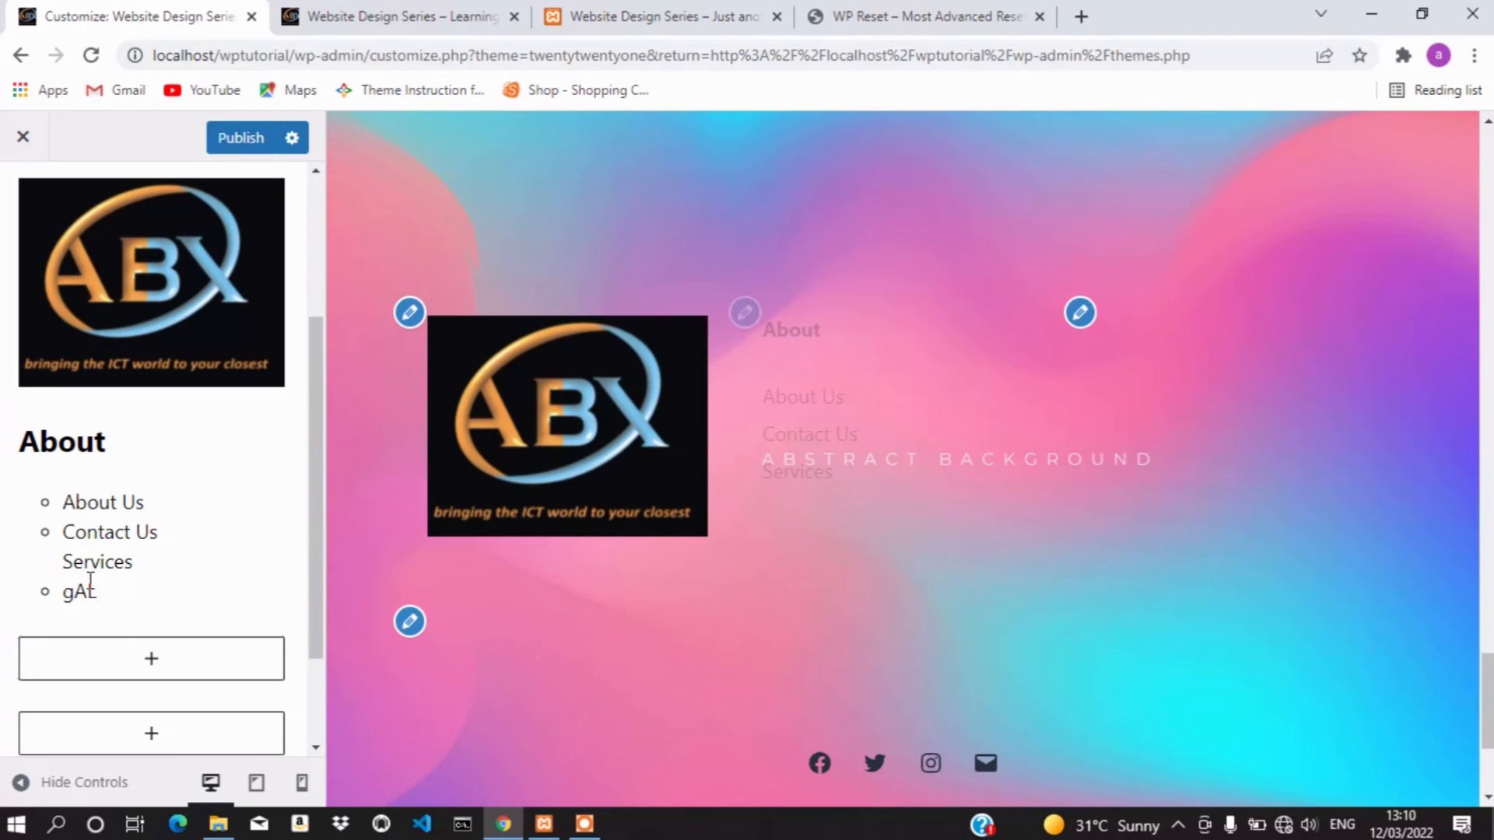
{"action": "type", "text": "Gallery"}
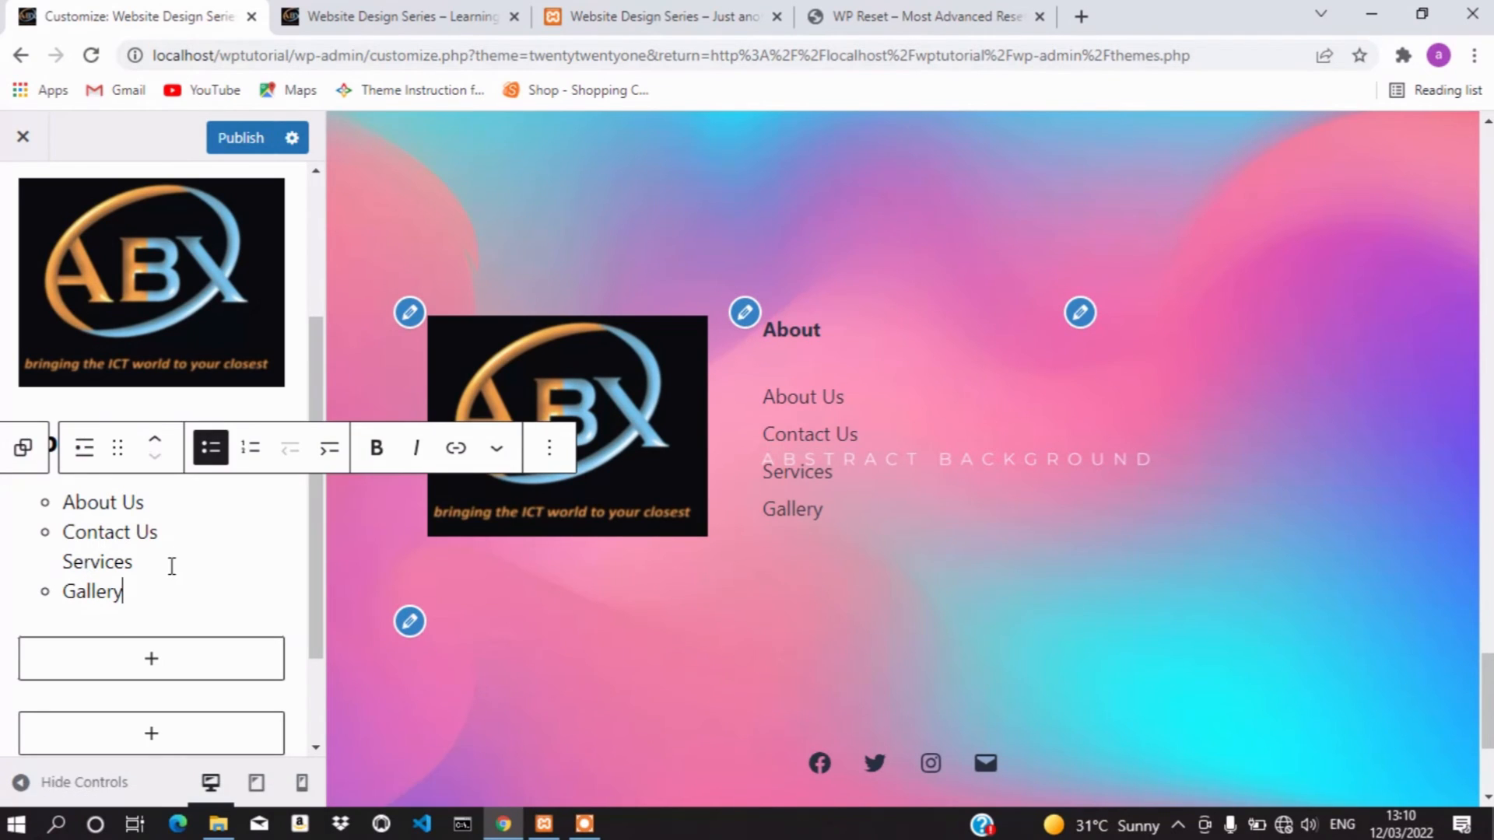
{"action": "left_click", "coordinate": [1080, 312]}
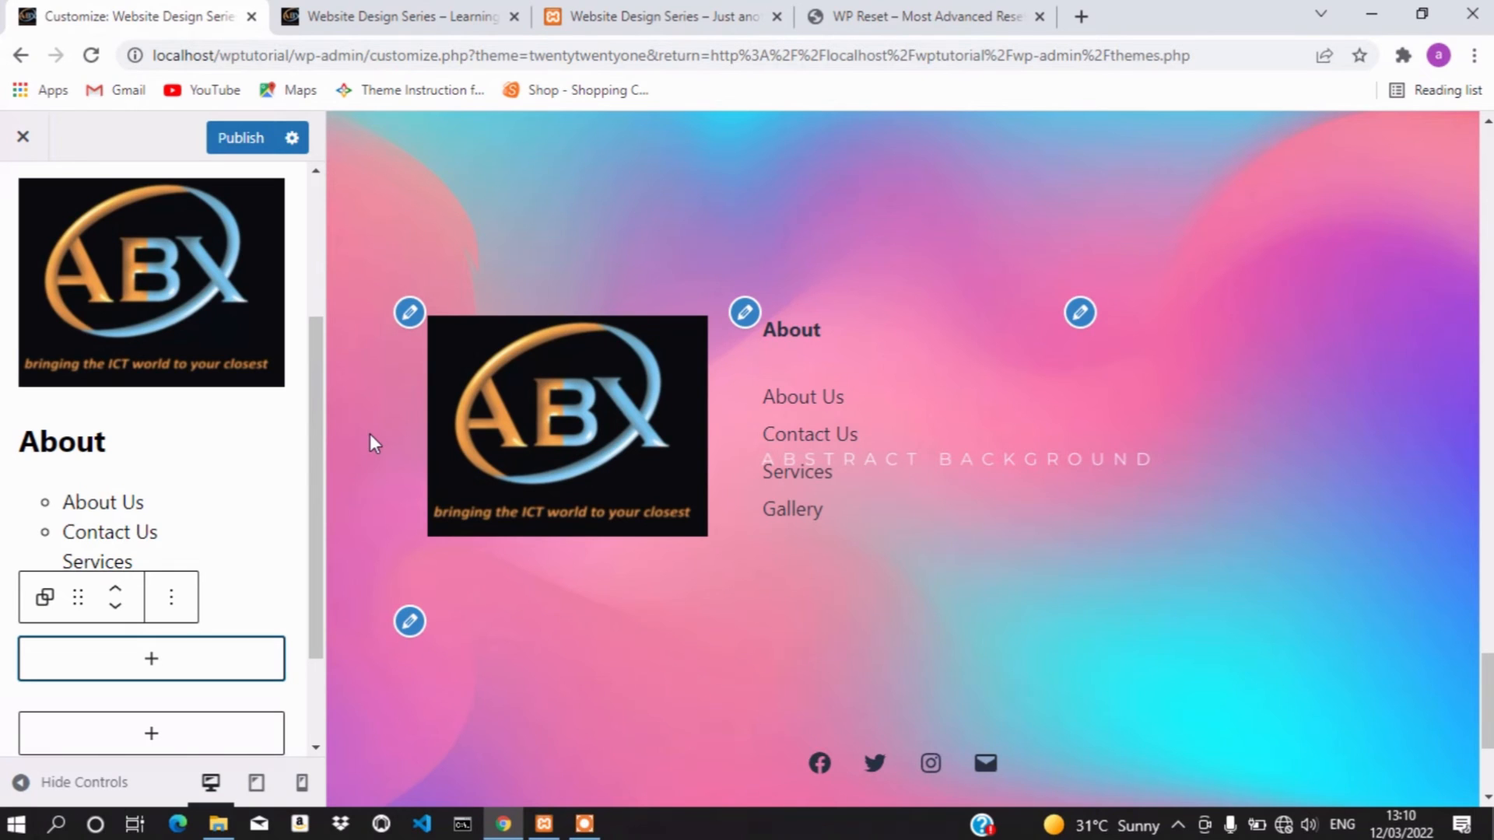
Add a Heading block reading 'Contact' as the third footer widget column
{"action": "left_click", "coordinate": [153, 663]}
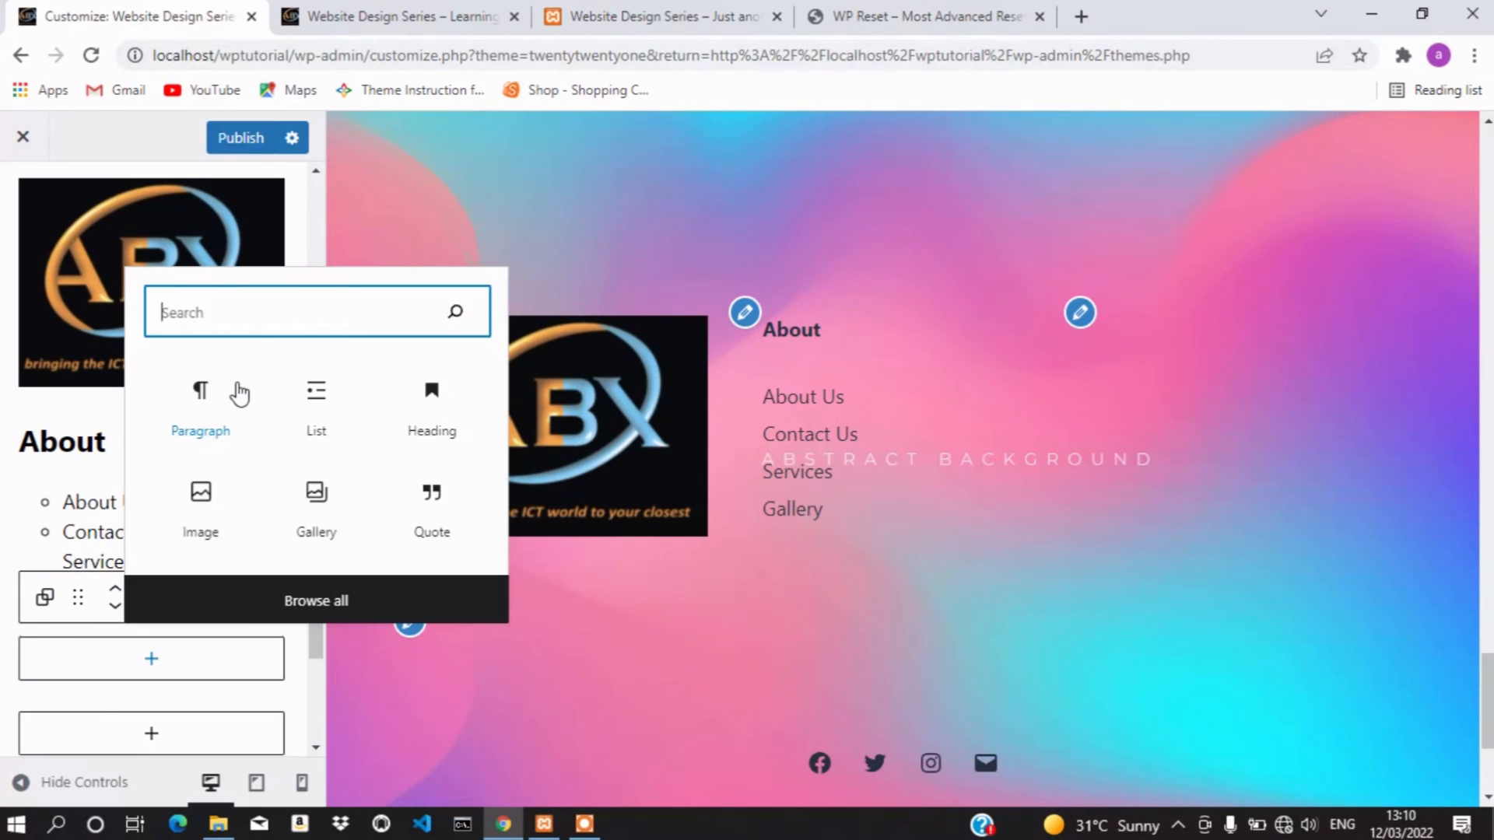
{"action": "type", "text": "Headi"}
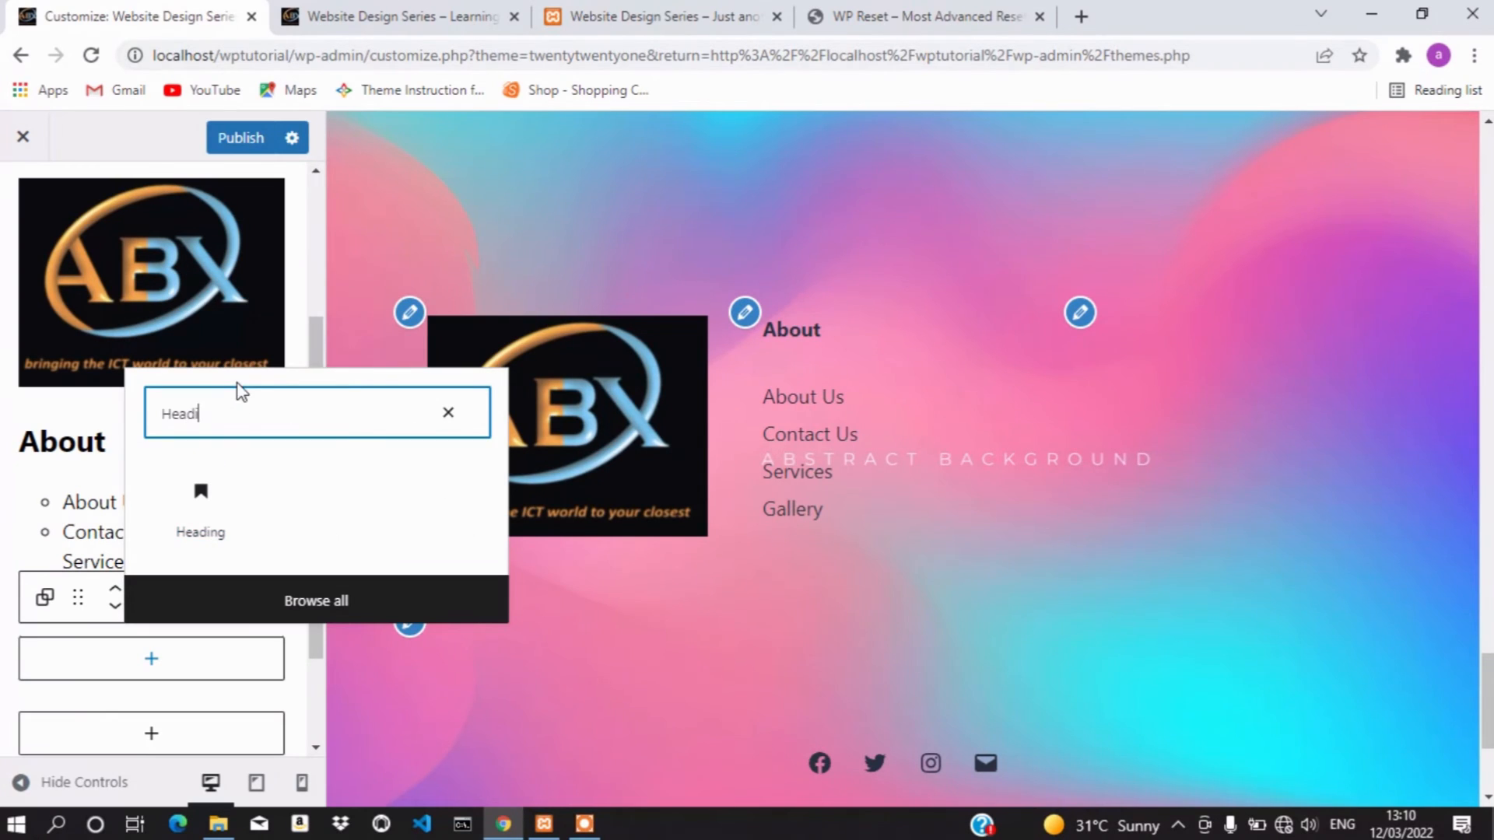
{"action": "left_click", "coordinate": [200, 509]}
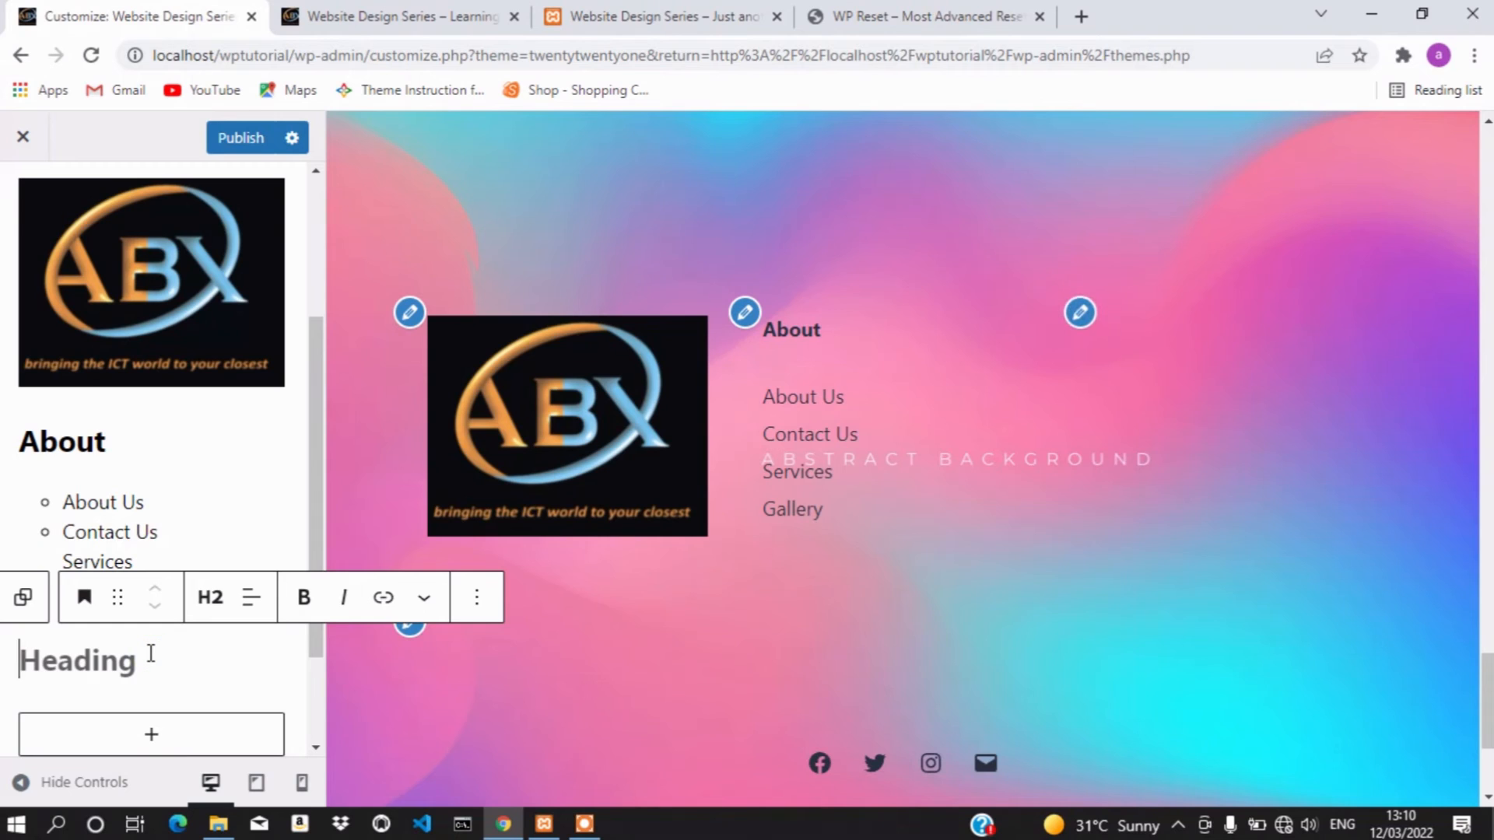
{"action": "type", "text": "Conat"}
{"action": "key", "text": "BackSpace"}
{"action": "key", "text": "BackSpace"}
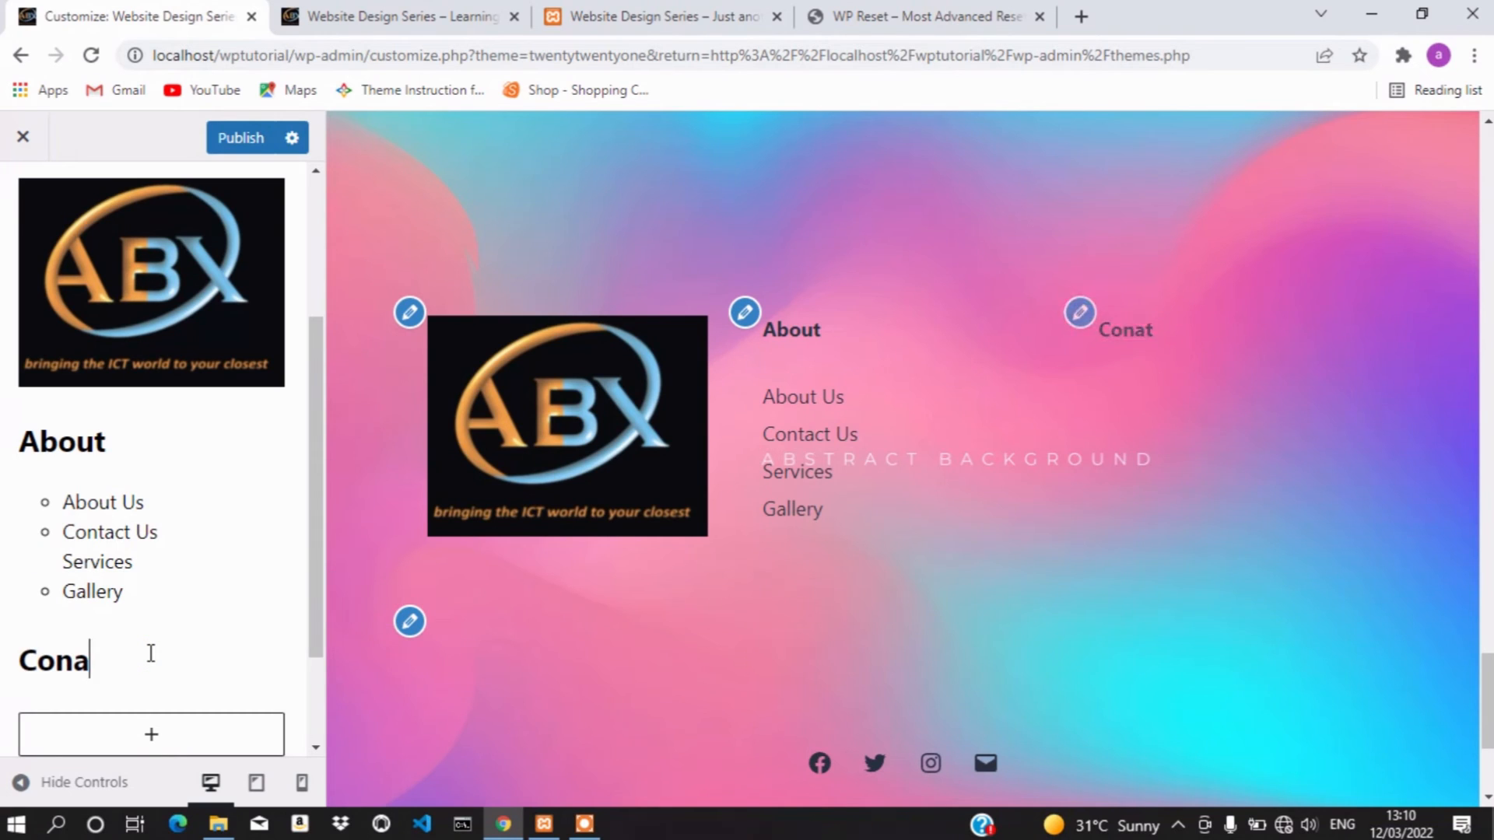
{"action": "type", "text": "raCT"}
{"action": "key", "text": "BackSpace"}
{"action": "key", "text": "BackSpace"}
{"action": "key", "text": "BackSpace"}
{"action": "key", "text": "BackSpace"}
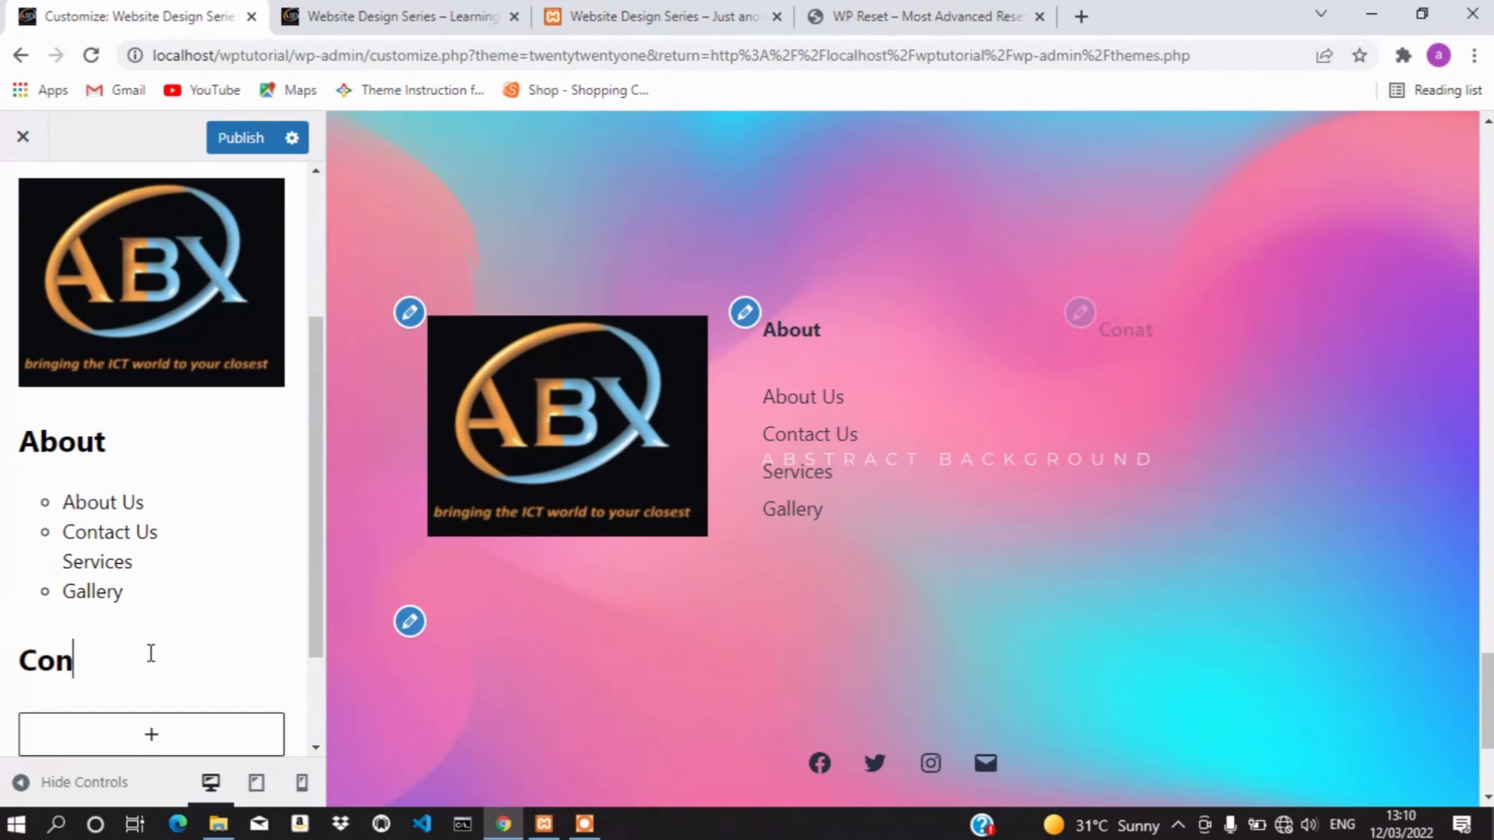
{"action": "type", "text": "tact"}
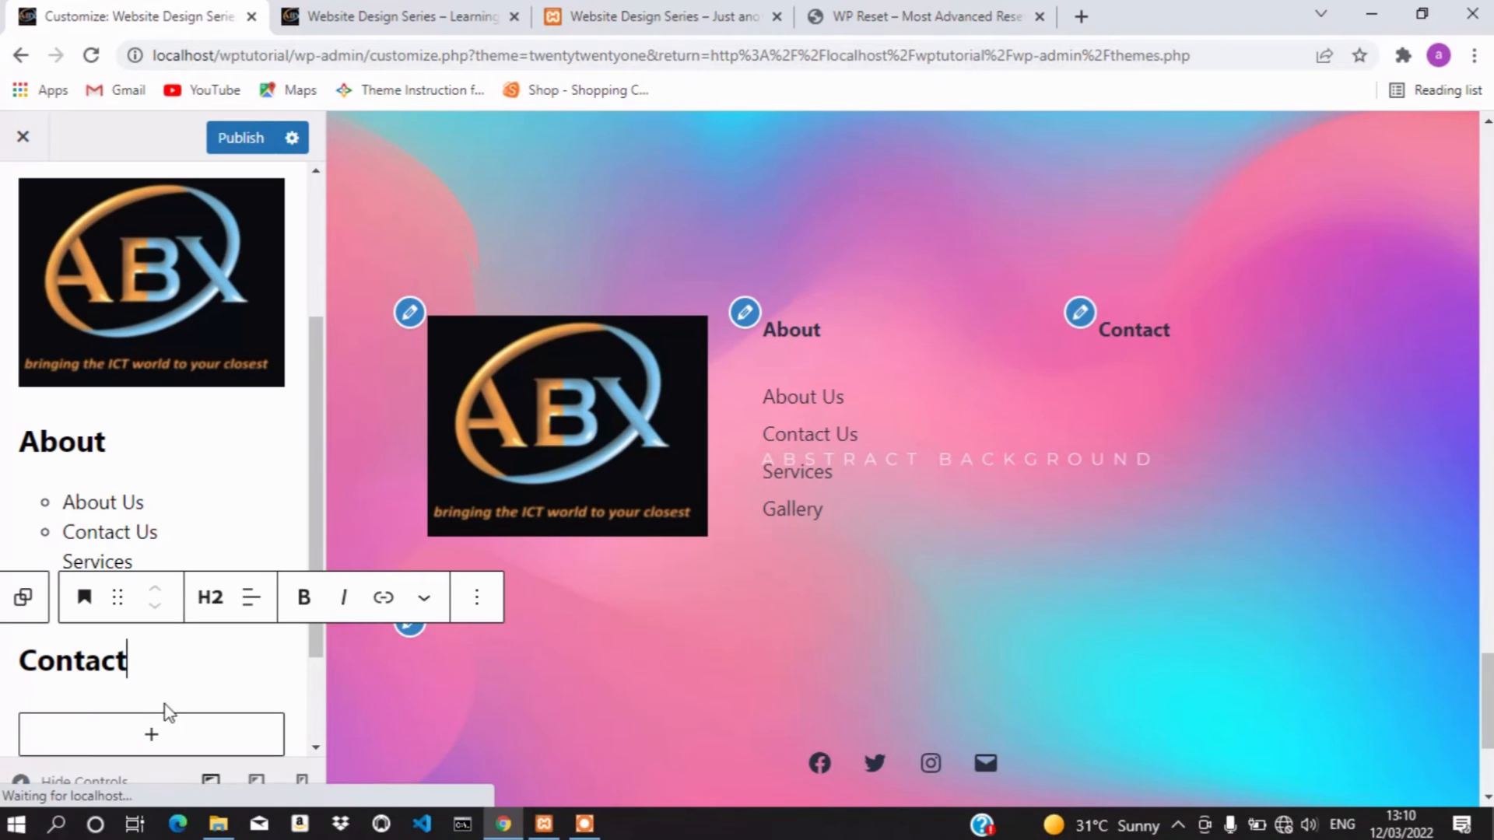
{"action": "left_click", "coordinate": [23, 597]}
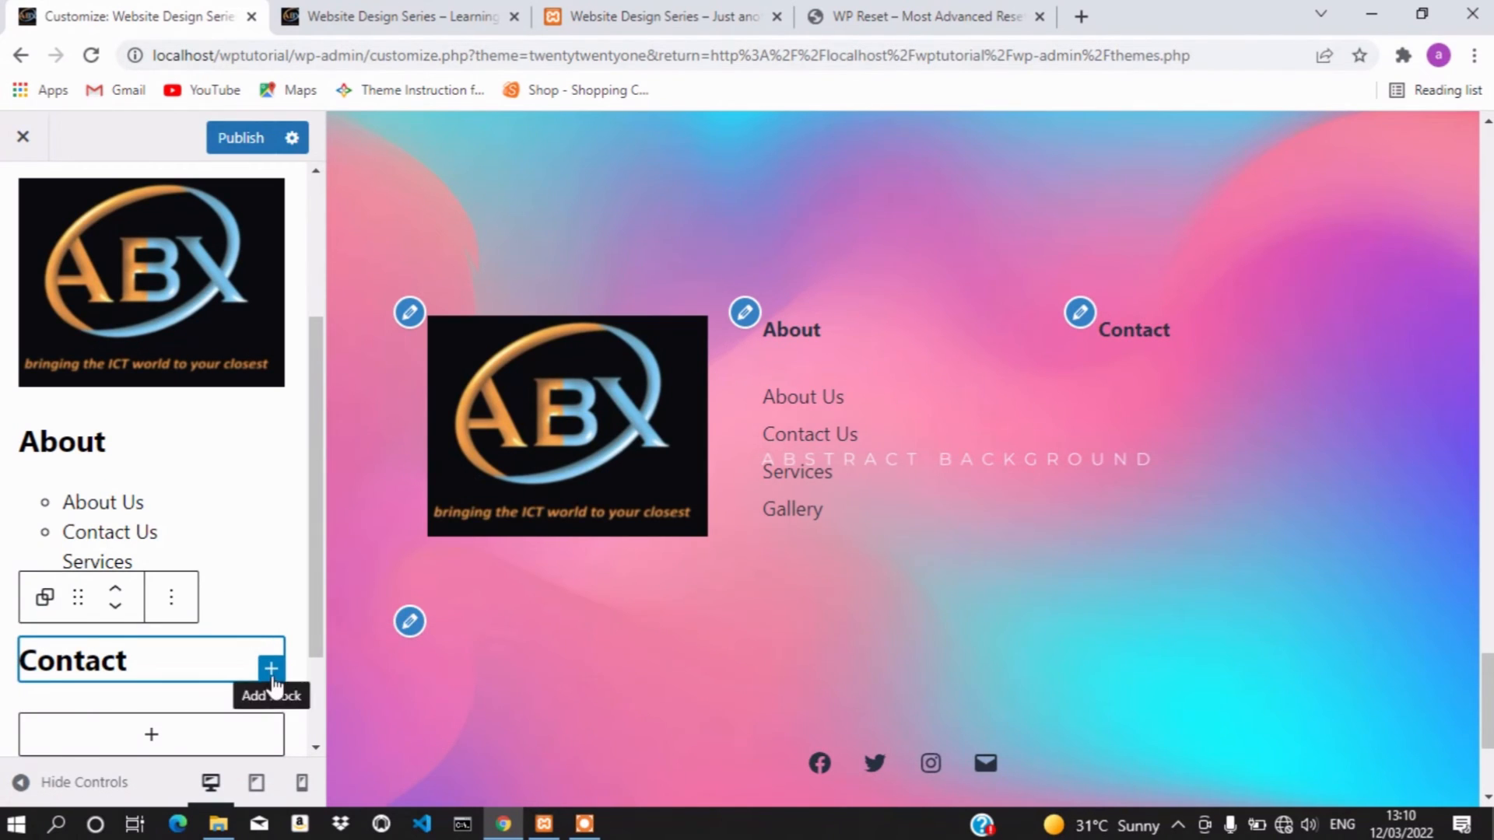
Insert an empty Paragraph block beneath the Contact heading
{"action": "left_click", "coordinate": [271, 676]}
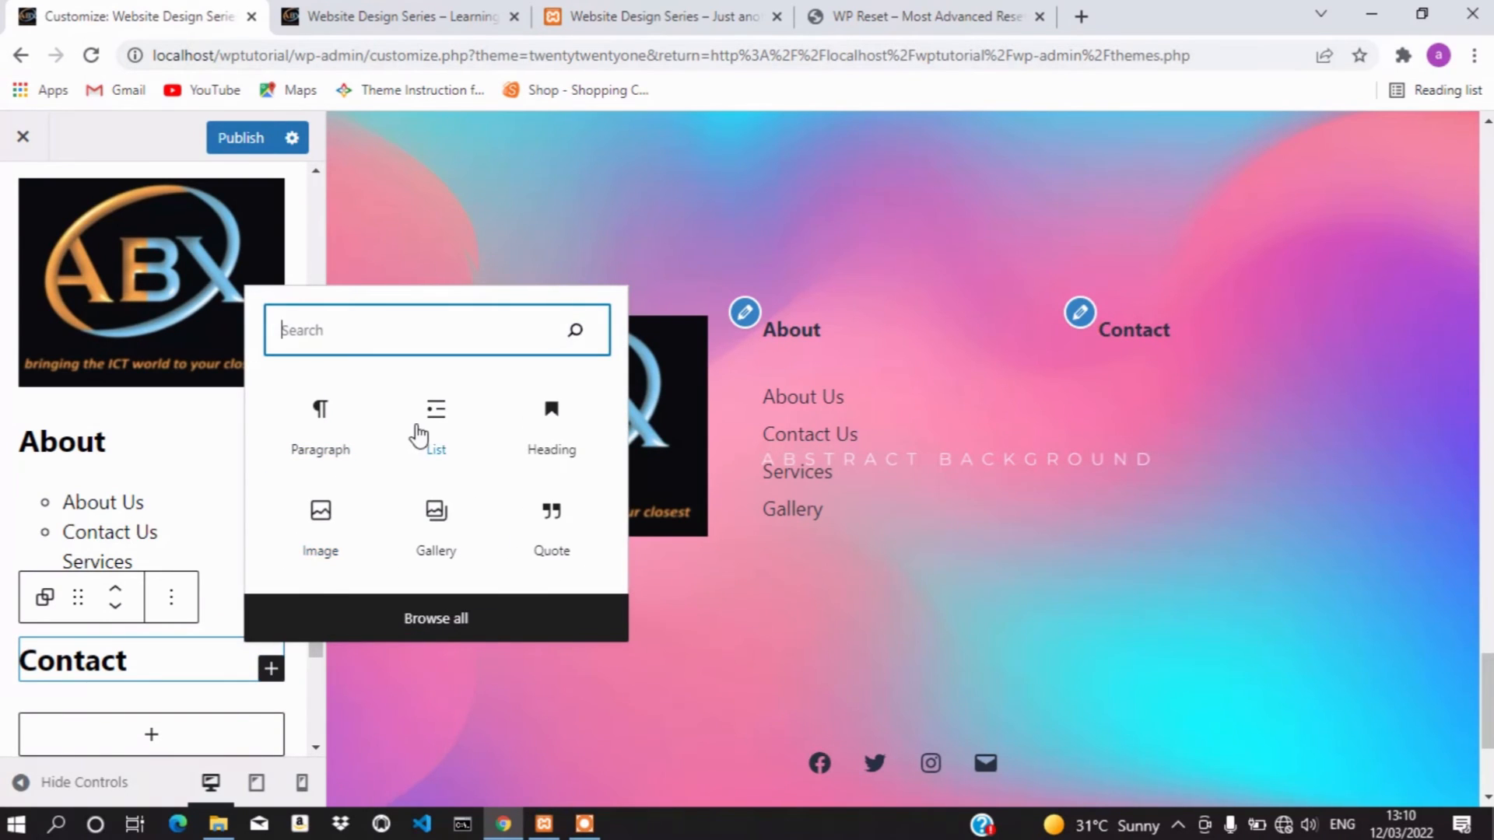
{"action": "left_click", "coordinate": [333, 428]}
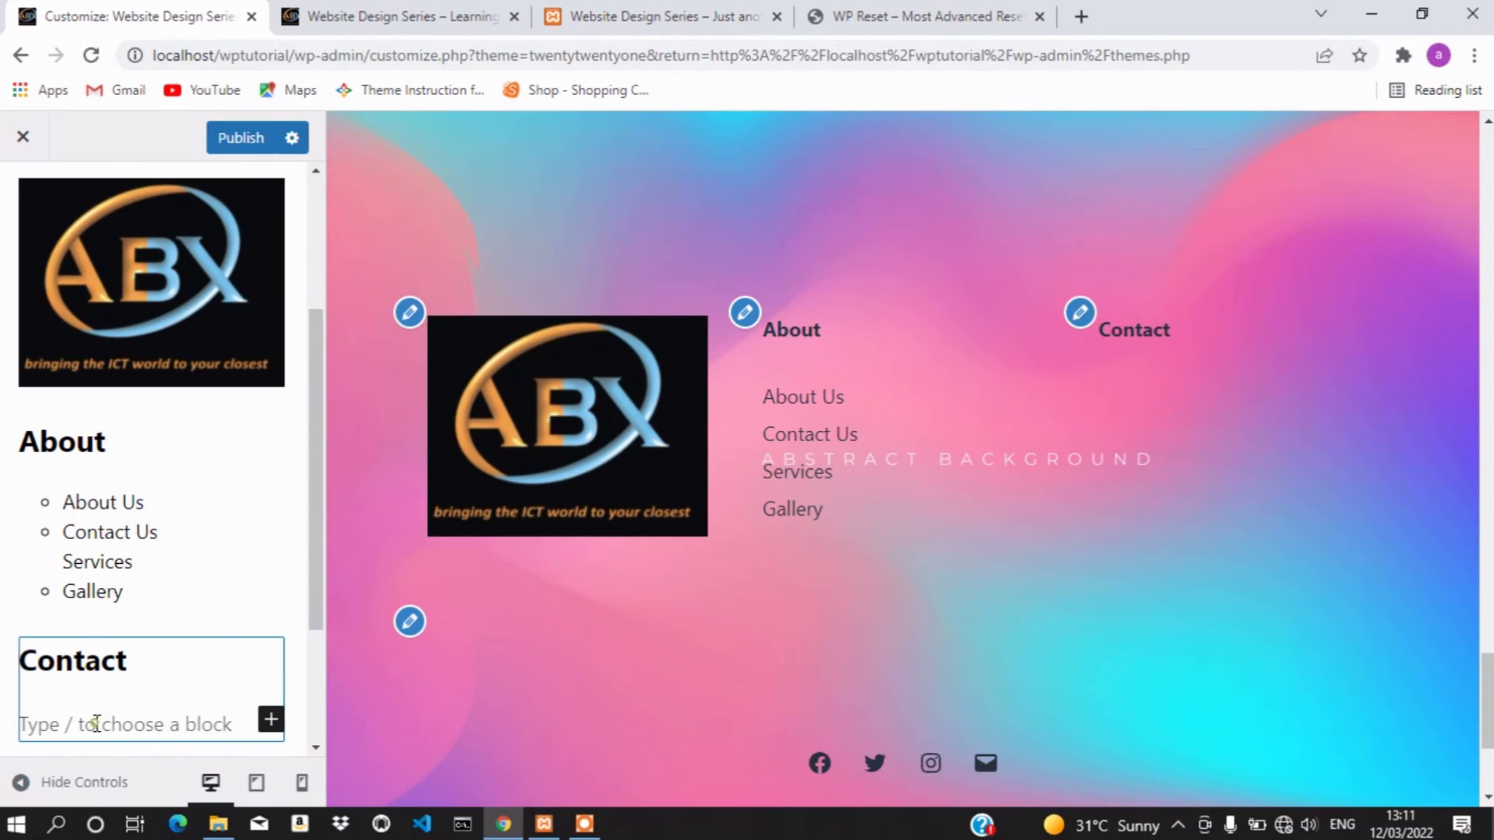
{"action": "scroll", "coordinate": [234, 600], "scroll_direction": "down", "scroll_amount": 2}
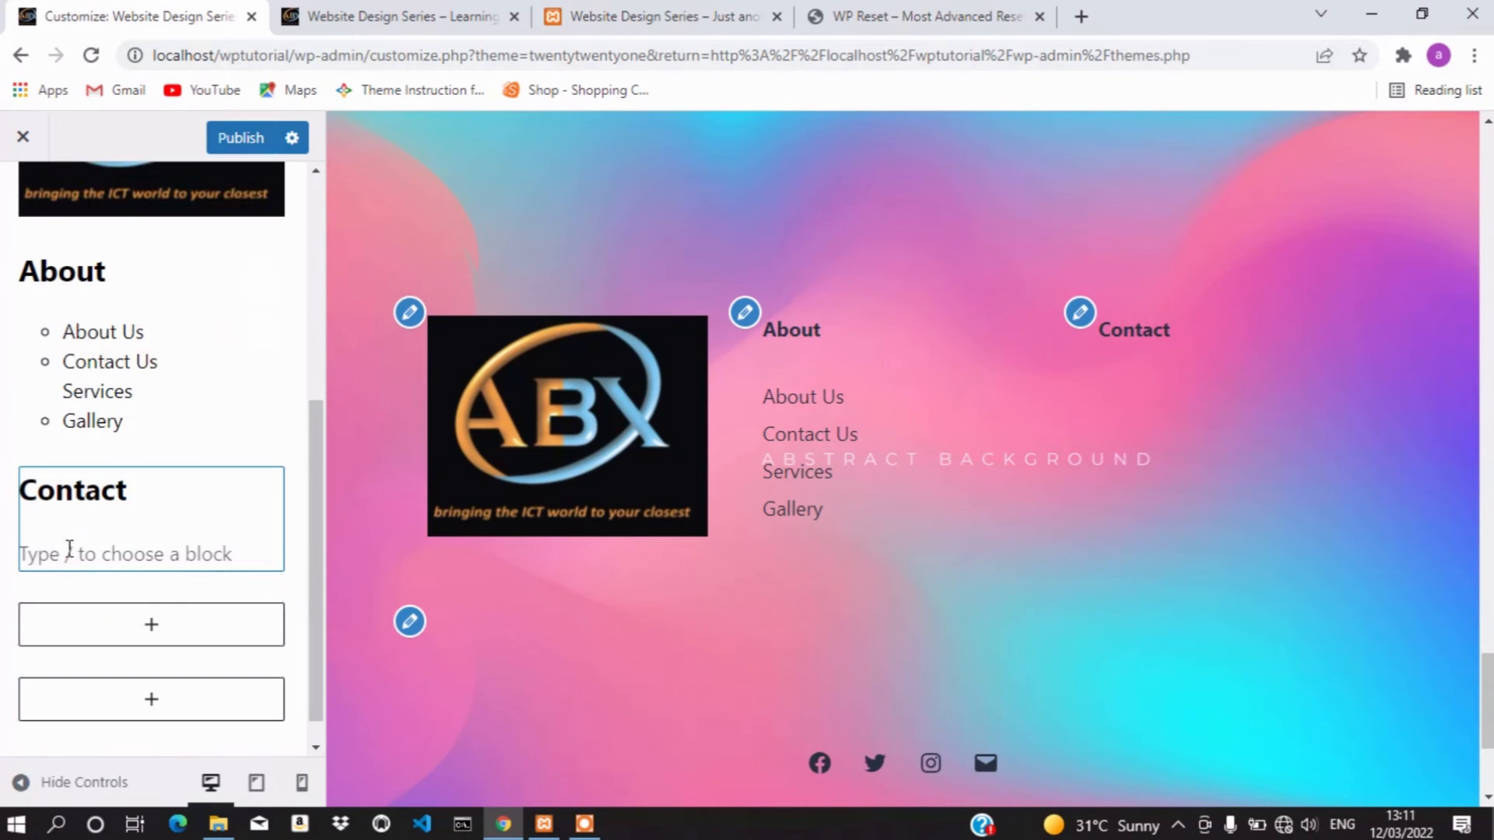
{"action": "left_click", "coordinate": [68, 549]}
Type the company's street address after an 'Address:' label, then start a new paragraph
{"action": "type", "text": "a"}
{"action": "key", "text": "BackSpace"}
{"action": "type", "text": "A"}
{"action": "key", "text": "BackSpace"}
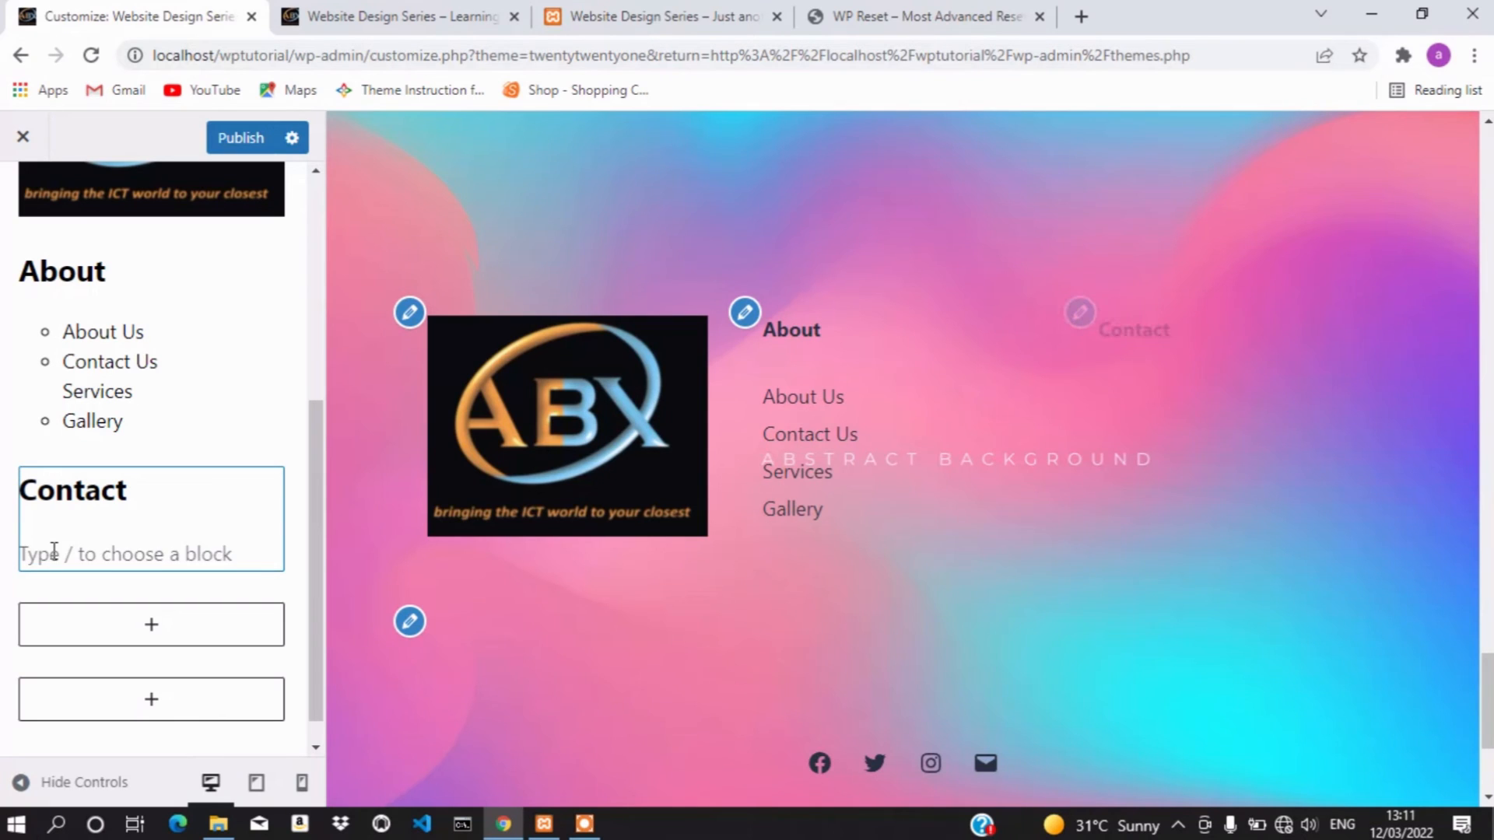
{"action": "type", "text": "Address"}
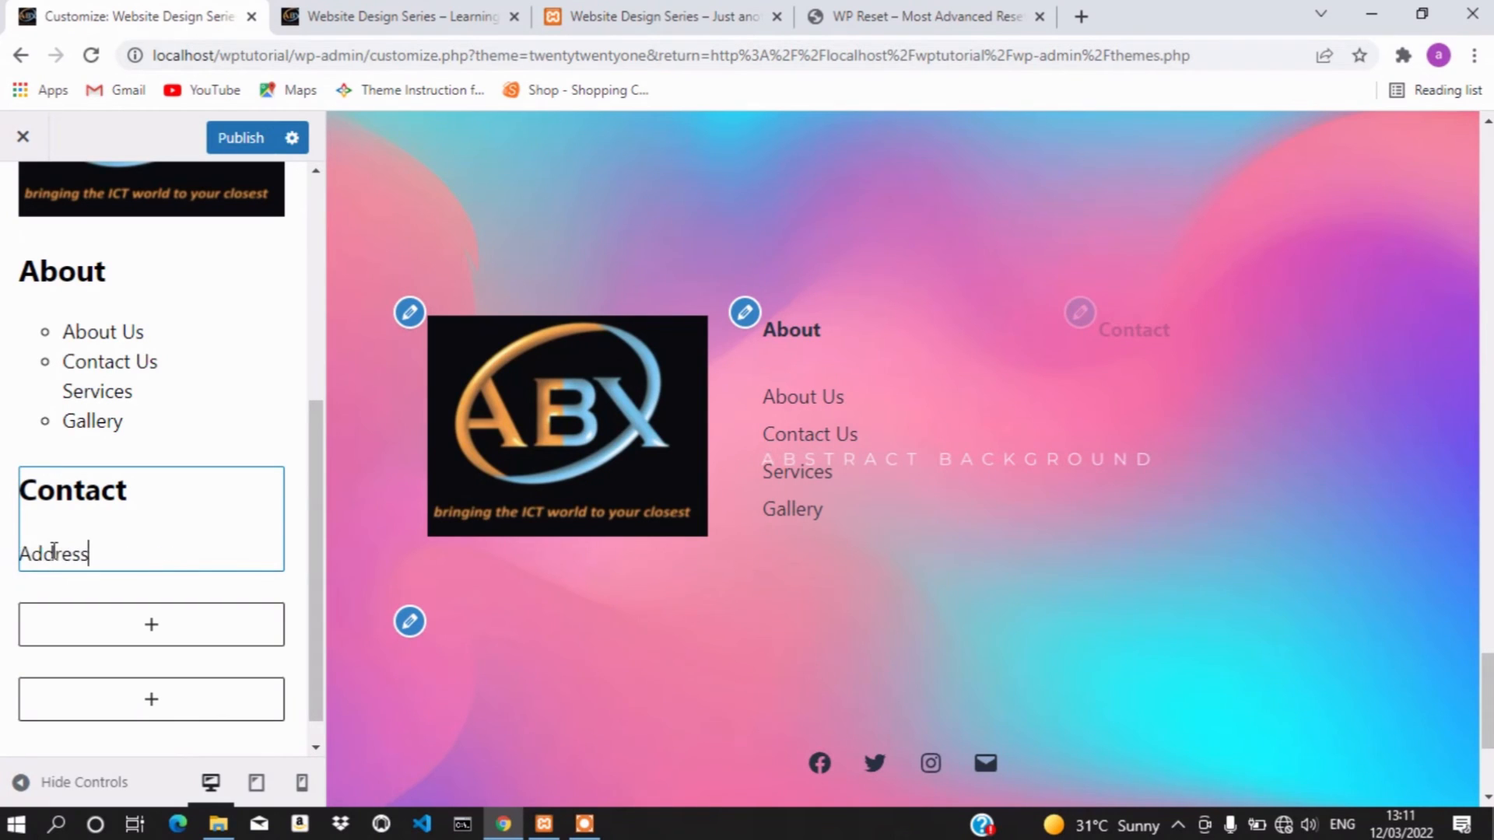
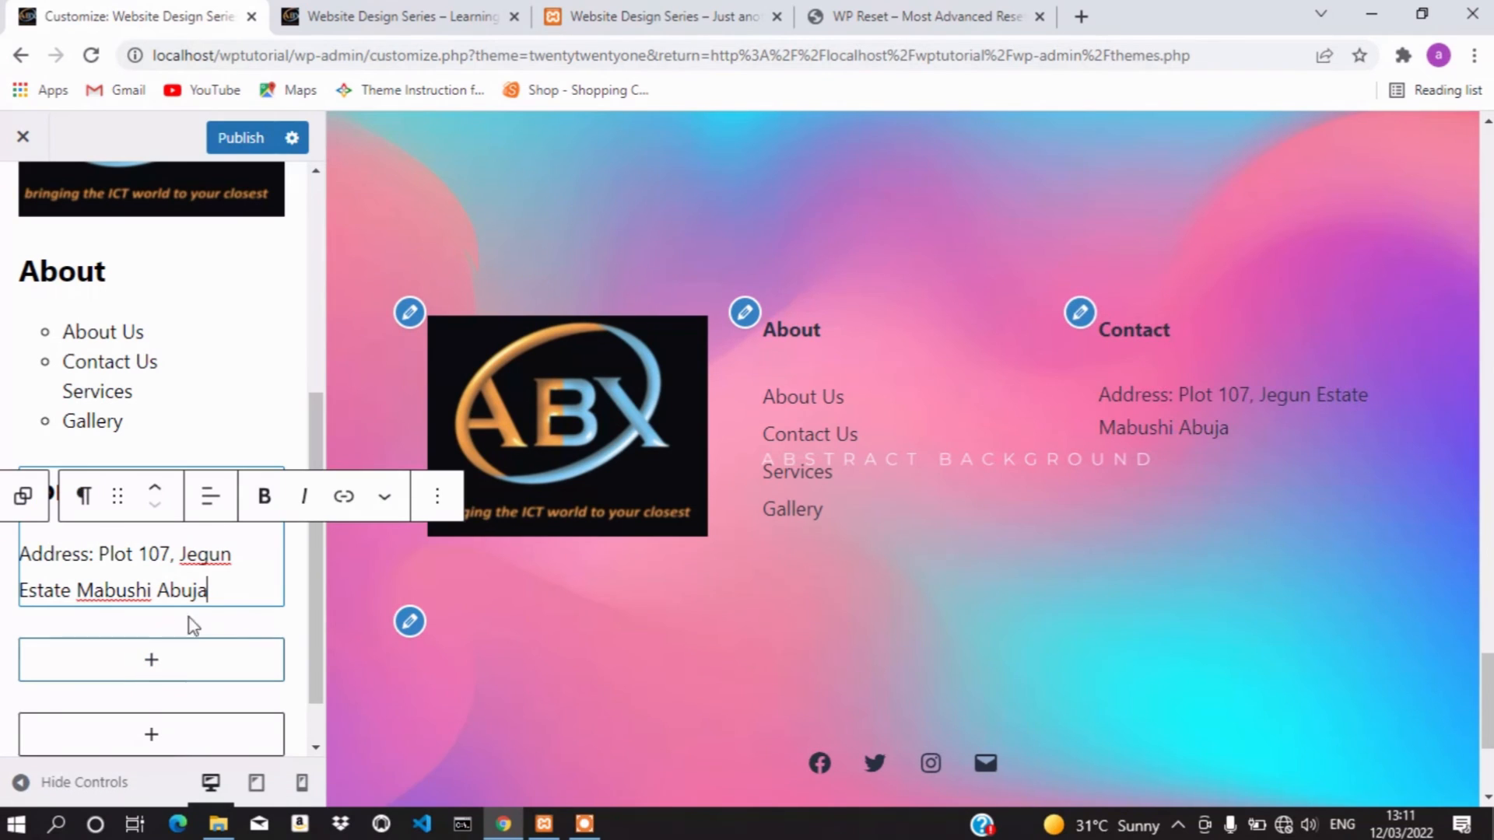
{"action": "key", "text": "Return"}
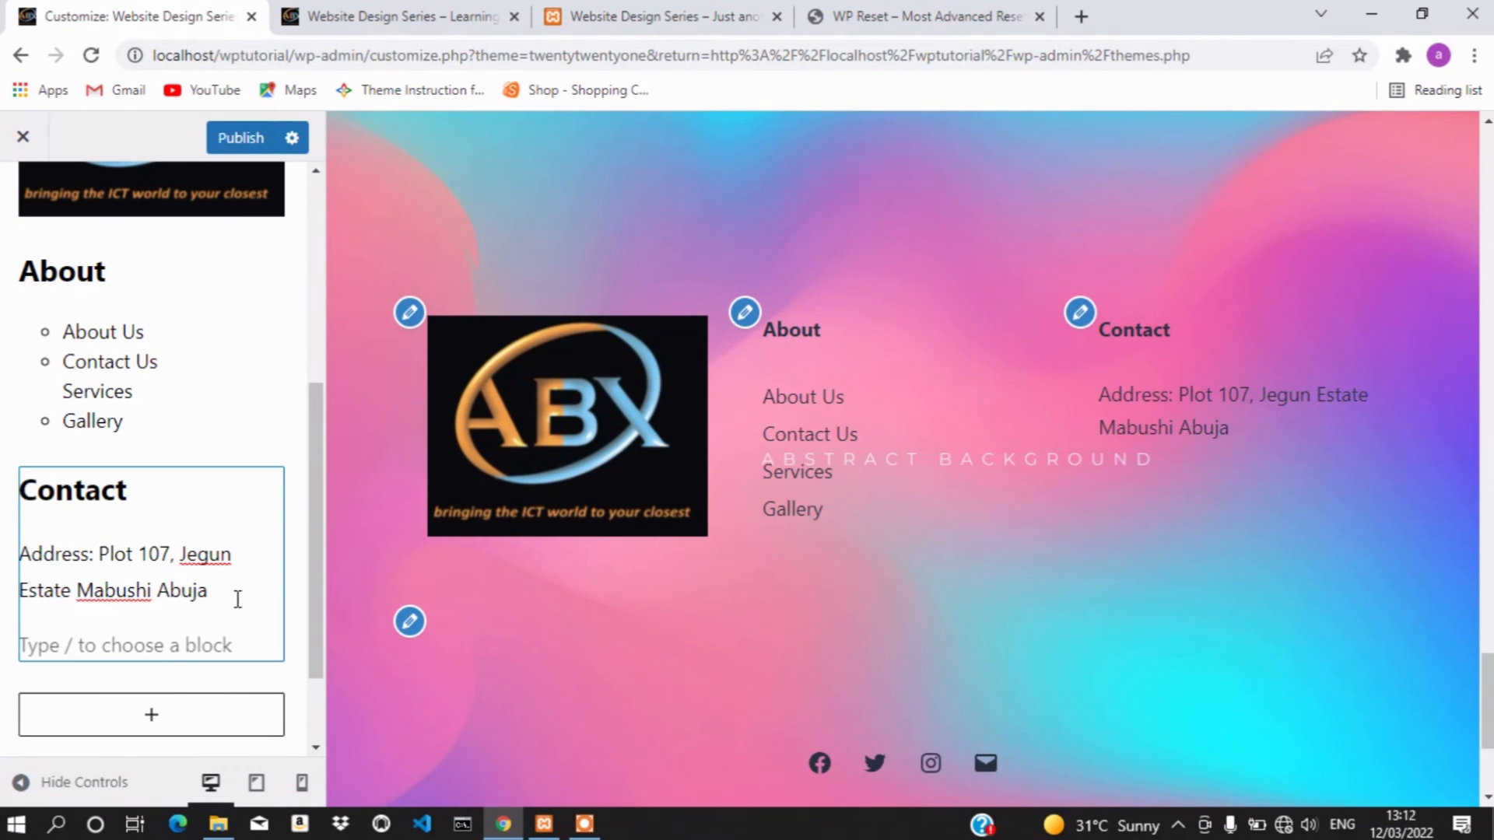
Add an 'Email:' line with the company's e-mail address
{"action": "left_click", "coordinate": [153, 631]}
{"action": "type", "text": "E"}
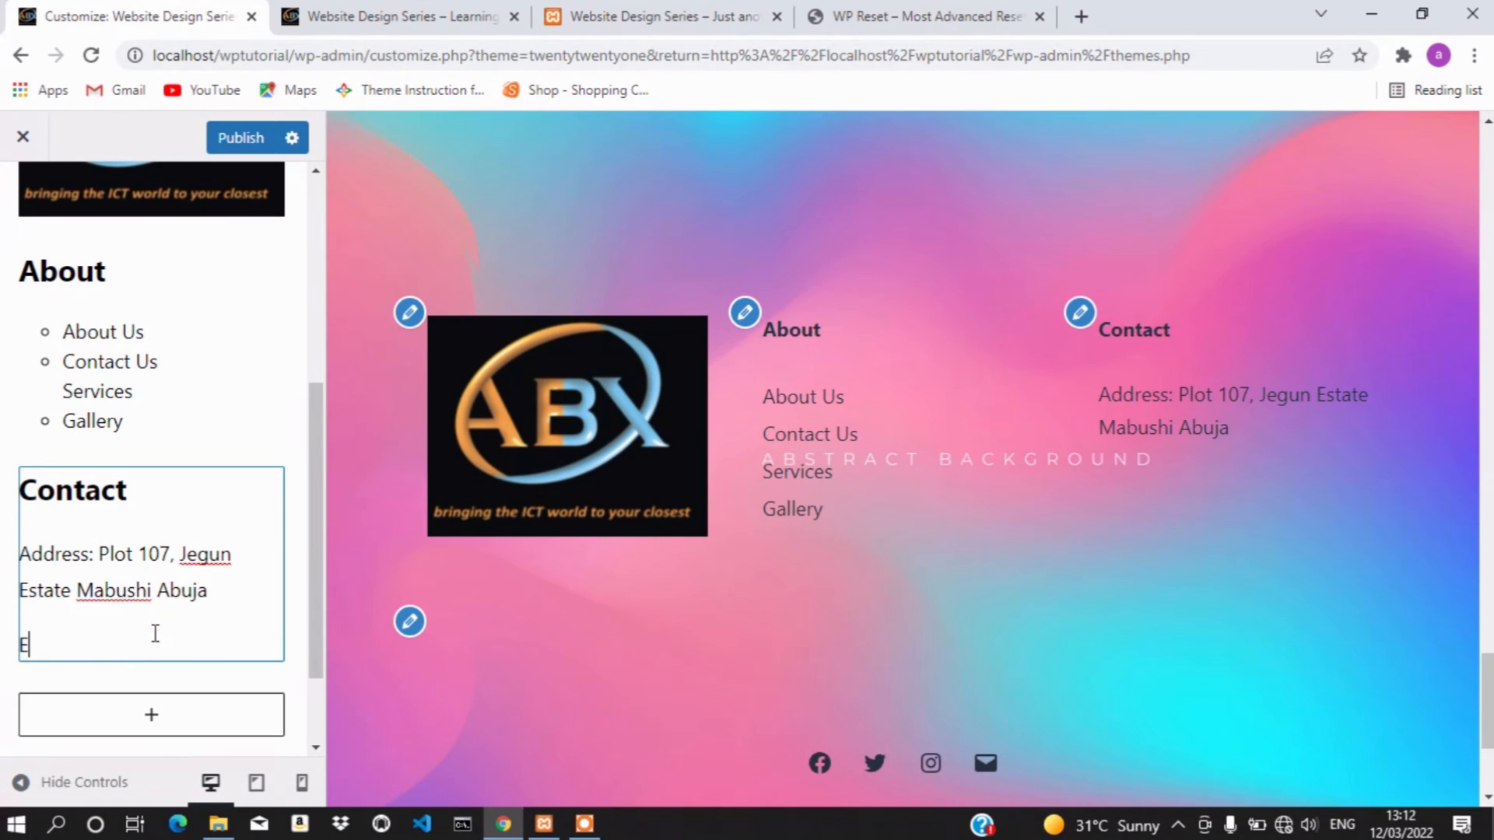
{"action": "type", "text": "mail: abd"}
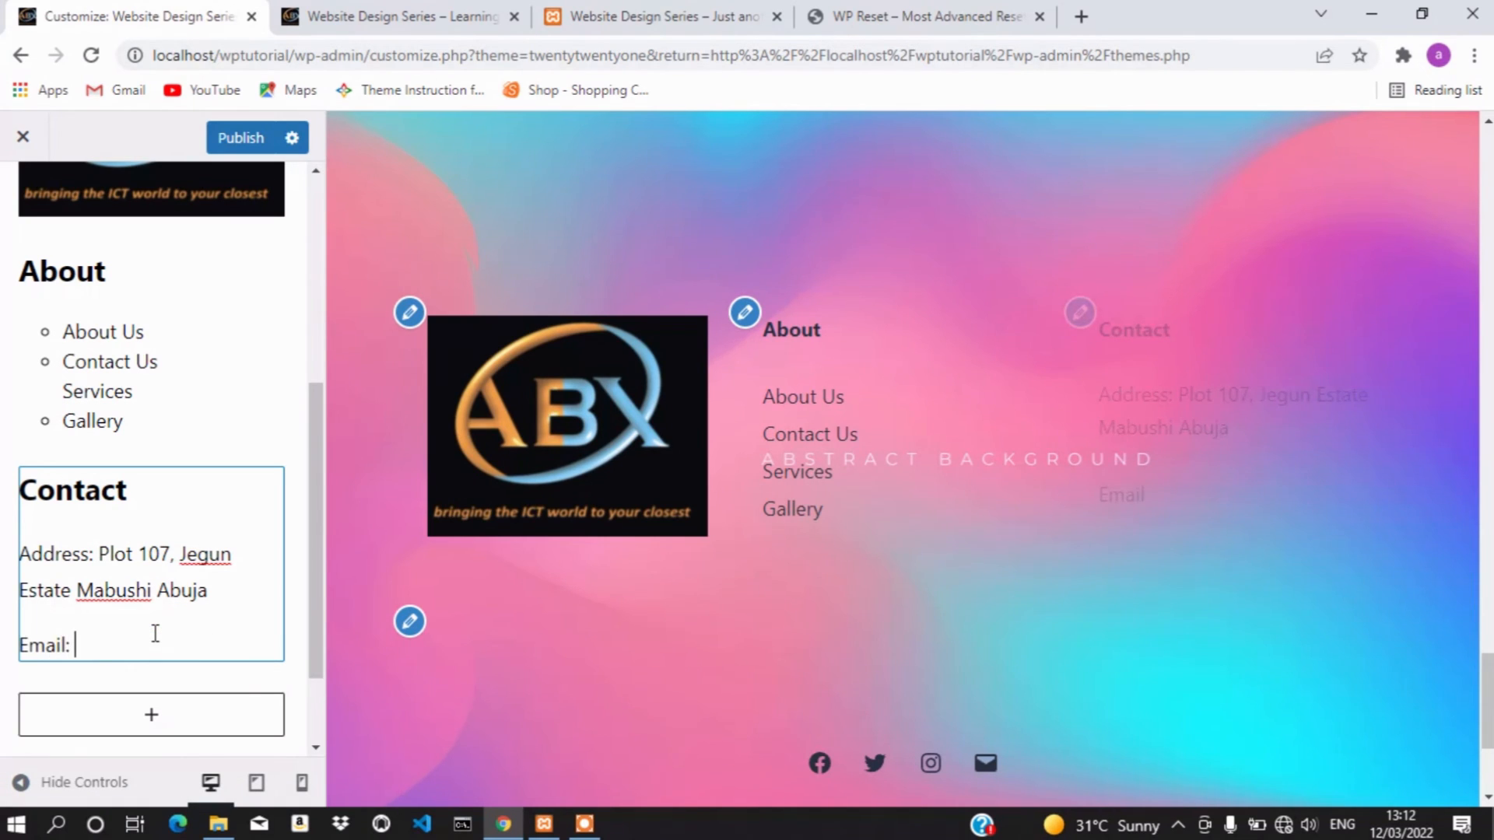
{"action": "key", "text": "BackSpace"}
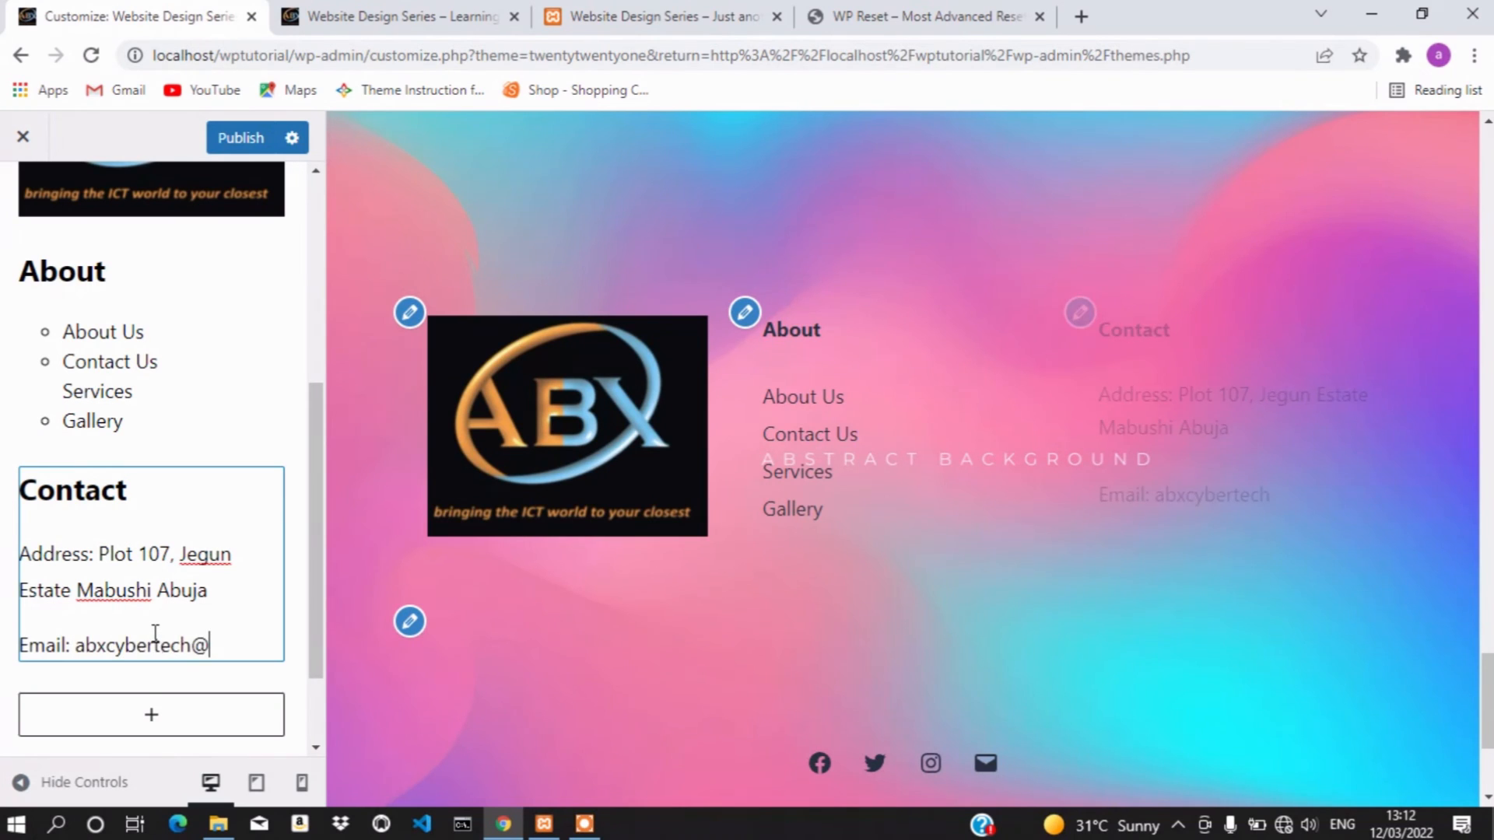
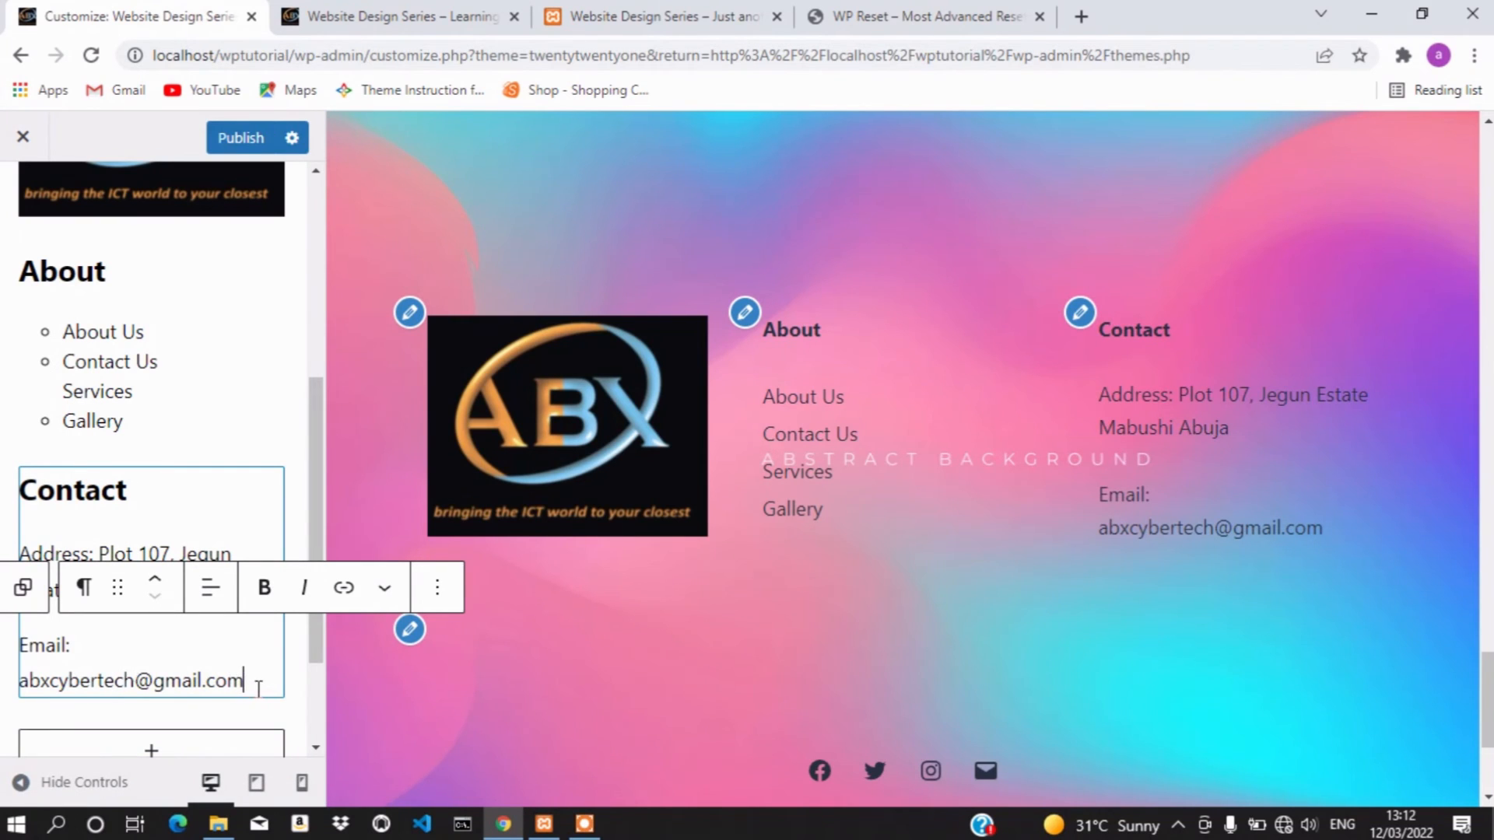
{"action": "key", "text": "Return"}
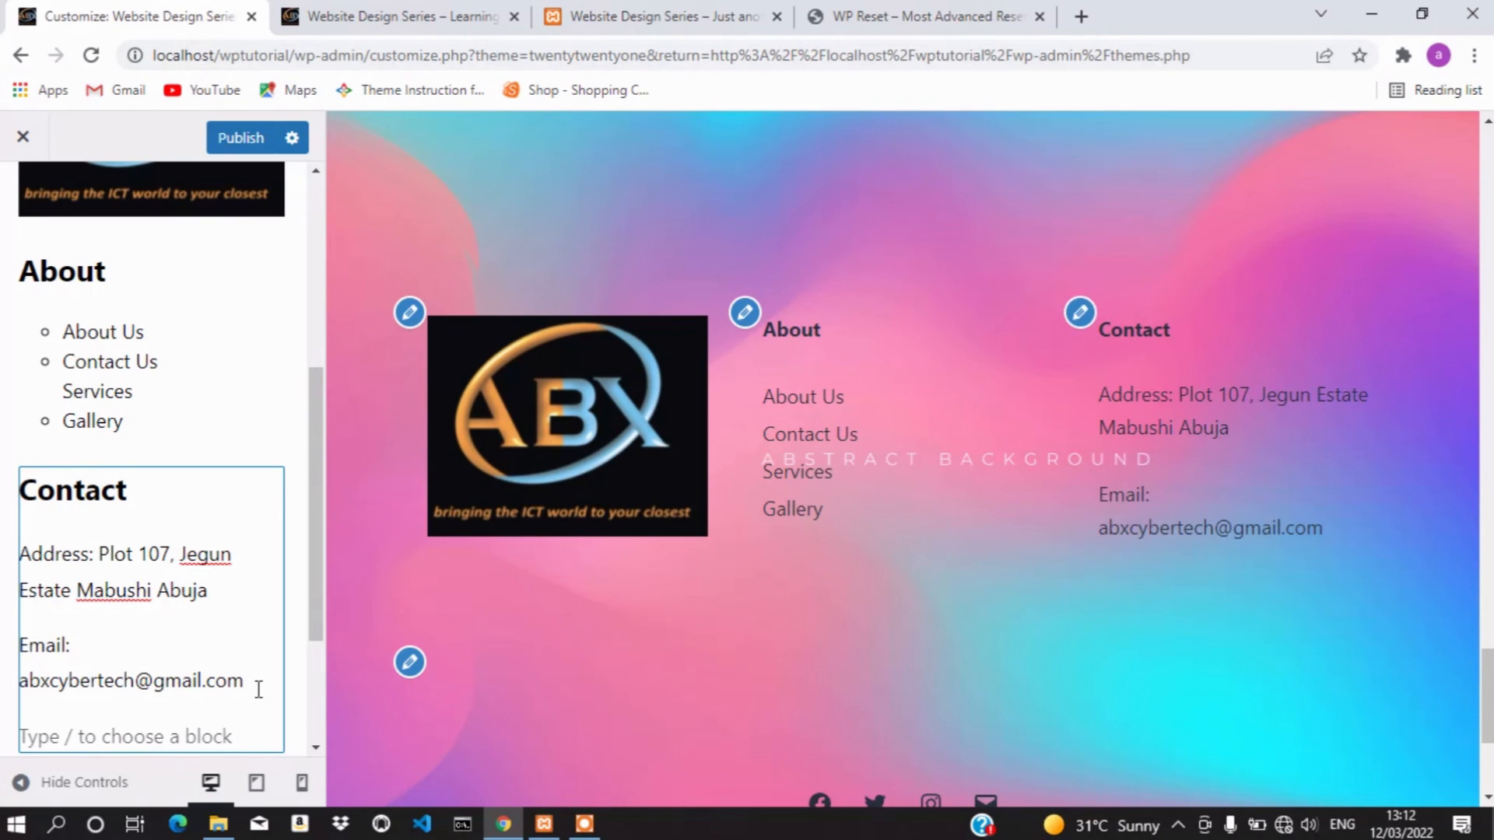
Add a 'phone No.:' line followed by the company's phone number
{"action": "type", "text": "phone"}
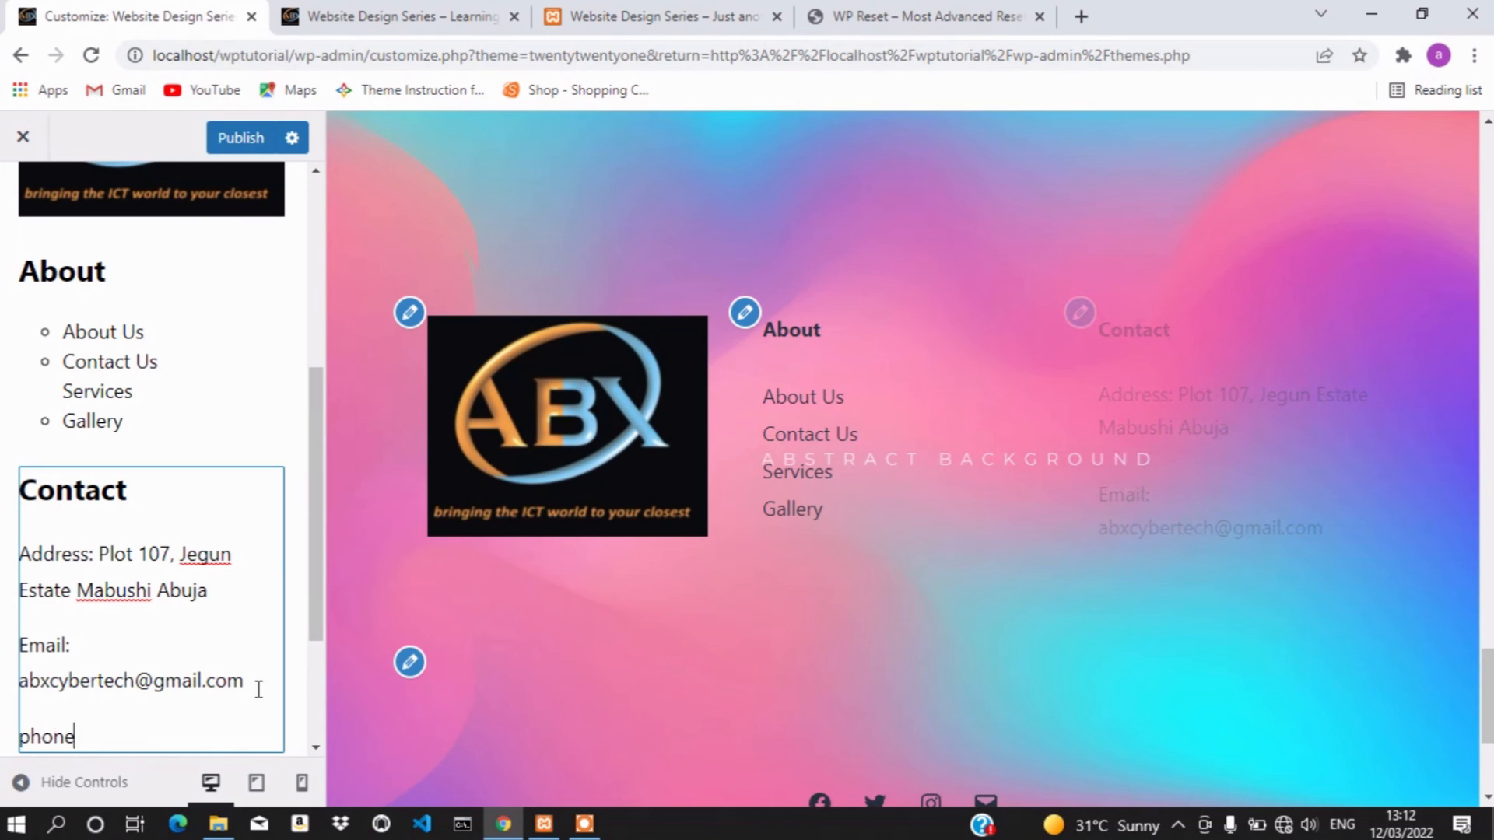
{"action": "type", "text": " Num"}
{"action": "key", "text": "BackSpace"}
{"action": "key", "text": "BackSpace"}
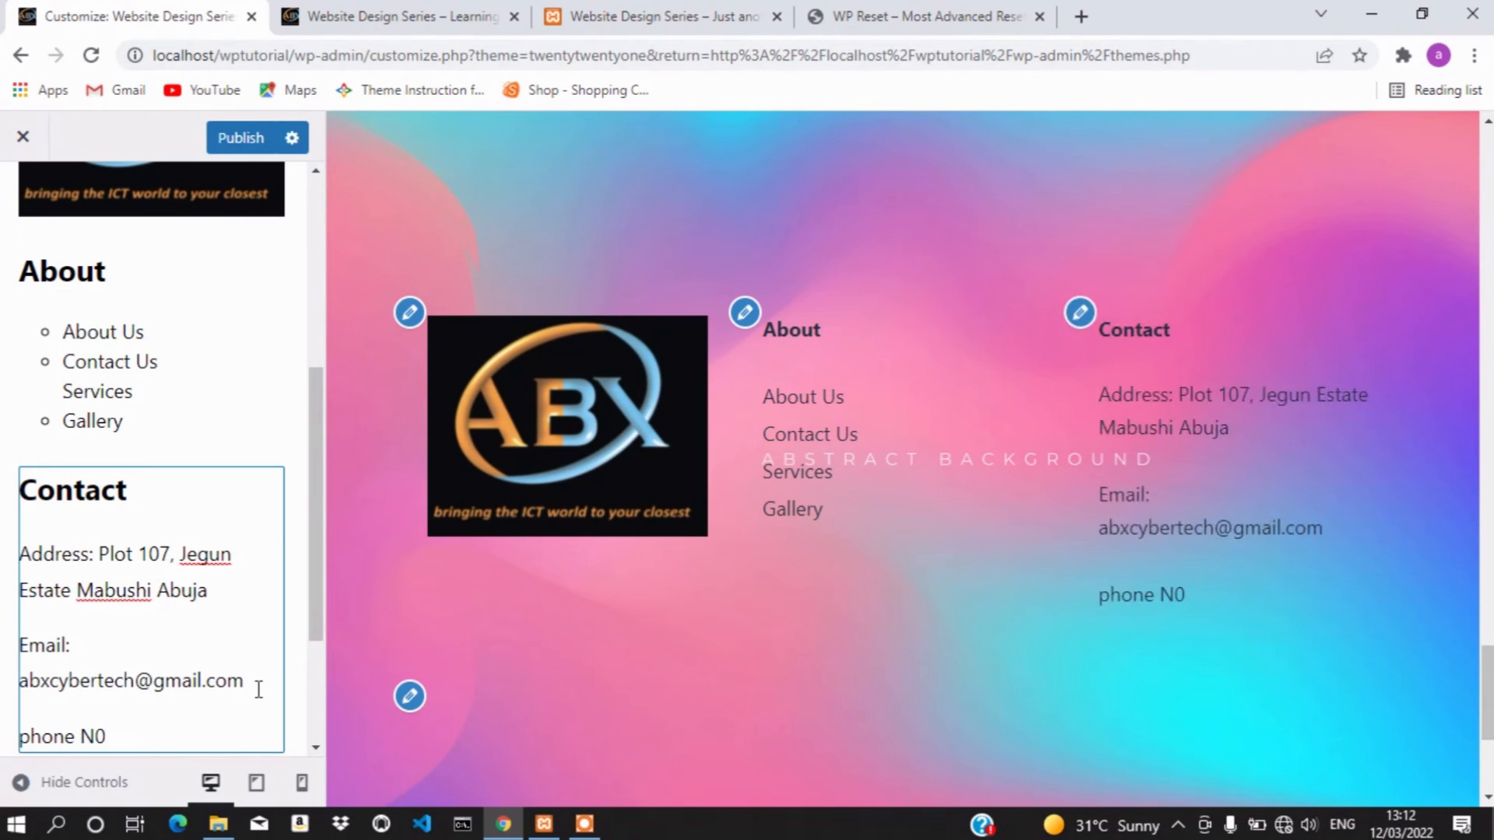
{"action": "key", "text": "BackSpace"}
{"action": "type", "text": "o.: "}
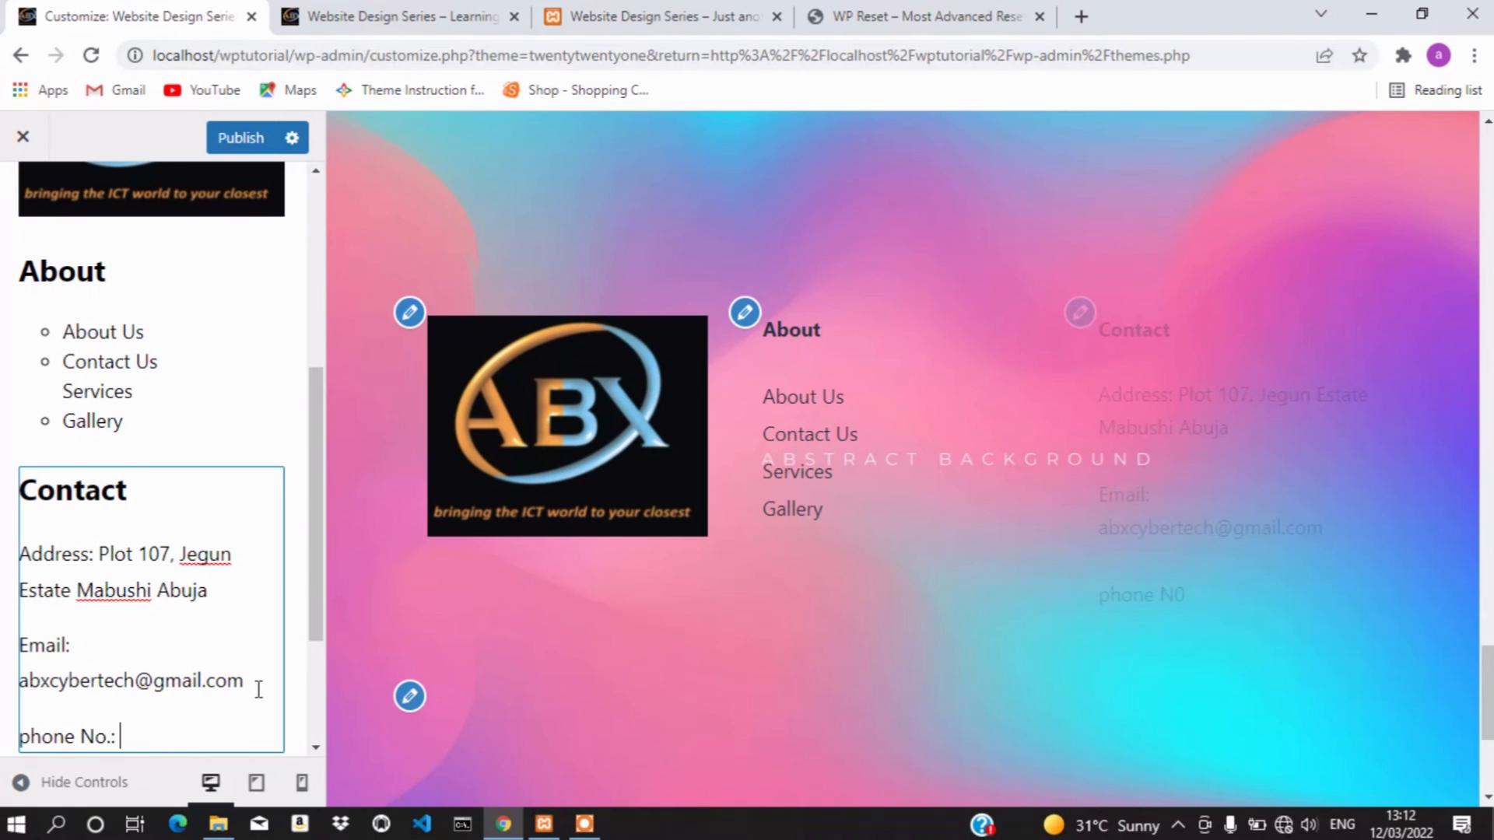
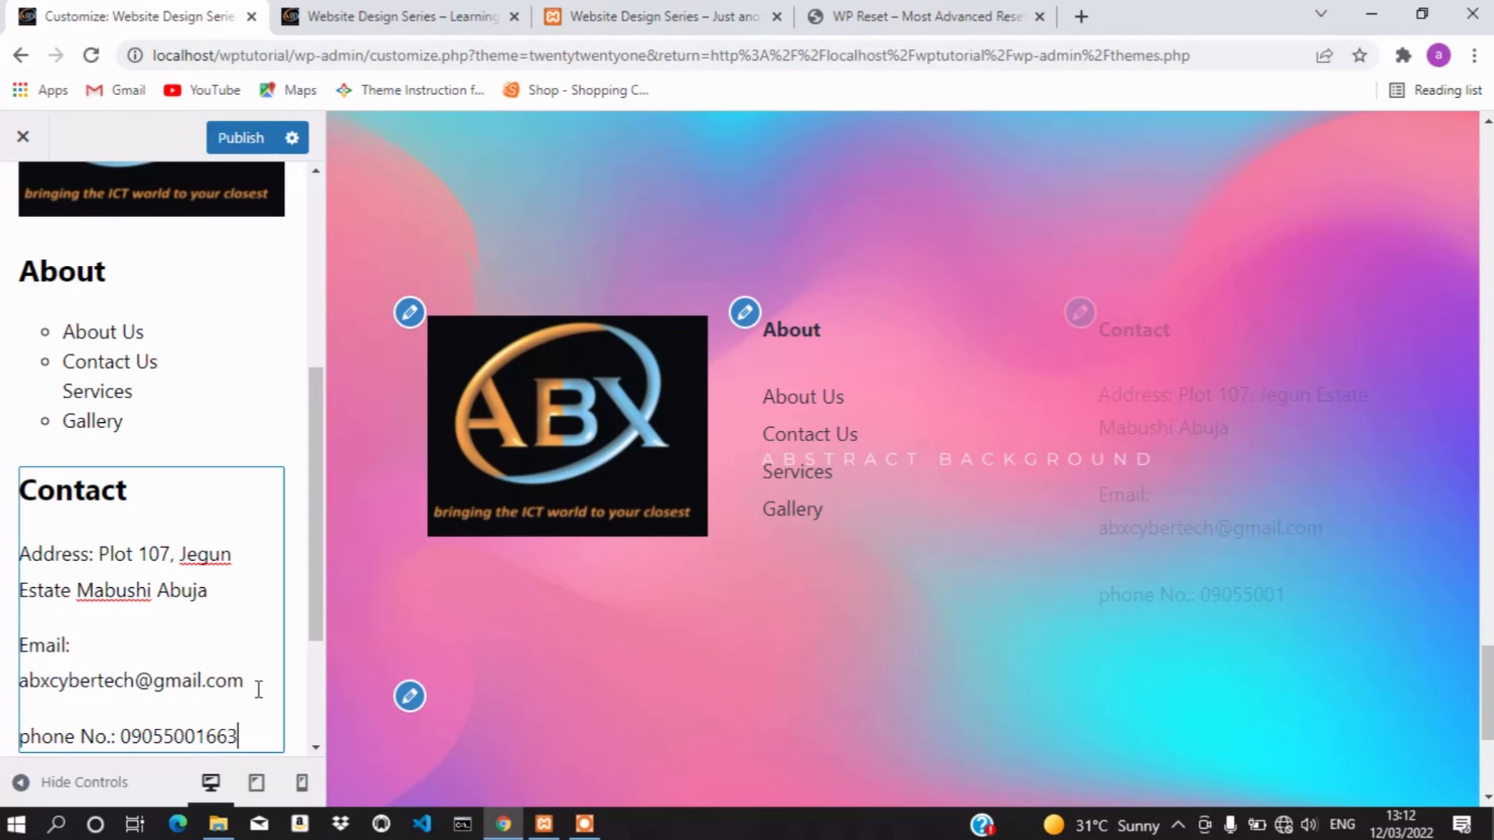
Bold the Address, Email, phone and No labels in the Contact widget
{"action": "double_click", "coordinate": [53, 554]}
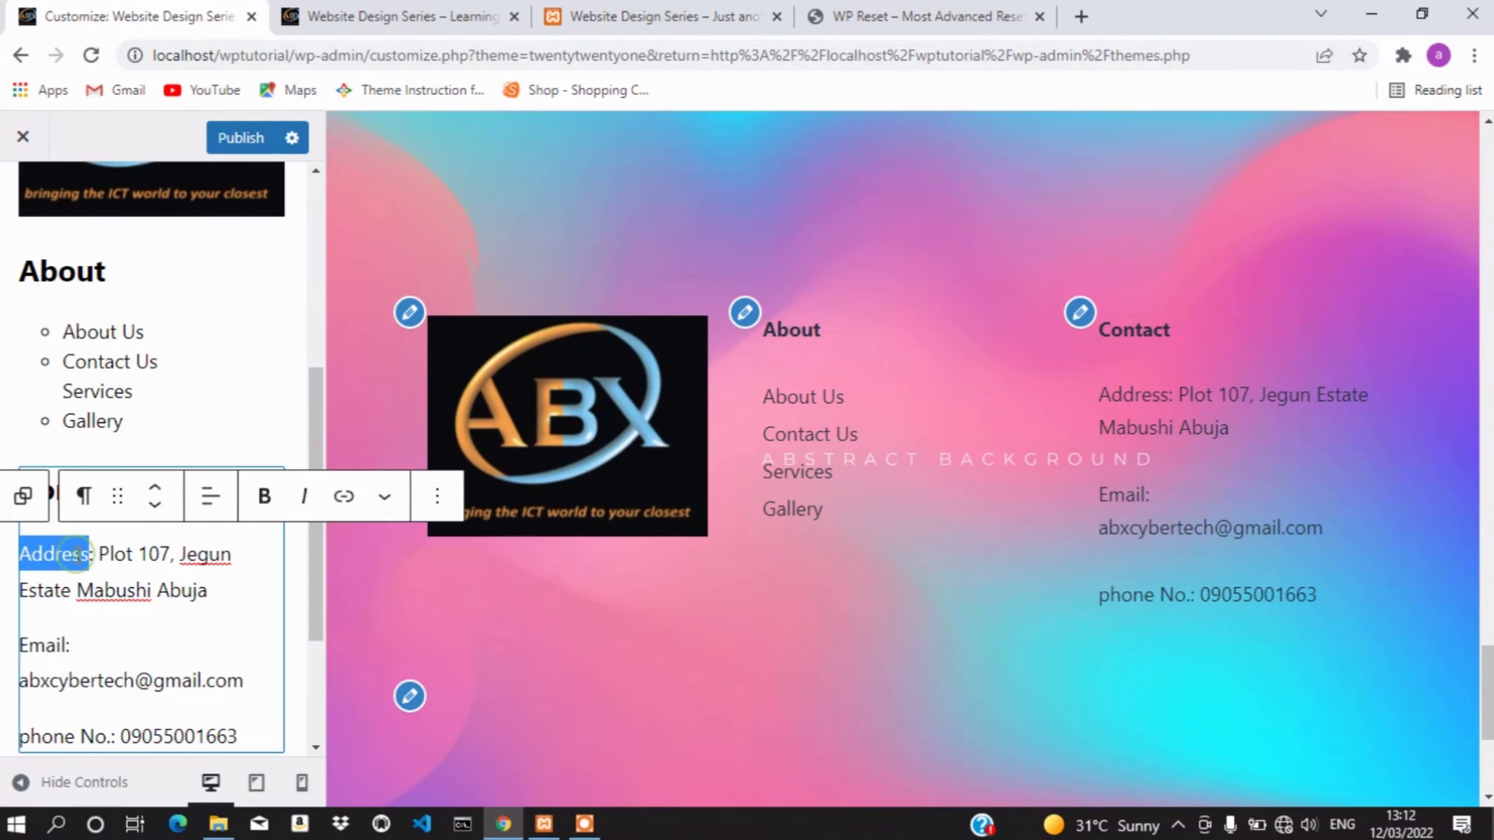
{"action": "left_click", "coordinate": [264, 496]}
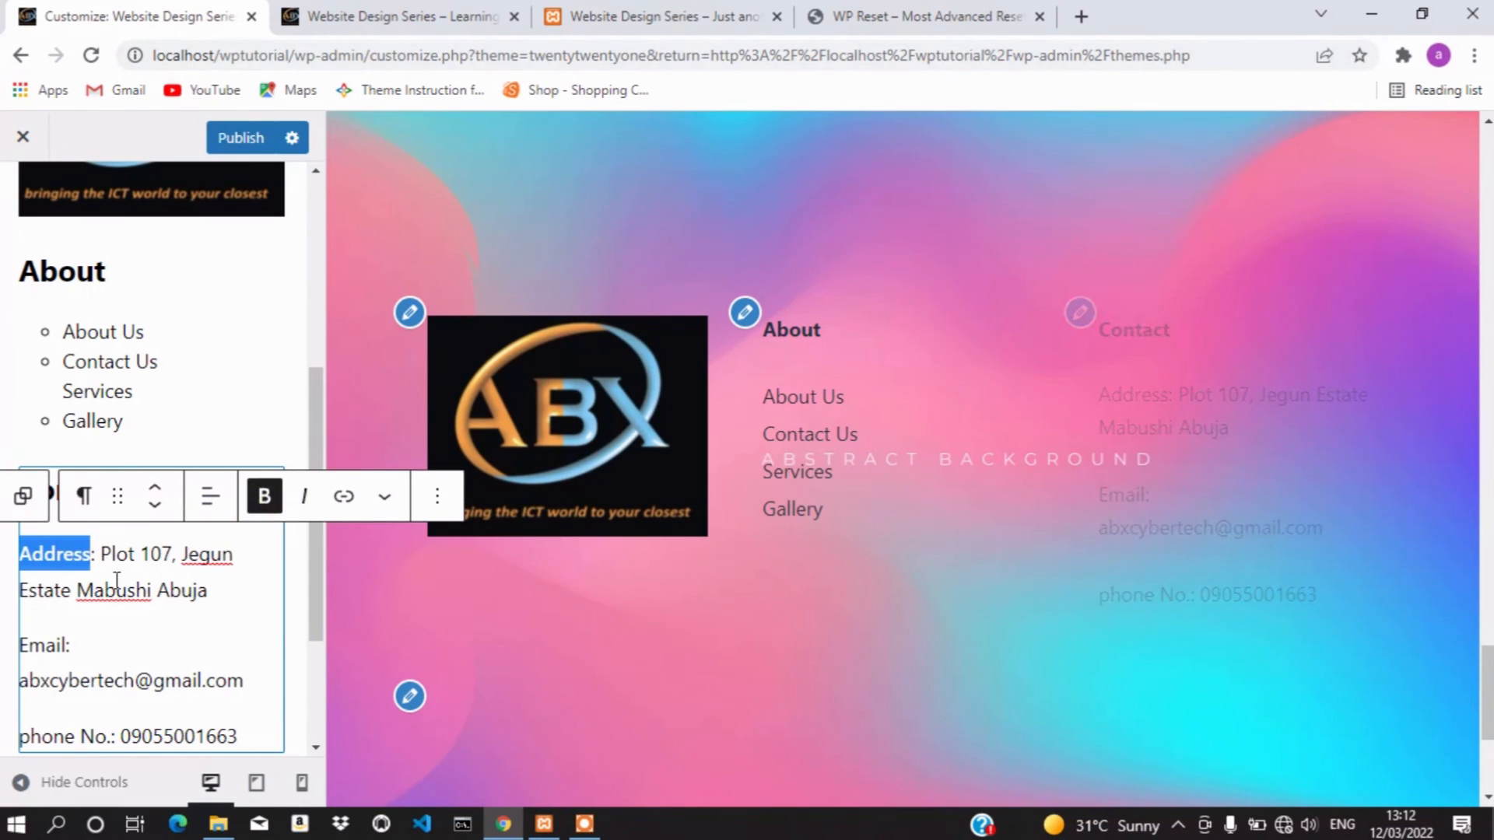
{"action": "double_click", "coordinate": [45, 645]}
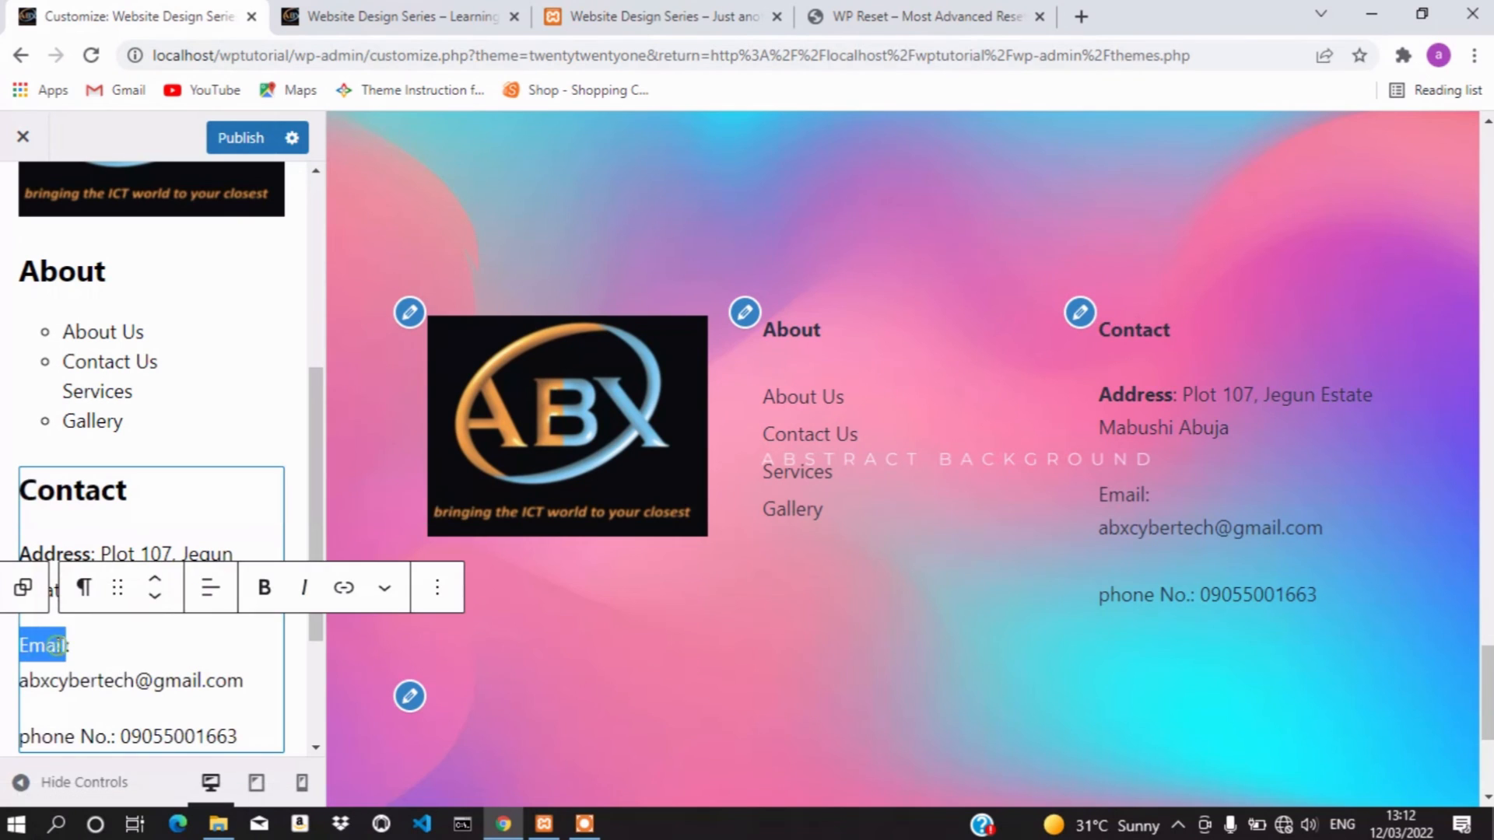
{"action": "left_click", "coordinate": [264, 587]}
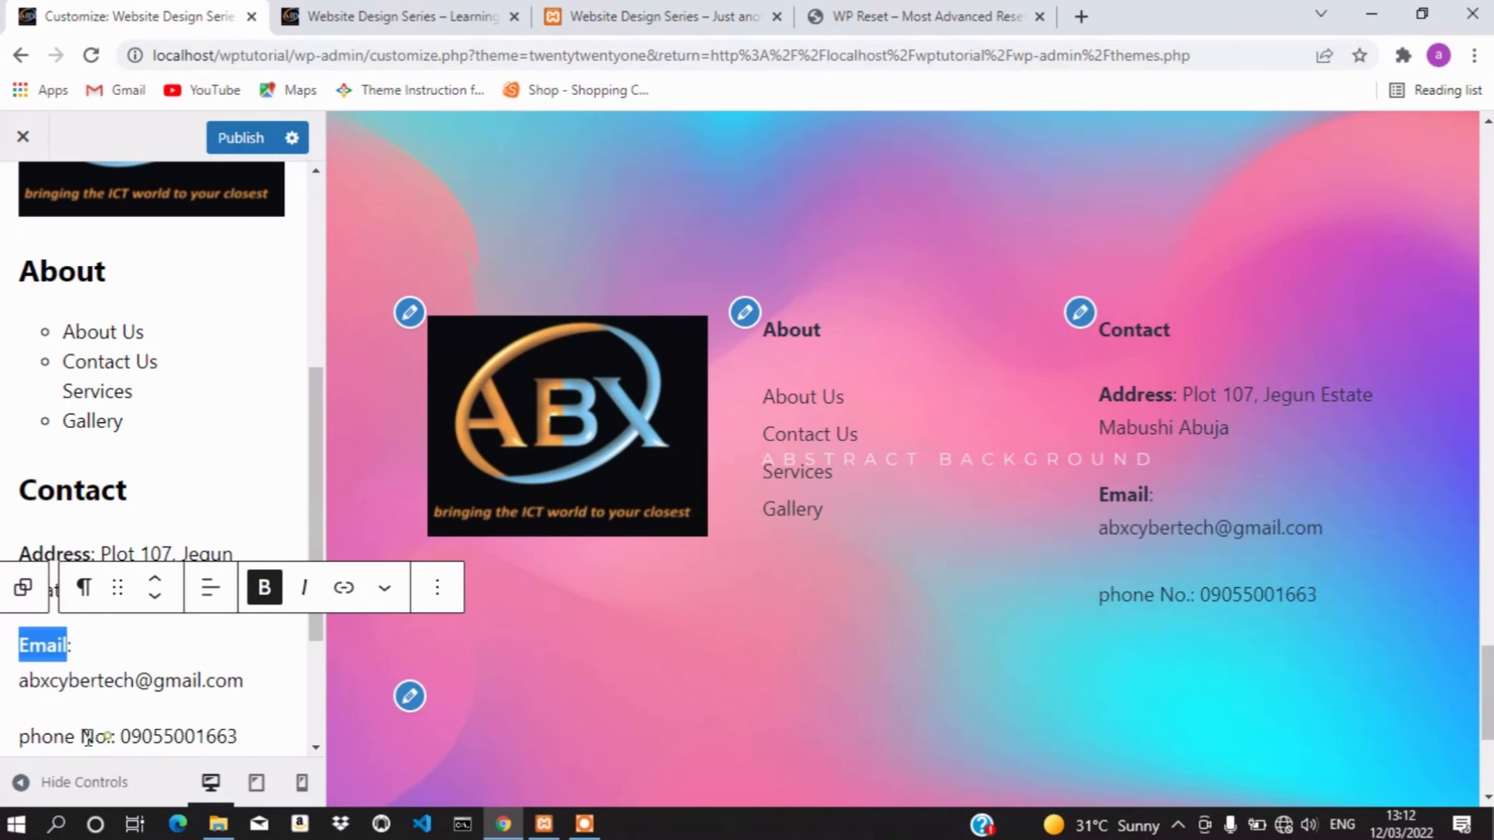
{"action": "left_click_drag", "start_coordinate": [106, 737], "coordinate": [24, 610]}
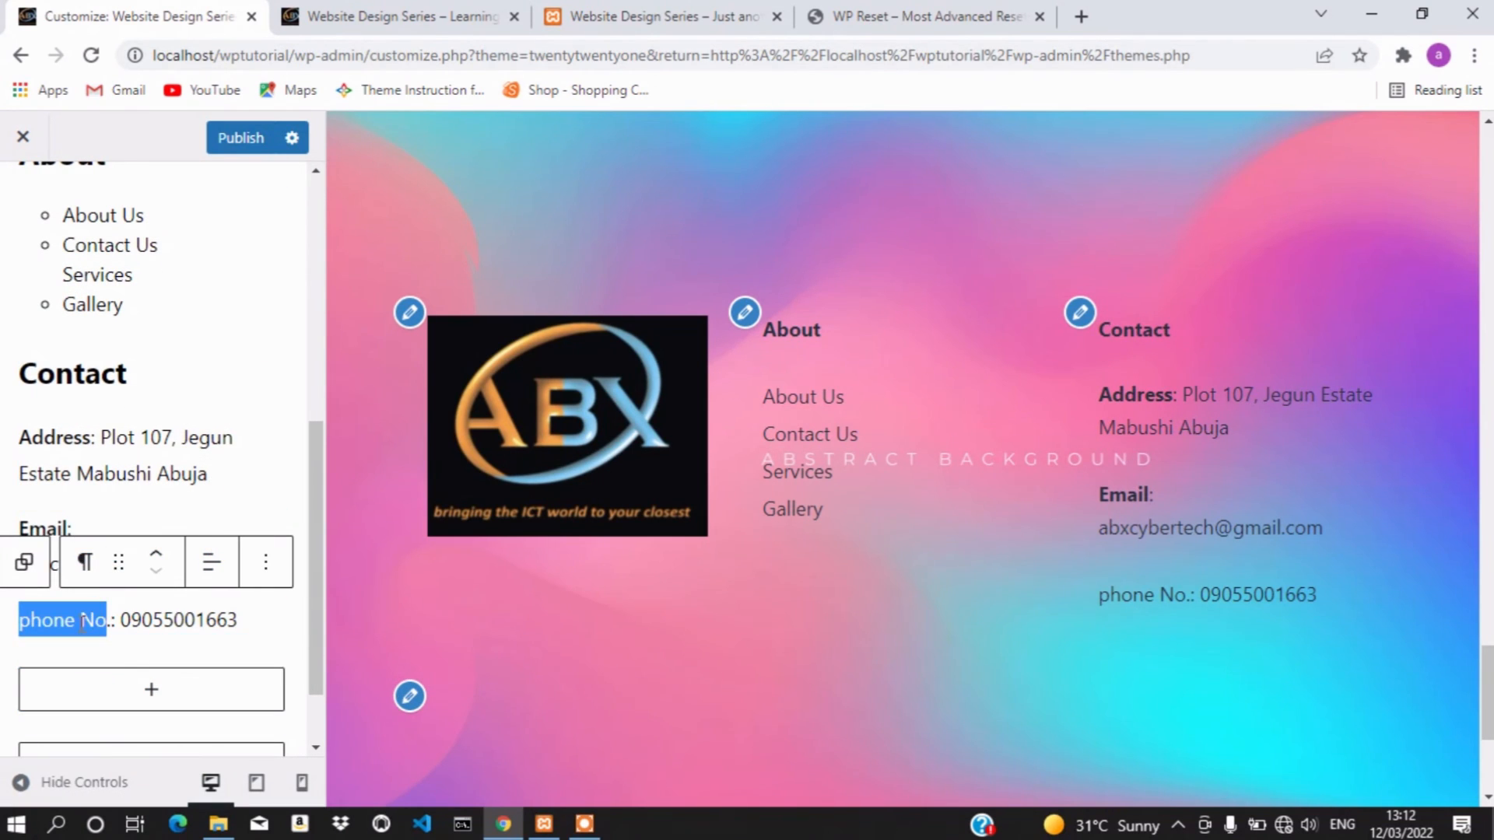
{"action": "left_click", "coordinate": [82, 623]}
{"action": "double_click", "coordinate": [43, 620]}
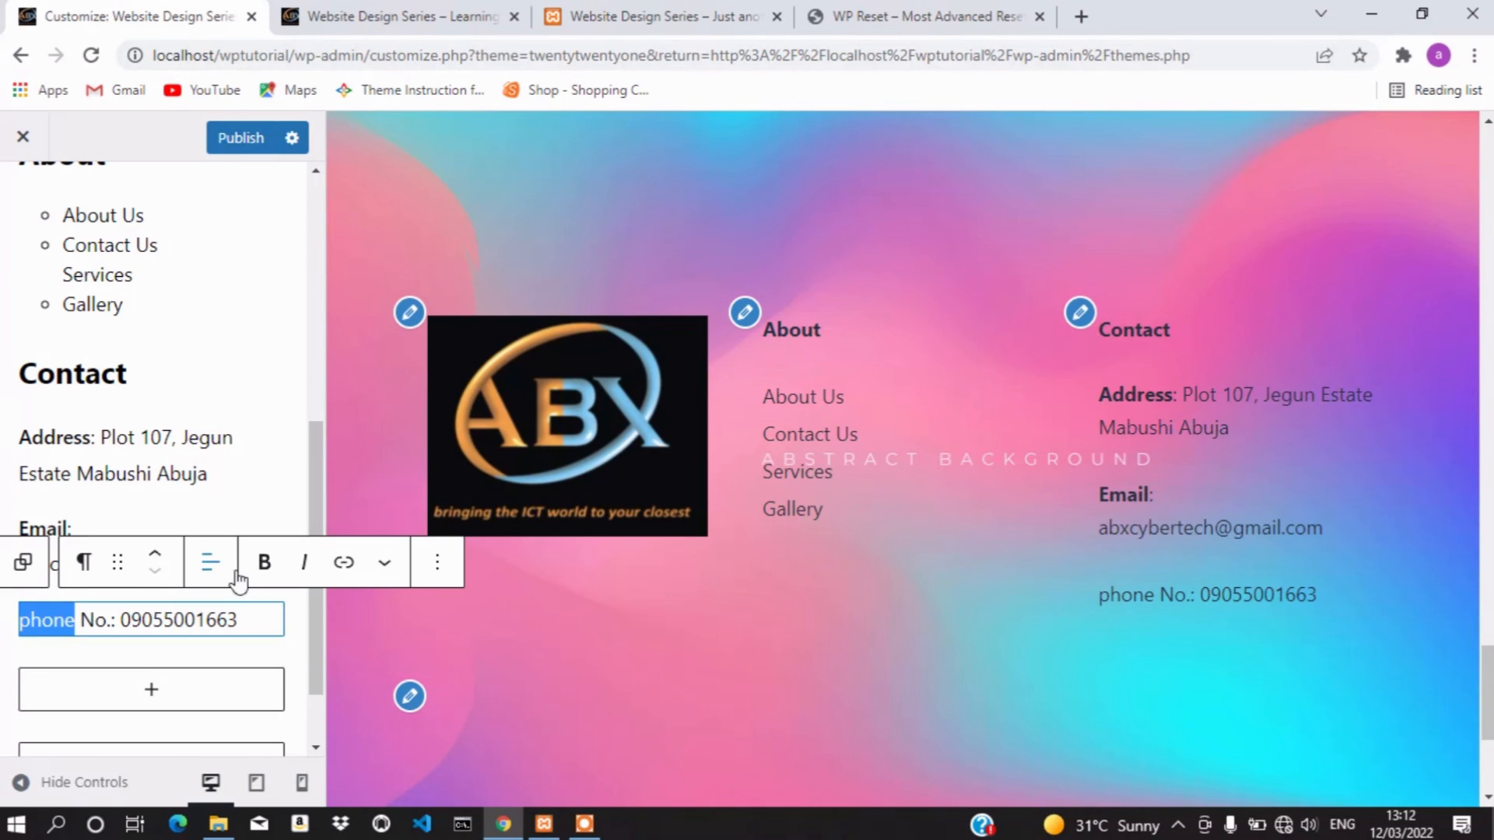
{"action": "left_click", "coordinate": [263, 562]}
{"action": "double_click", "coordinate": [94, 620]}
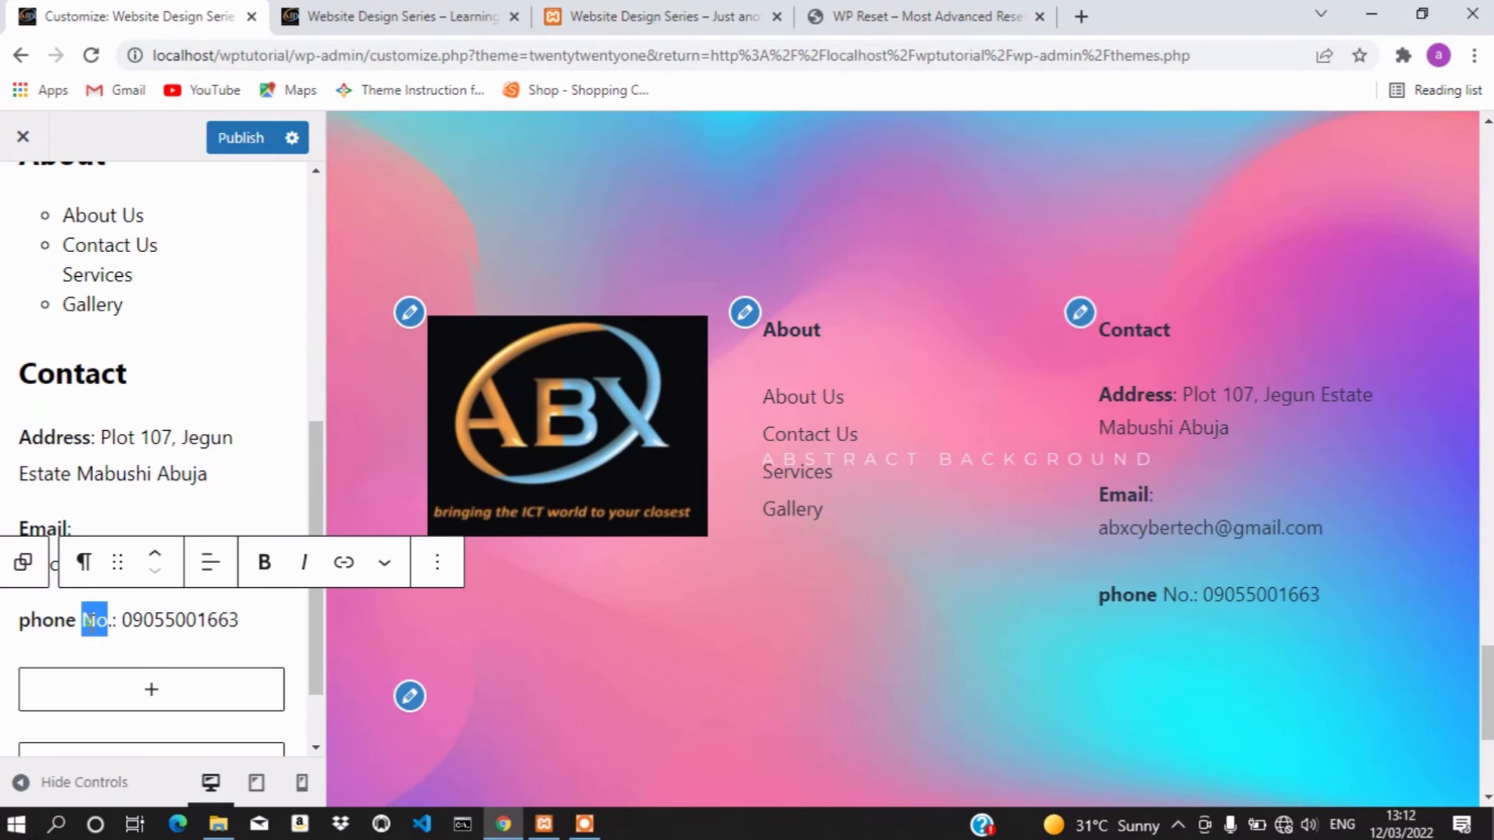
{"action": "left_click", "coordinate": [263, 561]}
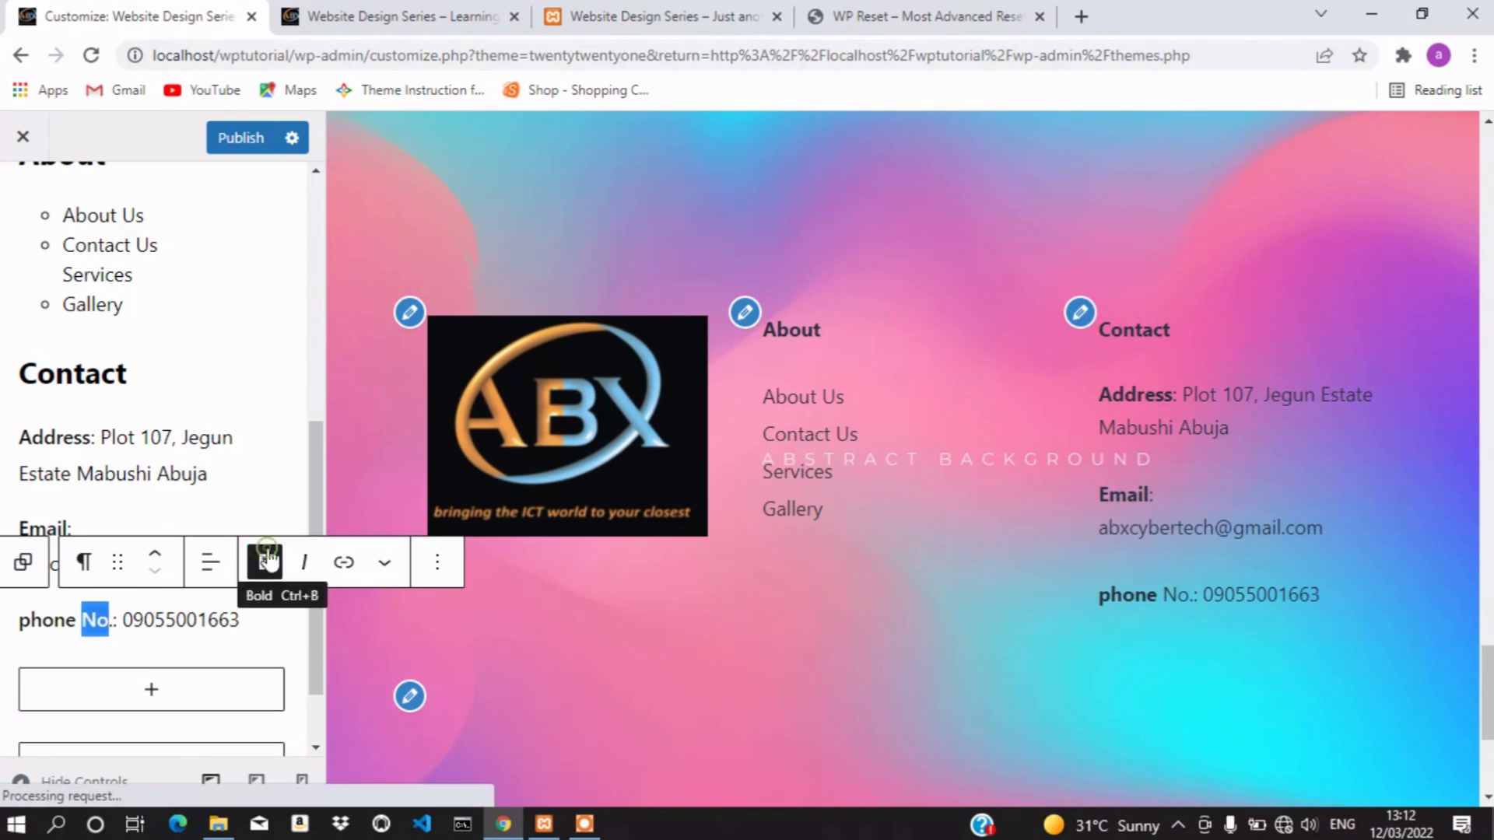
Capitalise 'phone' to 'Phone' in the phone label
{"action": "double_click", "coordinate": [28, 623]}
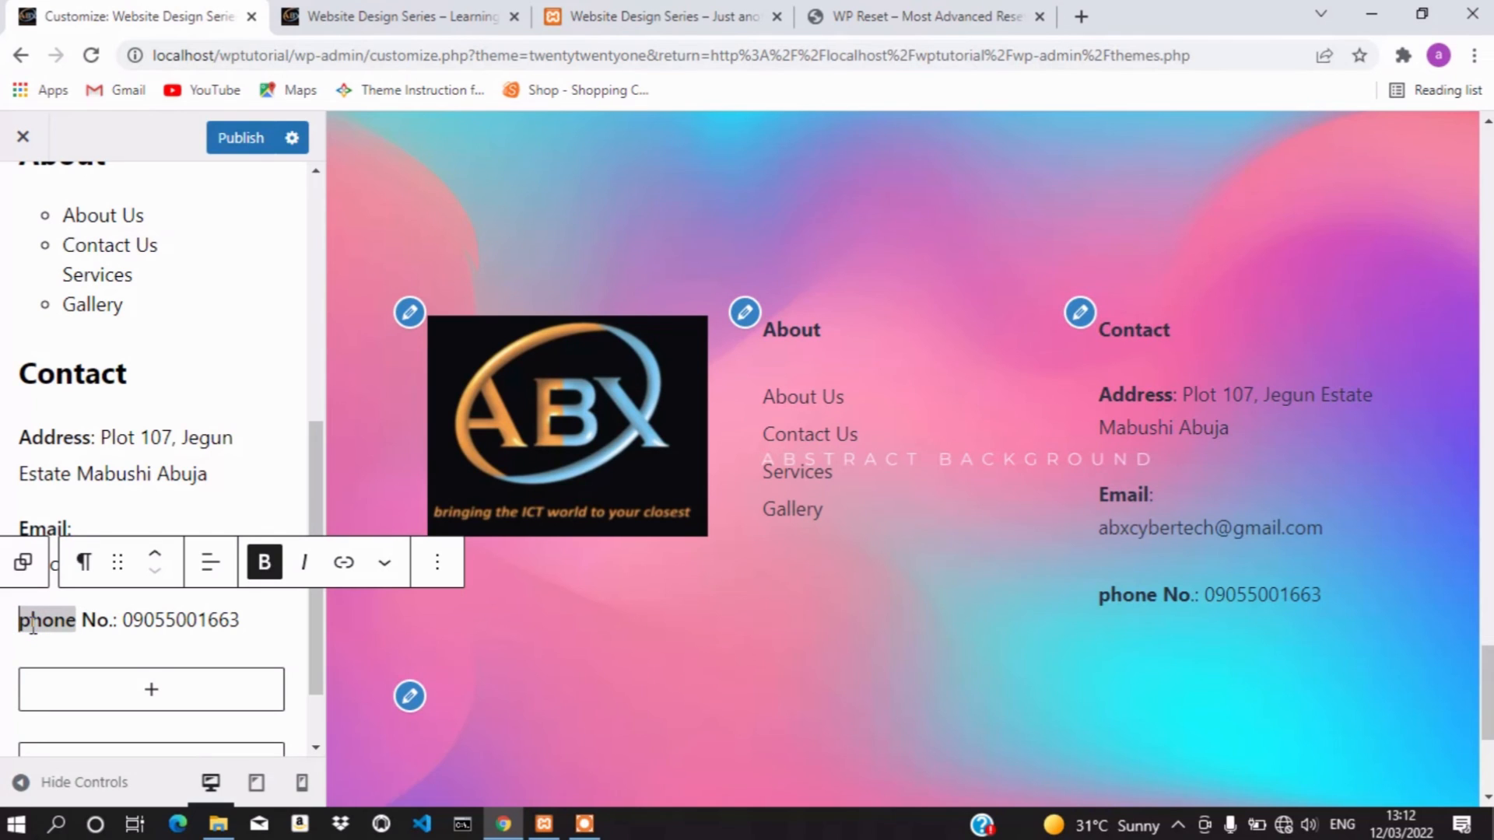
{"action": "left_click", "coordinate": [32, 626]}
{"action": "key", "text": "BackSpace"}
{"action": "type", "text": "P"}
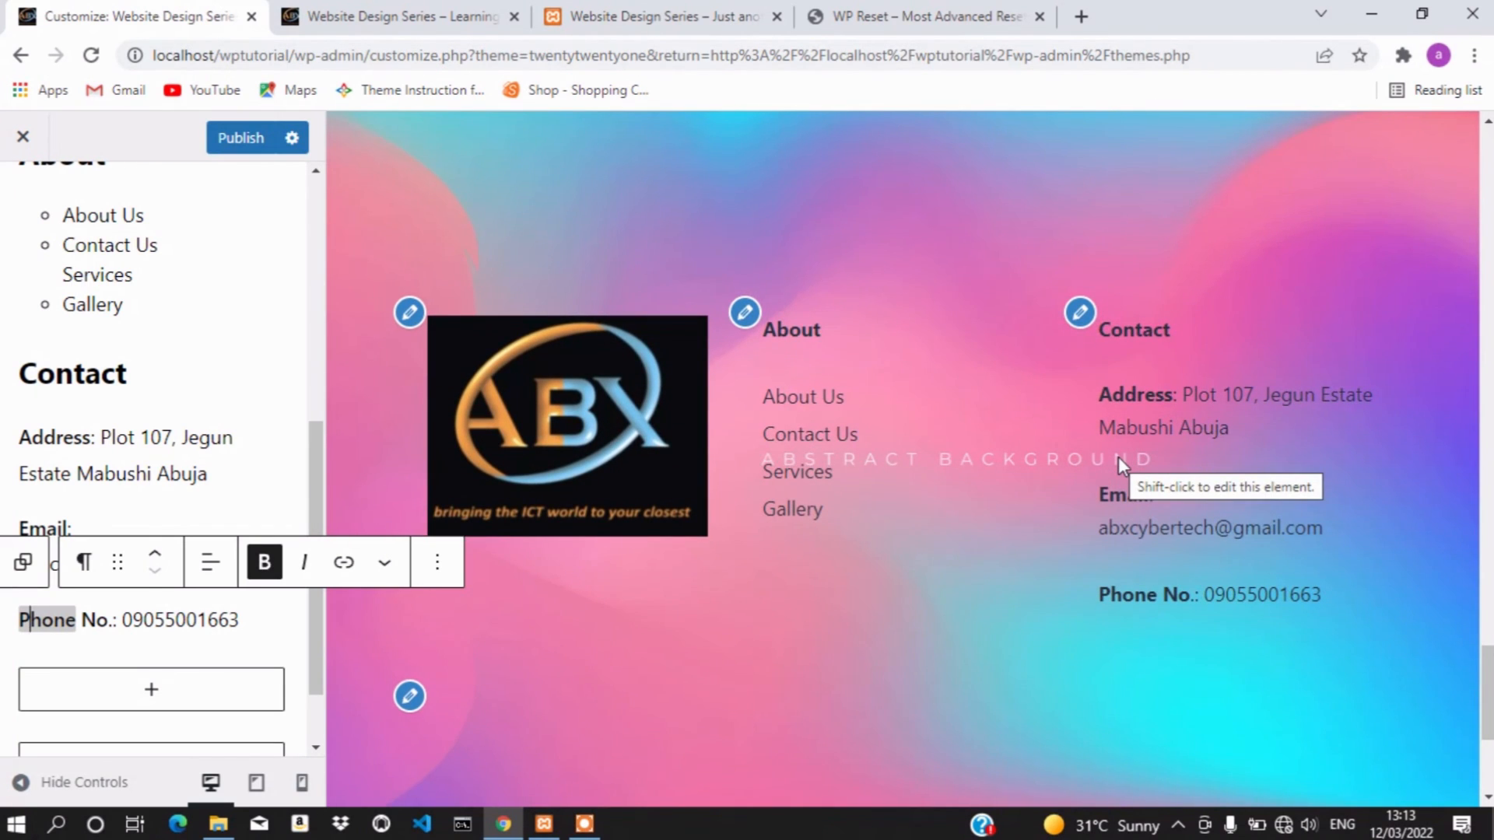
Publish the Customizer's footer changes and view the site's homepage tab
{"action": "scroll", "coordinate": [1118, 456], "scroll_direction": "down", "scroll_amount": 5}
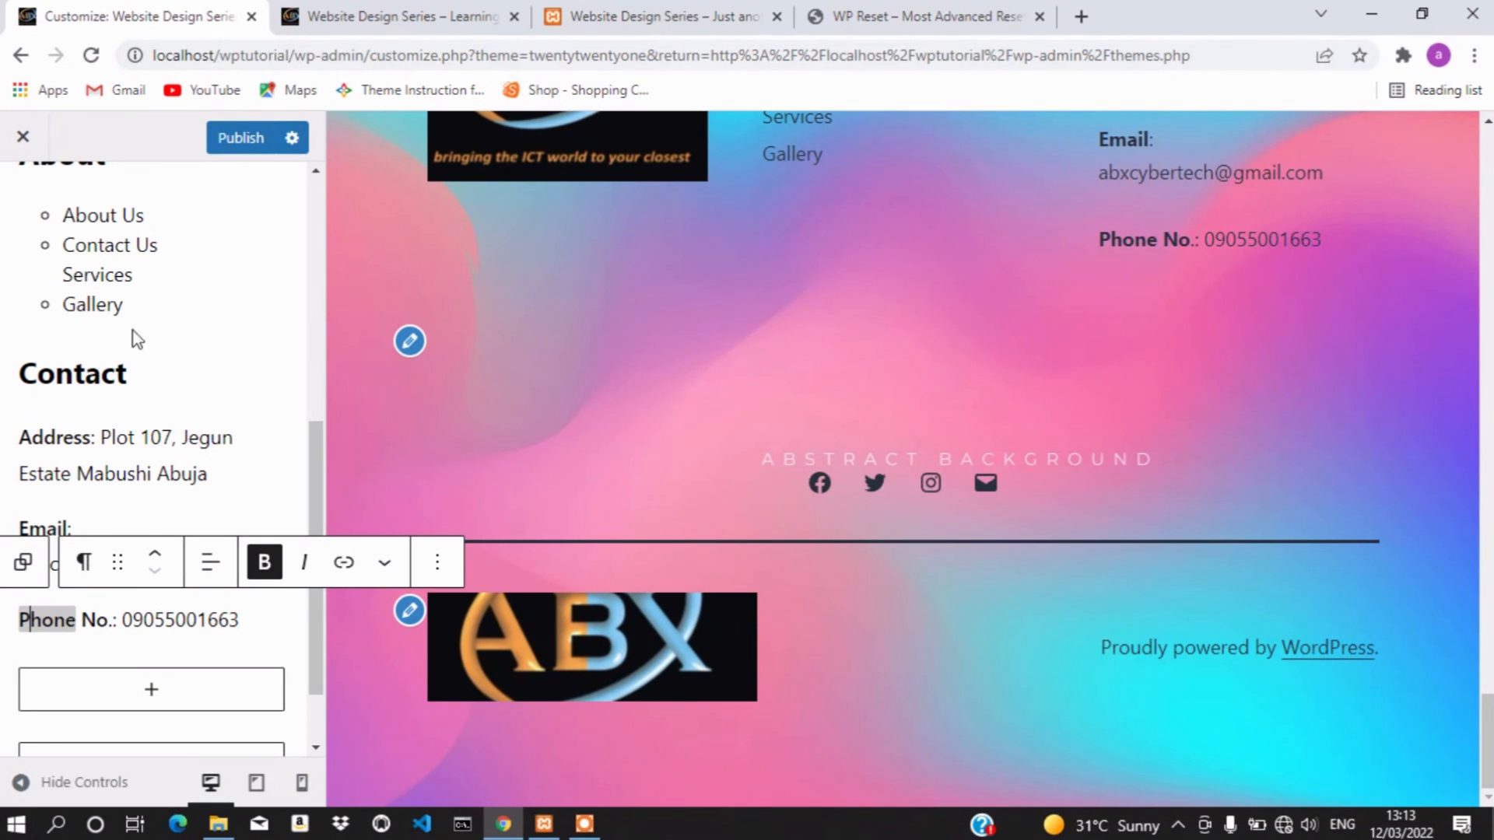
{"action": "left_click", "coordinate": [243, 139]}
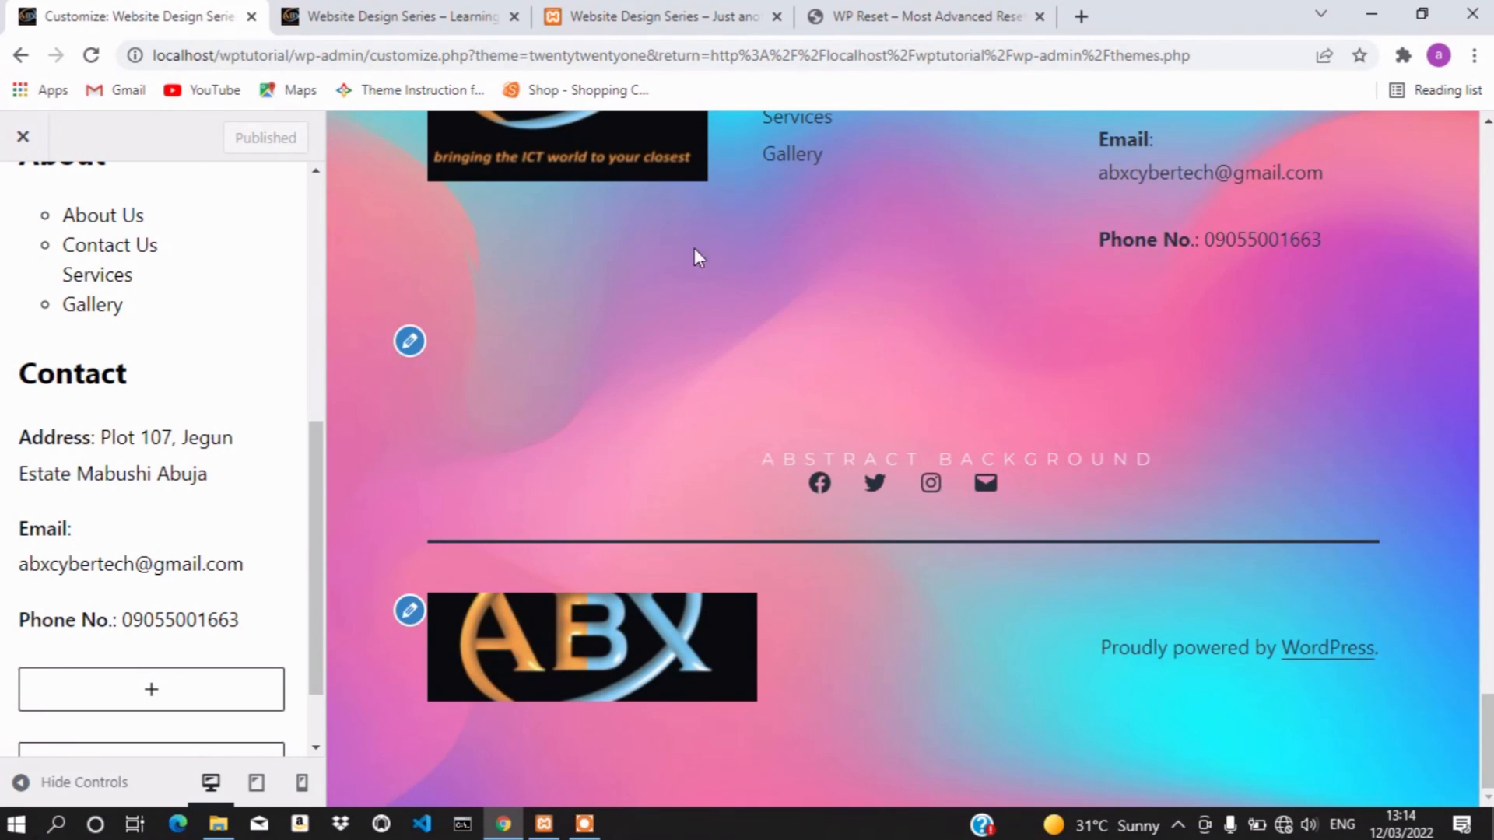
{"action": "left_click", "coordinate": [350, 9]}
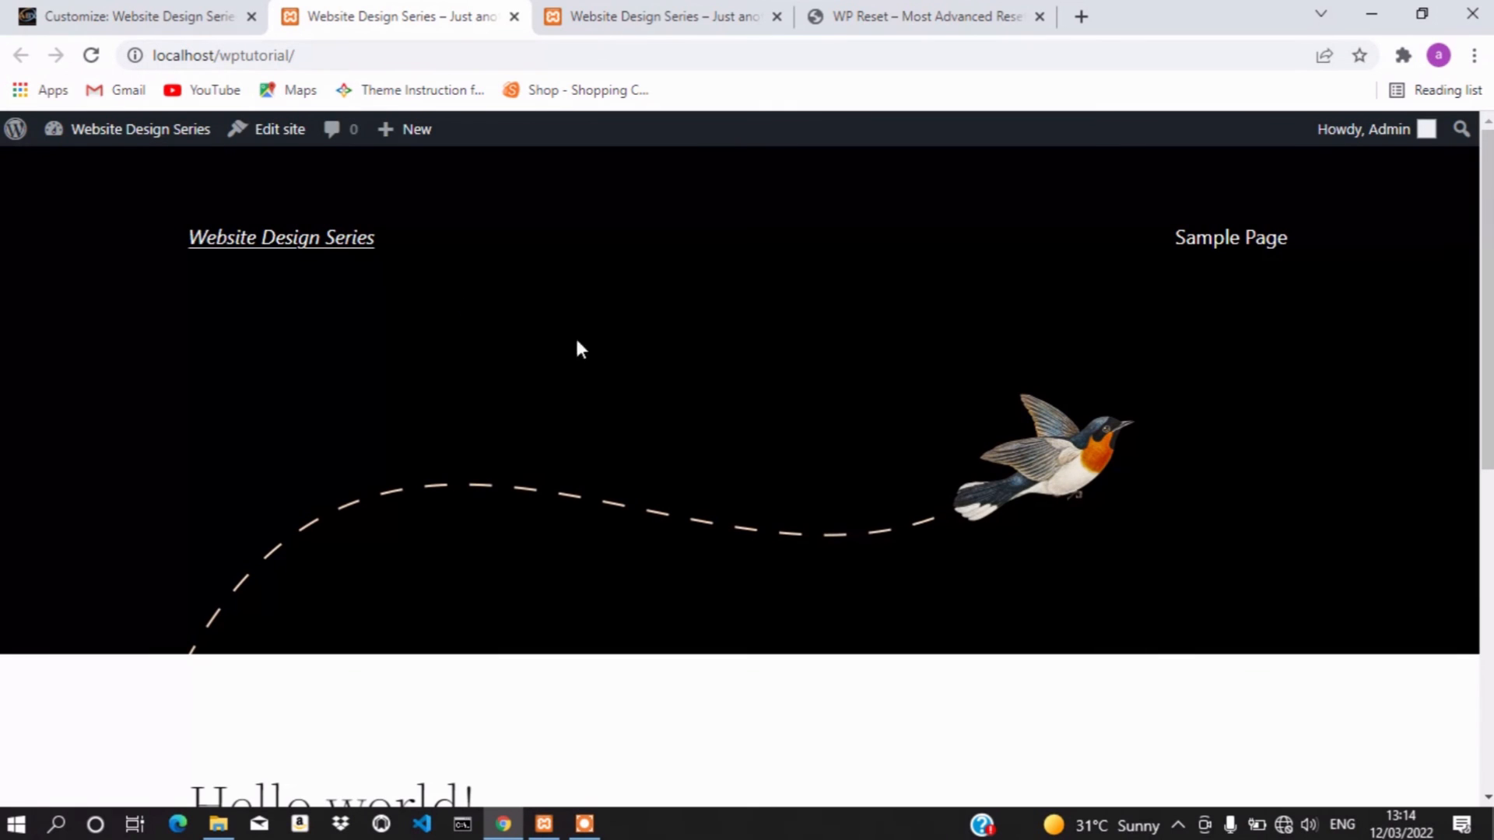
Reload the live site, review the footer's logo, About links and Contact details, then return to the Customizer
{"action": "left_click", "coordinate": [92, 56]}
{"action": "left_click", "coordinate": [140, 19]}
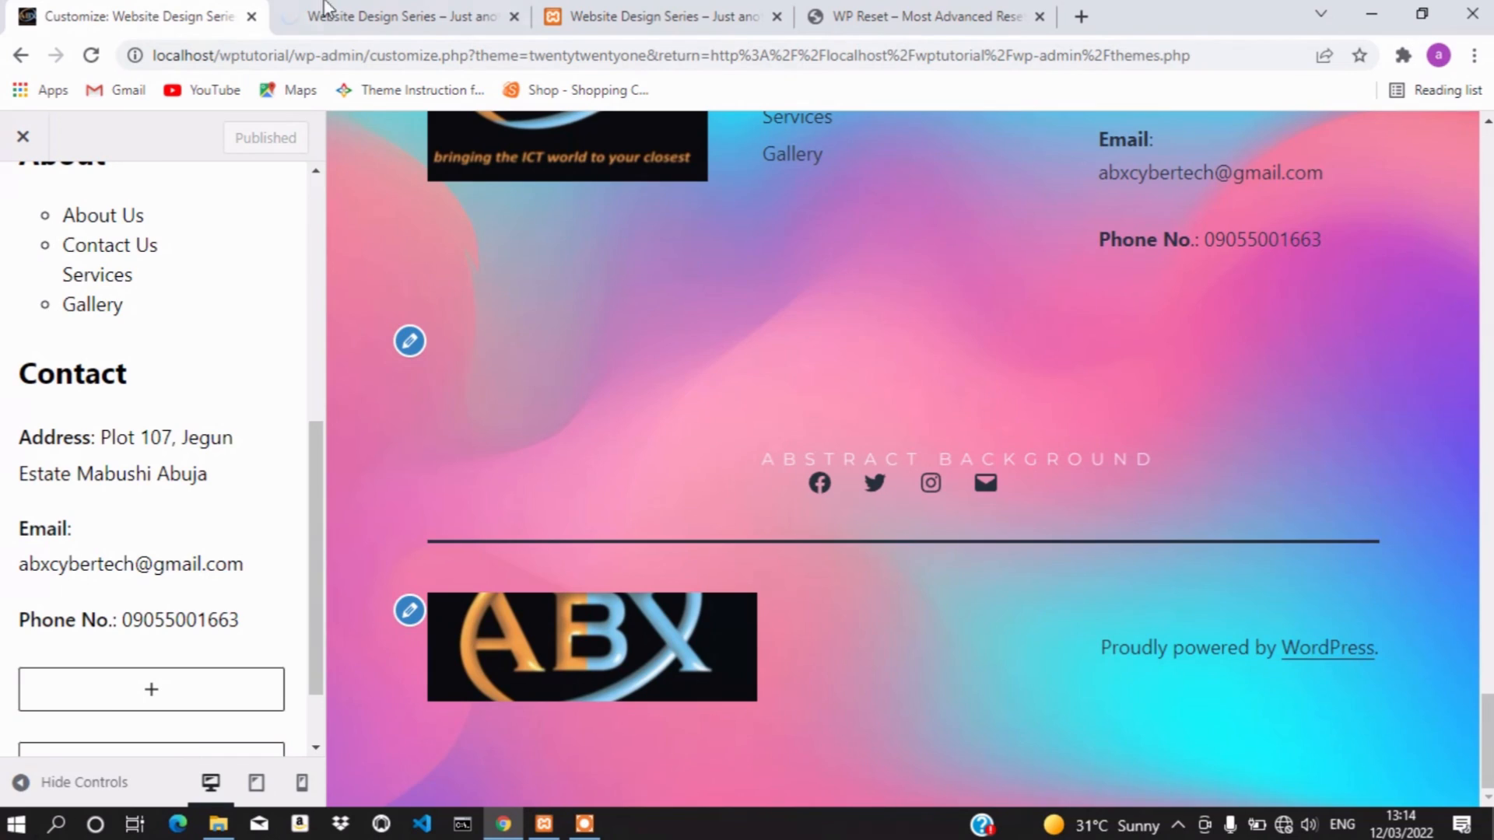
{"action": "left_click", "coordinate": [350, 12]}
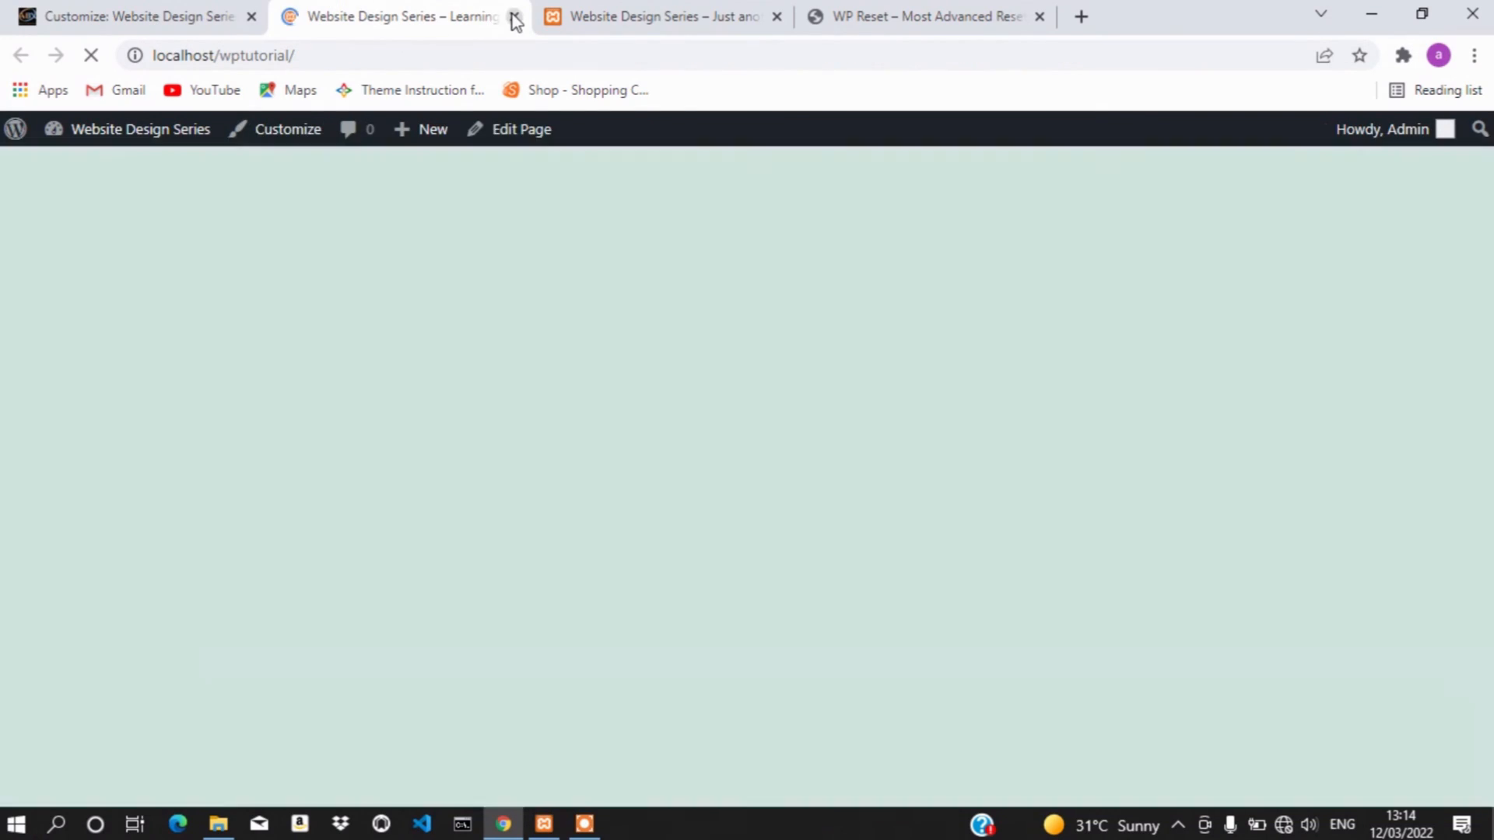
{"action": "scroll", "coordinate": [652, 277], "scroll_direction": "down", "scroll_amount": 20}
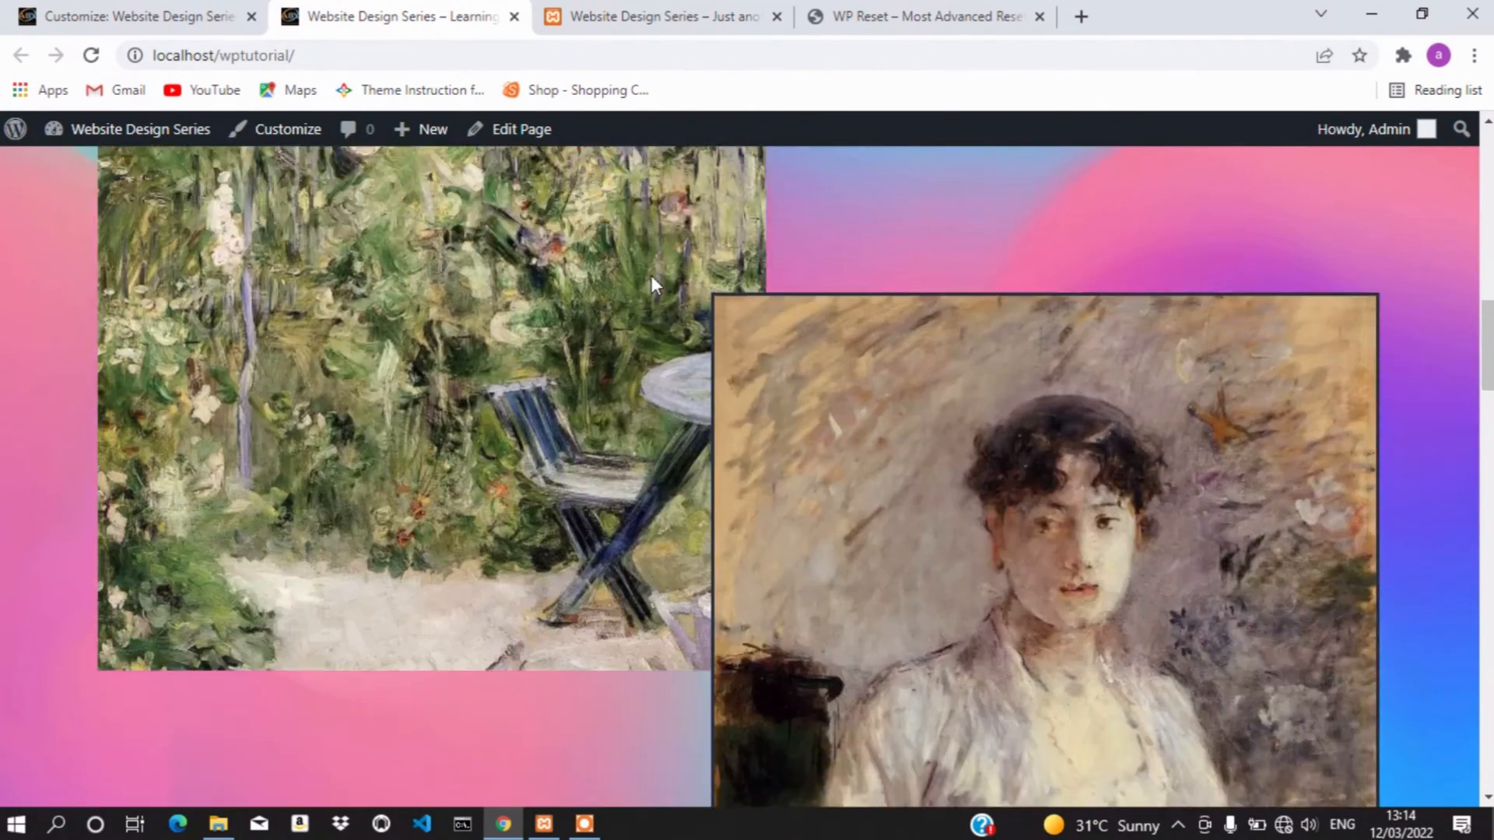
{"action": "scroll", "coordinate": [651, 277], "scroll_direction": "up", "scroll_amount": 8}
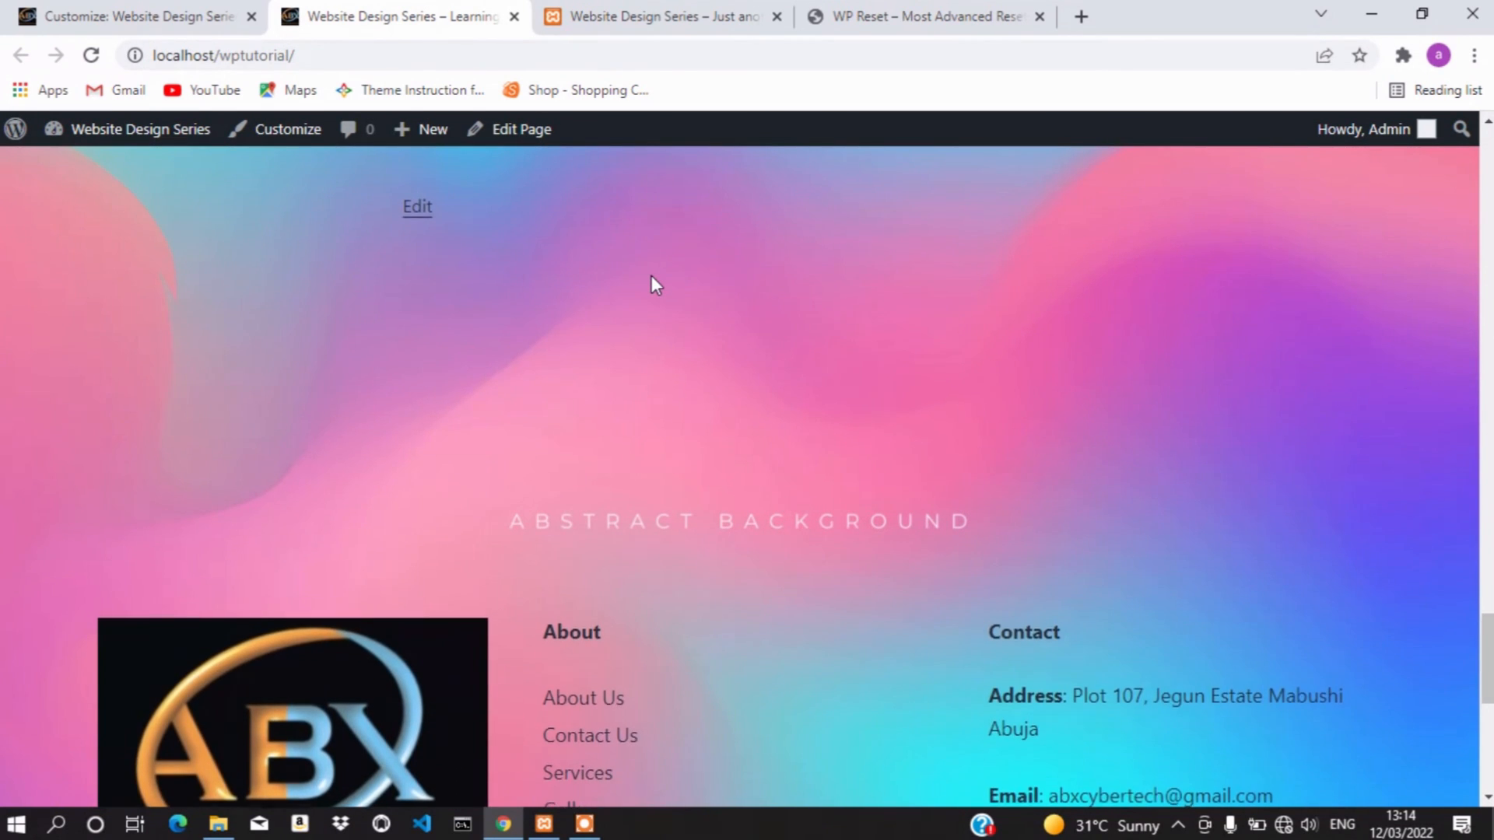
{"action": "scroll", "coordinate": [651, 277], "scroll_direction": "down", "scroll_amount": 3}
{"action": "scroll", "coordinate": [651, 284], "scroll_direction": "down", "scroll_amount": 2}
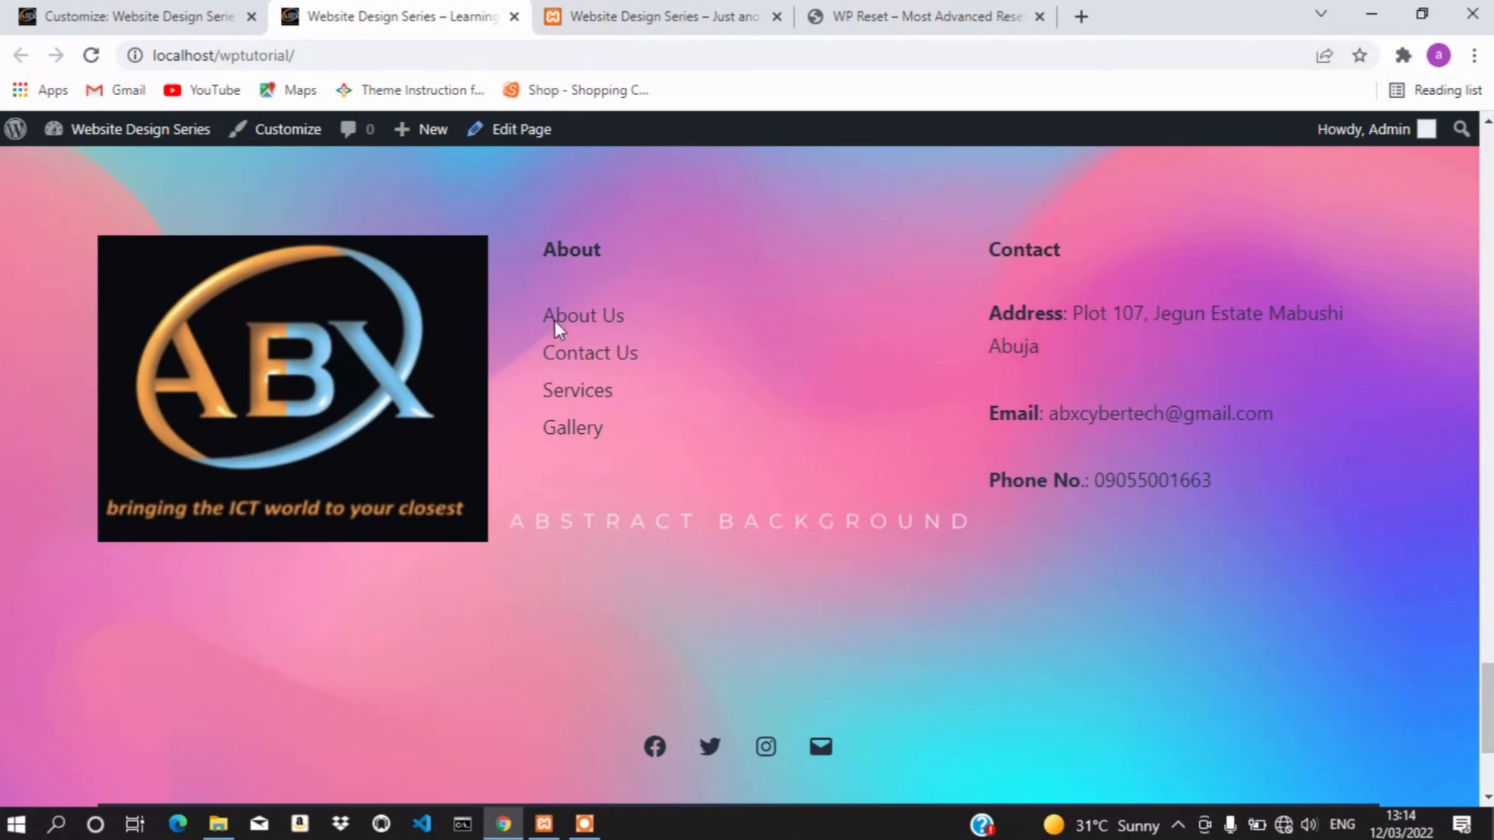
{"action": "scroll", "coordinate": [990, 450], "scroll_direction": "up", "scroll_amount": 1}
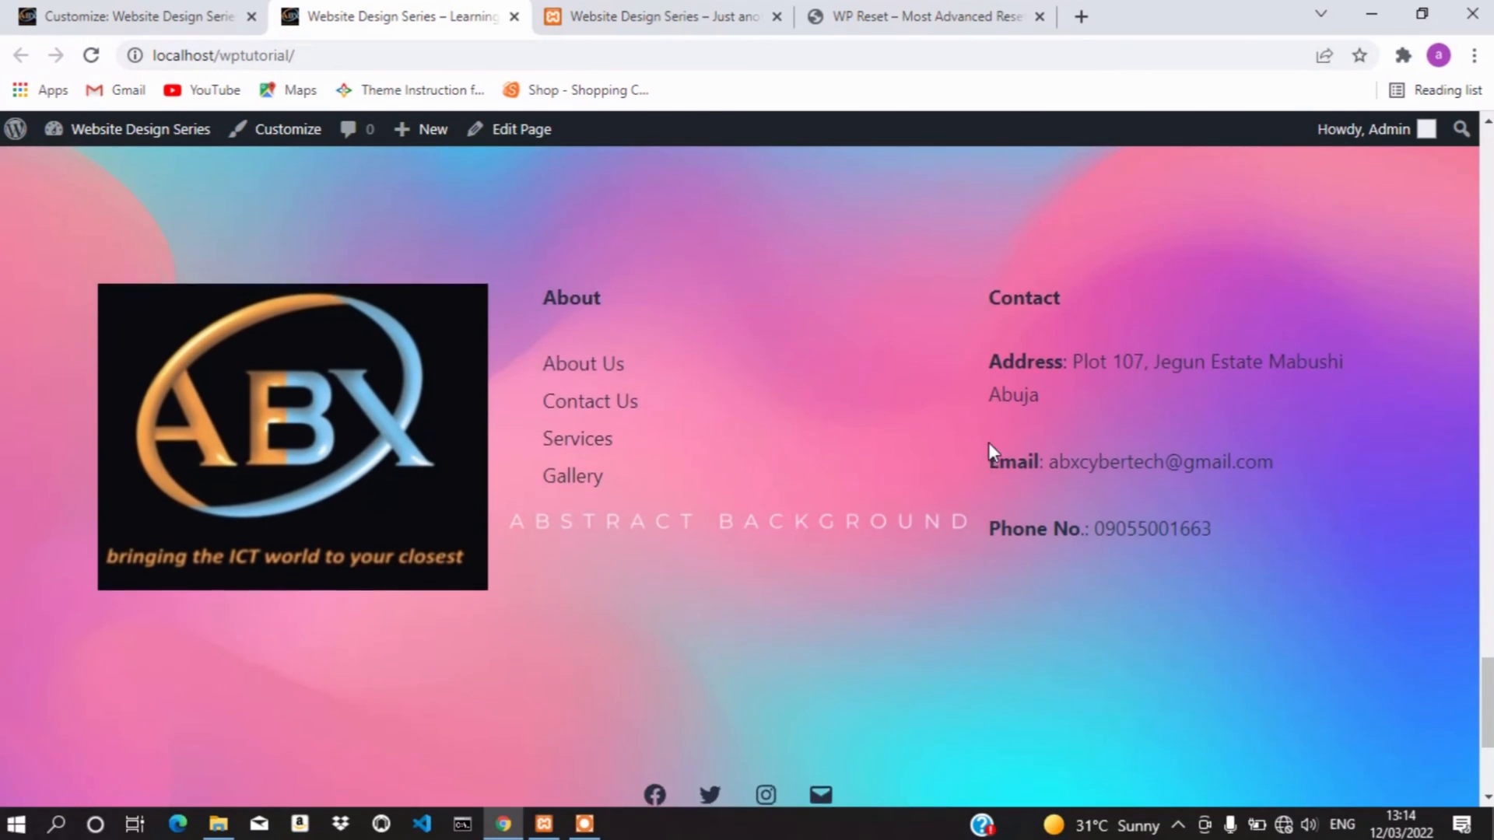
{"action": "scroll", "coordinate": [990, 447], "scroll_direction": "down", "scroll_amount": 2}
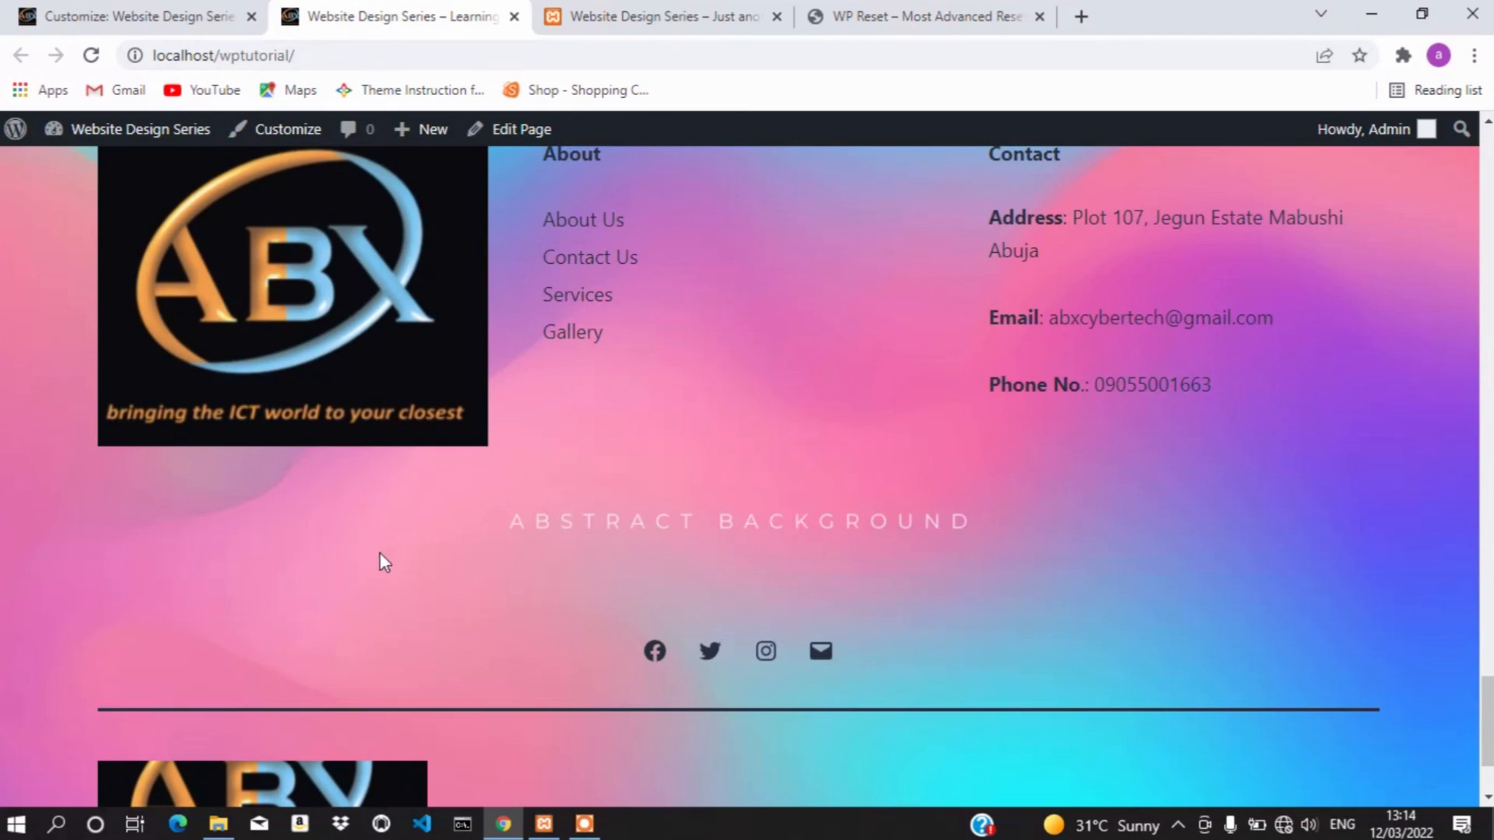
{"action": "scroll", "coordinate": [1145, 585], "scroll_direction": "up", "scroll_amount": 15}
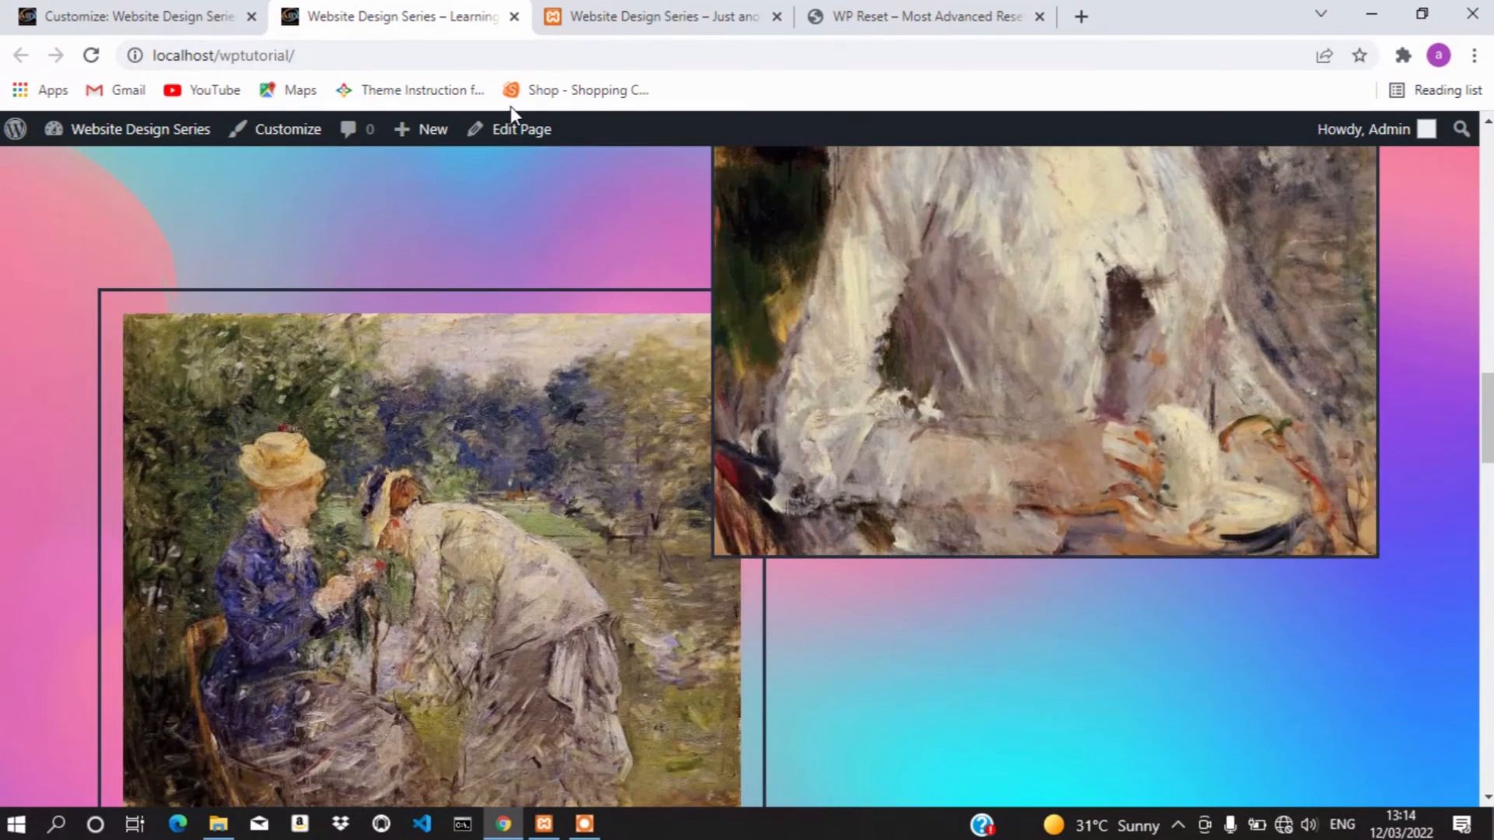
{"action": "left_click", "coordinate": [158, 11]}
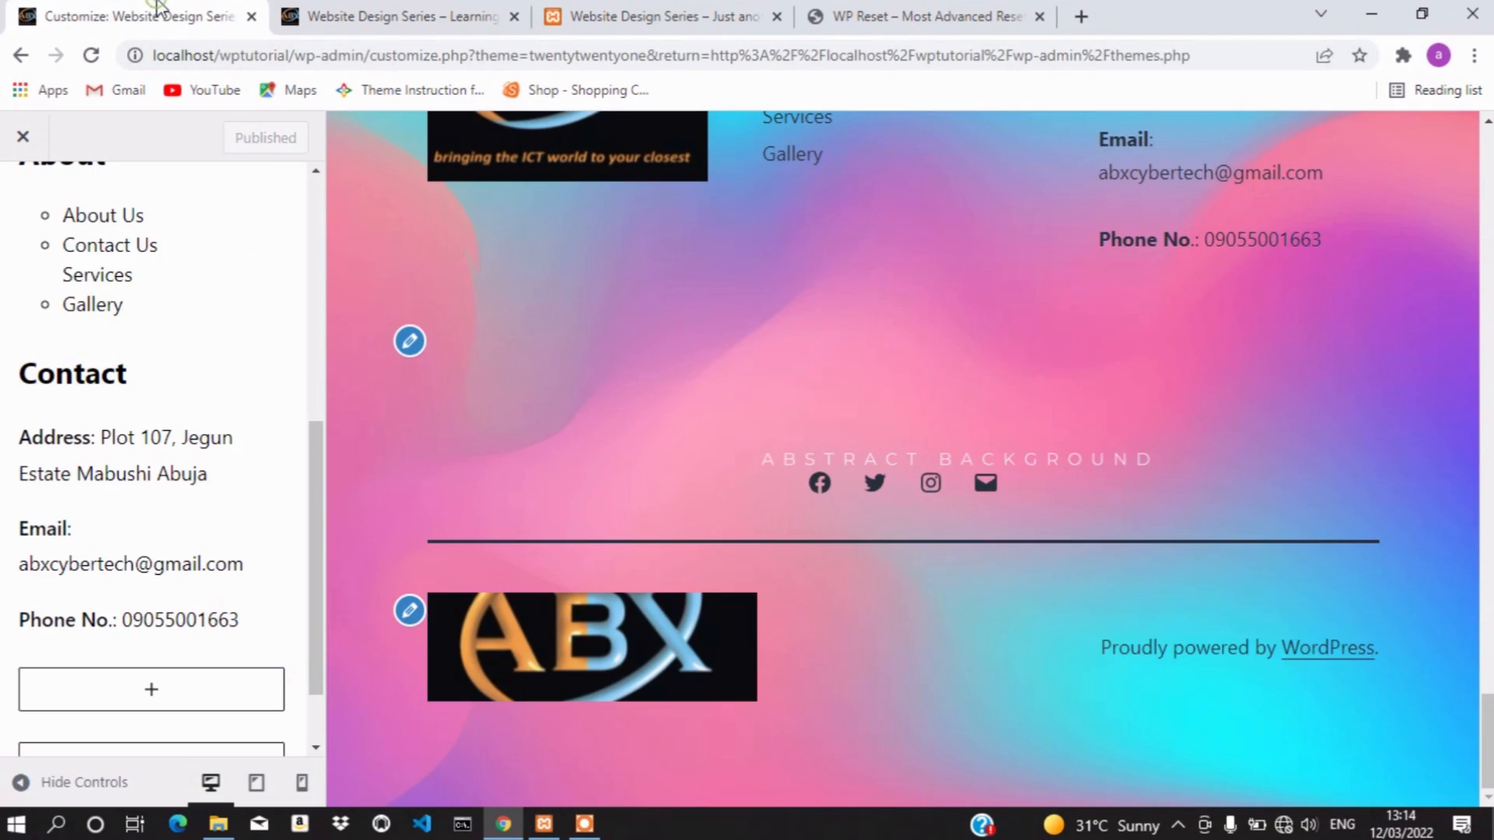
Go back from the Widgets › Footer panel to the main Customizer menu
{"action": "scroll", "coordinate": [217, 441], "scroll_direction": "down", "scroll_amount": 1}
{"action": "scroll", "coordinate": [217, 440], "scroll_direction": "up", "scroll_amount": 8}
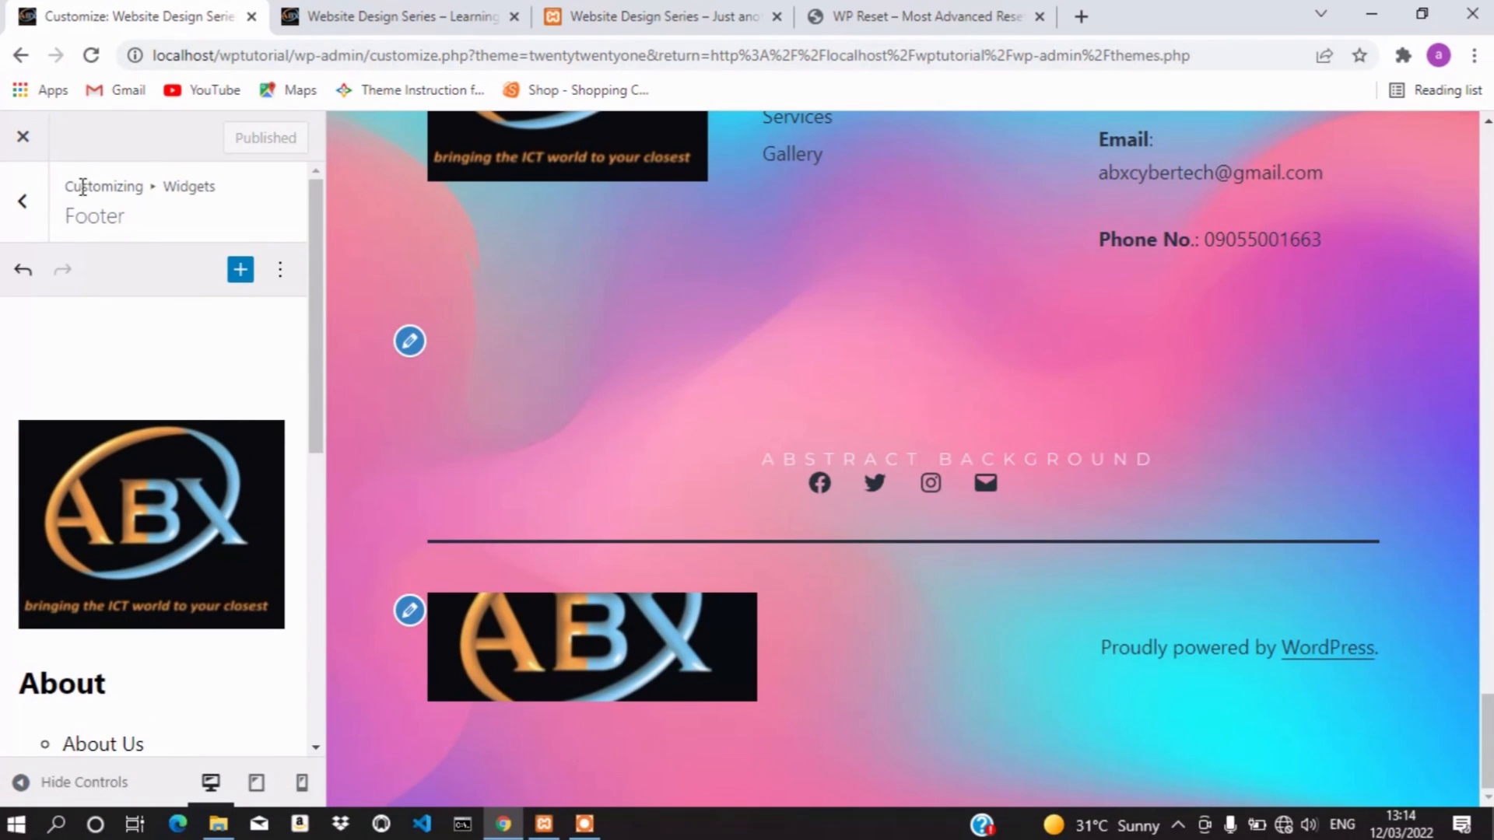
{"action": "left_click", "coordinate": [24, 202]}
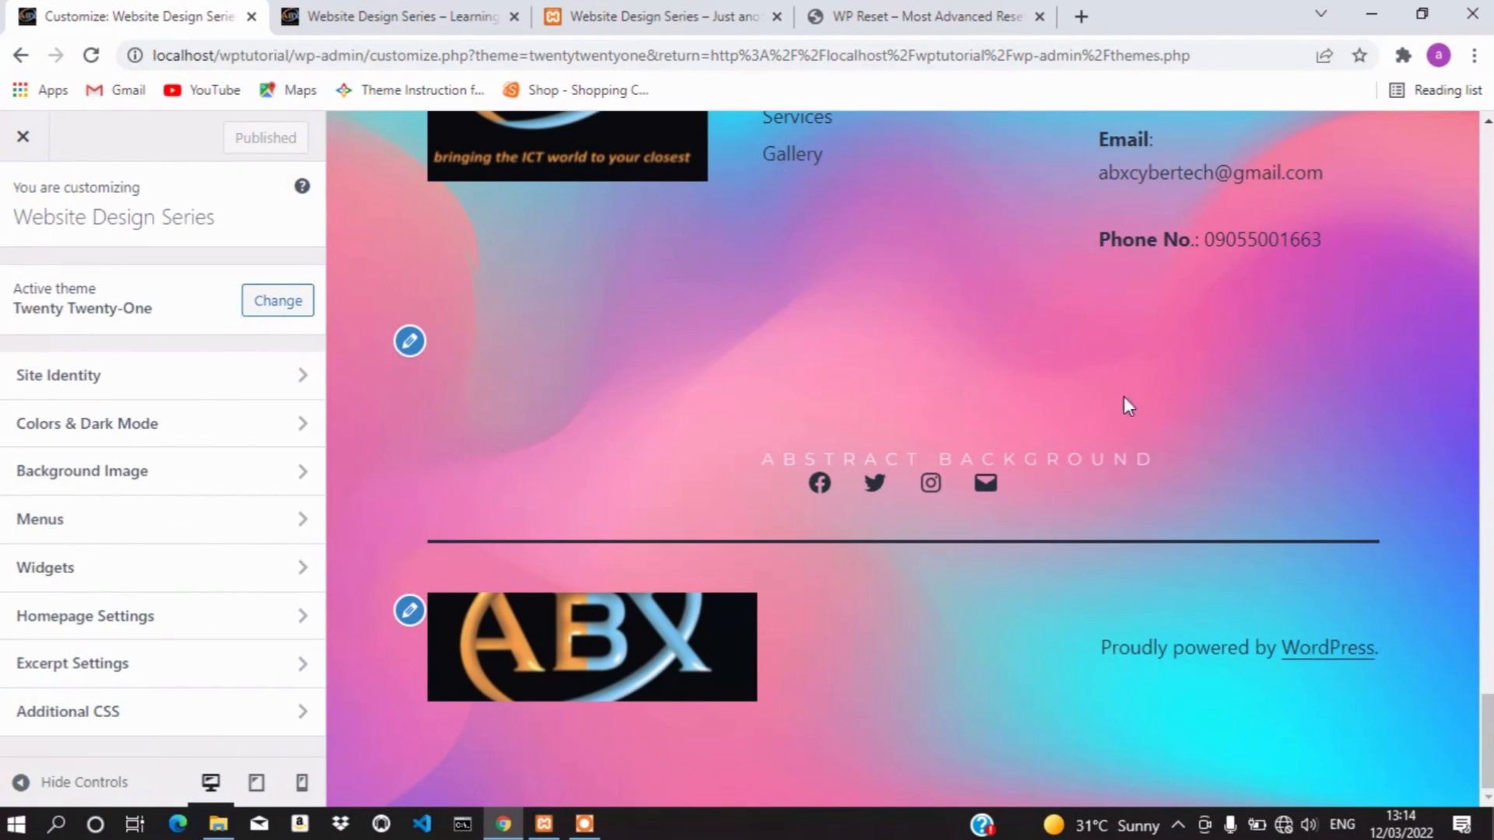
{"action": "scroll", "coordinate": [1184, 459], "scroll_direction": "up", "scroll_amount": 6}
{"action": "scroll", "coordinate": [1184, 463], "scroll_direction": "down", "scroll_amount": 1}
{"action": "scroll", "coordinate": [1185, 456], "scroll_direction": "down", "scroll_amount": 2}
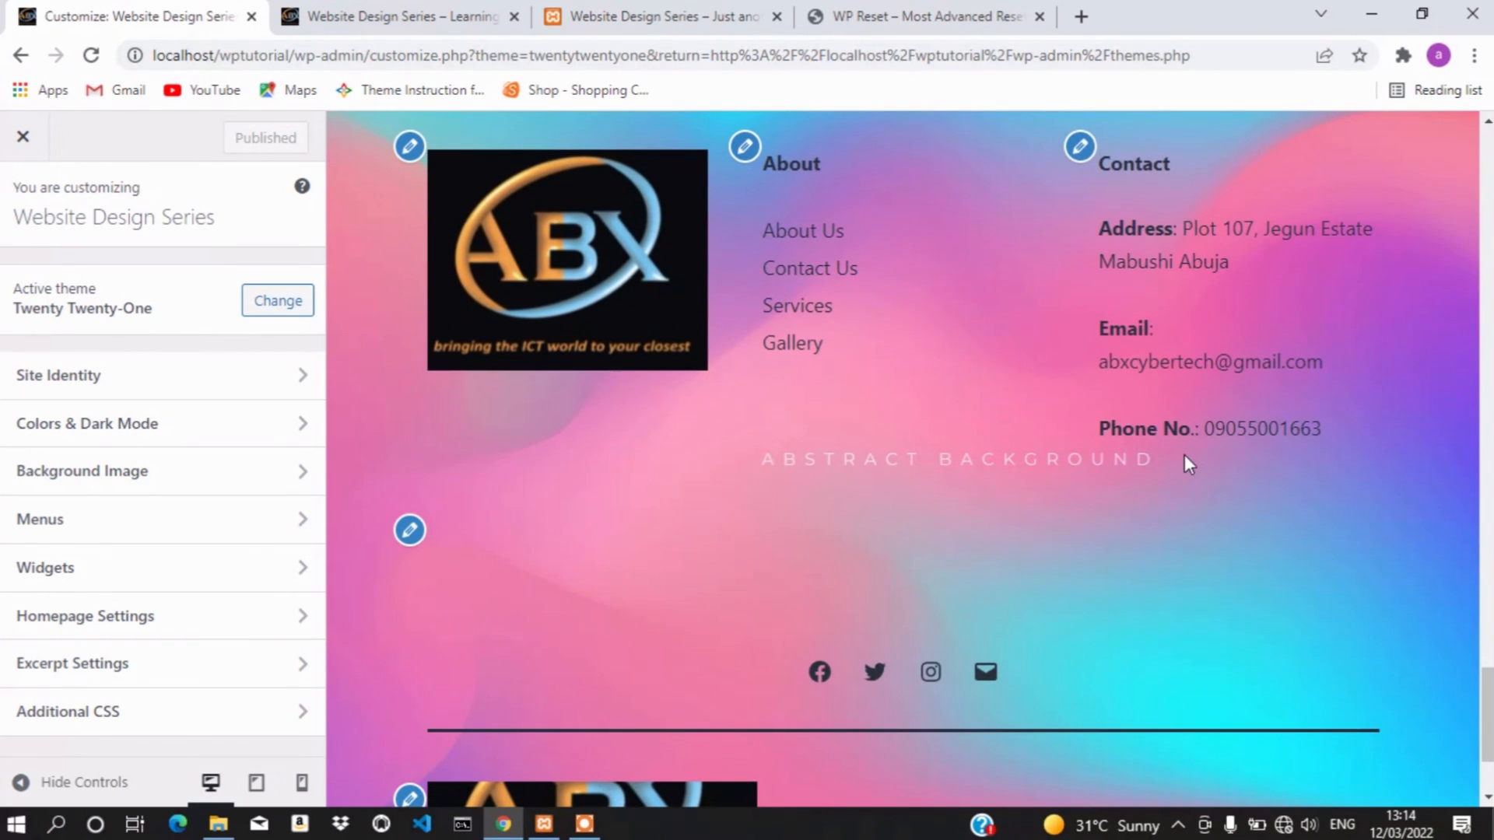
{"action": "scroll", "coordinate": [1186, 462], "scroll_direction": "up", "scroll_amount": 15}
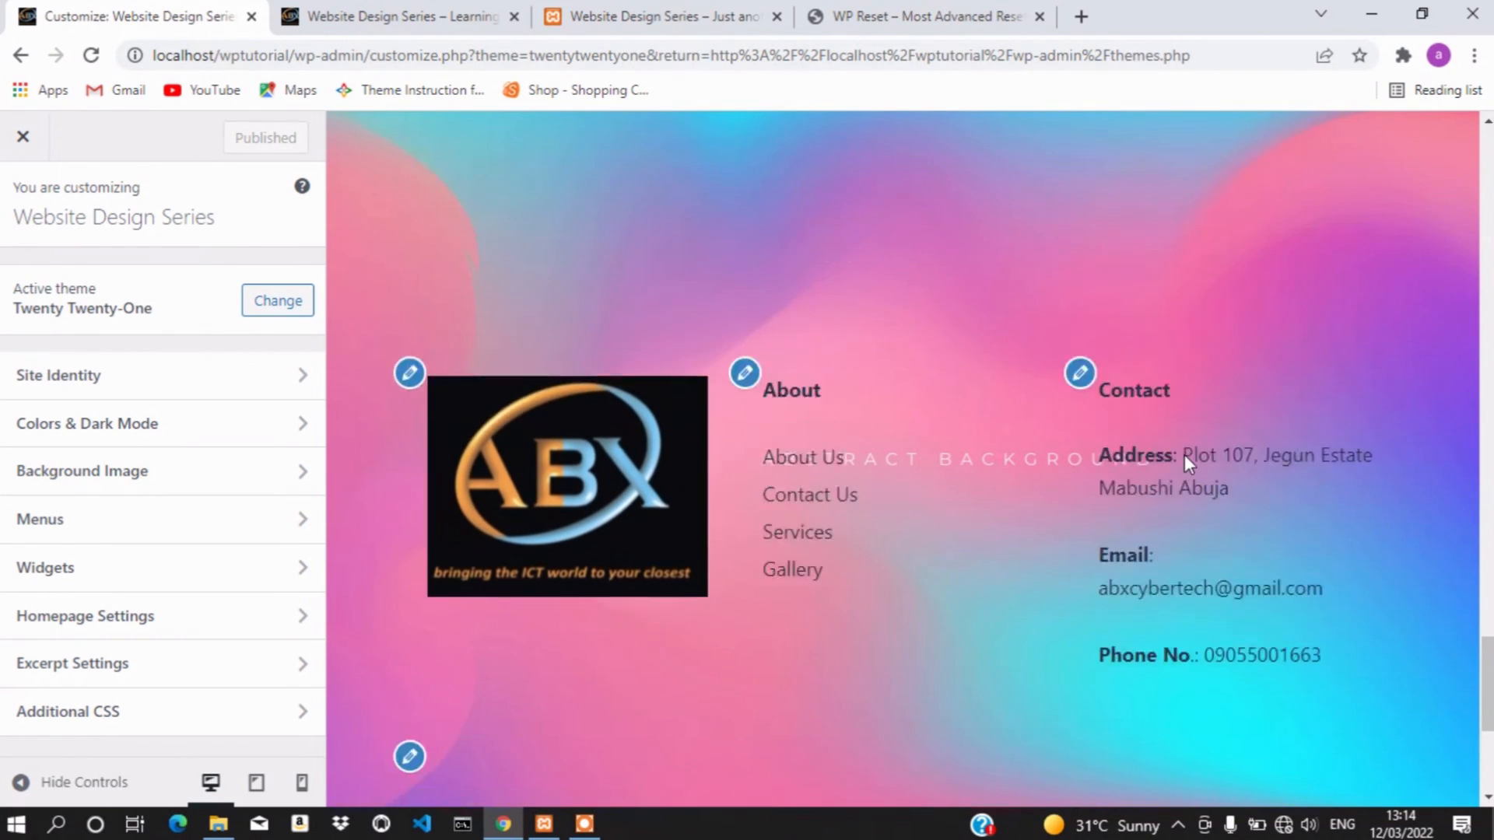
{"action": "scroll", "coordinate": [1185, 455], "scroll_direction": "up", "scroll_amount": 15}
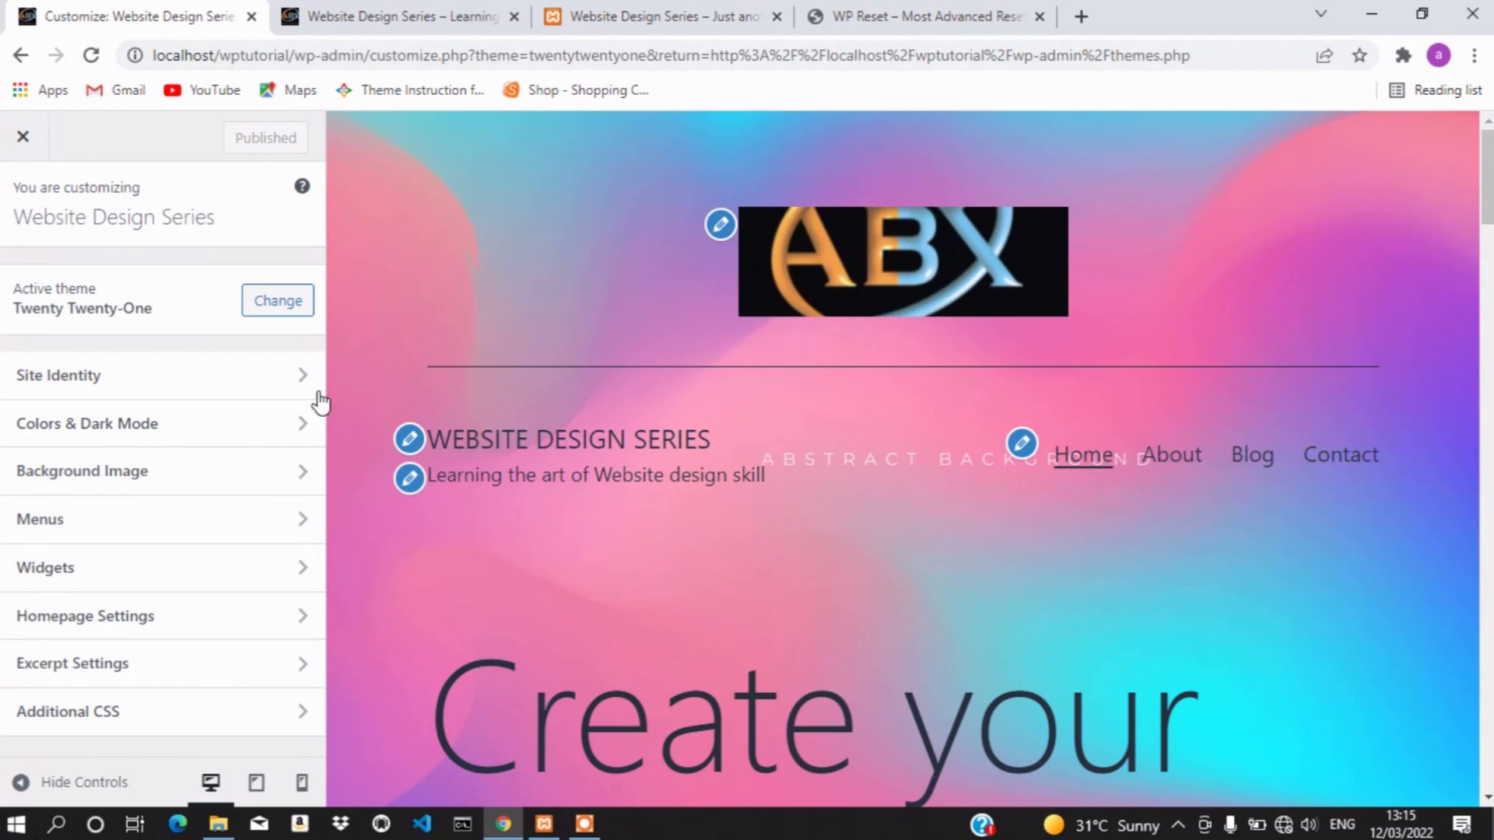
{"action": "left_click", "coordinate": [172, 578]}
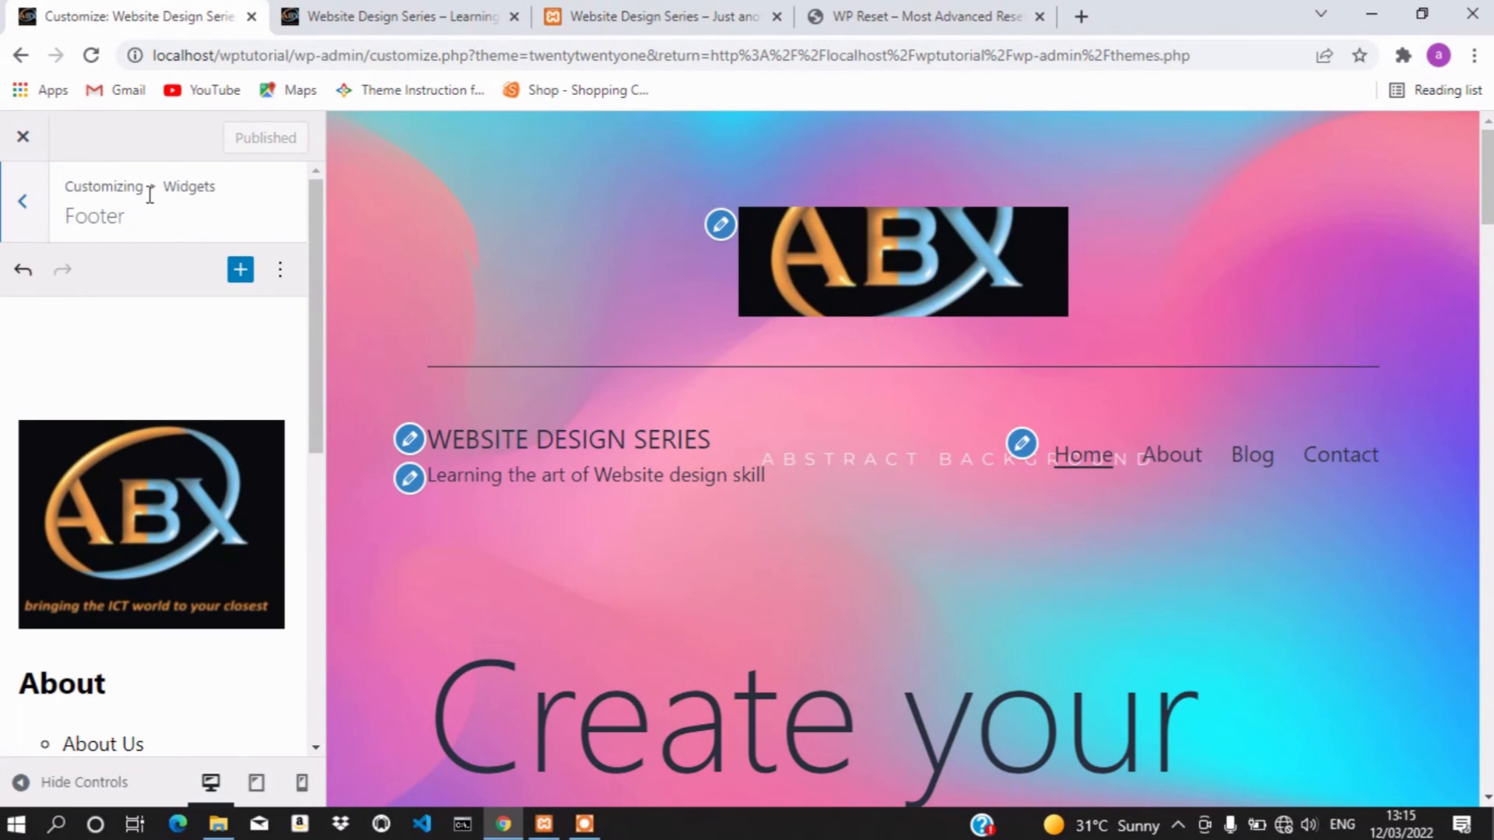
{"action": "left_click", "coordinate": [24, 200]}
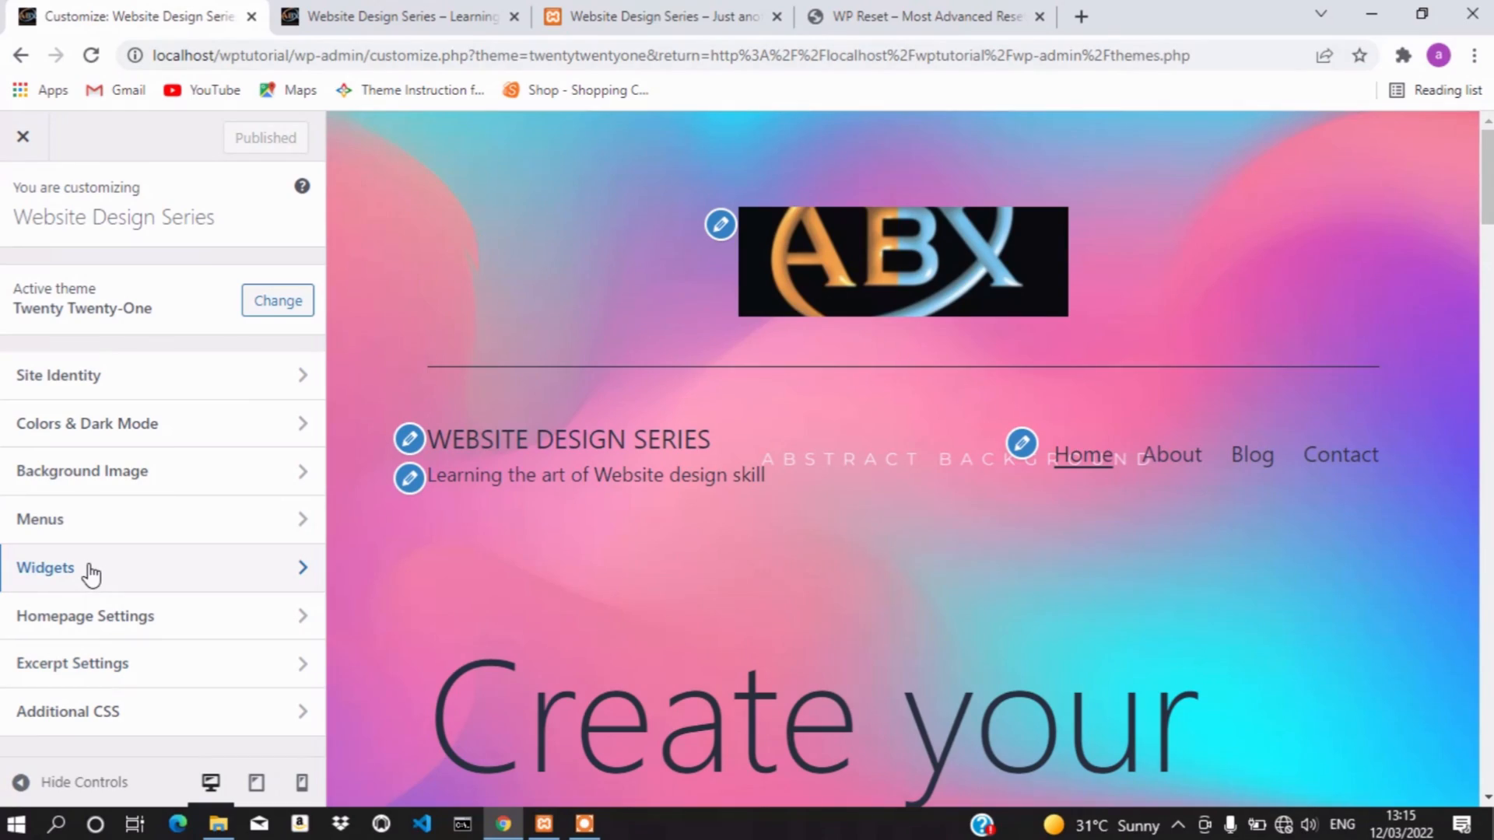
{"action": "scroll", "coordinate": [529, 591], "scroll_direction": "down", "scroll_amount": 15}
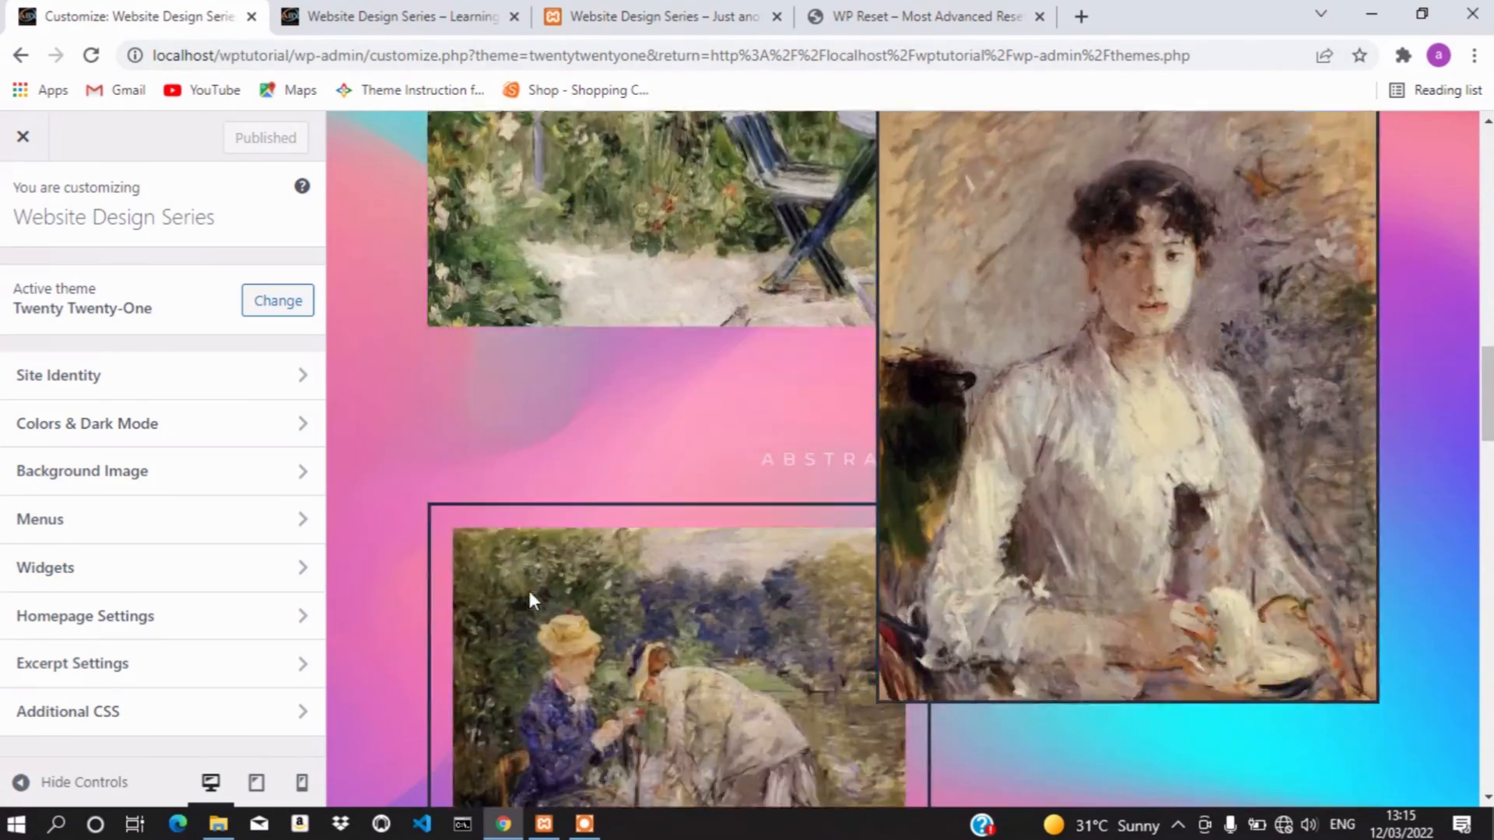
{"action": "scroll", "coordinate": [529, 600], "scroll_direction": "up", "scroll_amount": 20}
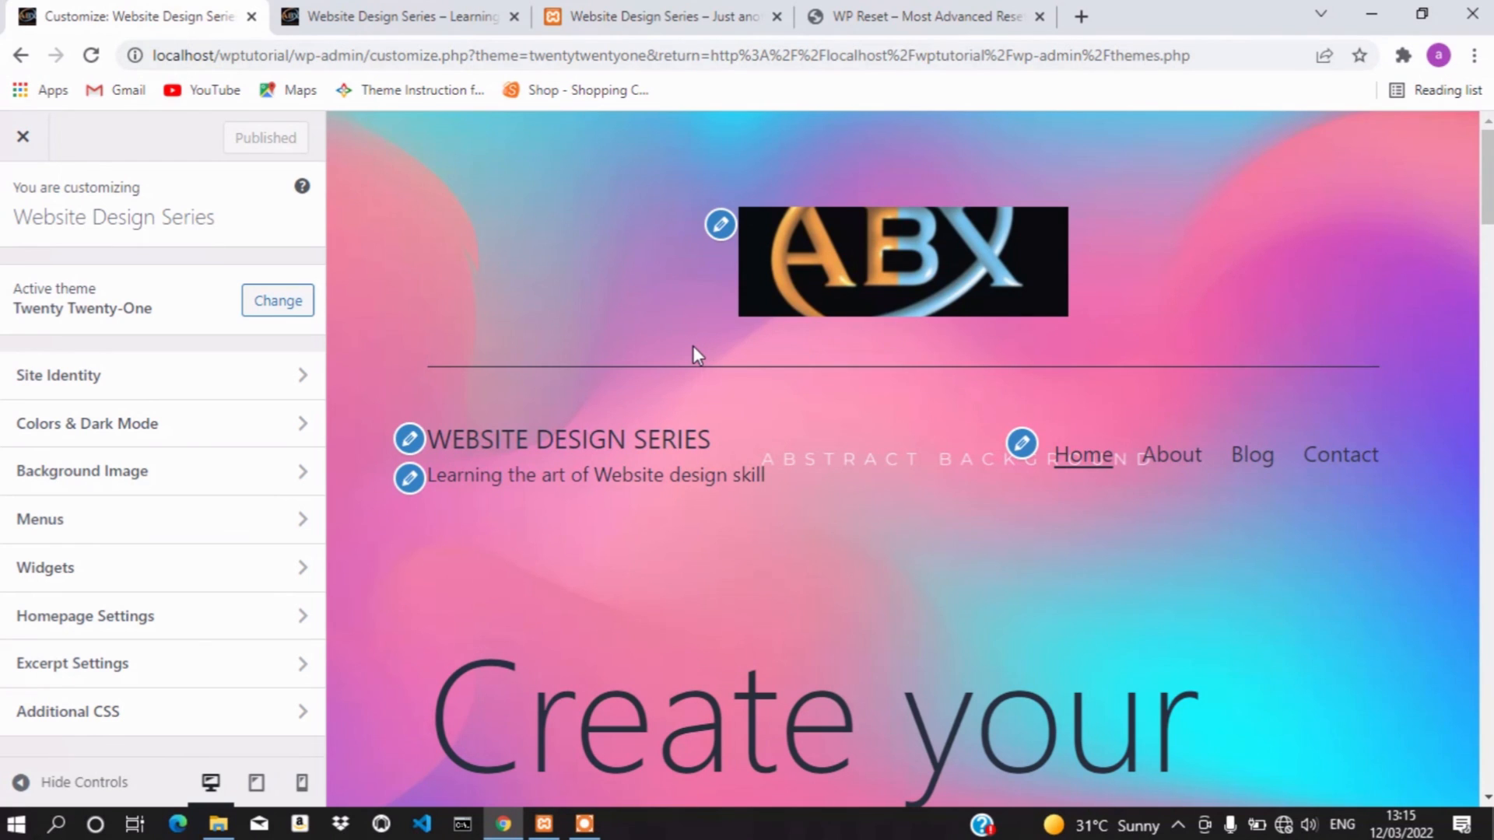
{"action": "scroll", "coordinate": [802, 568], "scroll_direction": "down", "scroll_amount": 12}
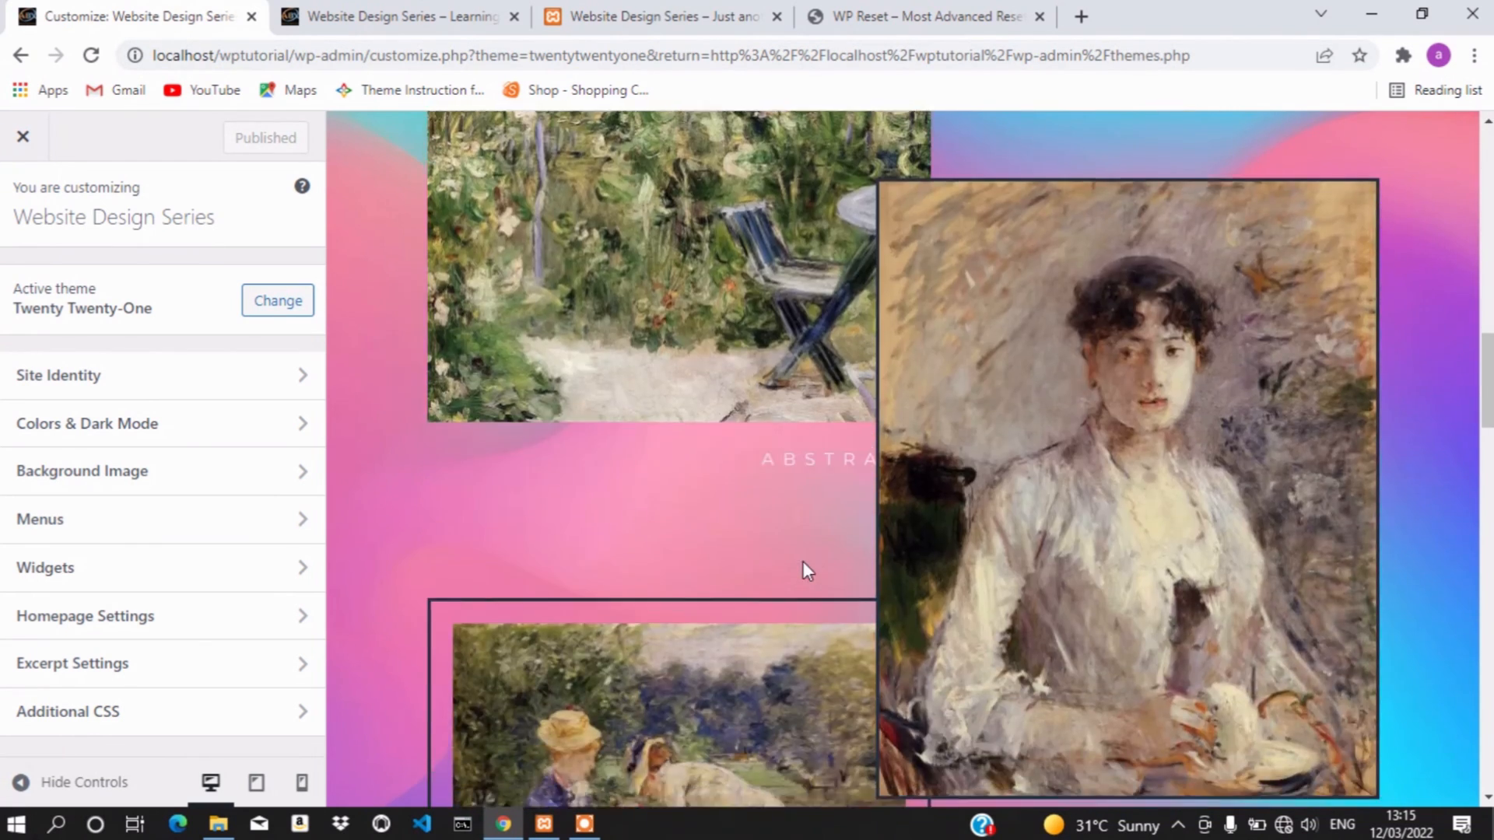
{"action": "scroll", "coordinate": [802, 562], "scroll_direction": "up", "scroll_amount": 12}
{"action": "scroll", "coordinate": [801, 562], "scroll_direction": "down", "scroll_amount": 16}
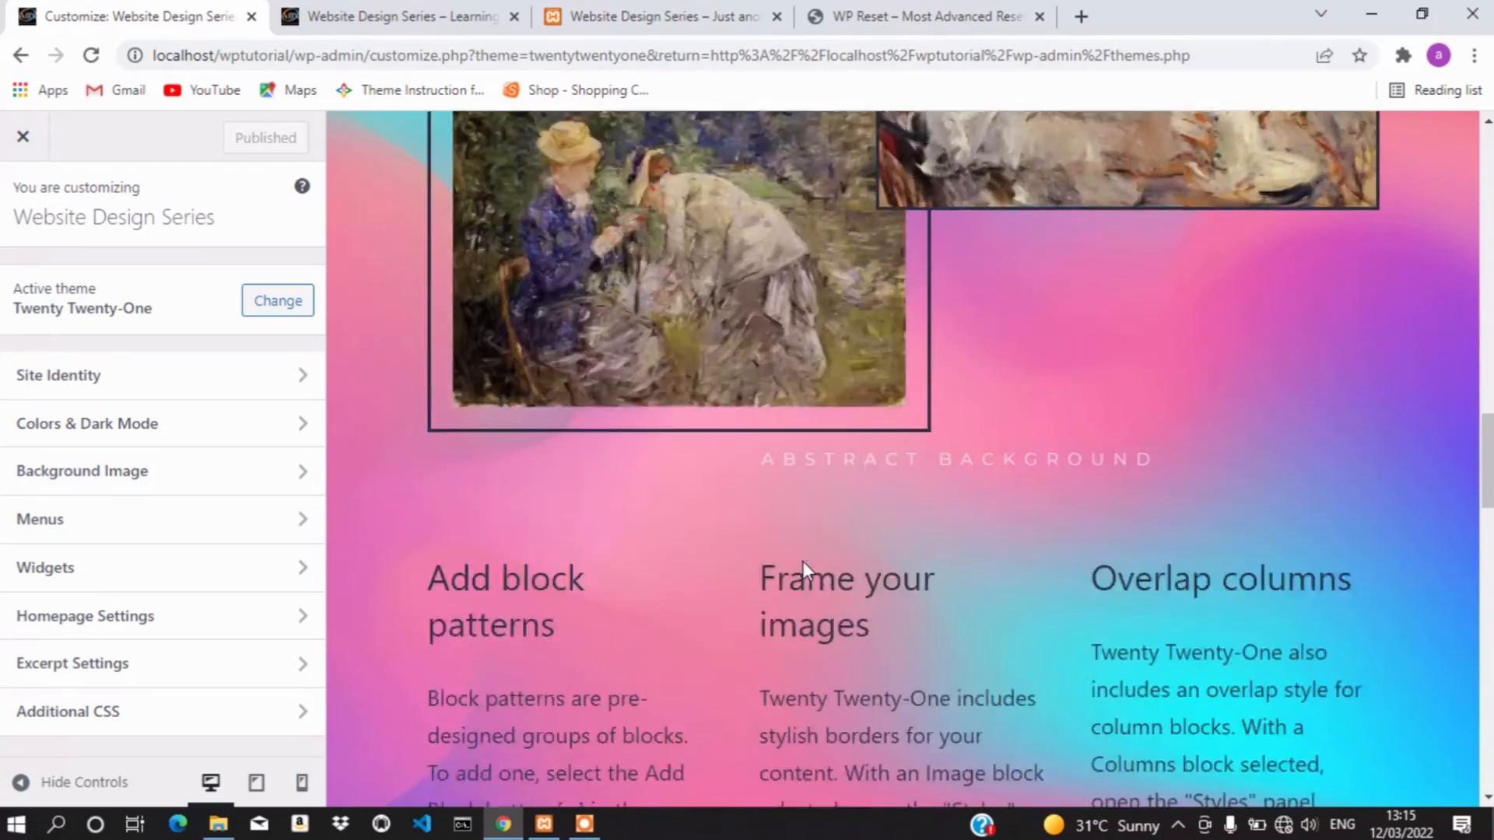
{"action": "scroll", "coordinate": [801, 562], "scroll_direction": "down", "scroll_amount": 15}
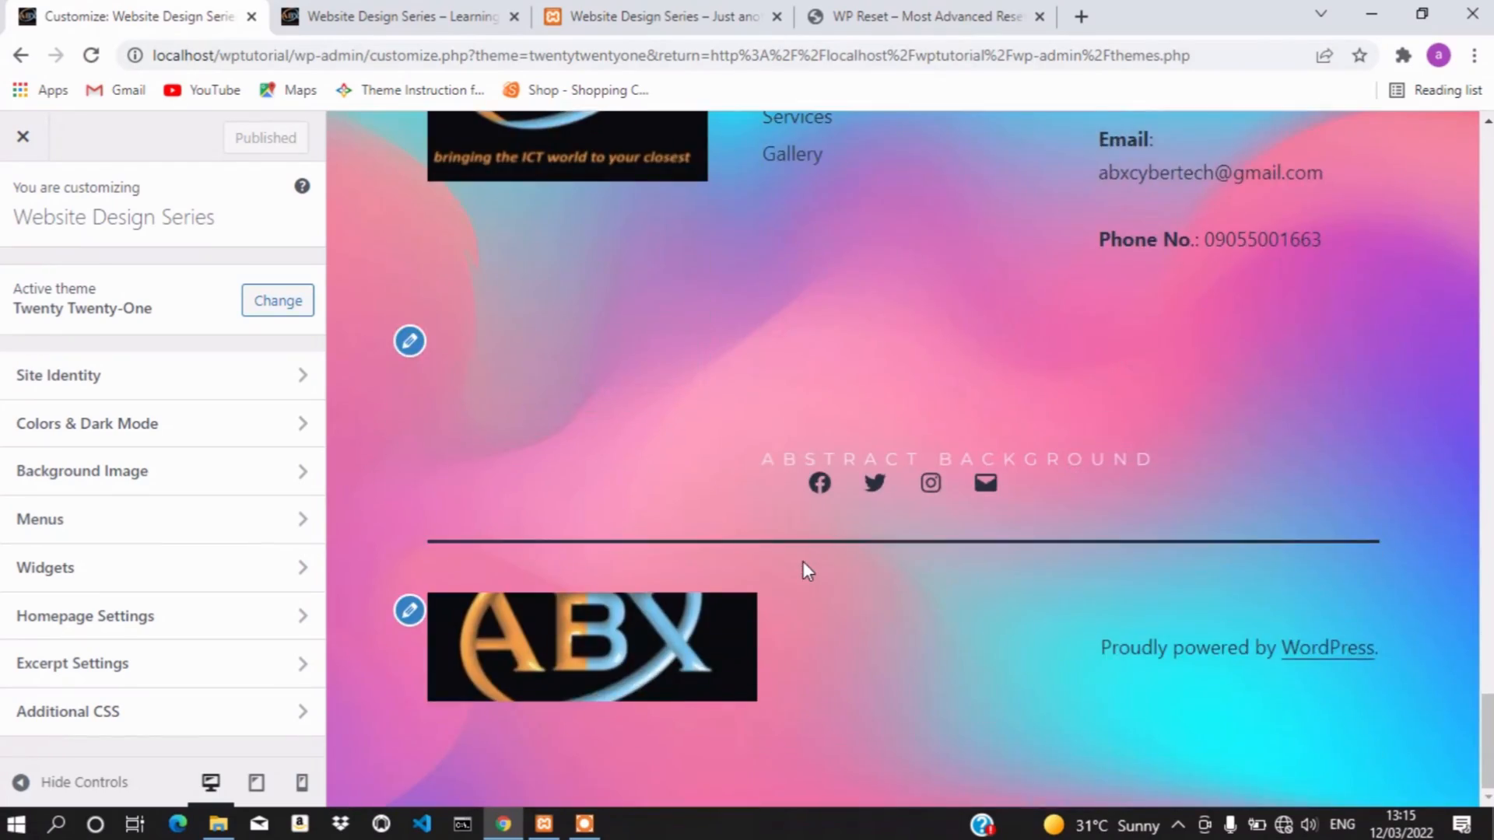
{"action": "scroll", "coordinate": [803, 570], "scroll_direction": "up", "scroll_amount": 15}
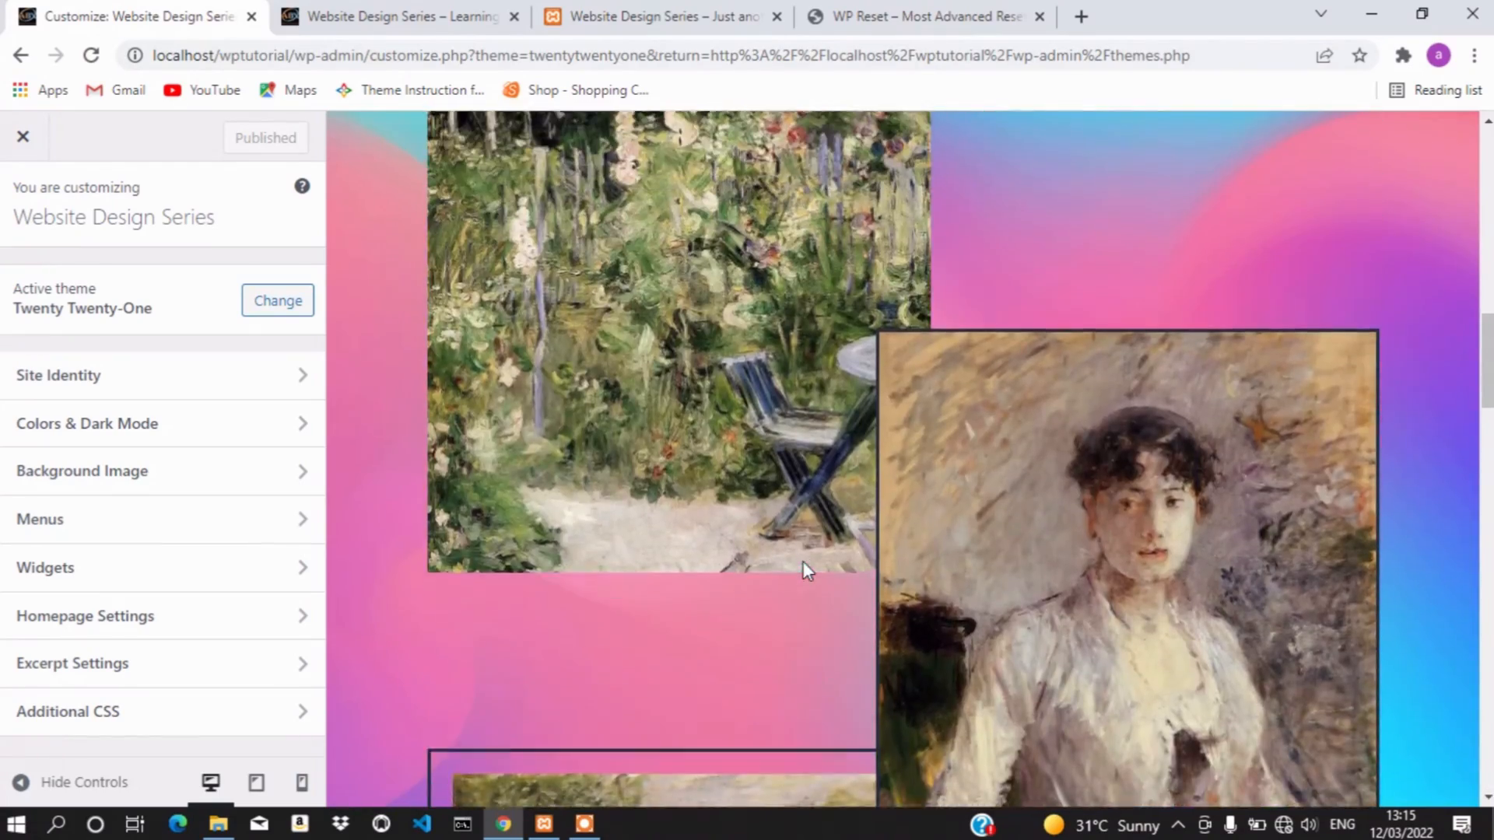
{"action": "scroll", "coordinate": [803, 562], "scroll_direction": "up", "scroll_amount": 6}
{"action": "scroll", "coordinate": [801, 562], "scroll_direction": "down", "scroll_amount": 12}
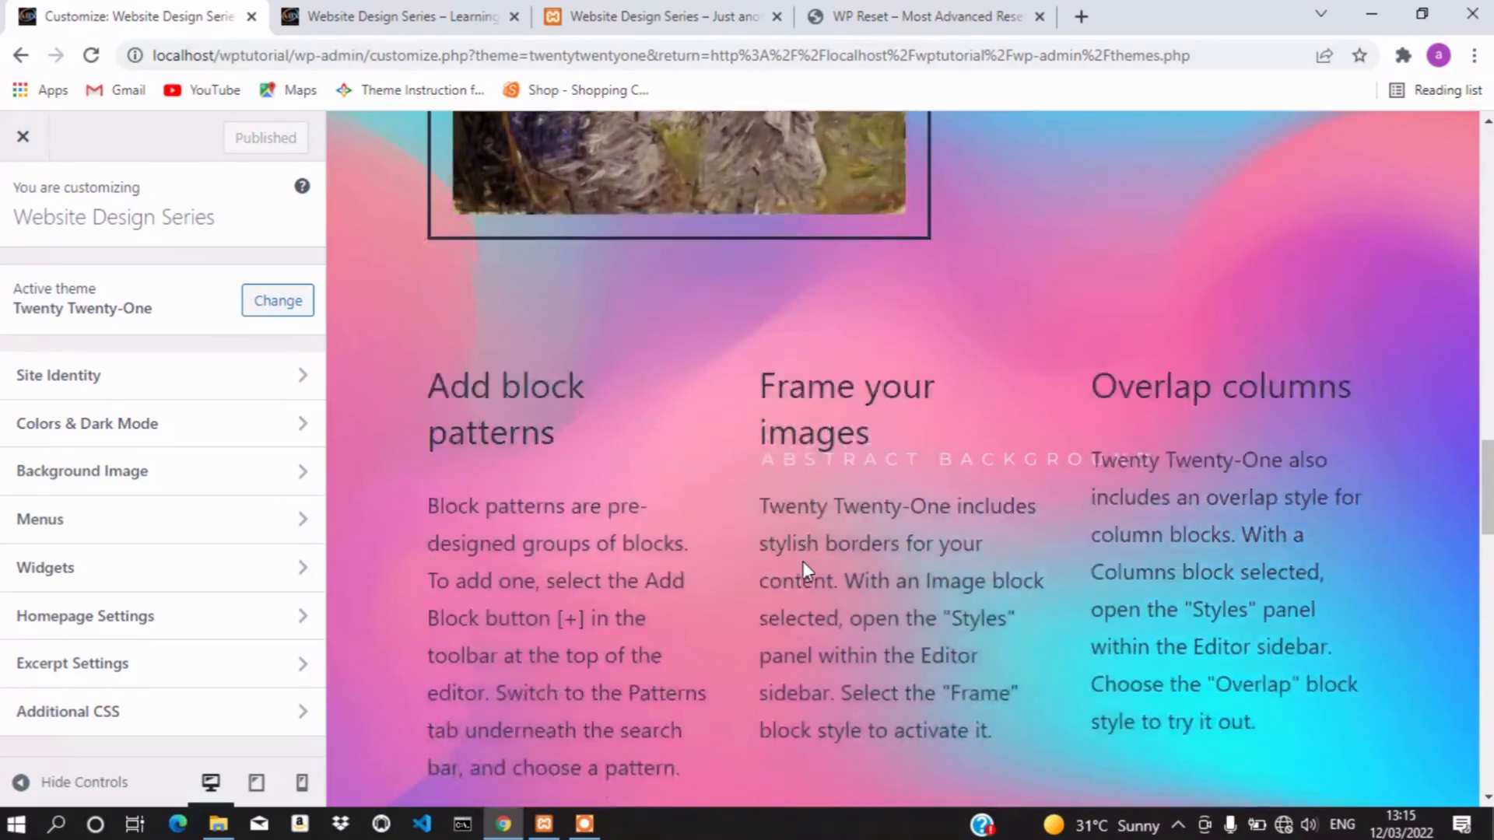
{"action": "scroll", "coordinate": [802, 562], "scroll_direction": "down", "scroll_amount": 6}
{"action": "scroll", "coordinate": [802, 562], "scroll_direction": "up", "scroll_amount": 12}
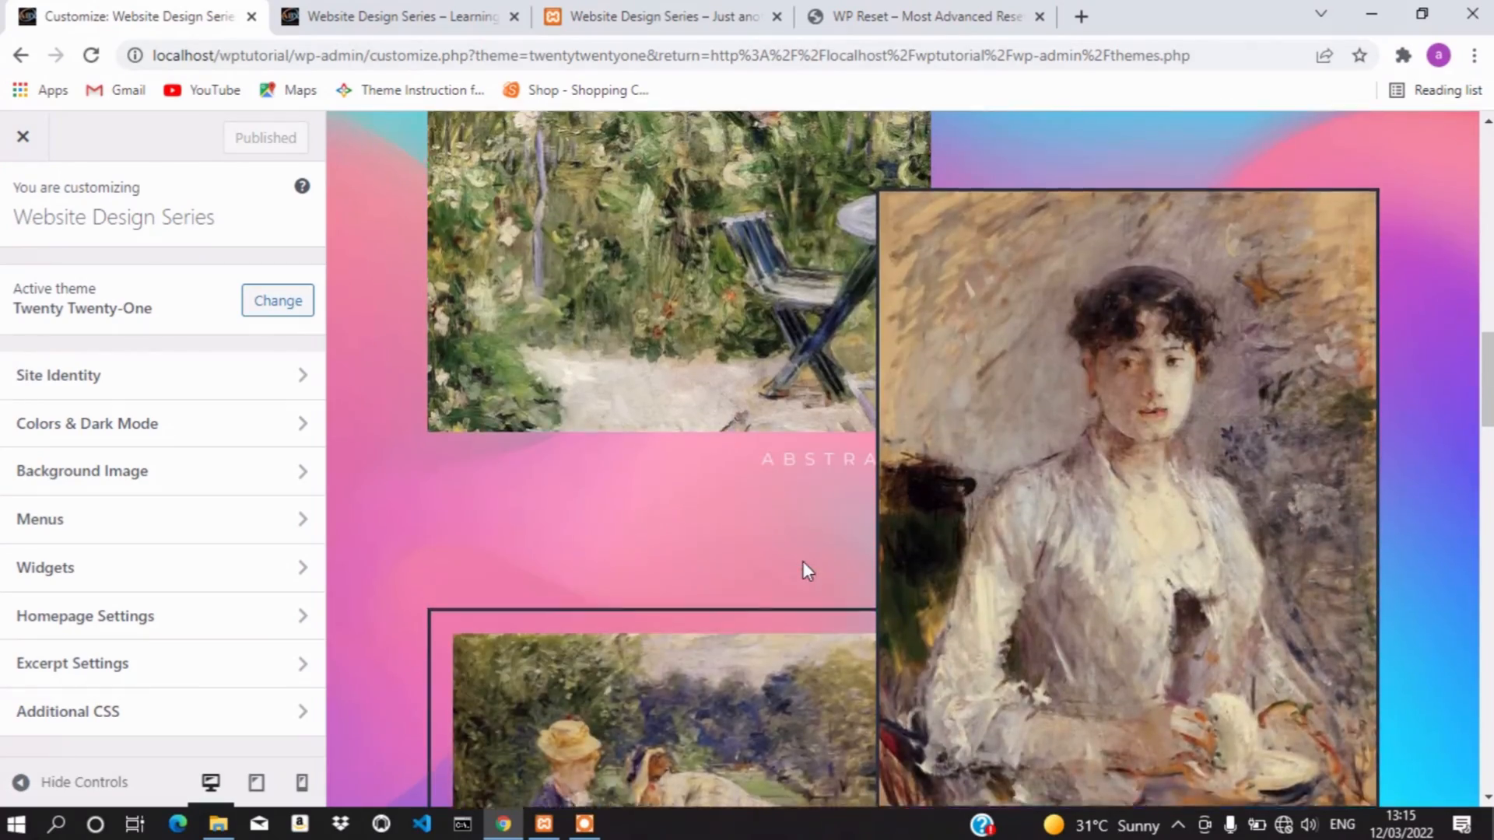
{"action": "scroll", "coordinate": [802, 562], "scroll_direction": "down", "scroll_amount": 10}
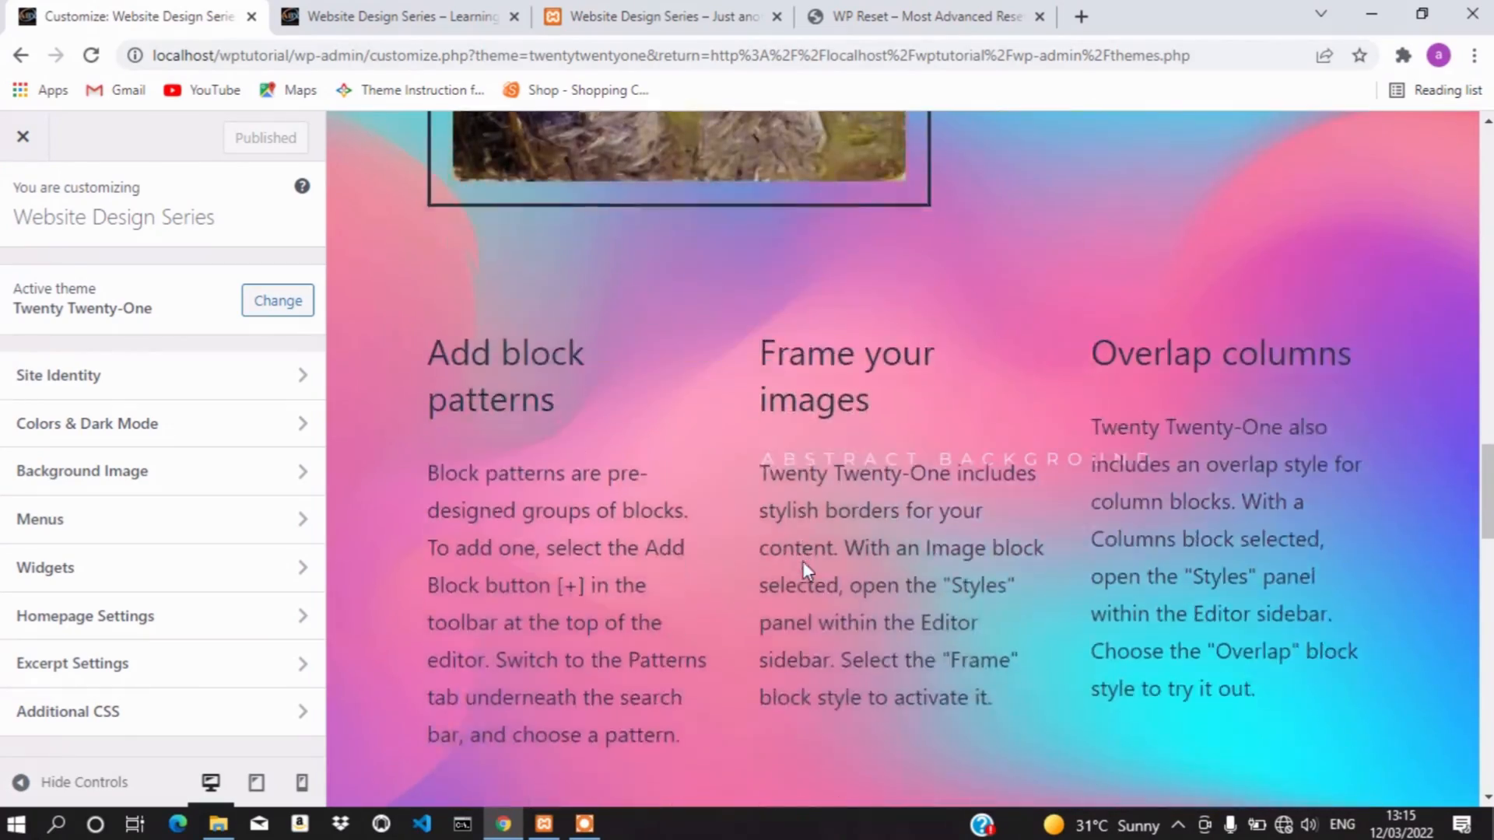
{"action": "scroll", "coordinate": [801, 562], "scroll_direction": "down", "scroll_amount": 5}
{"action": "scroll", "coordinate": [802, 562], "scroll_direction": "up", "scroll_amount": 15}
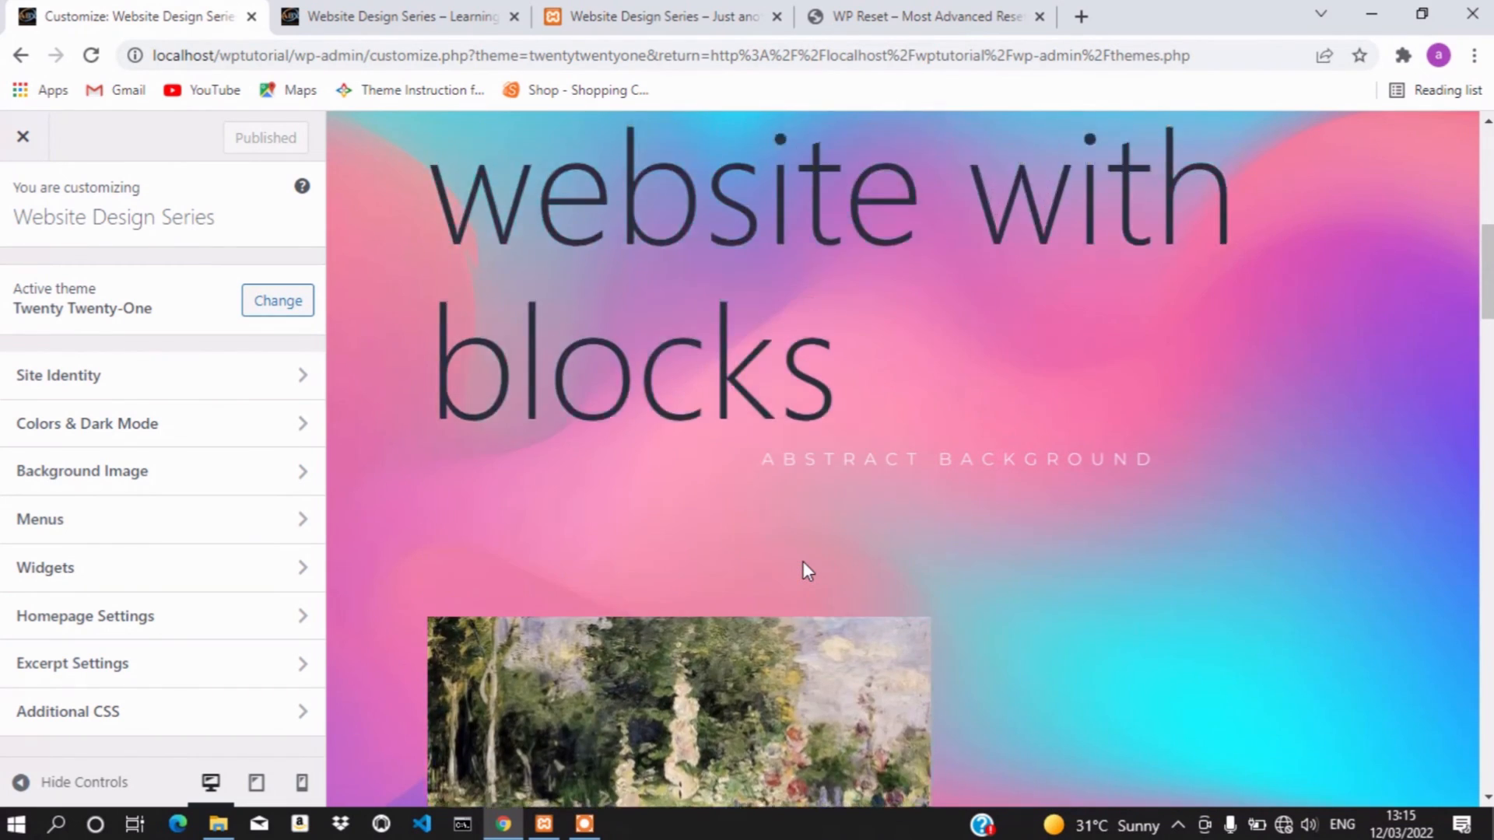
{"action": "scroll", "coordinate": [801, 571], "scroll_direction": "up", "scroll_amount": 5}
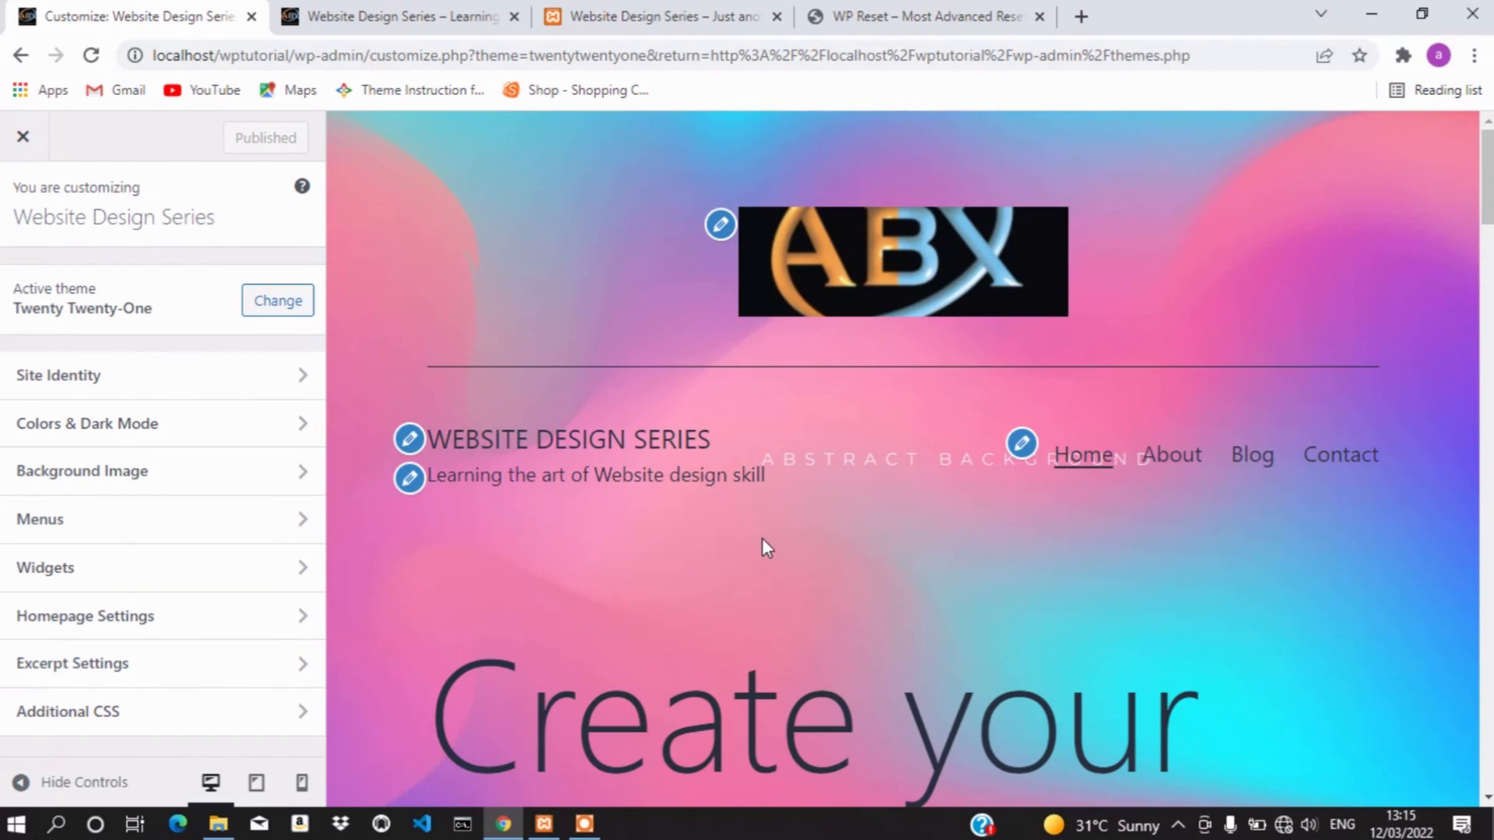